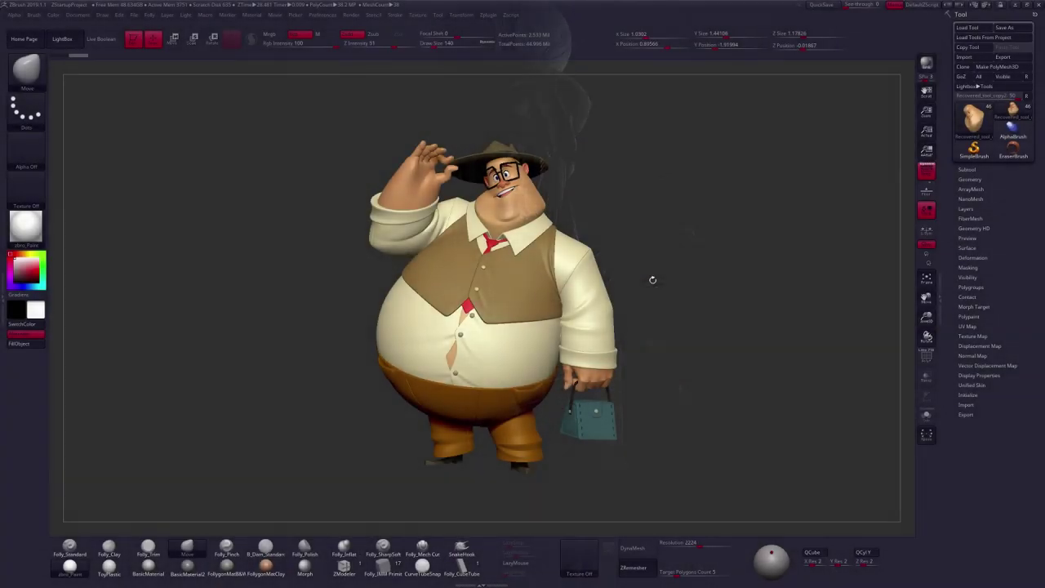
# - Switch from the character to a Sphere3D tool, convert it to a PolyMesh3D and centre it in the view
pyautogui.keyDown('ctrl'); pyautogui.moveTo(653, 280); pyautogui.dragTo(656, 260, button='right'); pyautogui.keyUp('ctrl')
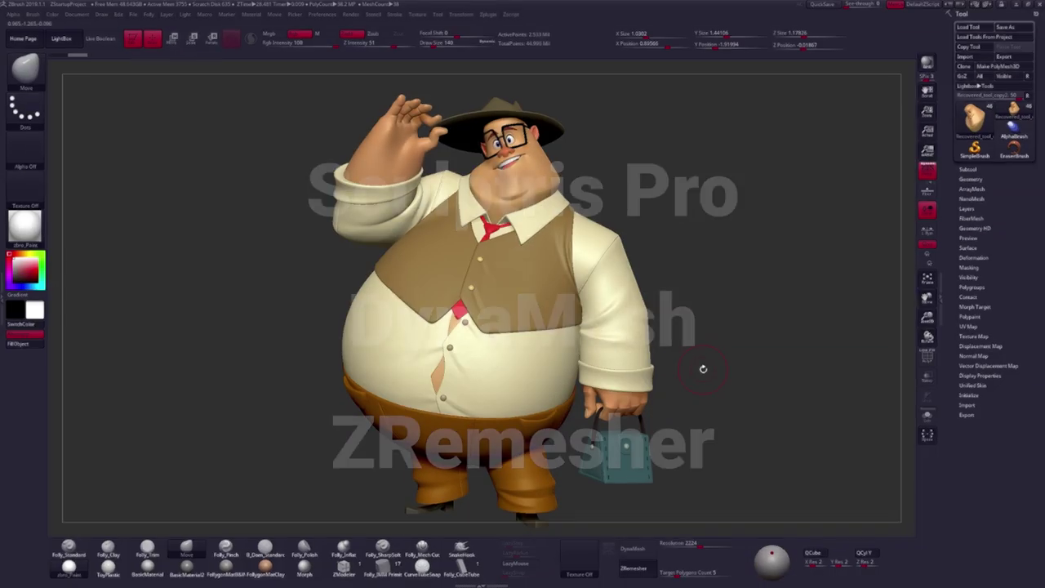
pyautogui.click(975, 118)
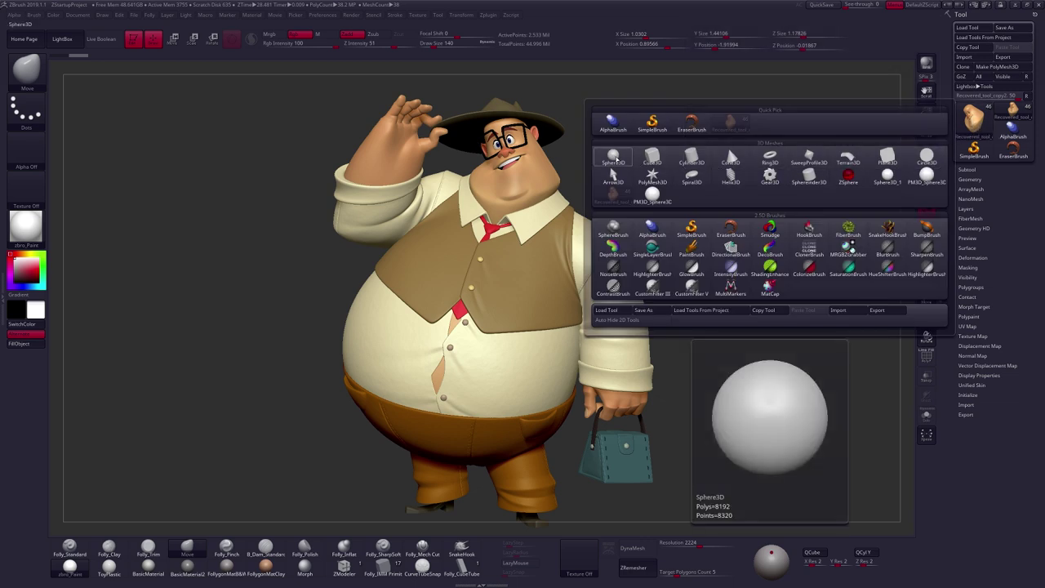
pyautogui.click(614, 156)
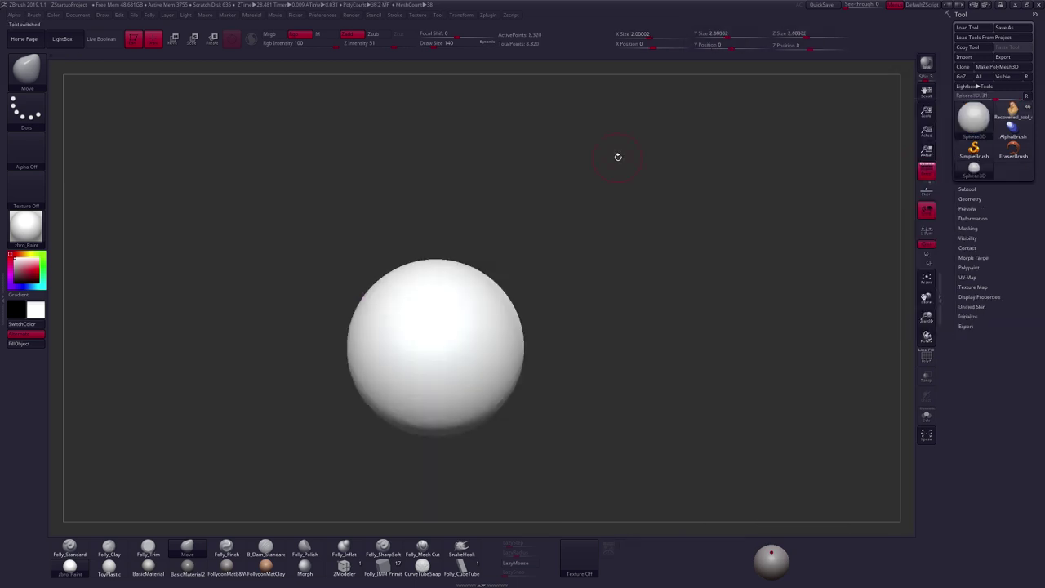
pyautogui.click(1004, 67)
pyautogui.moveTo(595, 329)
pyautogui.keyDown('alt'); pyautogui.mouseDown()
pyautogui.moveTo(645, 291)
pyautogui.moveTo(642, 305)
pyautogui.moveTo(660, 334)
pyautogui.mouseUp(); pyautogui.keyUp('alt')
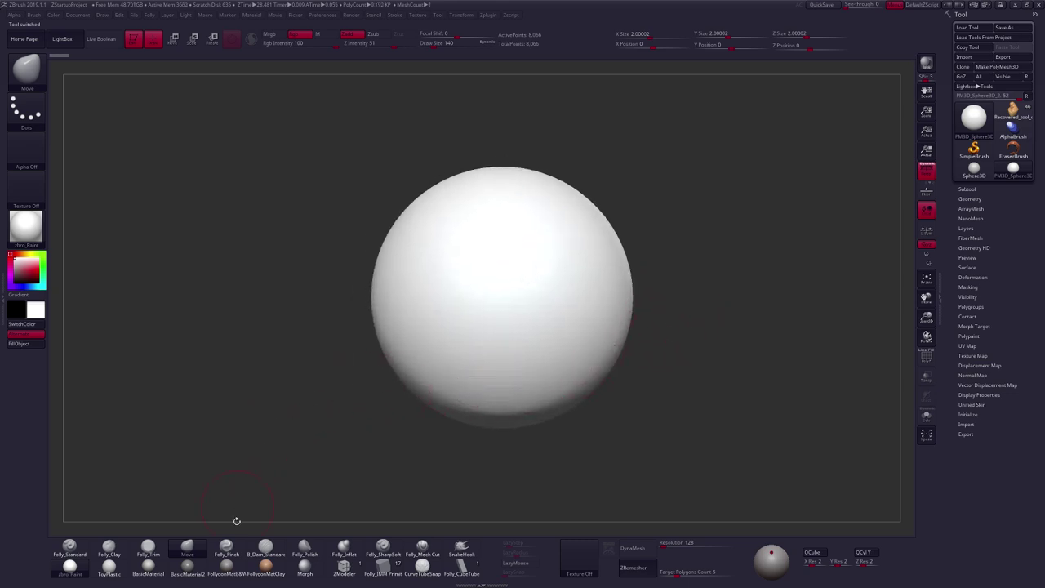
# - Give the sphere the dark grey Folygon material and look through the other available materials
pyautogui.click(232, 569)
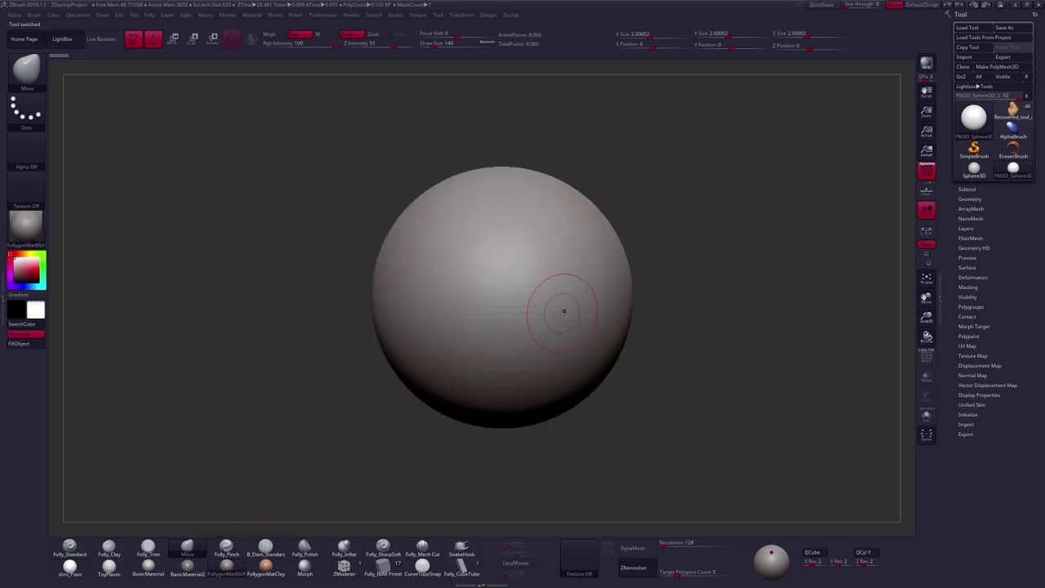
pyautogui.click(26, 225)
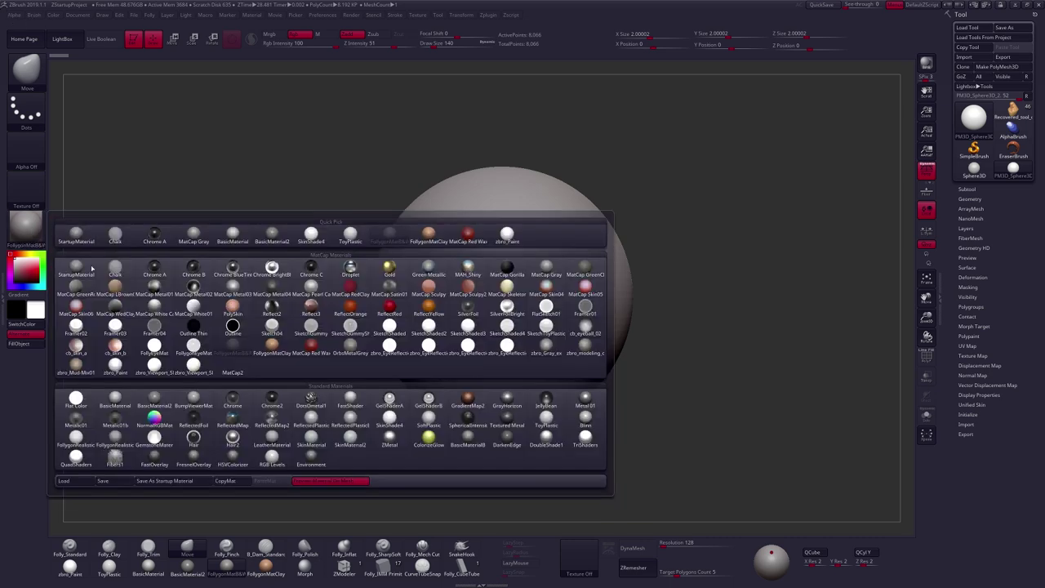
pyautogui.click(119, 398)
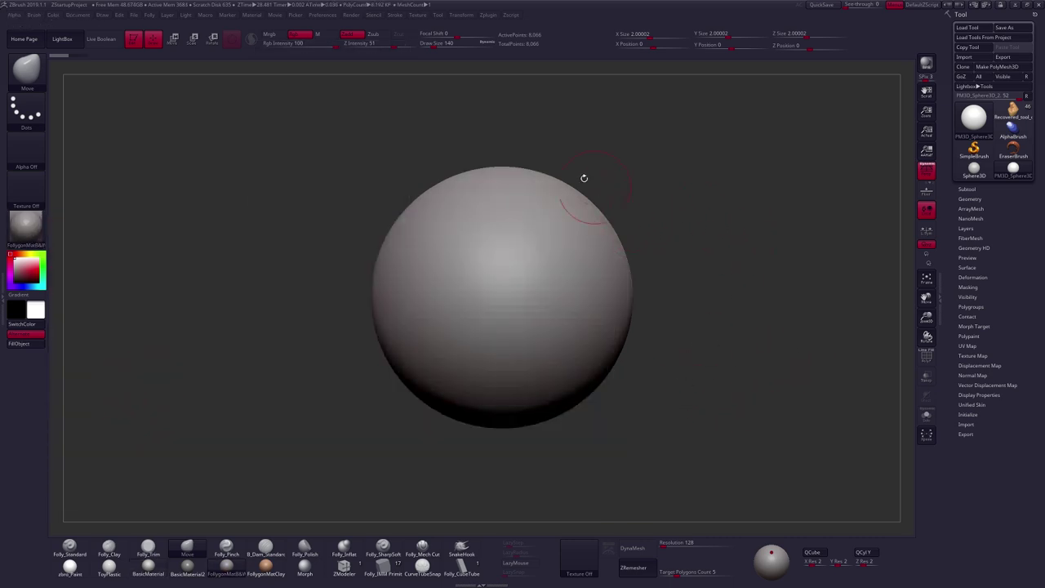
# - Activate symmetry across the X axis for sculpting on the sphere
pyautogui.click(464, 15)
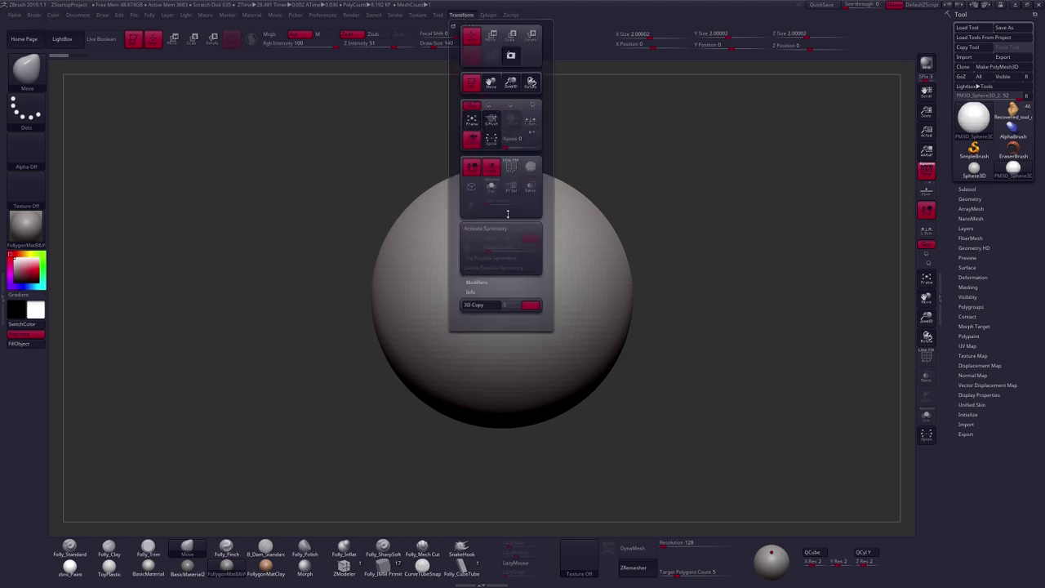
pyautogui.click(513, 231)
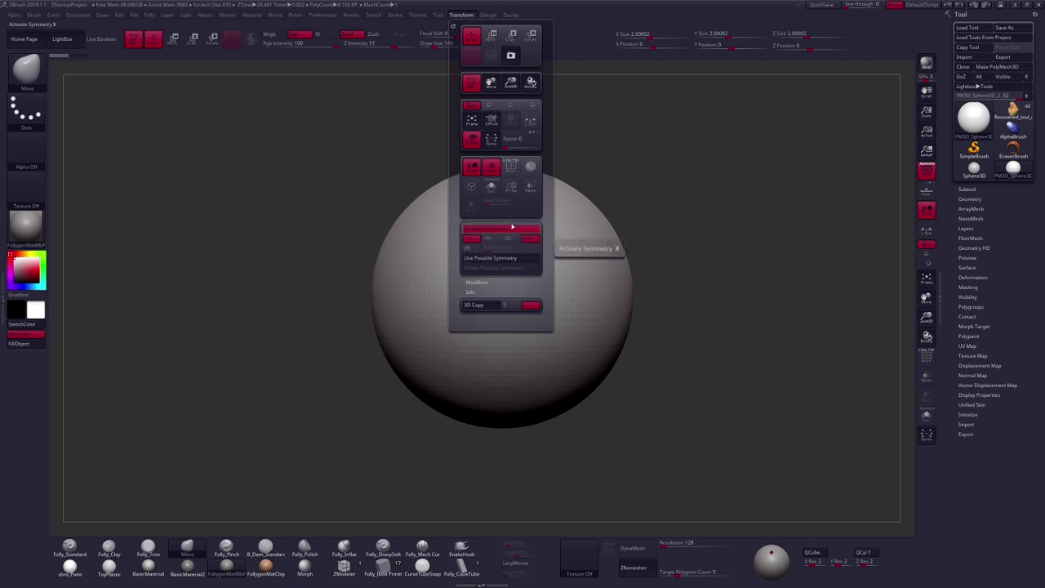
pyautogui.press('2')
pyautogui.moveTo(545, 325); pyautogui.dragTo(531, 262)
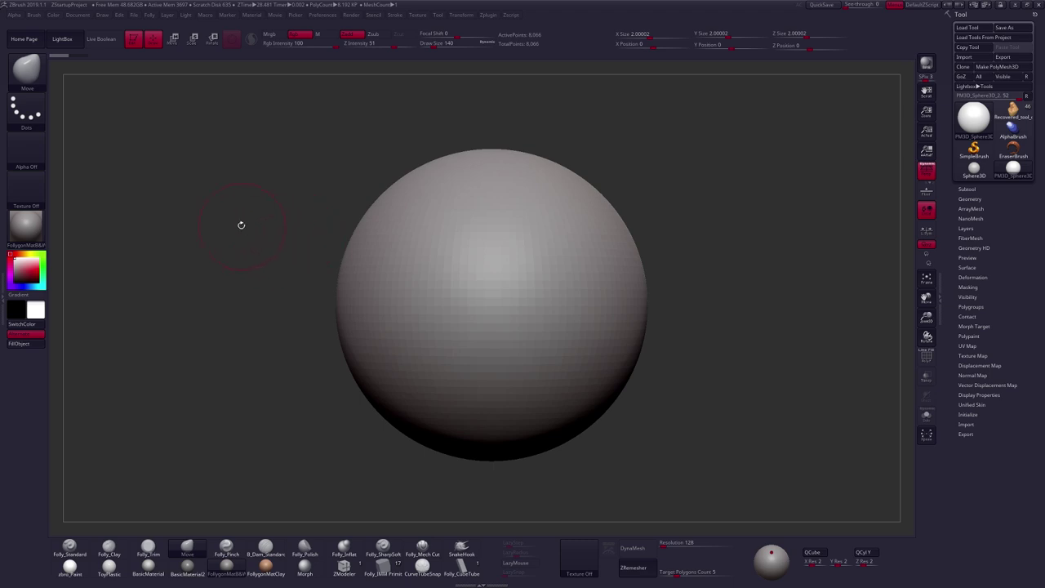
# - Choose the ClayBuildup brush and activate Sculptris Pro mode
pyautogui.click(26, 69)
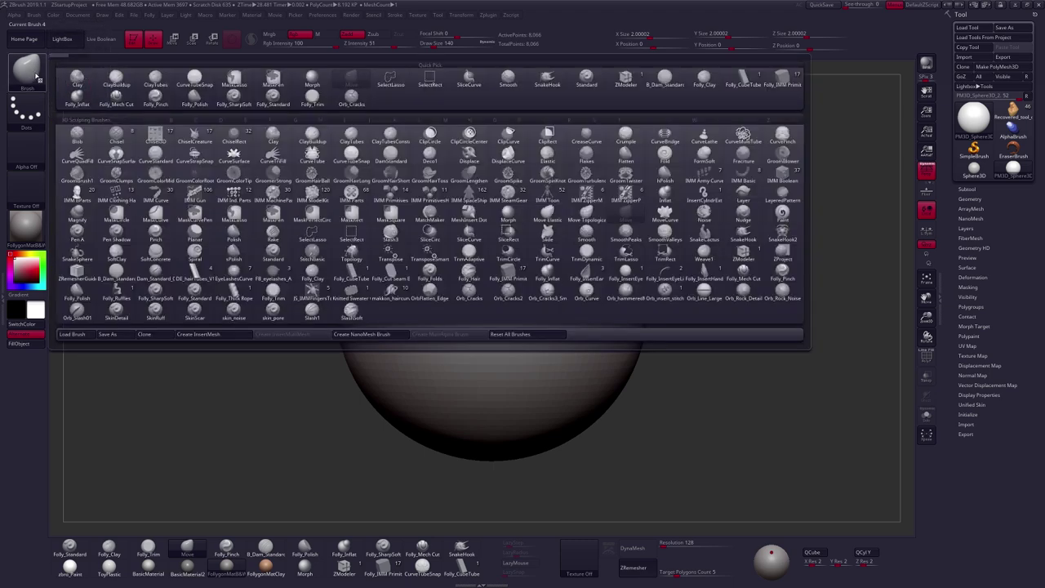
pyautogui.press('c')
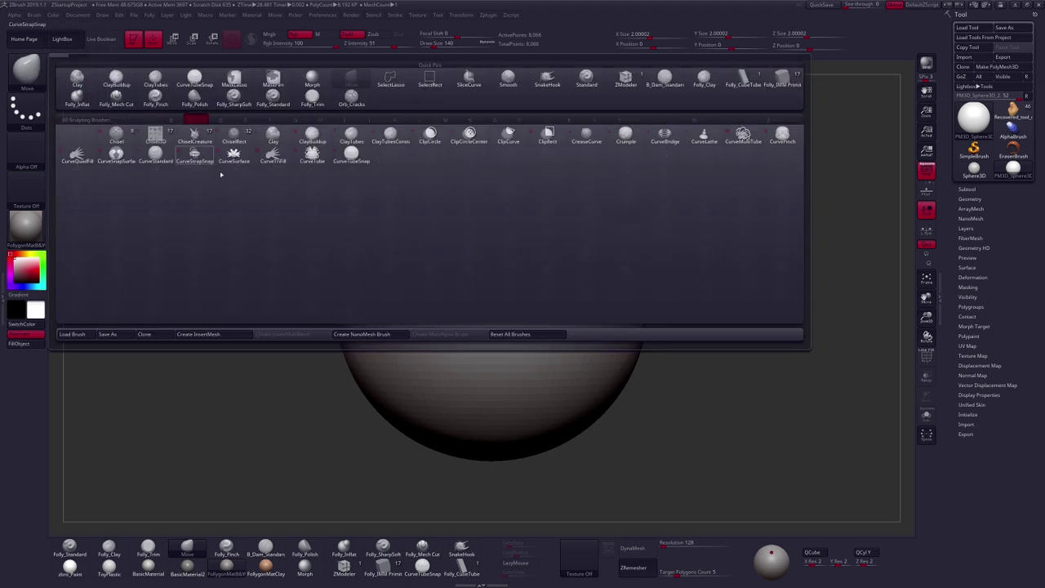
pyautogui.click(323, 140)
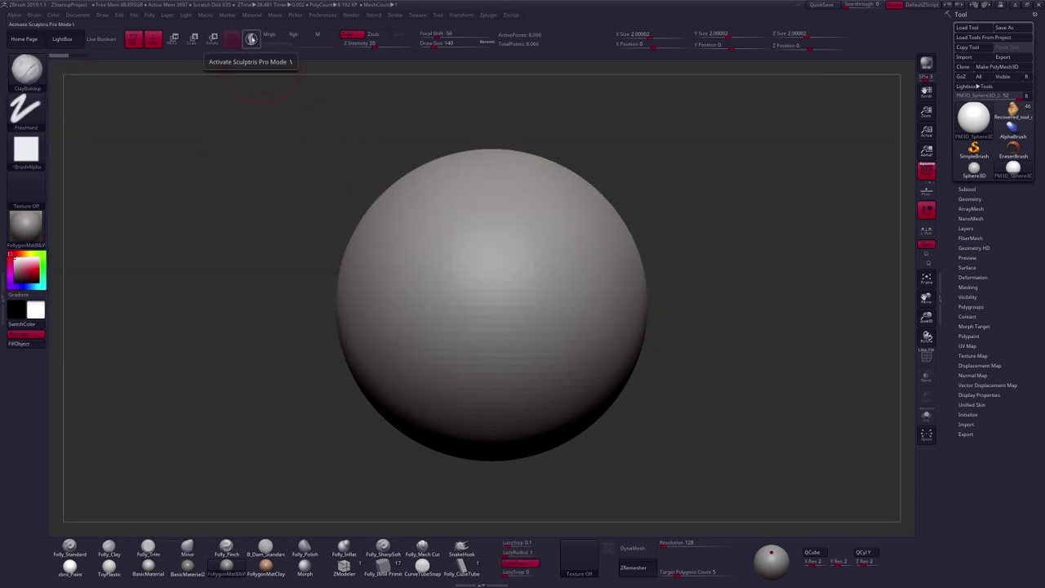
pyautogui.click(250, 39)
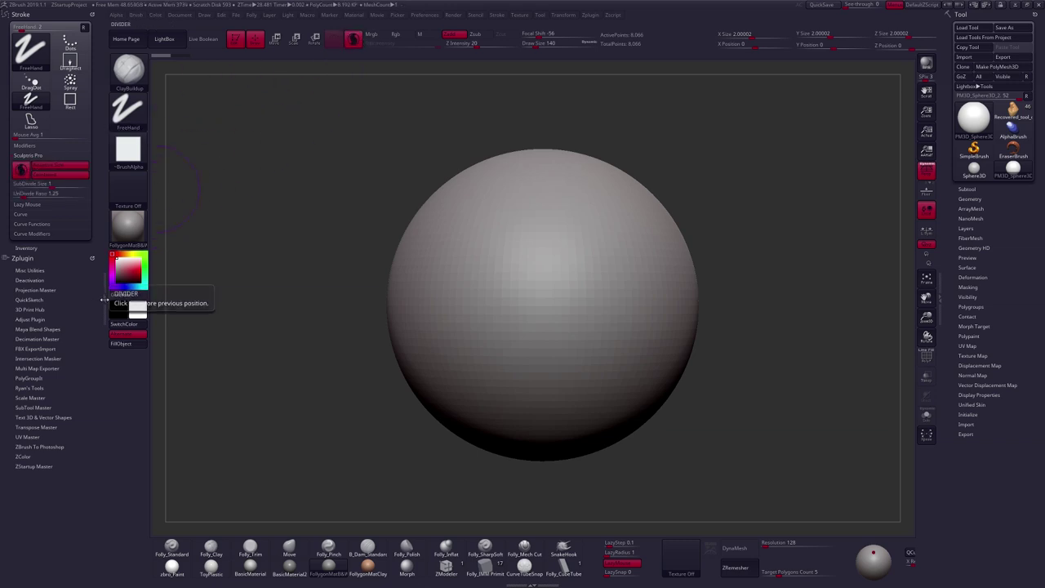
pyautogui.click(104, 298)
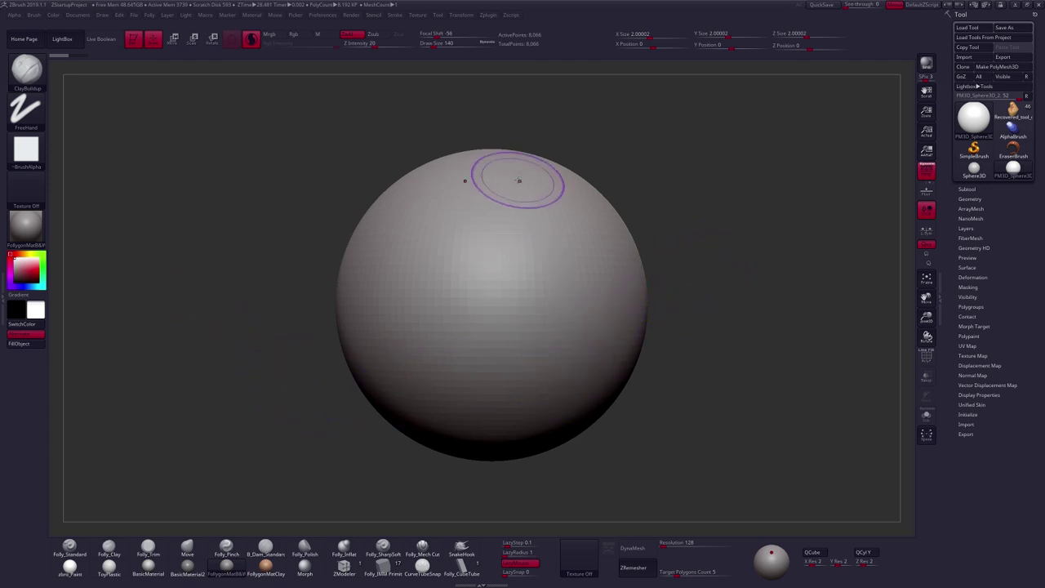
# - Sculpt two curved ClayBuildup strokes across the front of the sphere and display its wireframe with polygon fill
pyautogui.moveTo(532, 214)
pyautogui.mouseDown()
pyautogui.moveTo(564, 226)
pyautogui.moveTo(565, 304)
pyautogui.moveTo(595, 339)
pyautogui.mouseUp()
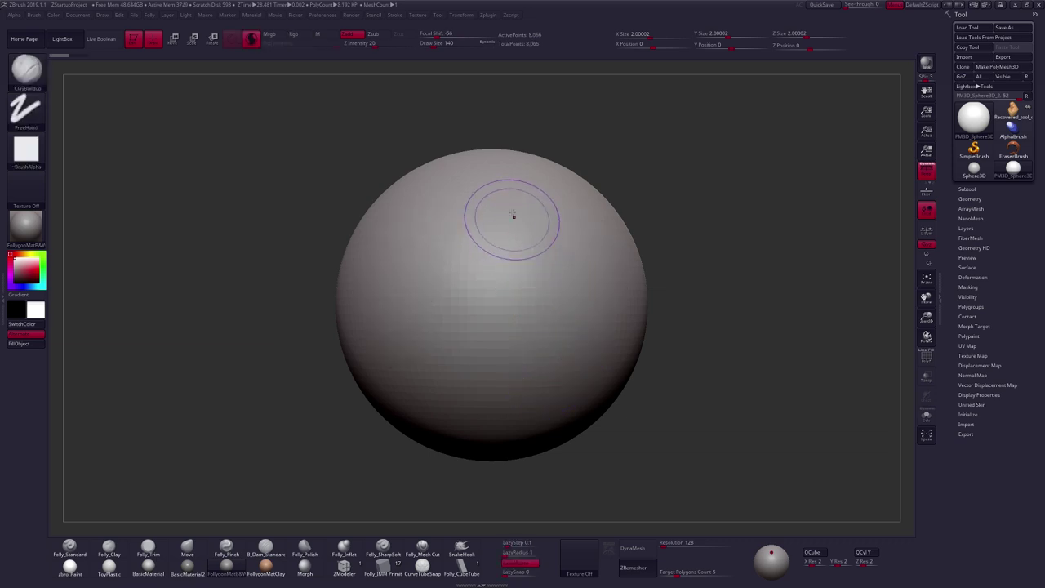
pyautogui.moveTo(509, 175)
pyautogui.mouseDown()
pyautogui.moveTo(378, 273)
pyautogui.moveTo(387, 317)
pyautogui.moveTo(600, 255)
pyautogui.mouseUp()
pyautogui.moveTo(424, 351)
pyautogui.mouseDown()
pyautogui.moveTo(621, 277)
pyautogui.moveTo(473, 383)
pyautogui.moveTo(637, 327)
pyautogui.moveTo(628, 351)
pyautogui.mouseUp()
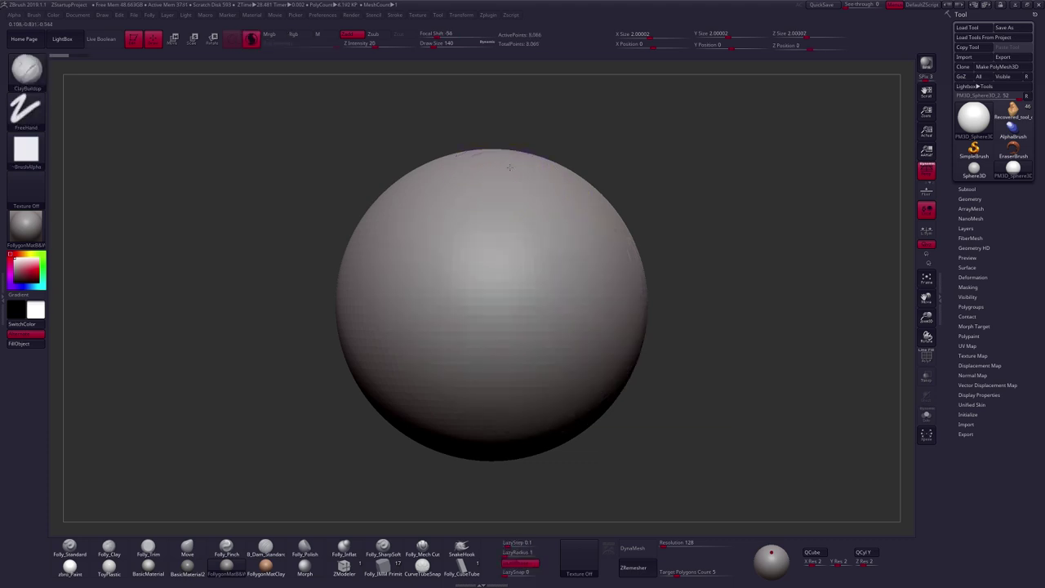
pyautogui.moveTo(509, 167)
pyautogui.mouseDown()
pyautogui.moveTo(389, 255)
pyautogui.moveTo(566, 214)
pyautogui.mouseUp()
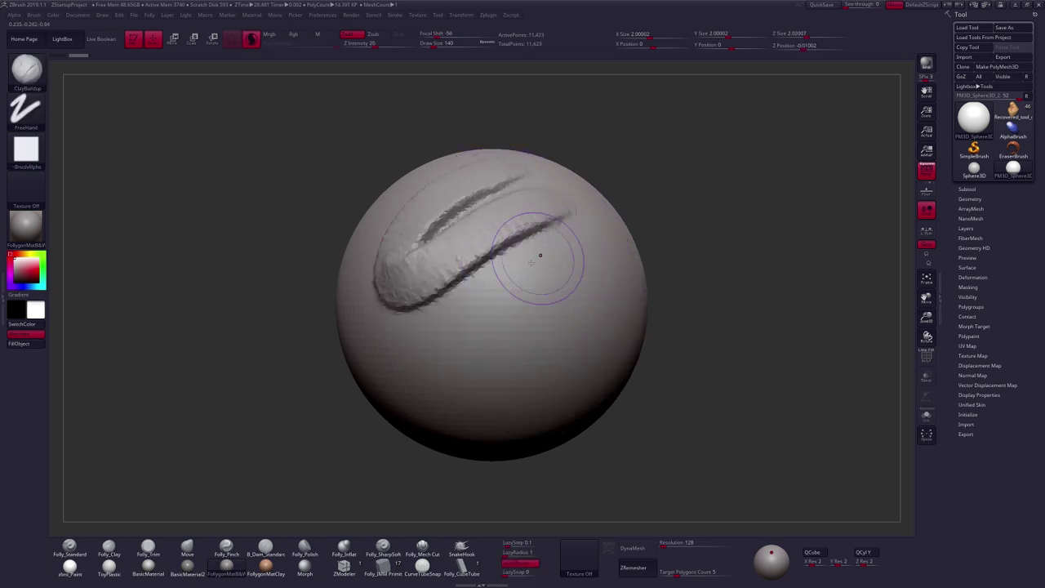
pyautogui.moveTo(576, 242)
pyautogui.mouseDown()
pyautogui.moveTo(500, 292)
pyautogui.moveTo(586, 331)
pyautogui.mouseUp()
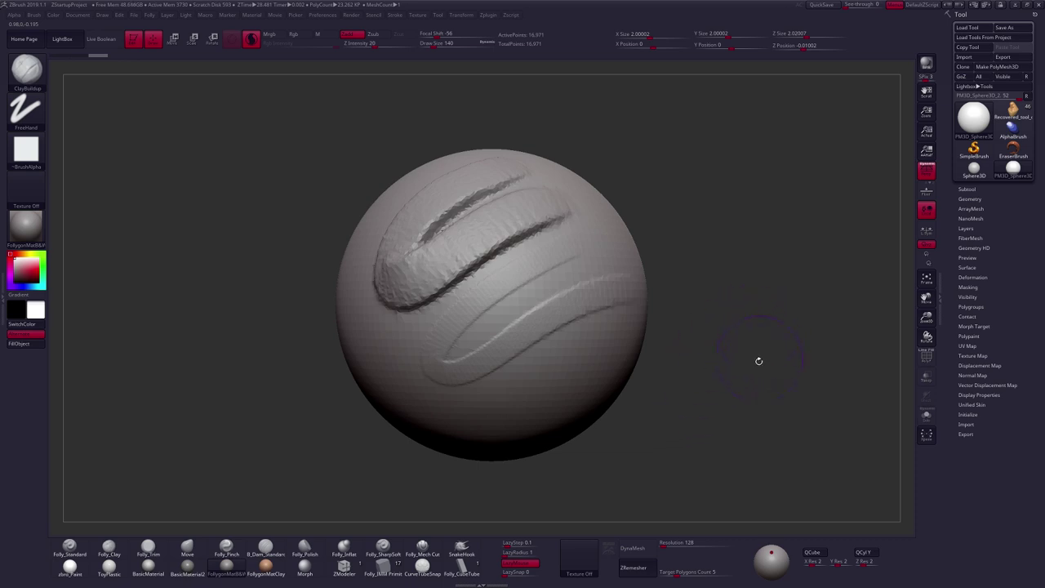
pyautogui.click(926, 357)
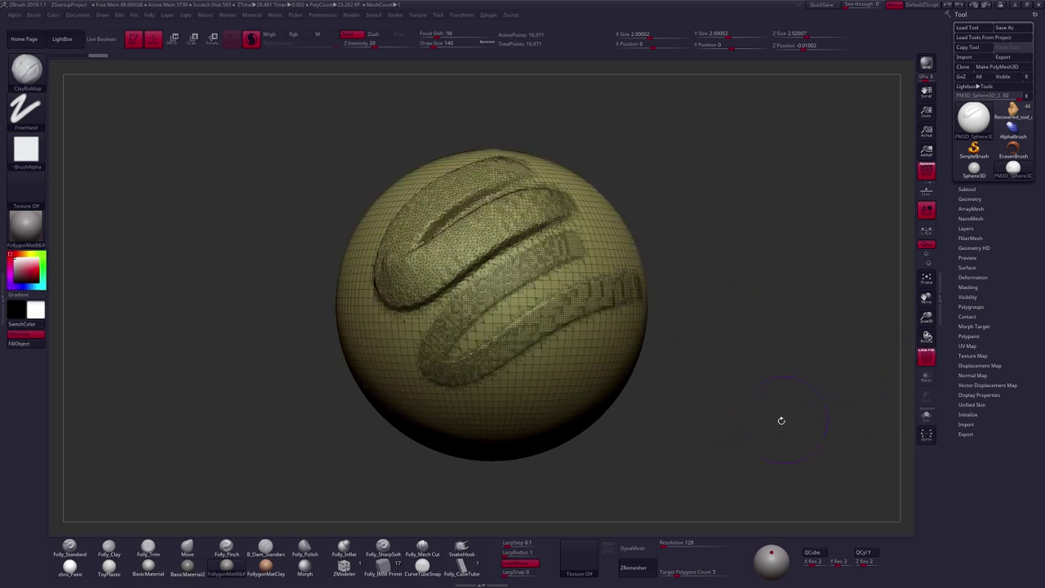
pyautogui.moveTo(707, 394)
pyautogui.mouseDown()
pyautogui.moveTo(628, 442)
pyautogui.moveTo(621, 435)
pyautogui.moveTo(768, 432)
pyautogui.mouseUp()
# - Undo the clay strokes and restore them to compare the wireframe with and without the added detail
pyautogui.hotkey('ctrl', 'z')
pyautogui.hotkey('ctrl', 'z')
pyautogui.hotkey('ctrl', 'z')
pyautogui.keyDown('alt'); pyautogui.moveTo(661, 403); pyautogui.dragTo(671, 413); pyautogui.keyUp('alt')
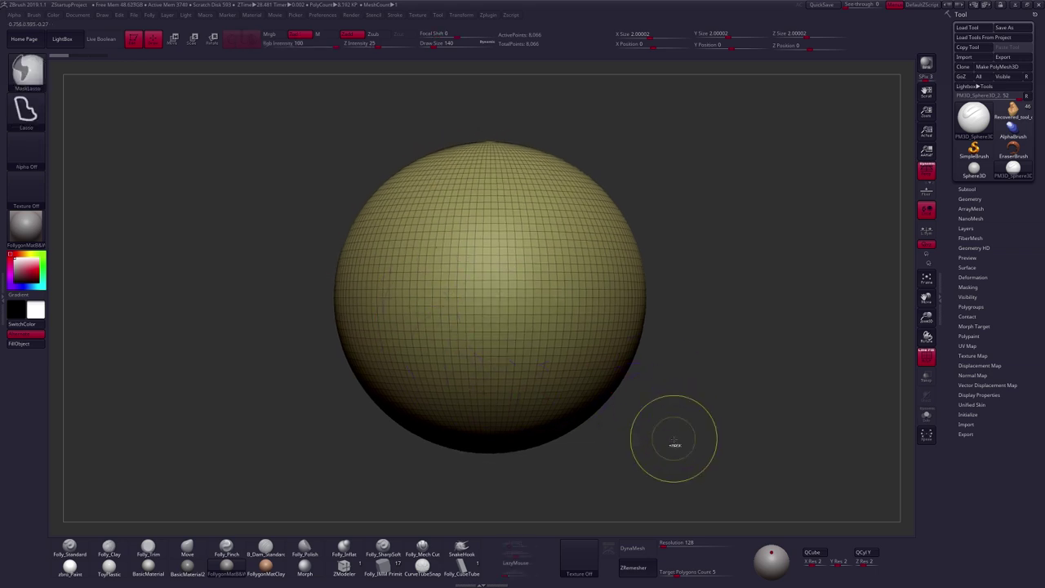
pyautogui.hotkey('ctrl', 'shift', 'z')
pyautogui.hotkey('ctrl', 'shift', 'z')
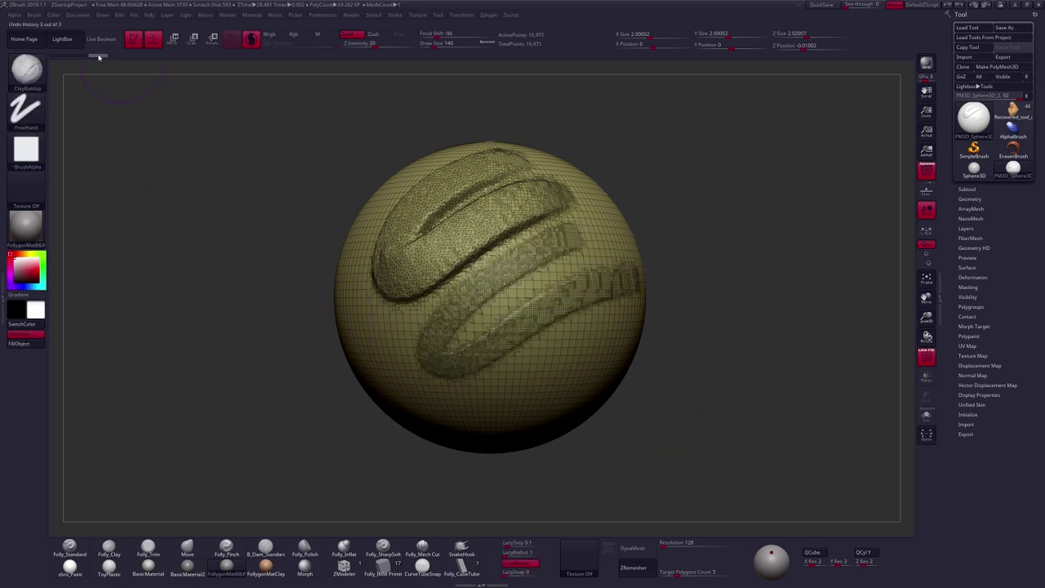
pyautogui.moveTo(96, 57)
pyautogui.mouseDown()
pyautogui.moveTo(54, 62)
pyautogui.moveTo(102, 57)
pyautogui.moveTo(68, 62)
pyautogui.moveTo(90, 68)
pyautogui.moveTo(98, 57)
pyautogui.mouseUp()
# - Sculpt a narrow zigzag ClayBuildup stroke with draw size 81 on the untouched area beside the wide strokes
pyautogui.moveTo(569, 231)
pyautogui.mouseDown(button='right')
pyautogui.moveTo(644, 247)
pyautogui.moveTo(458, 239)
pyautogui.moveTo(463, 233)
pyautogui.mouseUp(button='right')
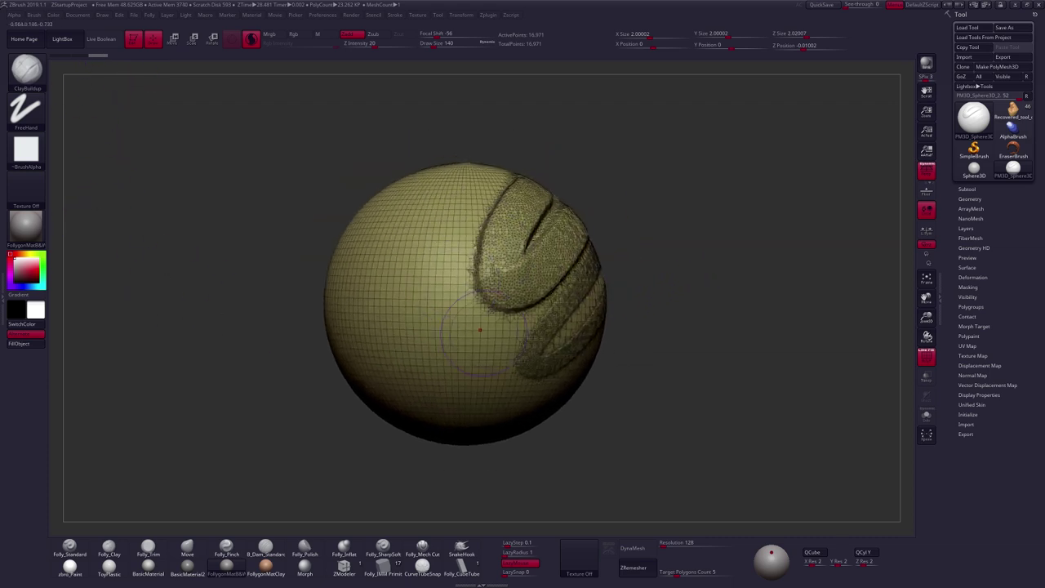
pyautogui.keyDown('ctrl'); pyautogui.moveTo(507, 320); pyautogui.dragTo(530, 339, button='right'); pyautogui.keyUp('ctrl')
pyautogui.moveTo(472, 163)
pyautogui.mouseDown()
pyautogui.moveTo(424, 170)
pyautogui.moveTo(386, 204)
pyautogui.moveTo(436, 233)
pyautogui.mouseUp()
pyautogui.hotkey('ctrl', 'z')
pyautogui.moveTo(476, 200)
pyautogui.mouseDown()
pyautogui.moveTo(457, 253)
pyautogui.moveTo(383, 343)
pyautogui.moveTo(432, 390)
pyautogui.moveTo(554, 399)
pyautogui.mouseUp()
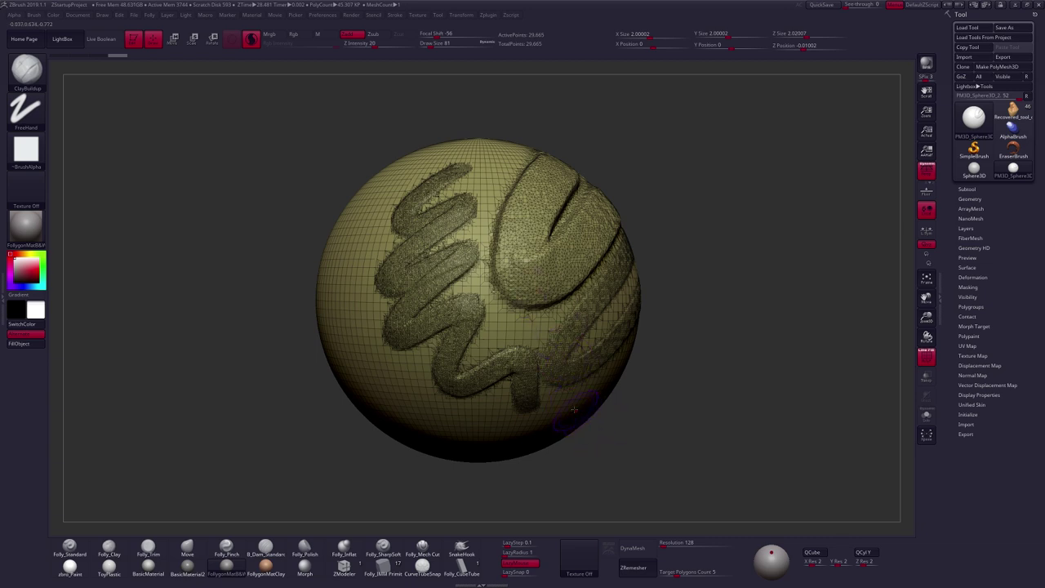
# - Set the ClayBuildup brush's draw size to 160
pyautogui.moveTo(563, 335); pyautogui.dragTo(490, 245, button='right')
pyautogui.press('space')
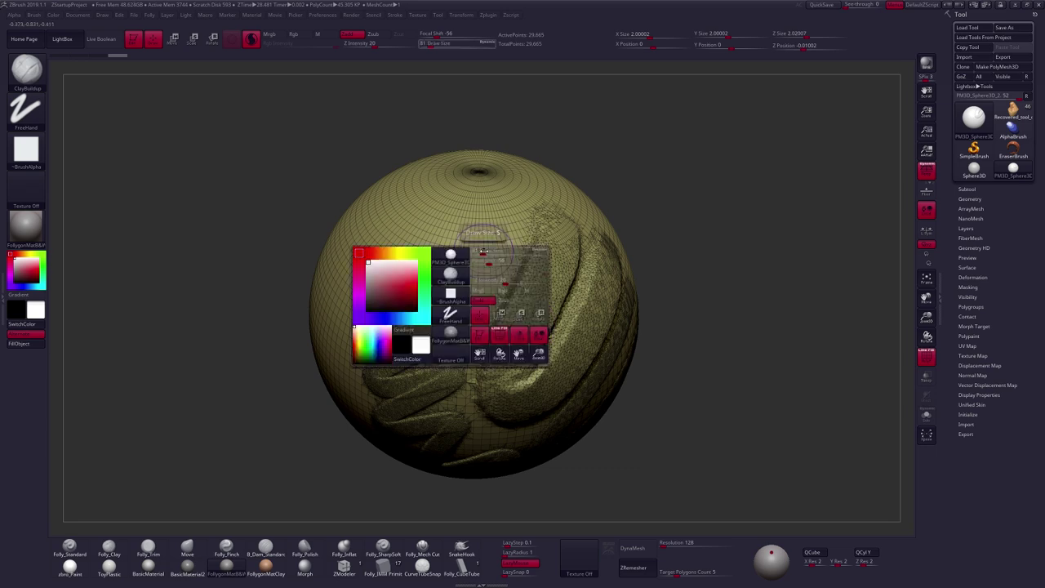
pyautogui.moveTo(485, 253); pyautogui.dragTo(487, 254)
pyautogui.keyDown('ctrl'); pyautogui.moveTo(487, 253); pyautogui.dragTo(490, 225, button='right'); pyautogui.keyUp('ctrl')
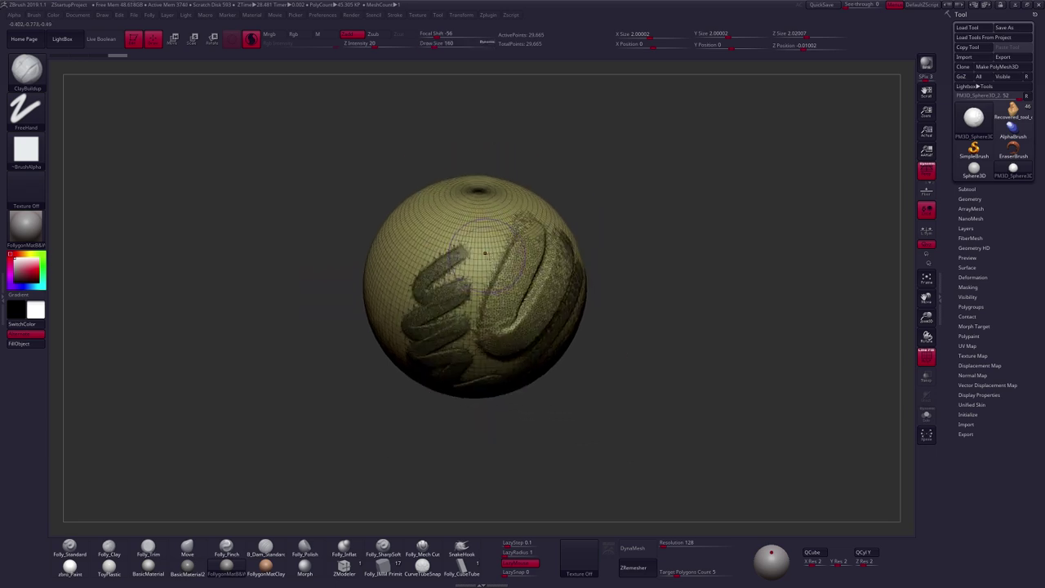
pyautogui.press('space')
pyautogui.press('space')
# - Try larger draw sizes for the ClayBuildup brush, settling on 252
pyautogui.moveTo(642, 183); pyautogui.dragTo(653, 187)
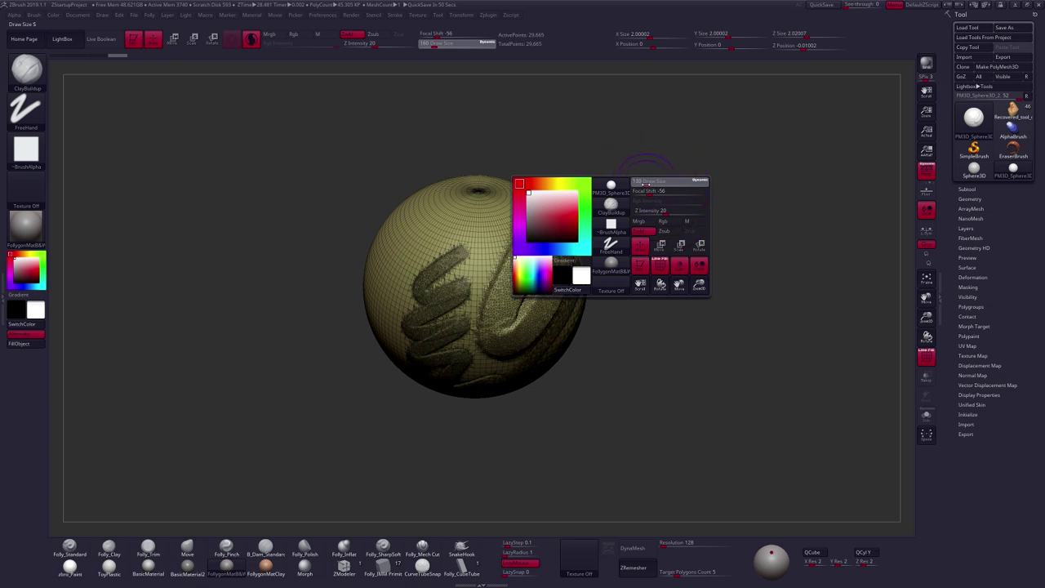
pyautogui.moveTo(651, 186); pyautogui.dragTo(650, 182)
pyautogui.moveTo(651, 182); pyautogui.dragTo(647, 182)
pyautogui.moveTo(438, 42); pyautogui.dragTo(442, 45)
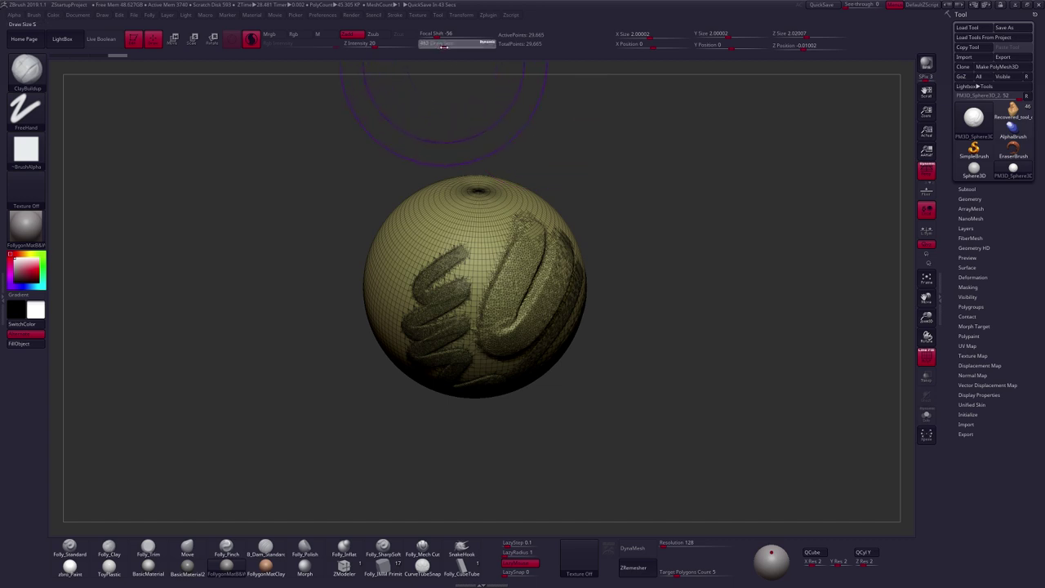
pyautogui.press('space')
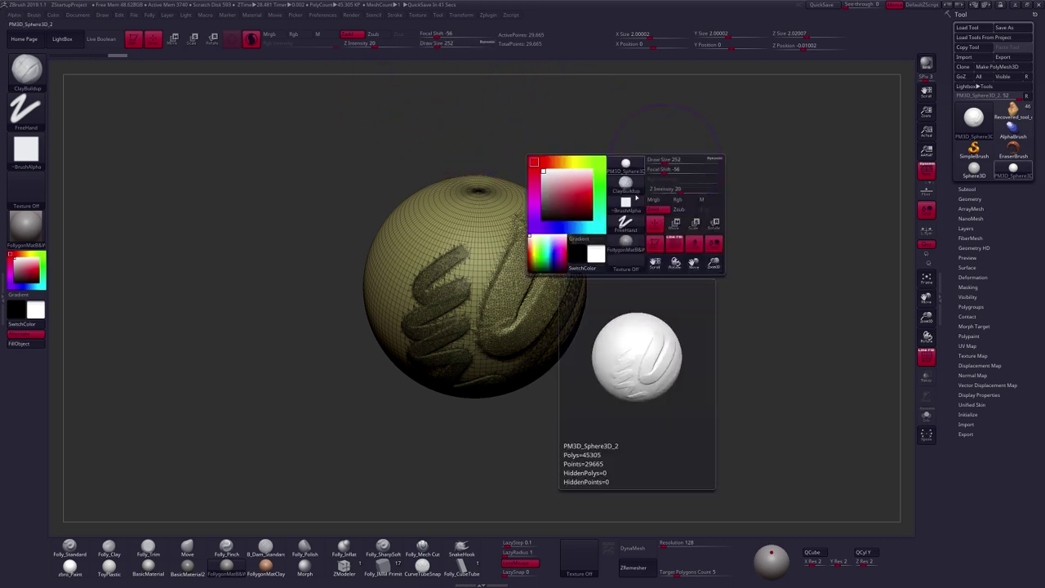
pyautogui.press('space')
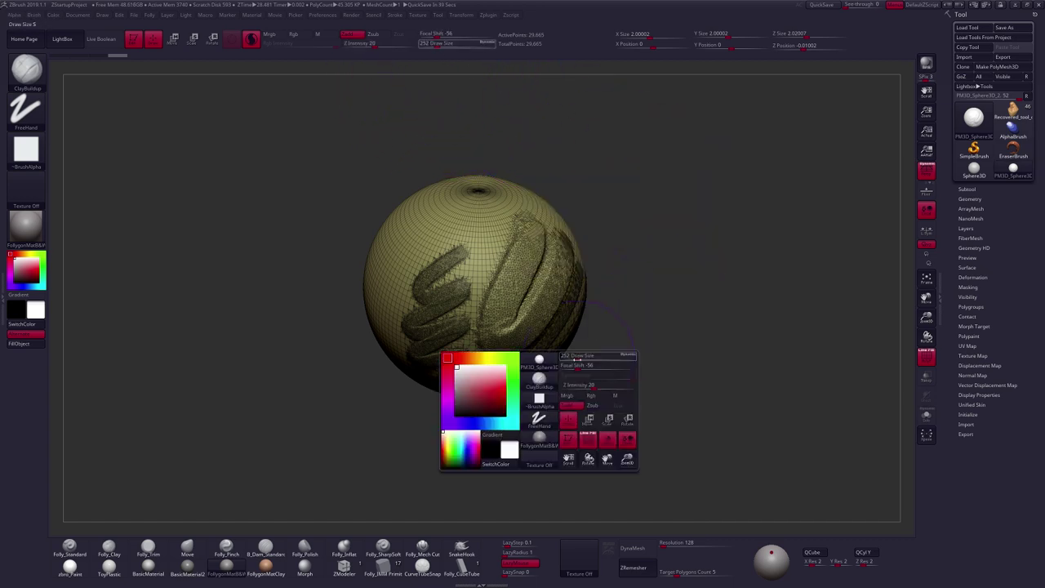
pyautogui.press('space')
pyautogui.press('space')
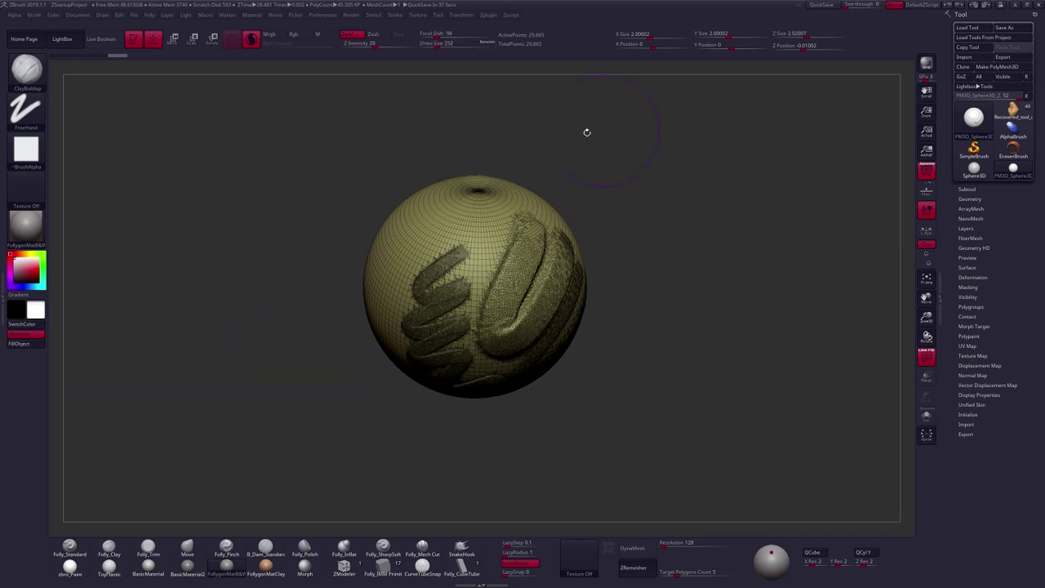
# - Set the draw size to 465 and sculpt broad clay strokes over the sphere's upper area and the earlier strokes
pyautogui.press('space')
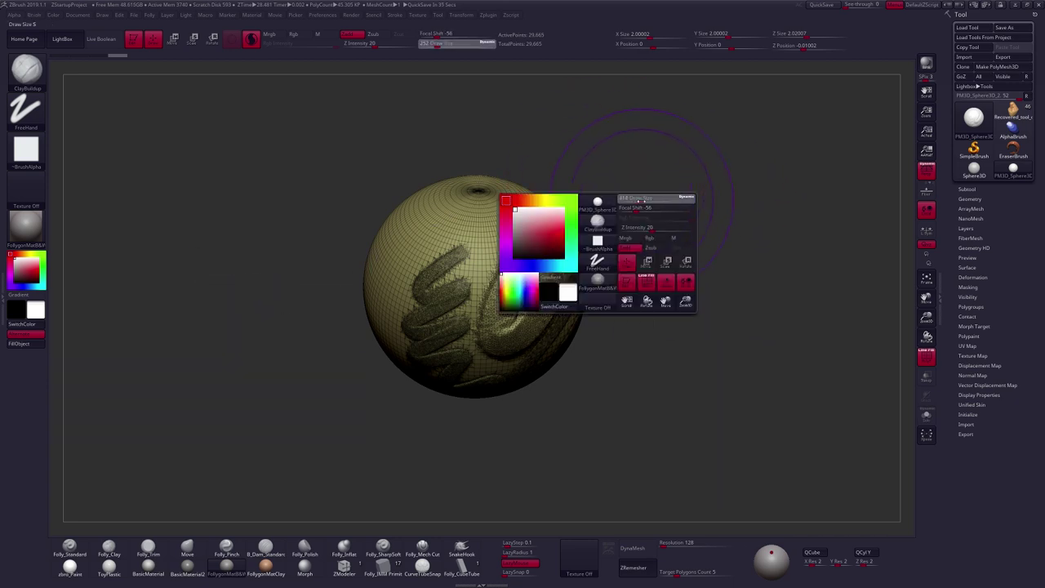
pyautogui.moveTo(641, 202); pyautogui.dragTo(621, 277)
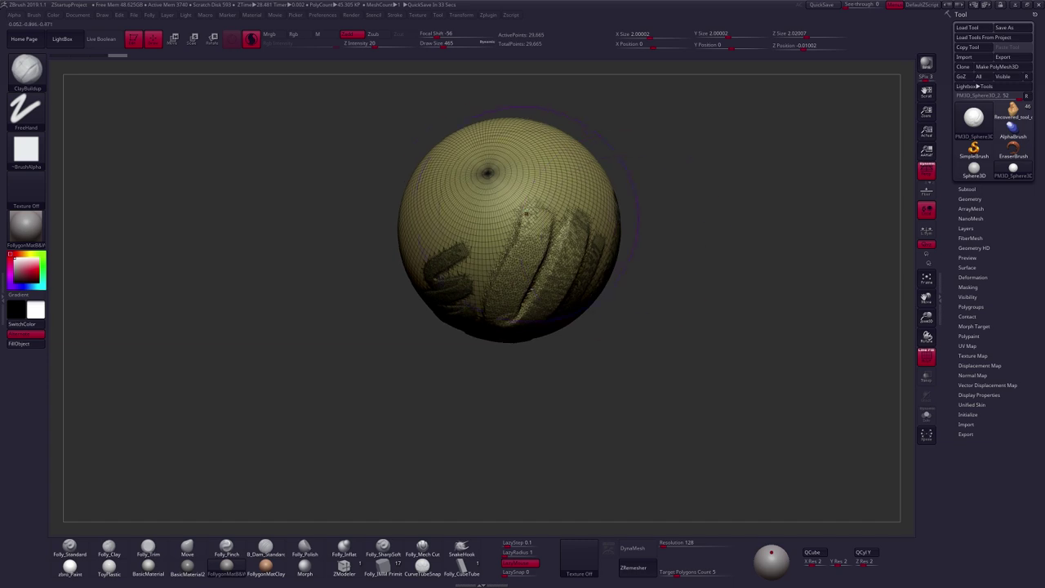
pyautogui.keyDown('alt'); pyautogui.moveTo(524, 200); pyautogui.dragTo(544, 235, button='right'); pyautogui.keyUp('alt')
pyautogui.moveTo(577, 193)
pyautogui.mouseDown()
pyautogui.moveTo(531, 175)
pyautogui.moveTo(457, 228)
pyautogui.moveTo(487, 289)
pyautogui.mouseUp()
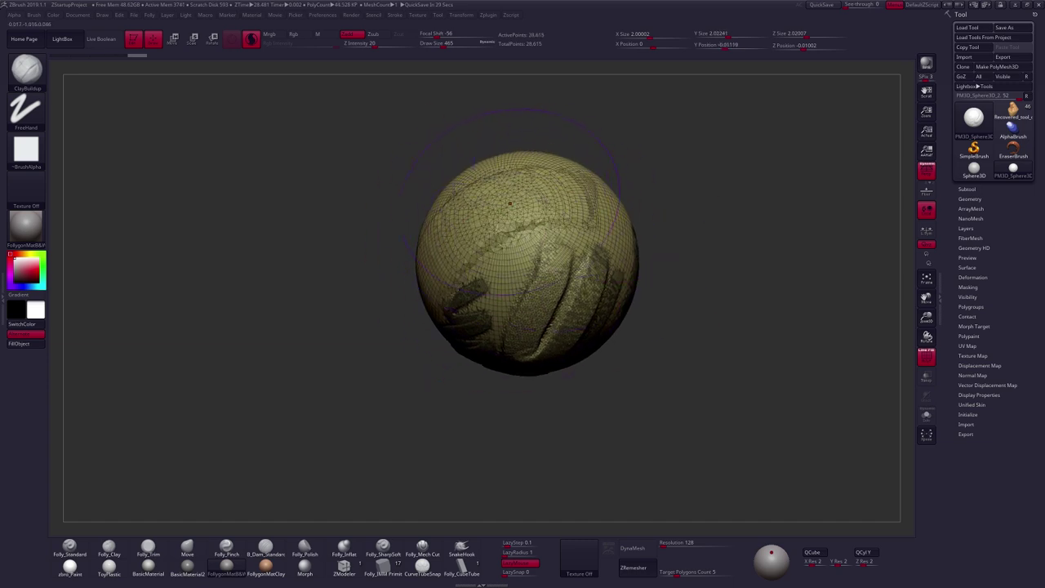
# - Set the draw size to 29, sculpt a thin ClayBuildup stroke across the sphere's upper area, and inspect its mesh density up close
pyautogui.press('space')
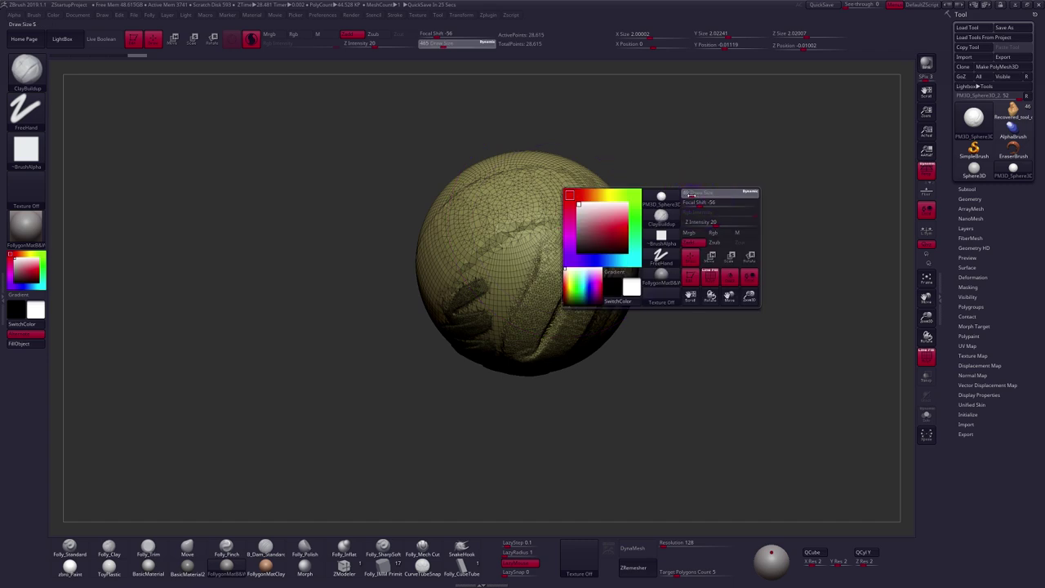
pyautogui.moveTo(697, 231); pyautogui.dragTo(694, 186, button='right')
pyautogui.moveTo(612, 237)
pyautogui.mouseDown(button='right')
pyautogui.moveTo(585, 292)
pyautogui.moveTo(618, 255)
pyautogui.mouseUp(button='right')
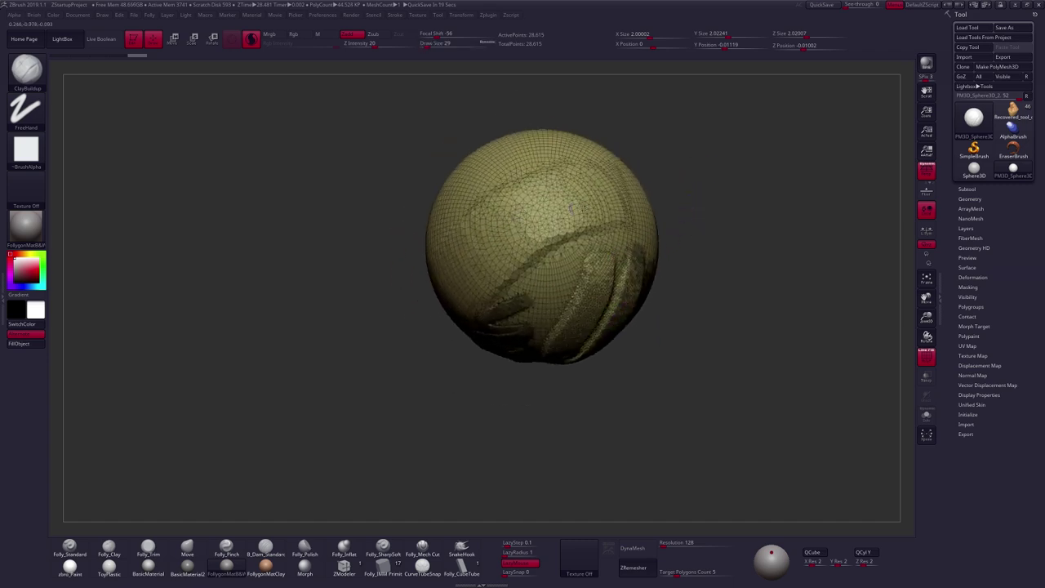
pyautogui.moveTo(620, 190)
pyautogui.mouseDown()
pyautogui.moveTo(549, 207)
pyautogui.moveTo(466, 271)
pyautogui.mouseUp()
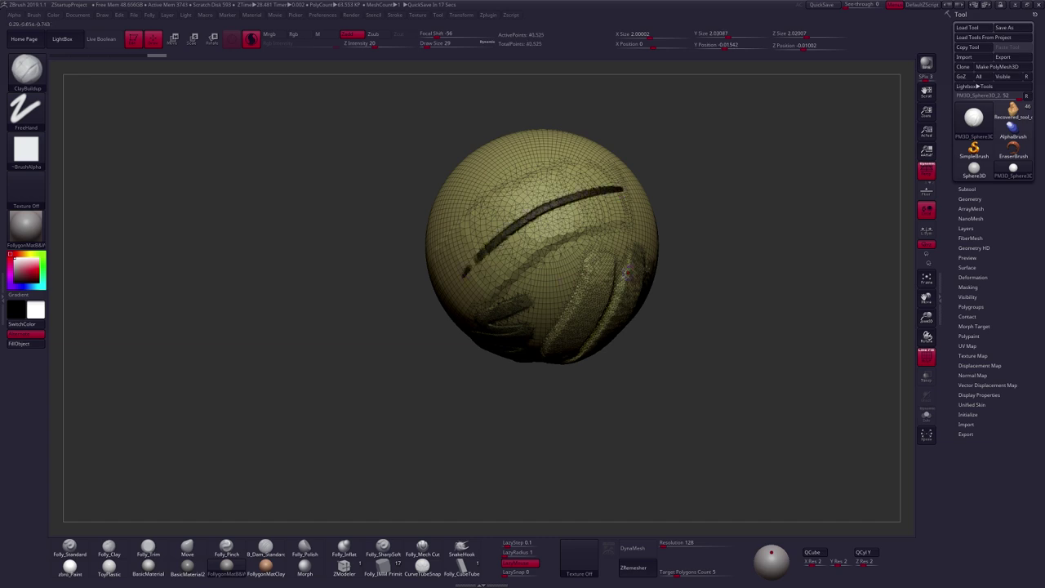
pyautogui.keyDown('ctrl'); pyautogui.moveTo(546, 205); pyautogui.dragTo(624, 238, button='right'); pyautogui.keyUp('ctrl')
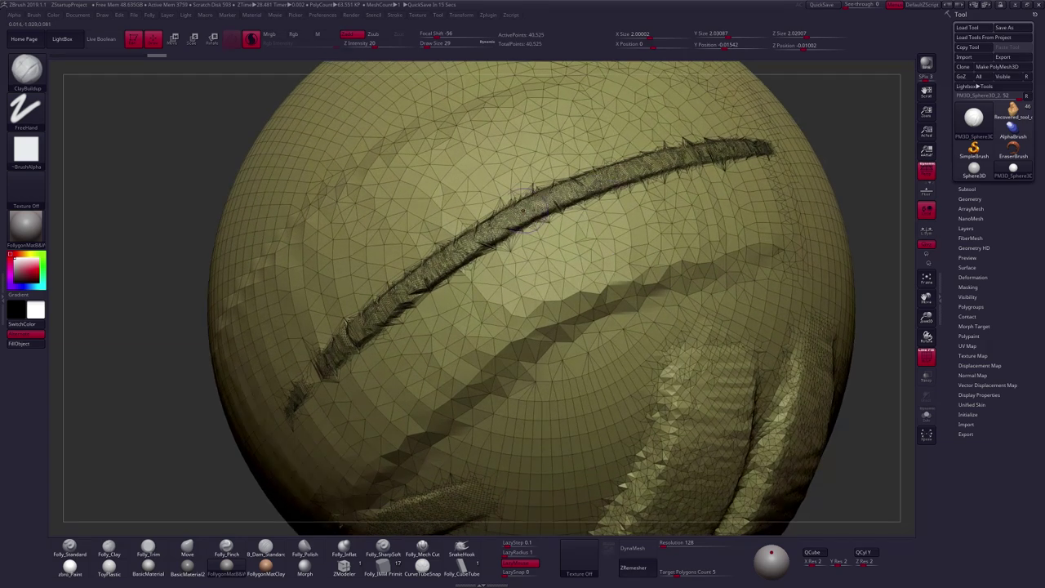
pyautogui.keyDown('ctrl'); pyautogui.moveTo(568, 253); pyautogui.dragTo(531, 225, button='right'); pyautogui.keyUp('ctrl')
pyautogui.keyDown('alt'); pyautogui.moveTo(633, 308); pyautogui.dragTo(575, 304, button='right'); pyautogui.keyUp('alt')
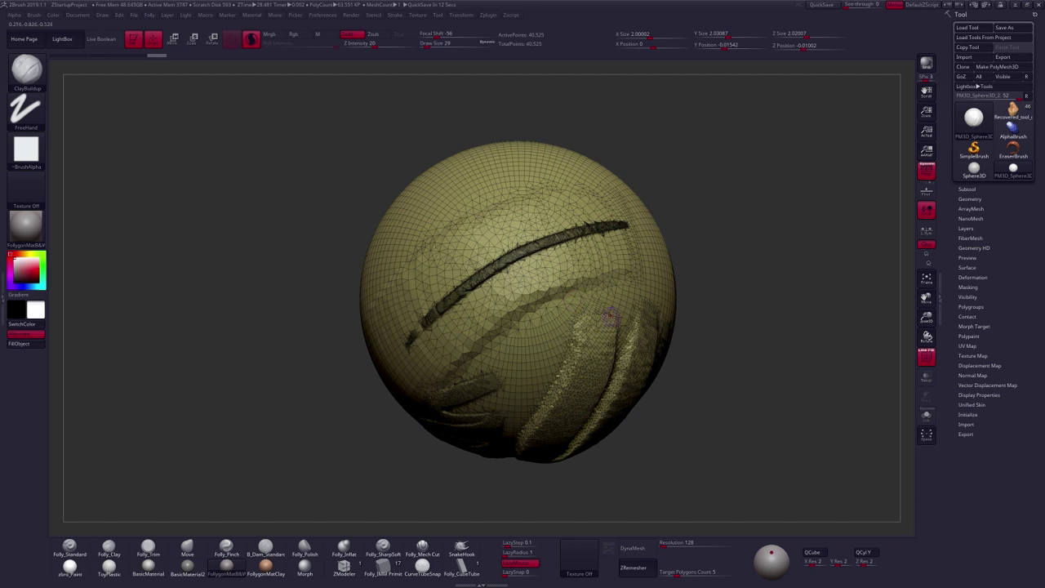
# - Hide the wireframe, set the draw size to 67, and open the tray holding the Stroke palette's Sculptris Pro settings
pyautogui.hotkey('shift', 'f')
pyautogui.keyDown('ctrl'); pyautogui.moveTo(421, 251); pyautogui.dragTo(482, 325, button='right'); pyautogui.keyUp('ctrl')
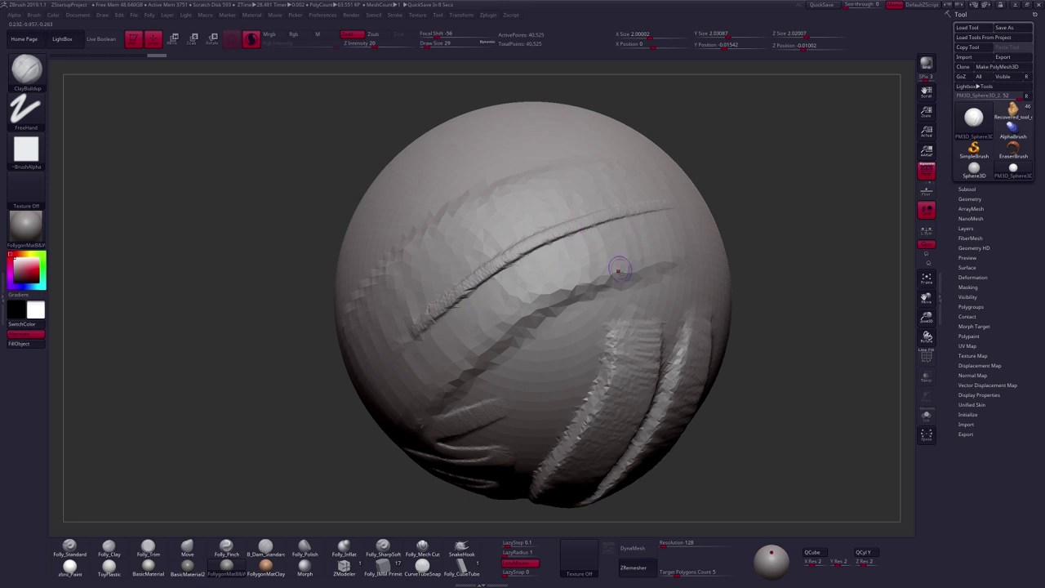
pyautogui.press('space')
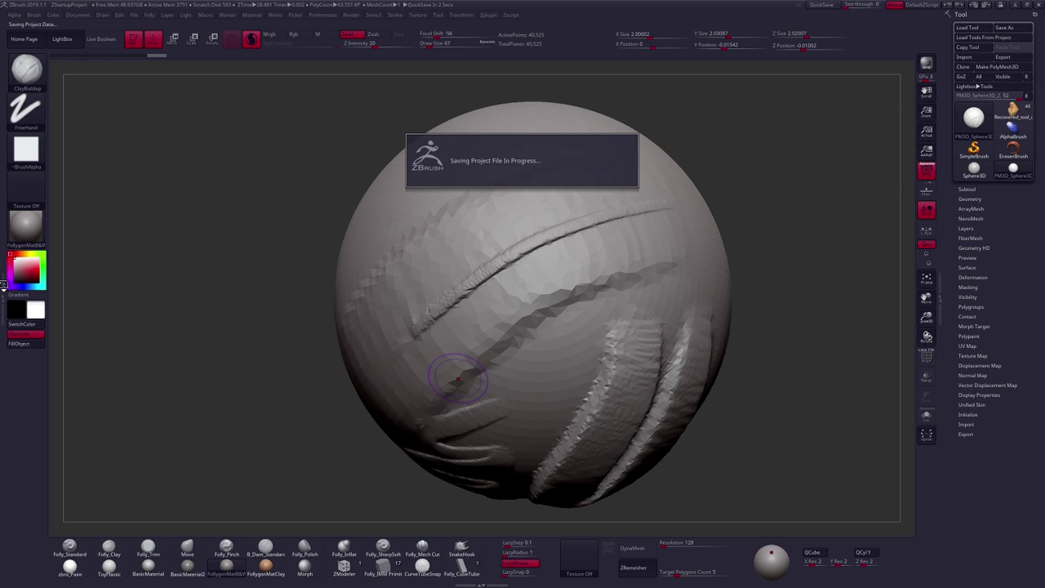
pyautogui.click(3, 286)
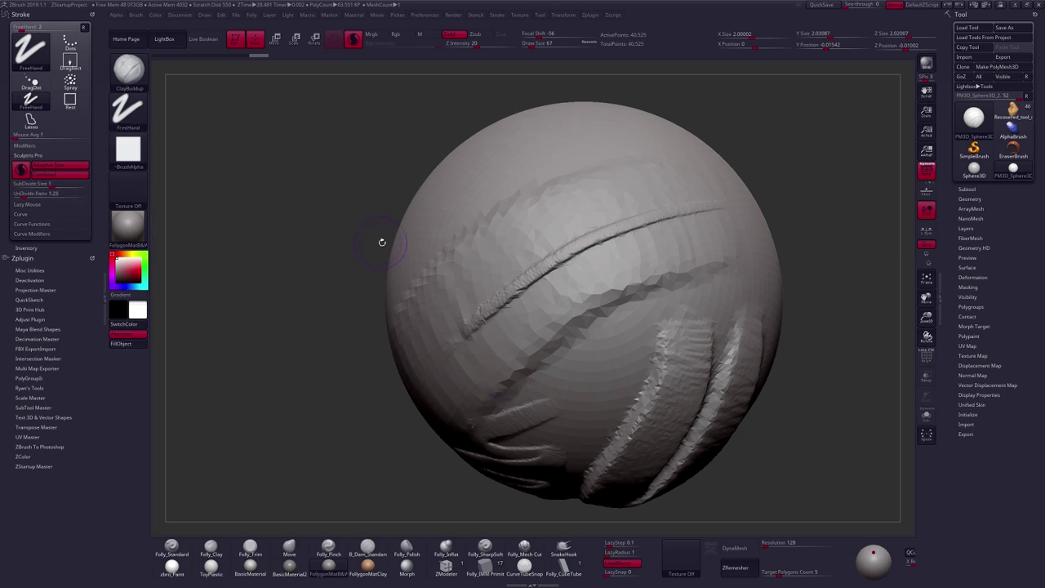
# - Set the draw size to 121 and use the TrimDynamic brush to flatten the middle of the thin clay stroke
pyautogui.press('space')
pyautogui.click(347, 238)
pyautogui.keyDown('shift'); pyautogui.moveTo(566, 284); pyautogui.dragTo(340, 295); pyautogui.keyUp('shift')
pyautogui.click(139, 78)
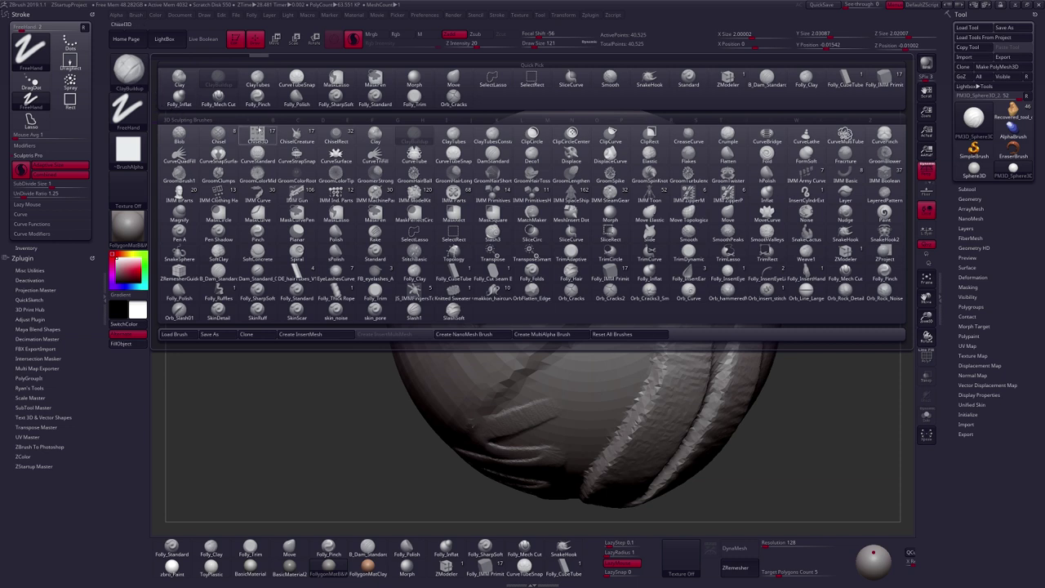
pyautogui.click(722, 121)
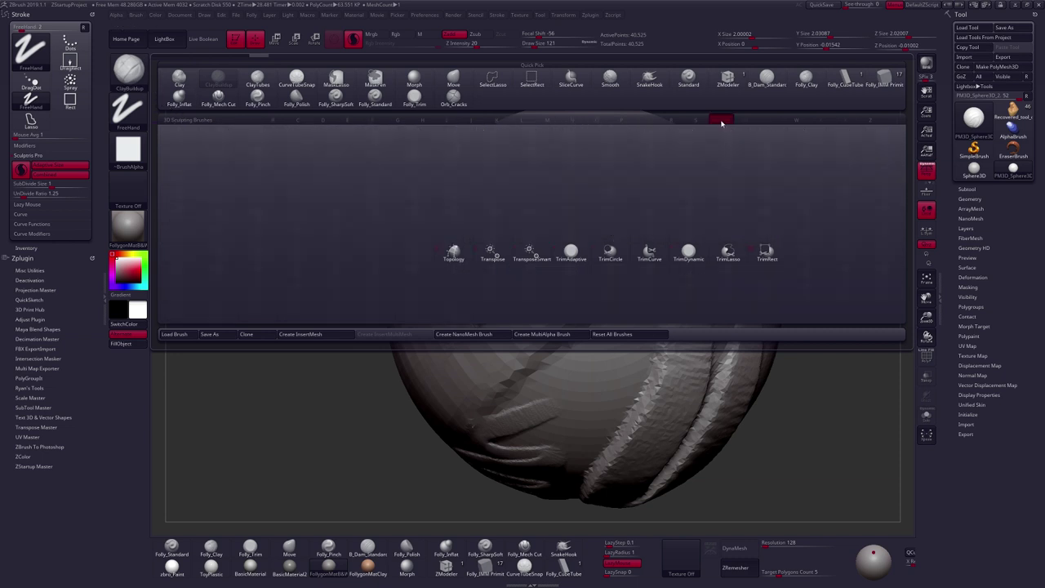
pyautogui.click(688, 254)
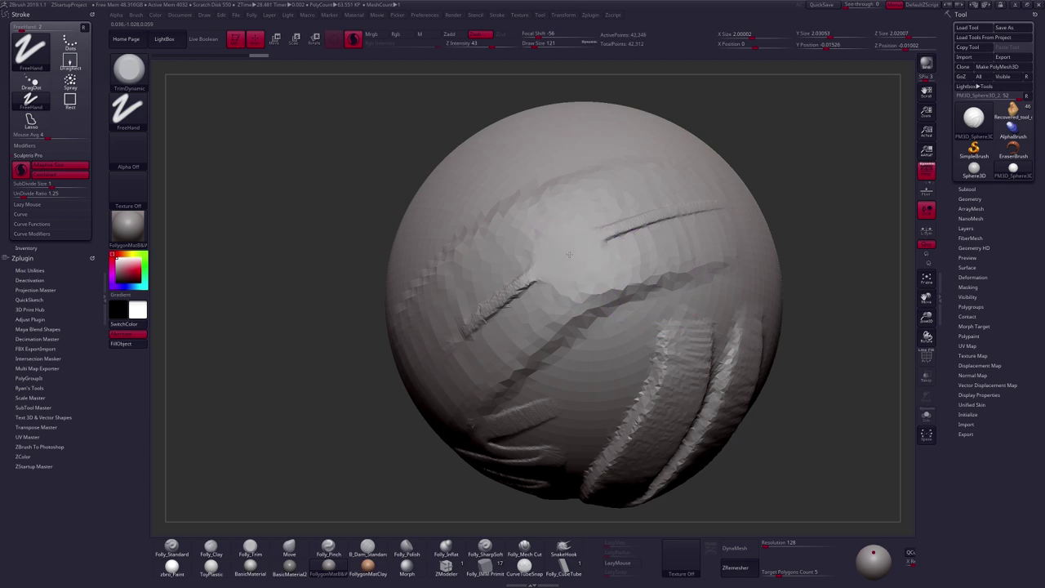
pyautogui.moveTo(564, 272); pyautogui.dragTo(597, 276)
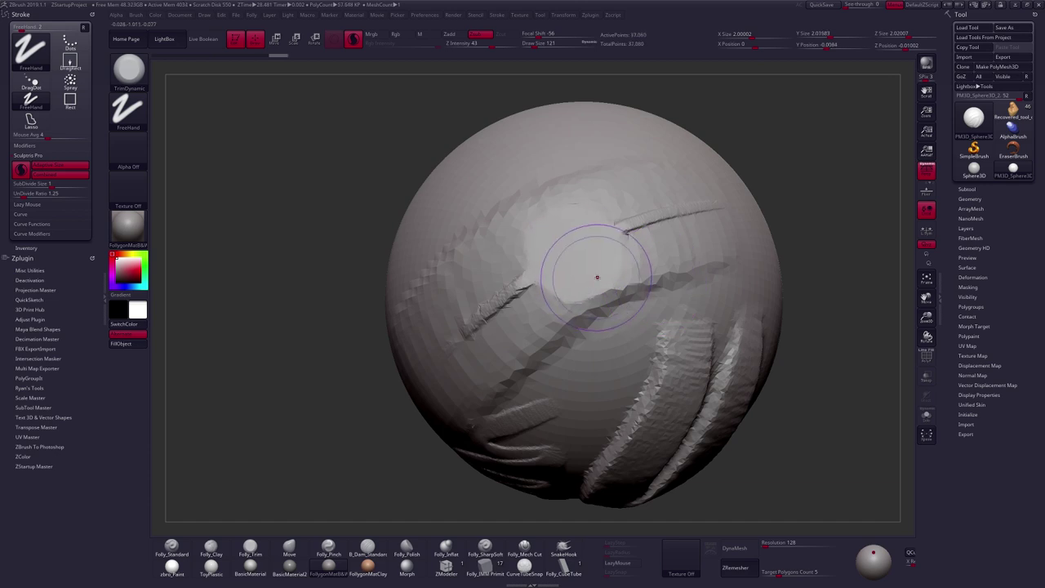
# - Show the wireframe on the sphere and undo the last trim stroke on the flattened patch
pyautogui.moveTo(597, 276); pyautogui.dragTo(610, 280, button='right')
pyautogui.hotkey('shift', 'f')
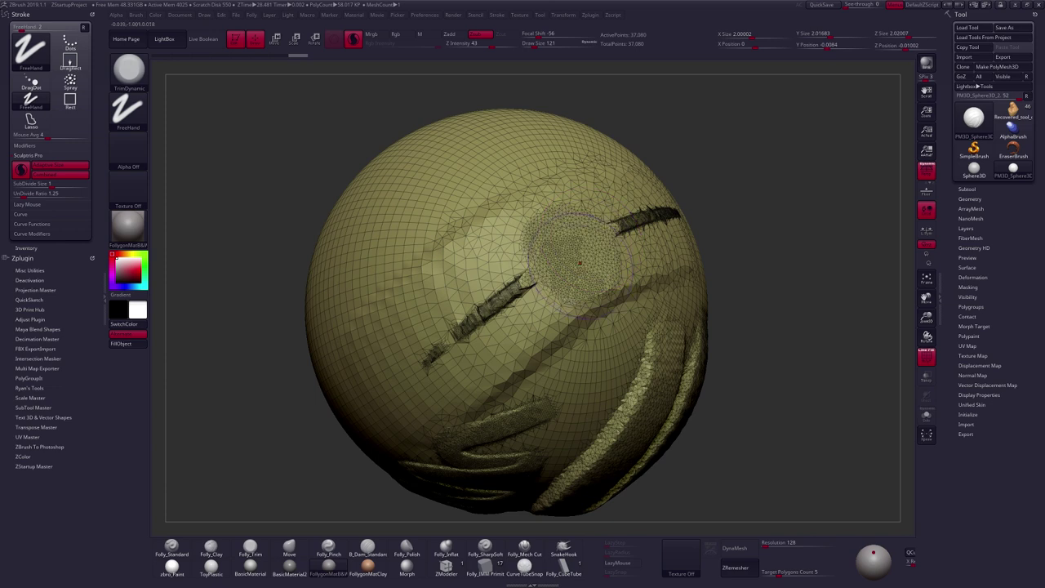
pyautogui.hotkey('ctrl', 'z')
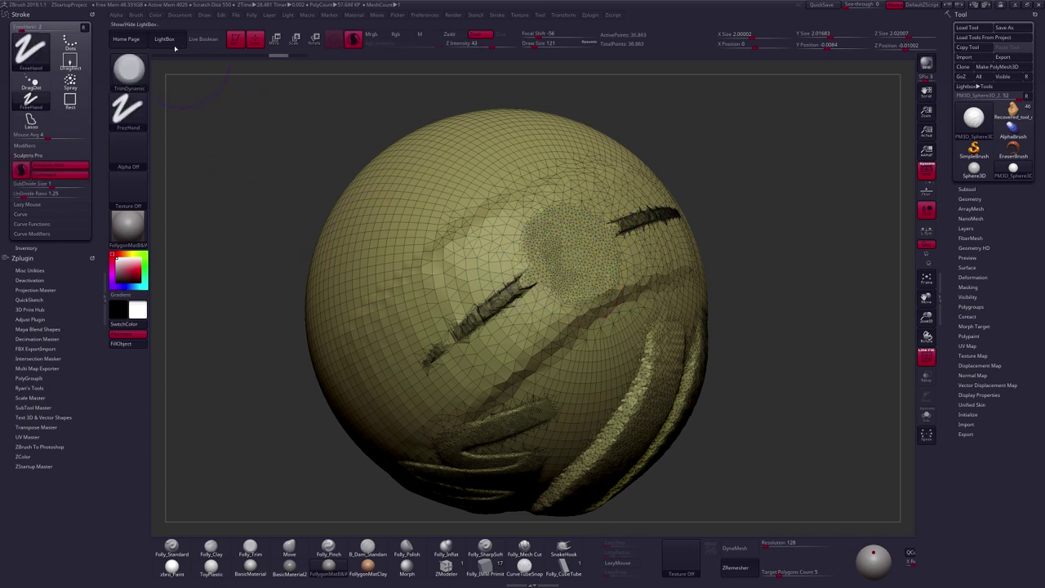
# - Dock the Brush palette above the Stroke palette and expand its Sculptris Pro section
pyautogui.click(136, 16)
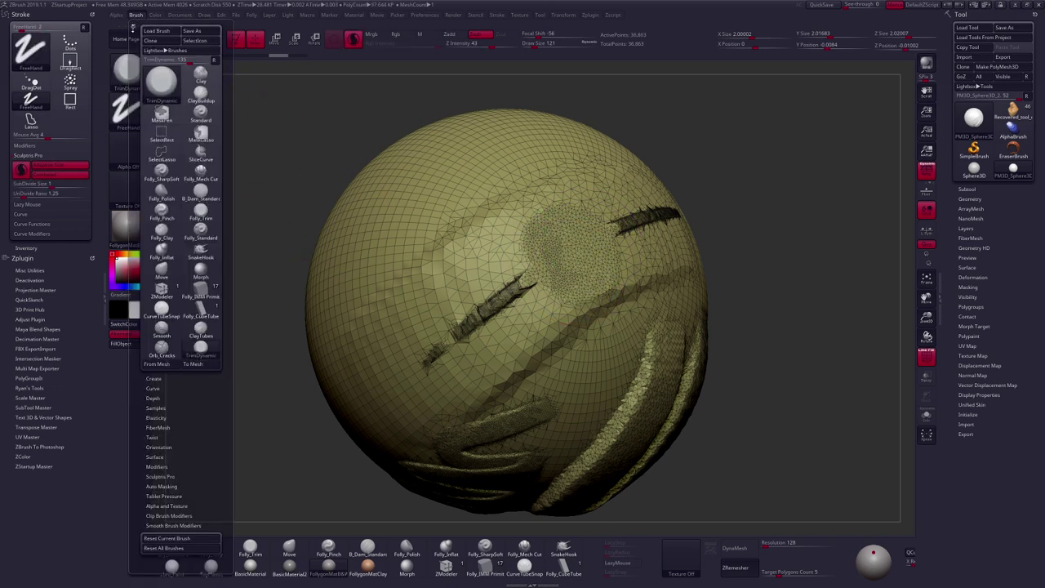
pyautogui.moveTo(133, 25); pyautogui.dragTo(39, 33)
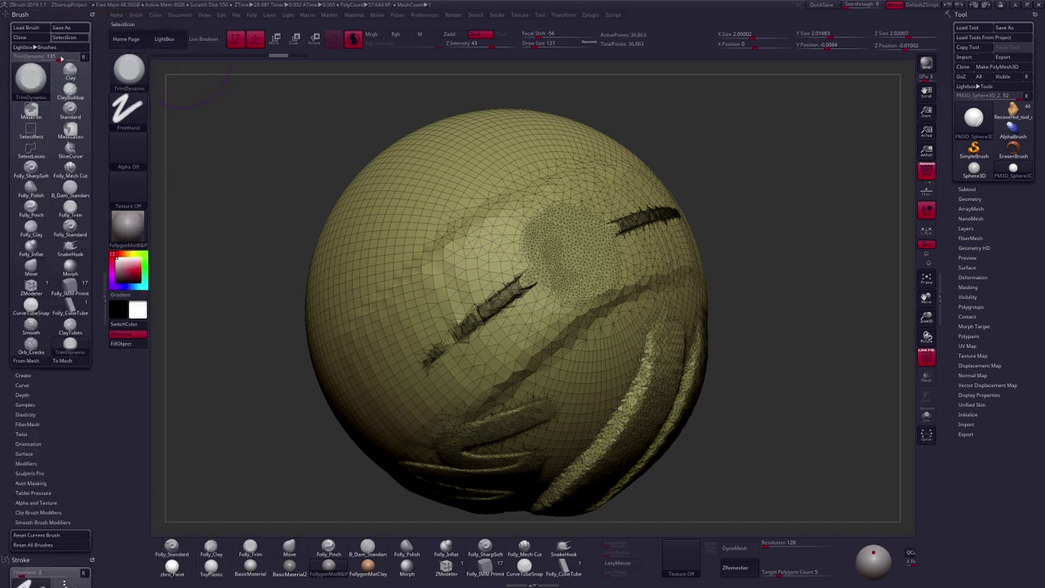
pyautogui.scroll(-2, 64, 368)
pyautogui.moveTo(64, 369); pyautogui.dragTo(51, 299)
pyautogui.click(46, 304)
pyautogui.scroll(-1, 60, 292)
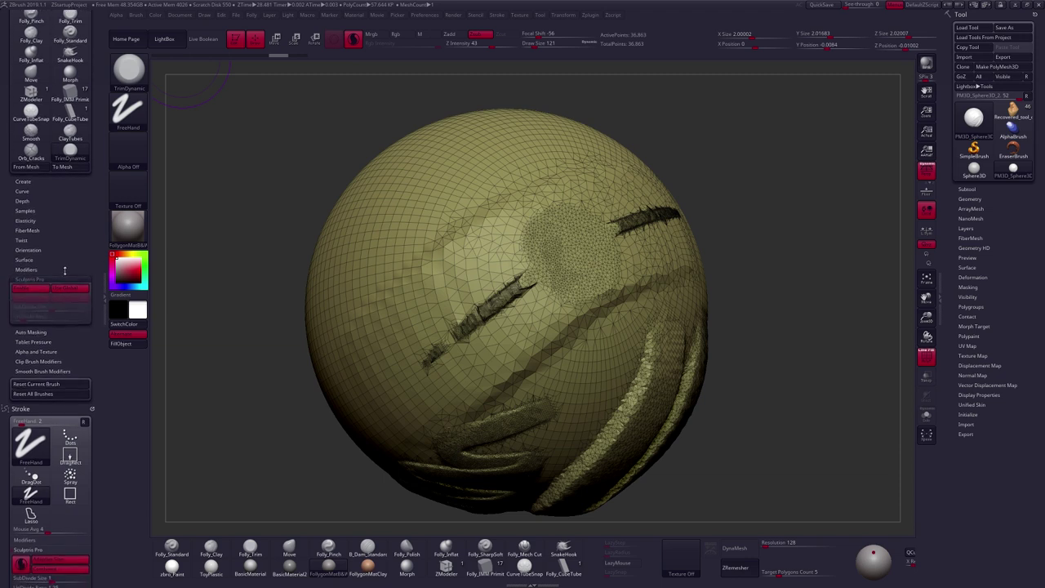
# - Turn off Use Global for TrimDynamic and compare its own Sculptris Pro settings with the global ones in the Stroke palette
pyautogui.click(80, 286)
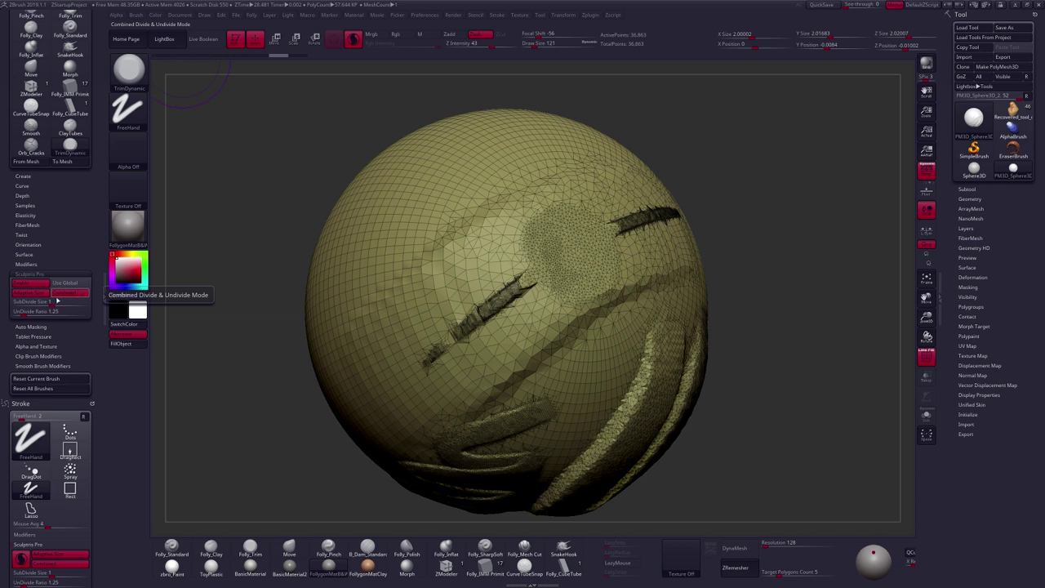
pyautogui.scroll(-5, 52, 333)
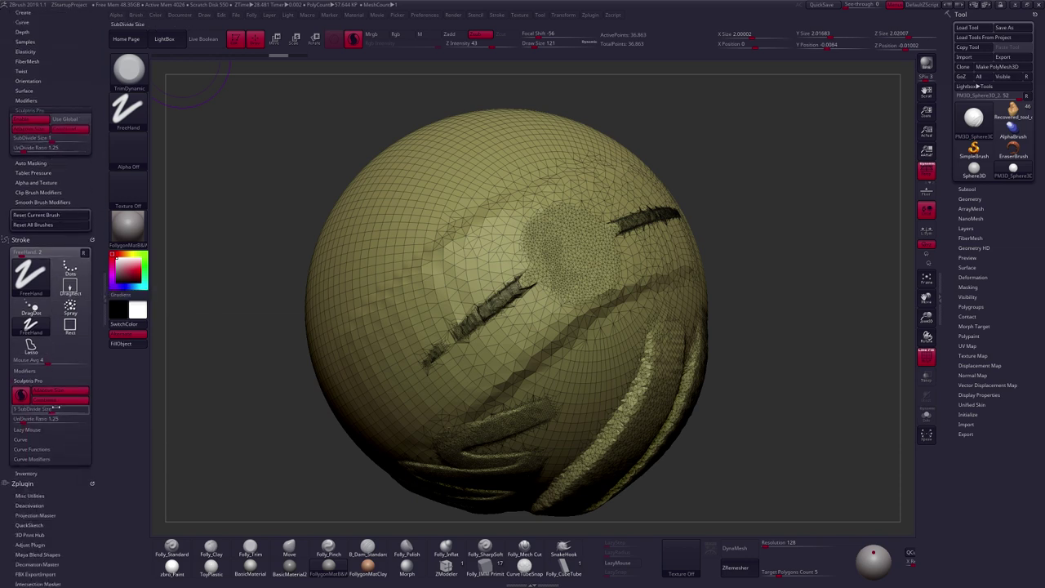
pyautogui.moveTo(71, 193)
pyautogui.mouseDown()
pyautogui.moveTo(73, 236)
pyautogui.moveTo(82, 205)
pyautogui.mouseUp()
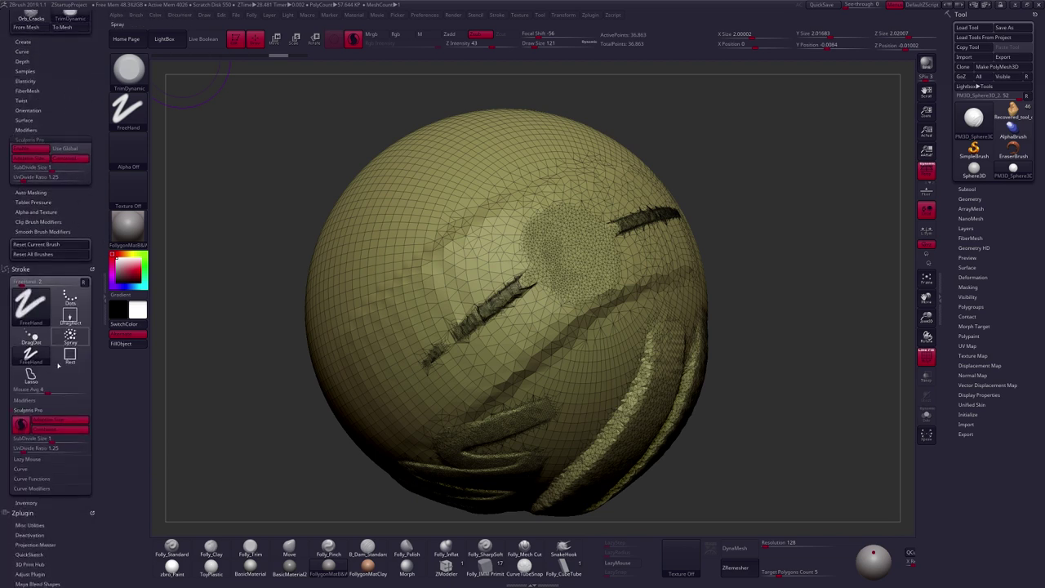
pyautogui.scroll(3, 60, 223)
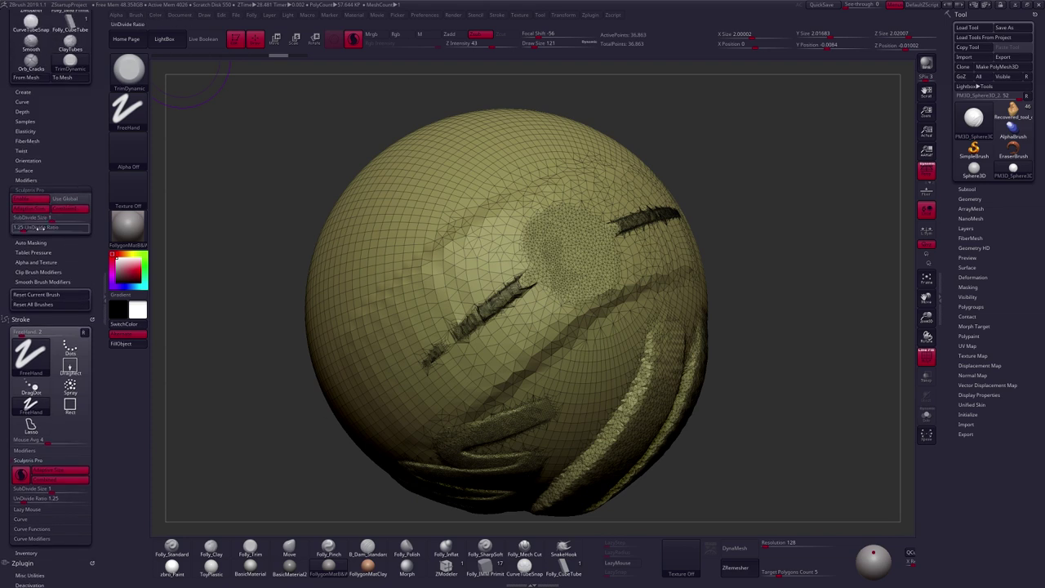
pyautogui.scroll(5, 59, 218)
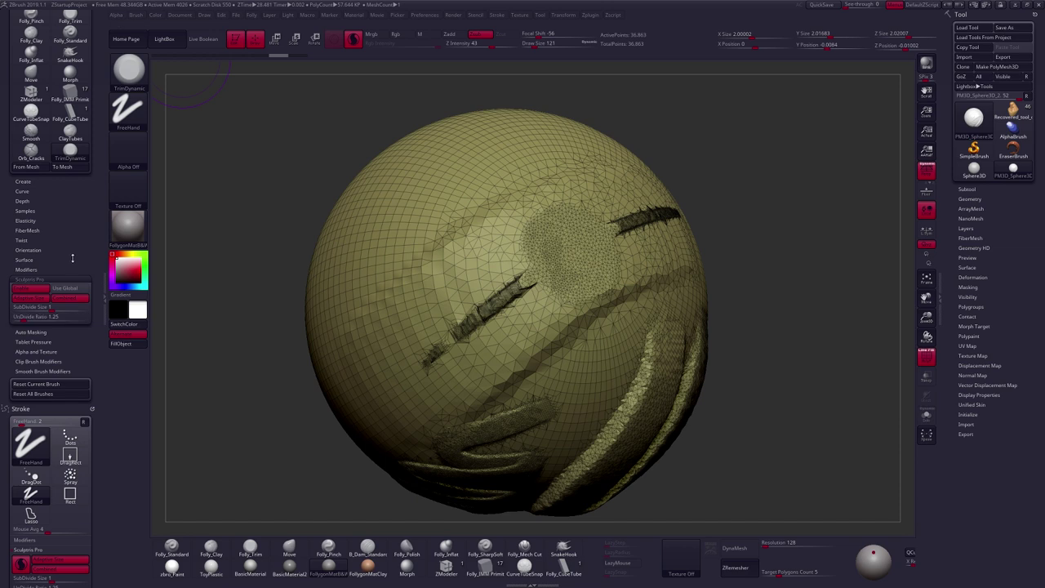
# - Set TrimDynamic's SubDivide Size to 0.1 and trim the surface beside the flattened patch, over part of the thin stroke
pyautogui.click(50, 307)
pyautogui.moveTo(528, 244)
pyautogui.mouseDown()
pyautogui.moveTo(481, 269)
pyautogui.moveTo(472, 261)
pyautogui.moveTo(474, 310)
pyautogui.moveTo(488, 289)
pyautogui.moveTo(530, 277)
pyautogui.mouseUp()
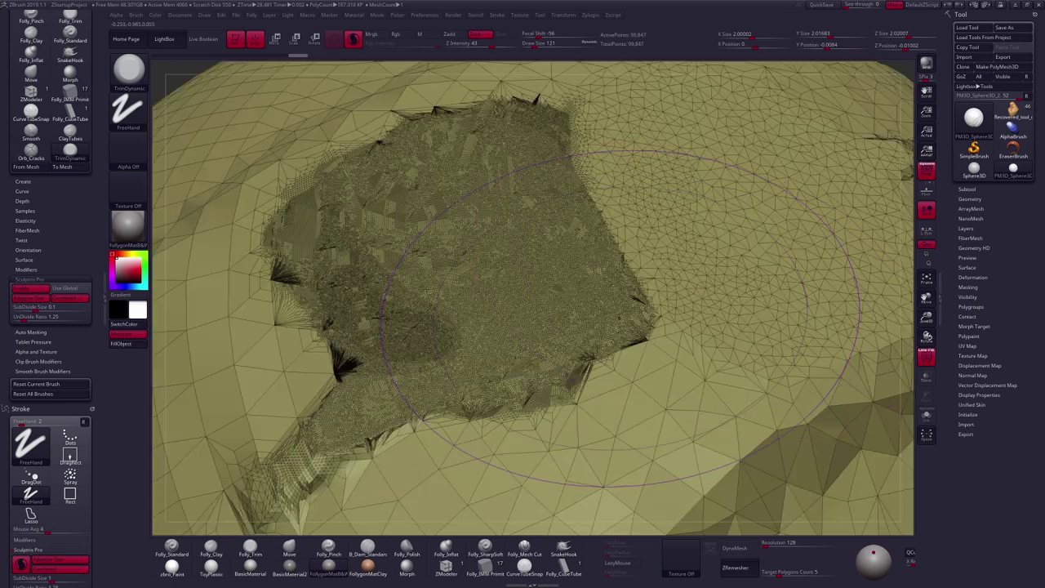
pyautogui.keyDown('ctrl'); pyautogui.moveTo(603, 322); pyautogui.dragTo(572, 330, button='right'); pyautogui.keyUp('ctrl')
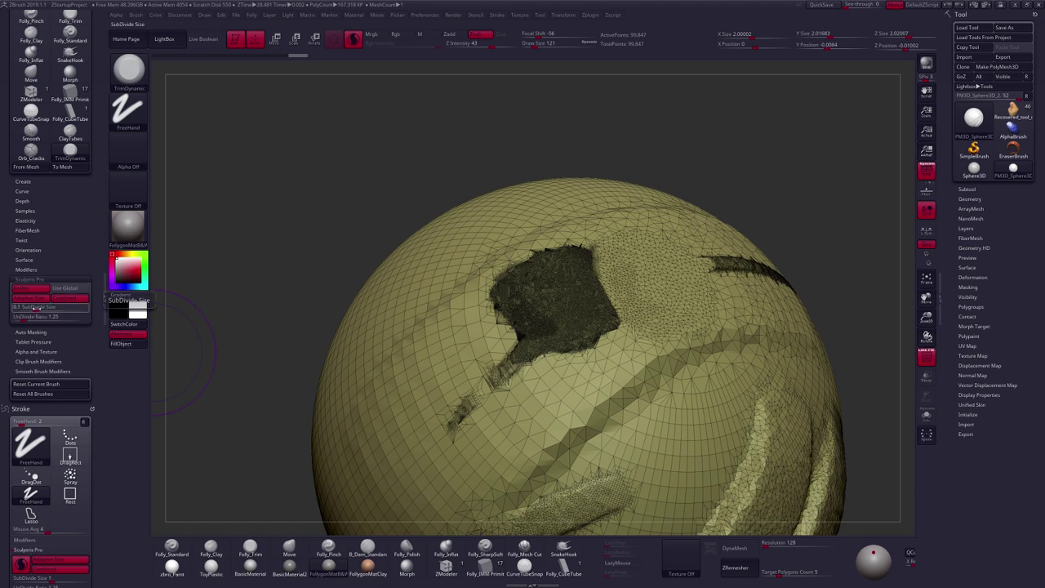
# - Set TrimDynamic's SubDivide Size to 0.62995, try trimming over the very dense patch, and undo that stroke
pyautogui.moveTo(33, 307); pyautogui.dragTo(49, 311)
pyautogui.keyDown('ctrl'); pyautogui.moveTo(621, 302); pyautogui.dragTo(534, 348, button='right'); pyautogui.keyUp('ctrl')
pyautogui.moveTo(535, 320)
pyautogui.mouseDown()
pyautogui.moveTo(522, 306)
pyautogui.moveTo(541, 347)
pyautogui.moveTo(498, 314)
pyautogui.moveTo(538, 310)
pyautogui.mouseUp()
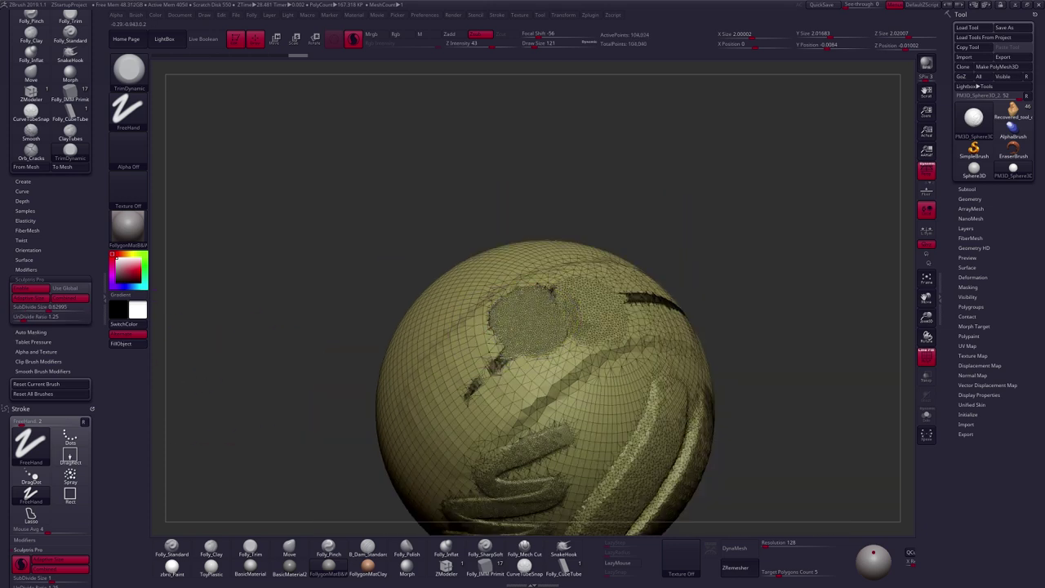
pyautogui.keyDown('alt'); pyautogui.moveTo(549, 362); pyautogui.dragTo(490, 301, button='right'); pyautogui.keyUp('alt')
pyautogui.hotkey('ctrl', 'z')
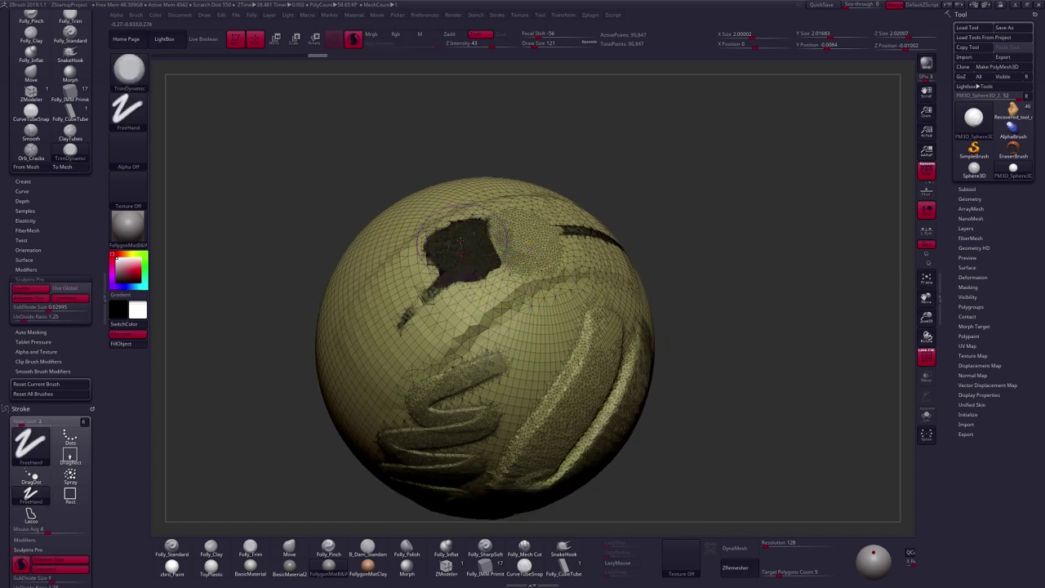
# - Switch to the ClayBuildup brush and sculpt overlapping strokes around and below the very dense patch using the global Sculptris Pro settings
pyautogui.click(131, 82)
pyautogui.click(135, 88)
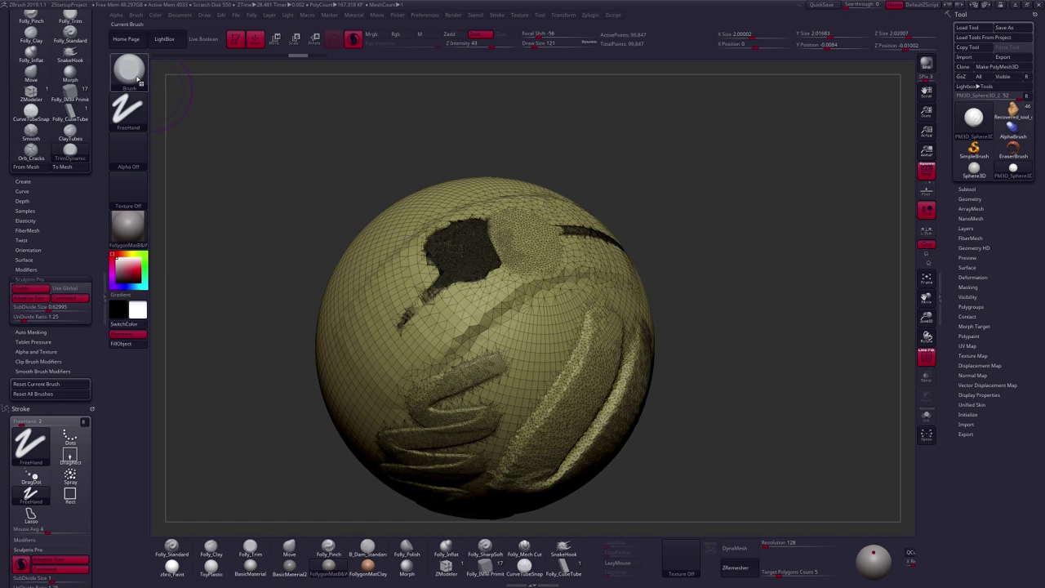
pyautogui.click(131, 81)
pyautogui.click(414, 135)
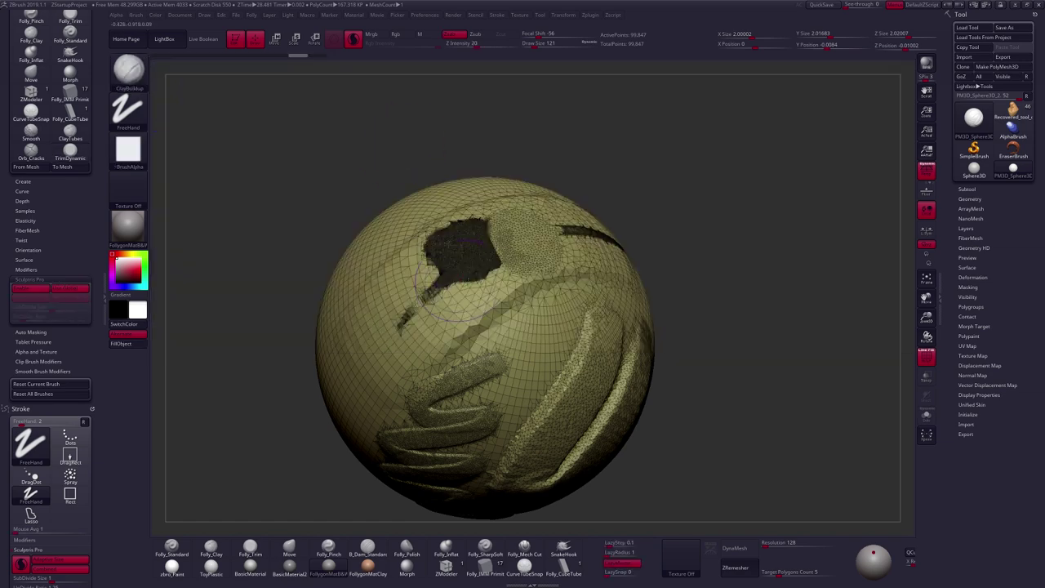
pyautogui.moveTo(502, 279)
pyautogui.mouseDown()
pyautogui.moveTo(425, 327)
pyautogui.moveTo(492, 295)
pyautogui.moveTo(500, 290)
pyautogui.moveTo(384, 343)
pyautogui.moveTo(425, 278)
pyautogui.moveTo(368, 302)
pyautogui.moveTo(359, 273)
pyautogui.mouseUp()
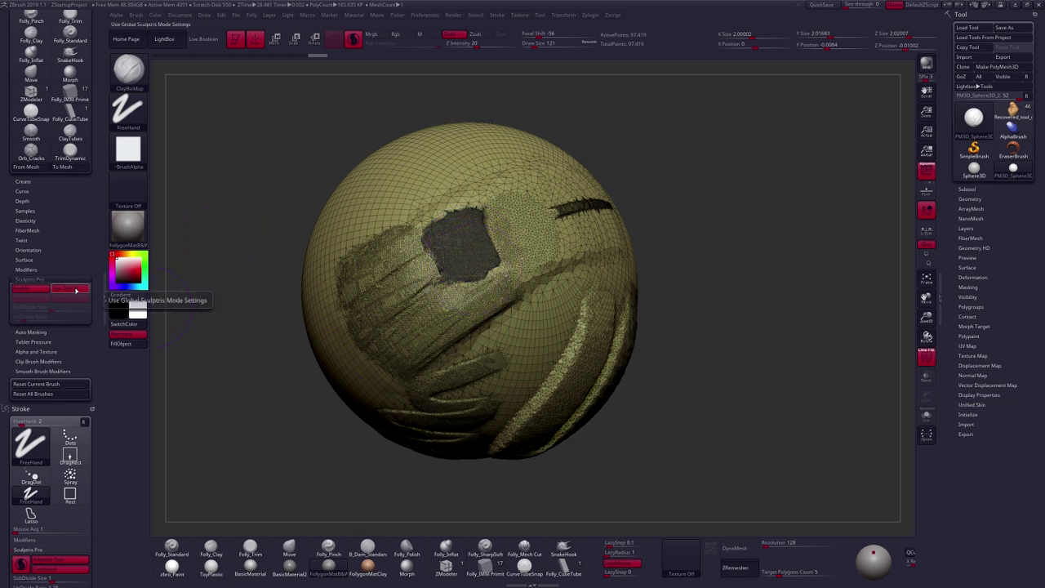
# - Turn off Use Global for ClayBuildup, set its SubDivide Size to 6.31893, and sculpt coarse strokes around the dense patch with draw size 54
pyautogui.moveTo(55, 311); pyautogui.dragTo(18, 310)
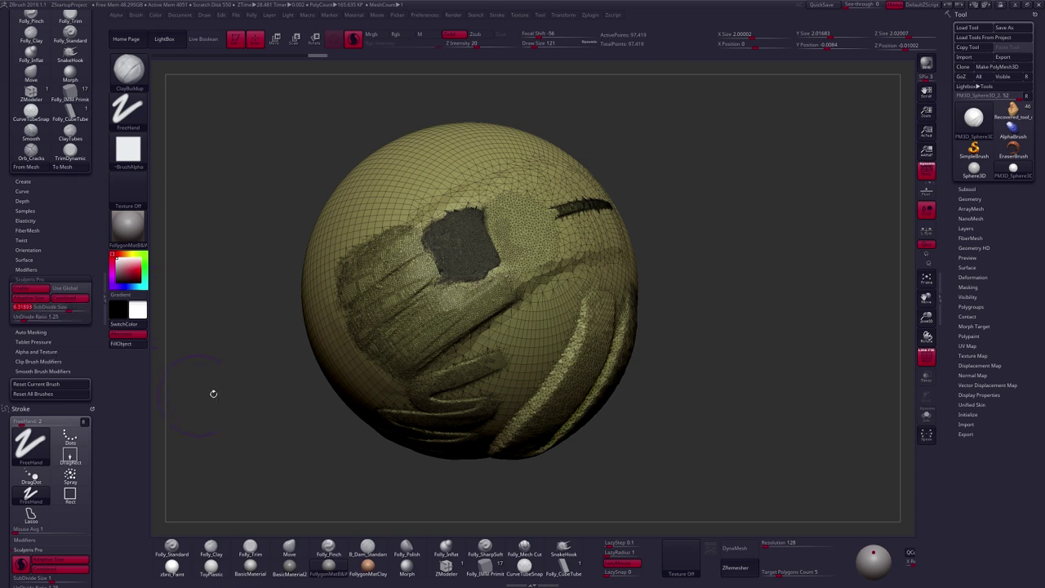
pyautogui.press('space')
pyautogui.moveTo(470, 248); pyautogui.dragTo(481, 246)
pyautogui.moveTo(584, 225)
pyautogui.mouseDown()
pyautogui.moveTo(576, 302)
pyautogui.moveTo(547, 343)
pyautogui.moveTo(455, 325)
pyautogui.moveTo(405, 300)
pyautogui.moveTo(368, 245)
pyautogui.moveTo(364, 263)
pyautogui.moveTo(396, 286)
pyautogui.moveTo(506, 336)
pyautogui.mouseUp()
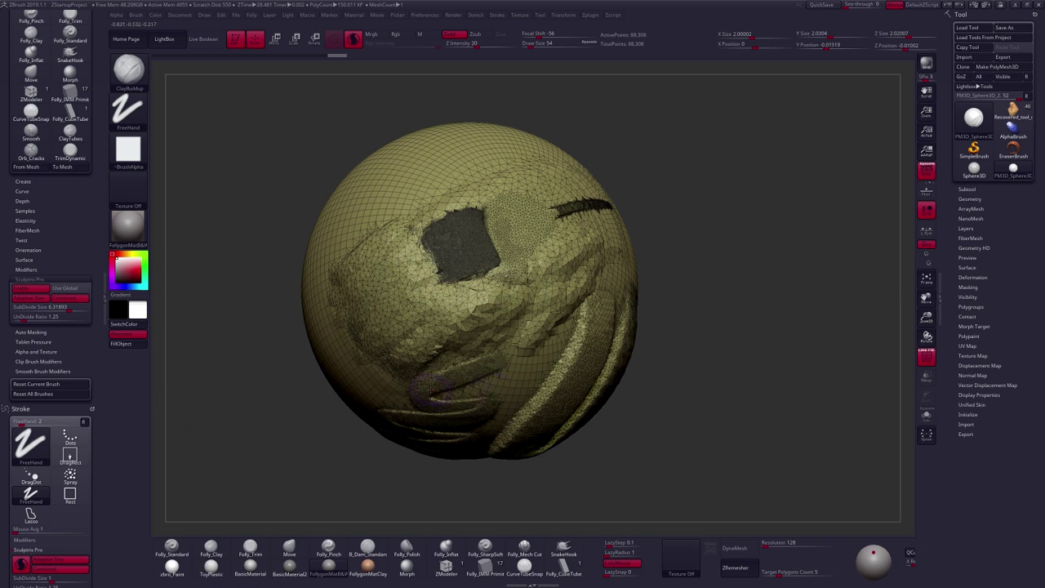
# - Turn Use Global back on for ClayBuildup and return the sphere to its original unsculpted state through the undo history
pyautogui.click(70, 288)
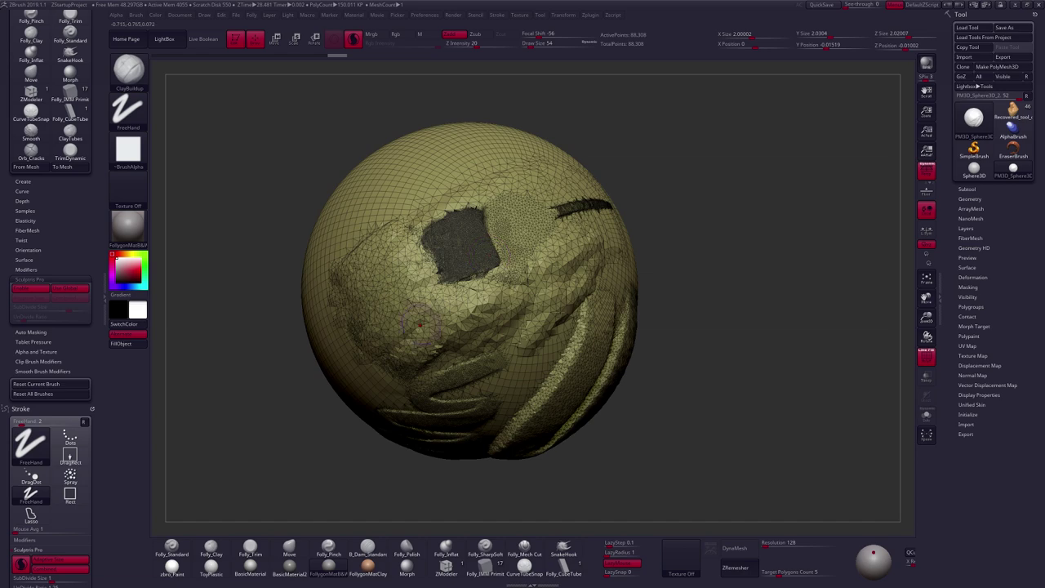
pyautogui.moveTo(547, 370)
pyautogui.mouseDown(button='right')
pyautogui.moveTo(544, 320)
pyautogui.moveTo(527, 423)
pyautogui.mouseUp(button='right')
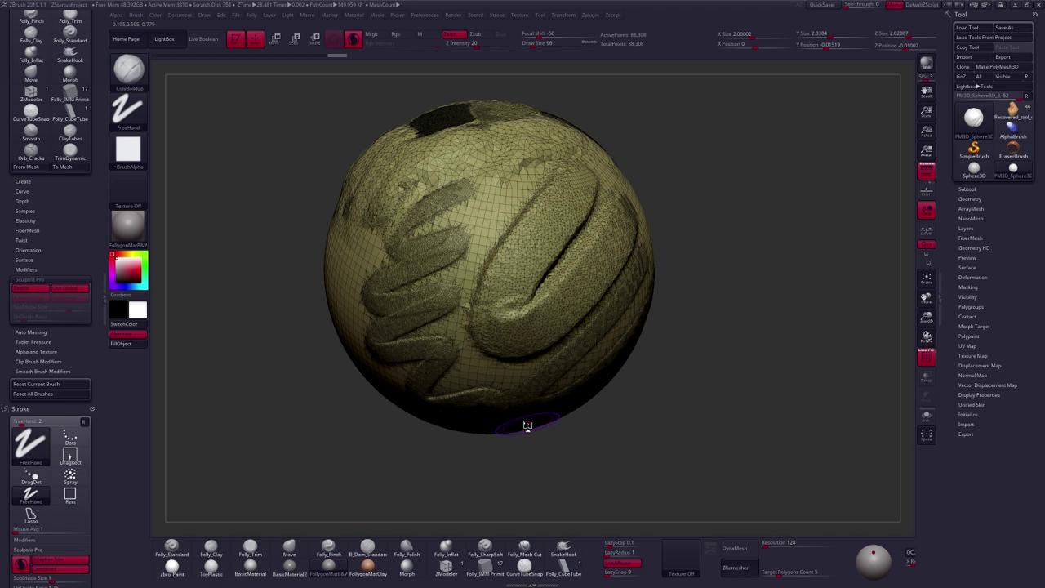
pyautogui.moveTo(337, 56)
pyautogui.mouseDown()
pyautogui.moveTo(191, 67)
pyautogui.moveTo(160, 82)
pyautogui.mouseUp()
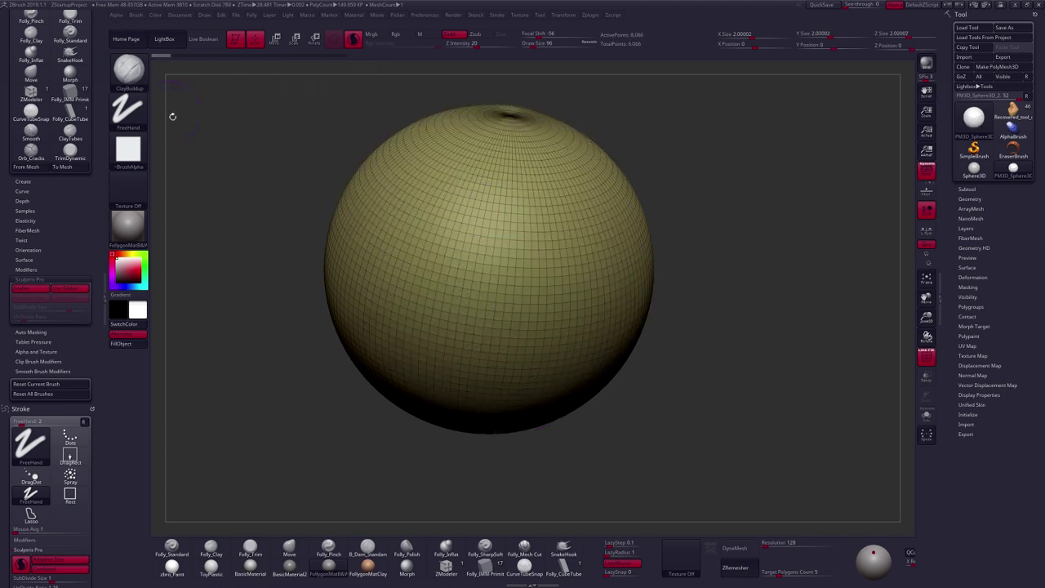
pyautogui.moveTo(695, 357); pyautogui.dragTo(567, 293, button='right')
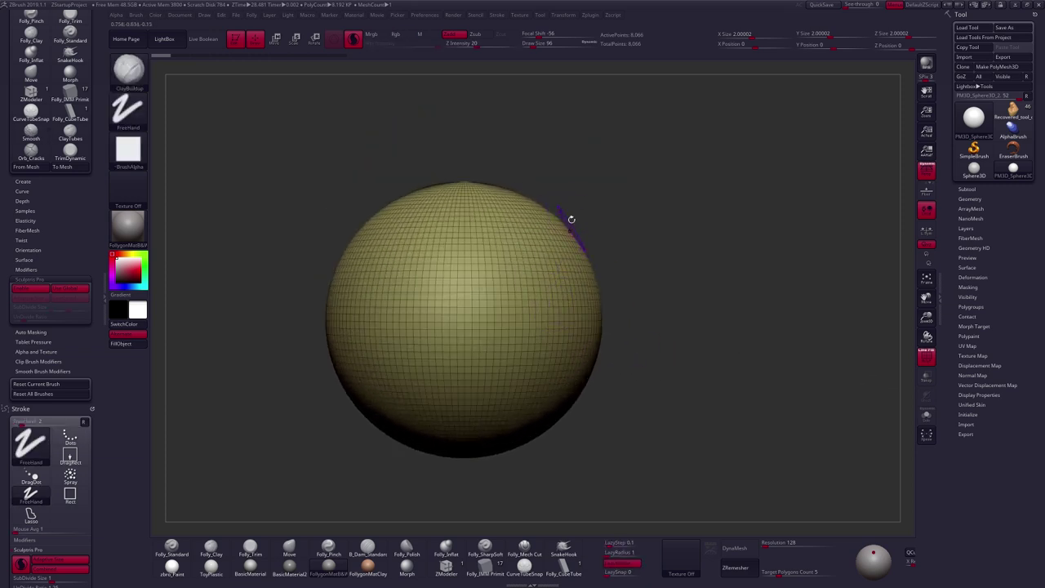
# - Collapse the left tray to enlarge the canvas and switch to the SnakeHook brush
pyautogui.keyDown('alt'); pyautogui.moveTo(550, 310); pyautogui.dragTo(585, 277, button='right'); pyautogui.keyUp('alt')
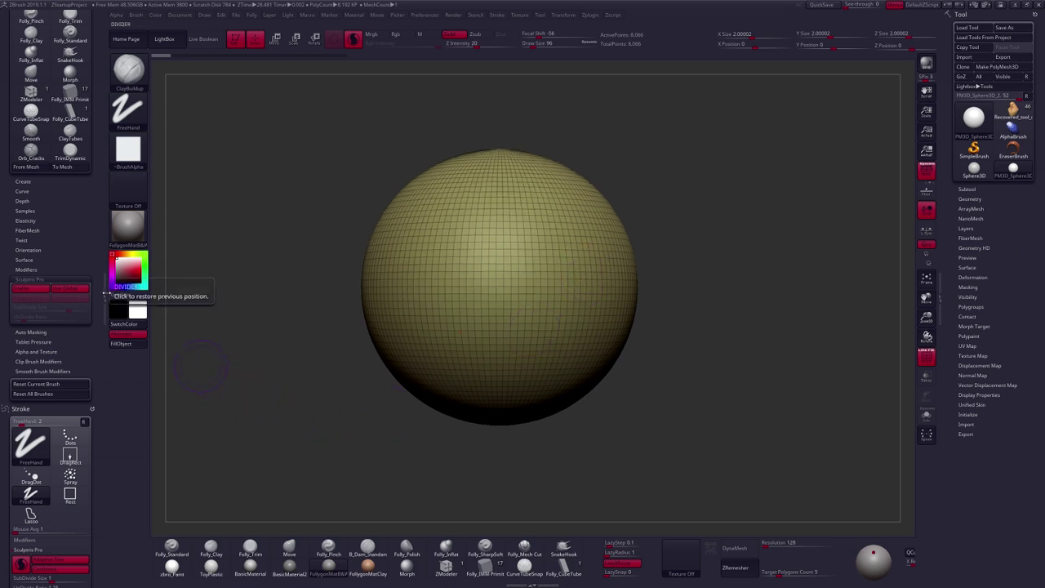
pyautogui.click(104, 299)
pyautogui.moveTo(642, 441); pyautogui.dragTo(681, 428, button='right')
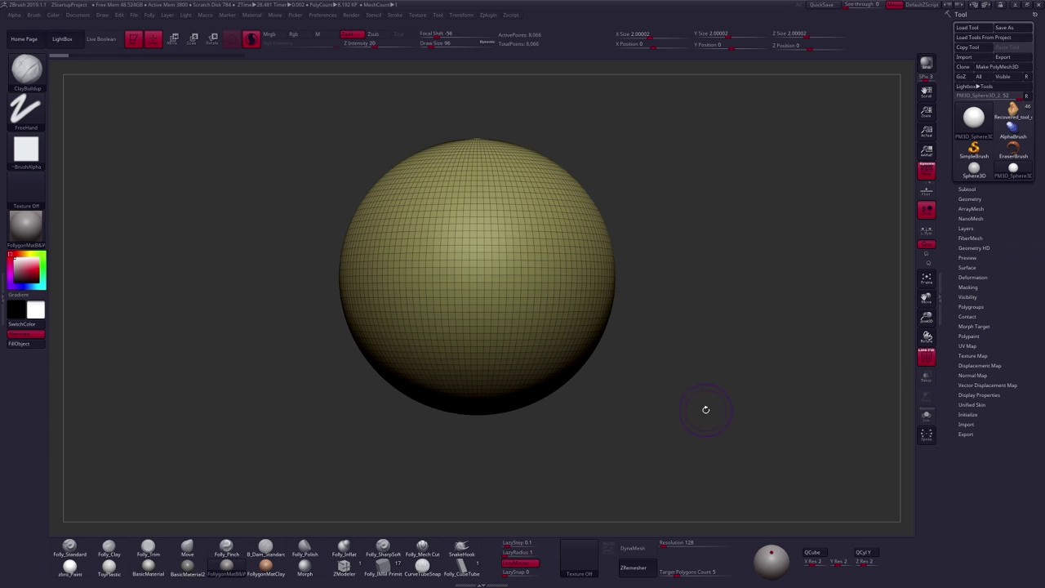
pyautogui.press('b')
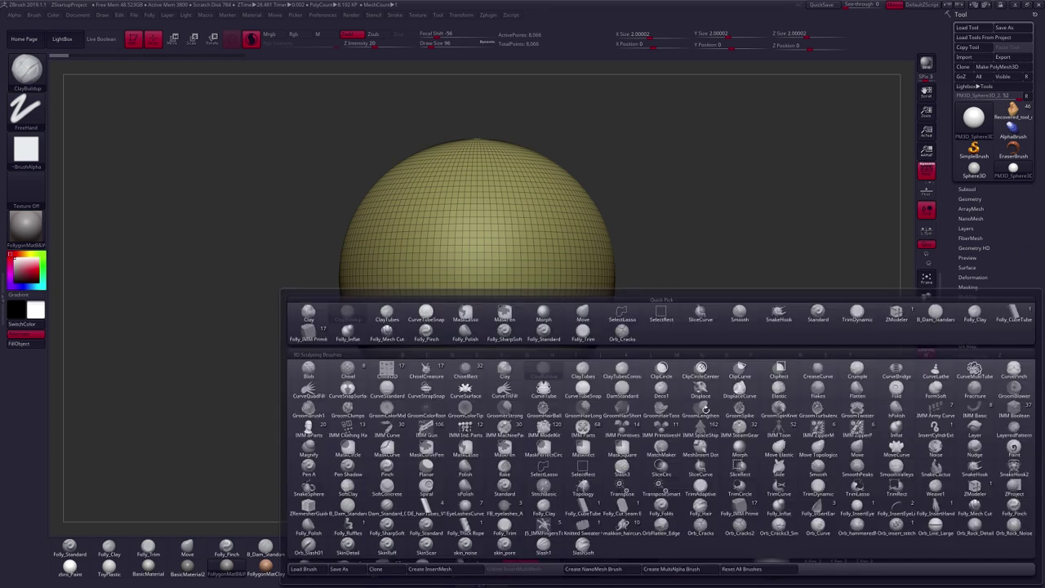
pyautogui.press('s')
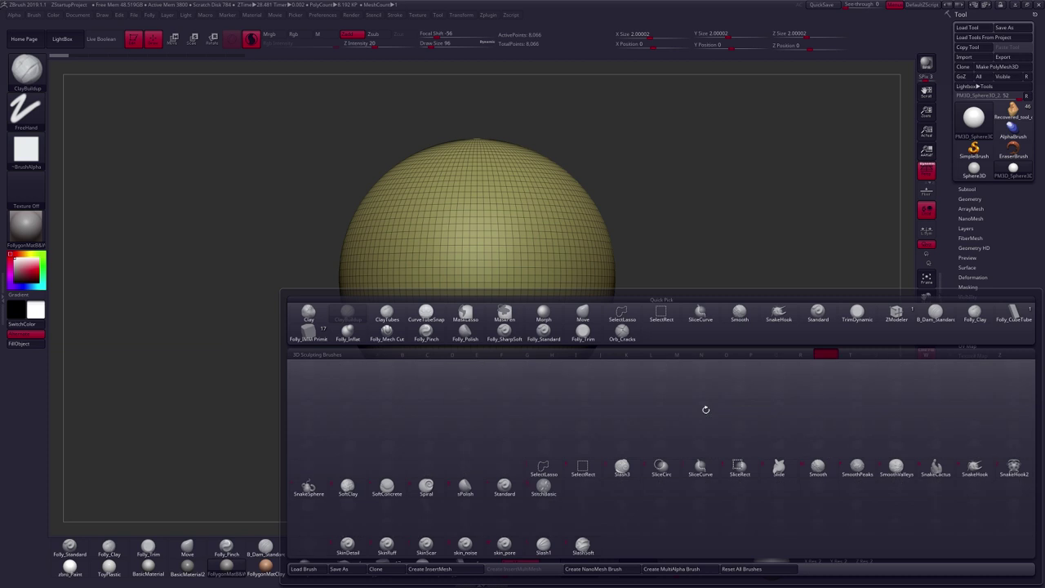
pyautogui.click(975, 472)
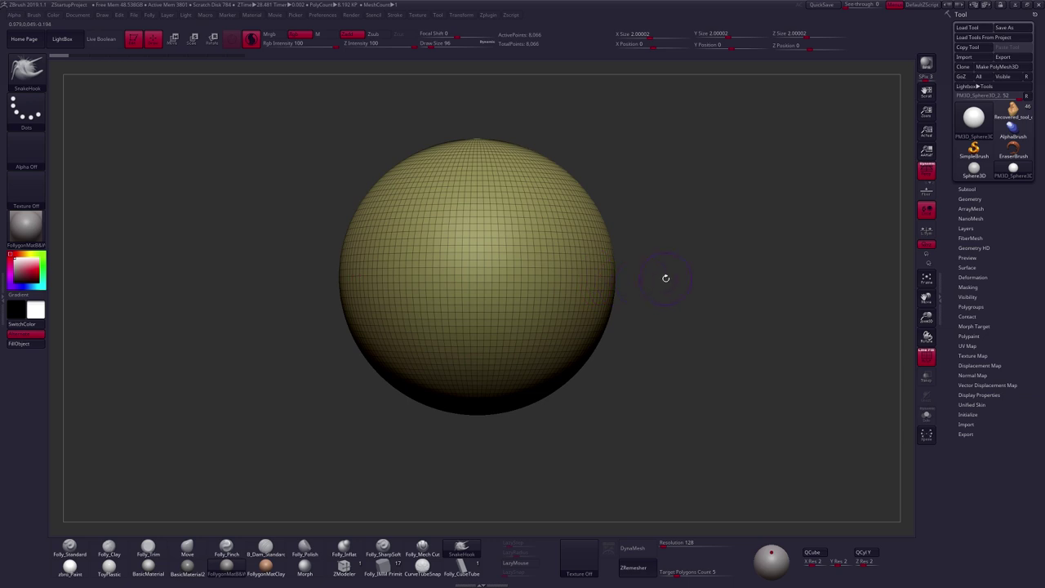
# - Set SnakeHook's draw size to 482 and pull the top and underside of the sphere into a blocky egg shape
pyautogui.press('space')
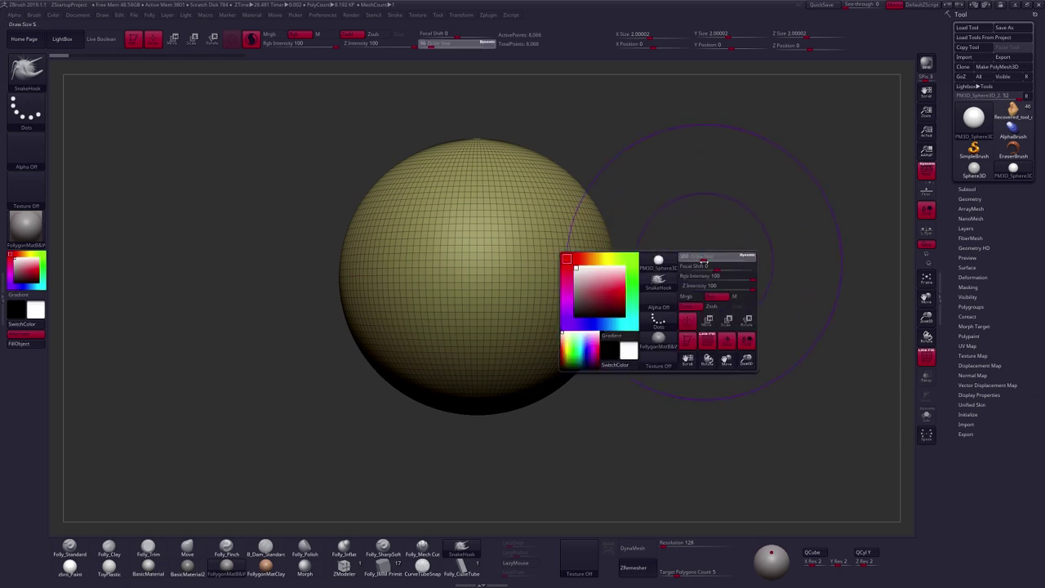
pyautogui.moveTo(703, 263)
pyautogui.mouseDown()
pyautogui.moveTo(717, 263)
pyautogui.moveTo(650, 312)
pyautogui.moveTo(641, 296)
pyautogui.mouseUp()
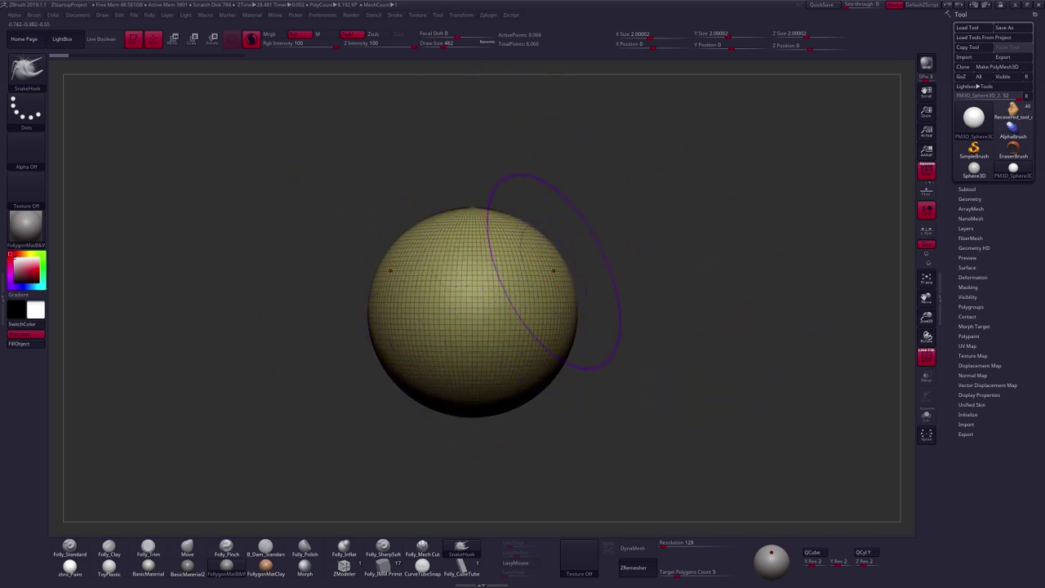
pyautogui.moveTo(531, 226); pyautogui.dragTo(536, 212)
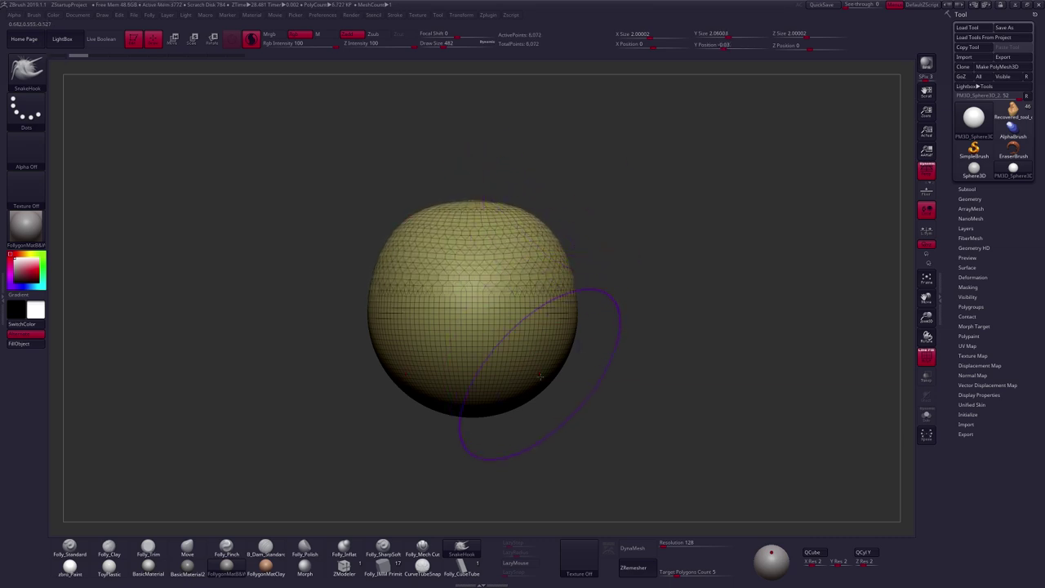
pyautogui.moveTo(534, 394); pyautogui.dragTo(538, 400)
pyautogui.moveTo(539, 400); pyautogui.dragTo(523, 411, button='right')
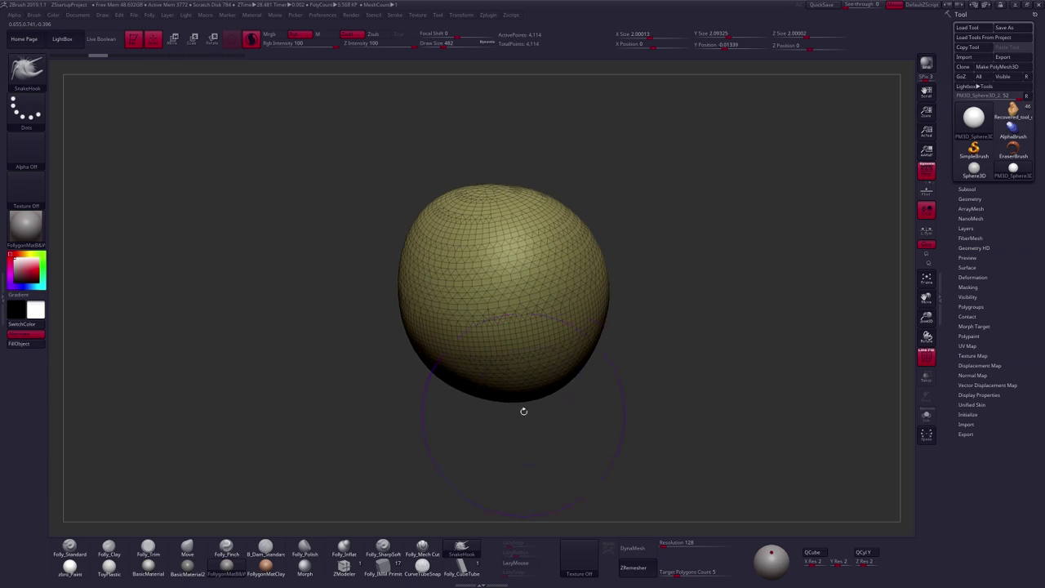
pyautogui.moveTo(560, 342)
pyautogui.keyDown('shift'); pyautogui.mouseDown(button='right')
pyautogui.moveTo(625, 342)
pyautogui.moveTo(560, 338)
pyautogui.mouseUp(button='right'); pyautogui.keyUp('shift')
pyautogui.moveTo(569, 223); pyautogui.dragTo(575, 217)
pyautogui.moveTo(489, 244); pyautogui.dragTo(469, 233)
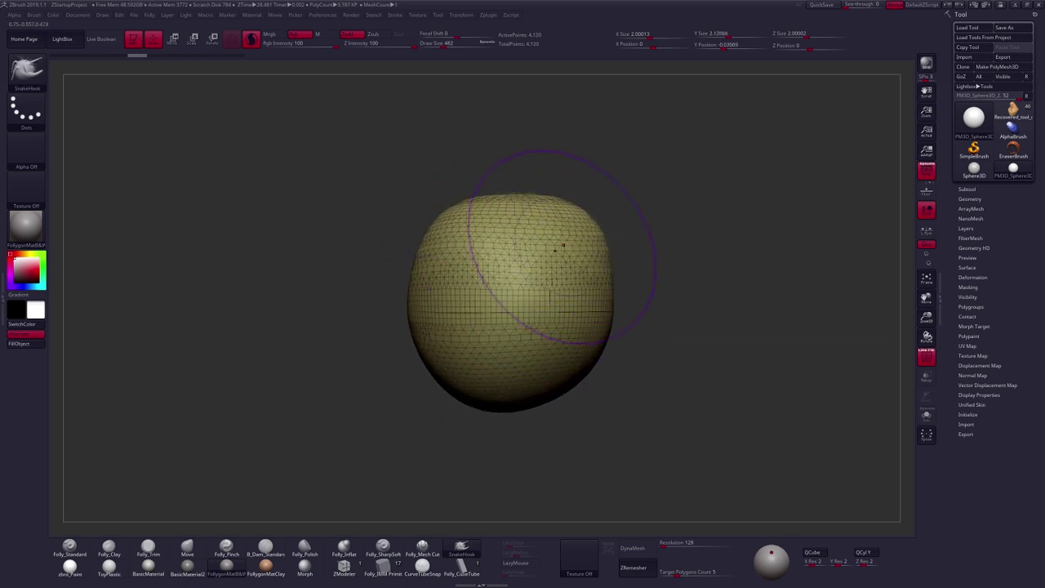
# - Set the draw size to 140 and pull a long thin spike out of the form's upper front with SnakeHook
pyautogui.press('space')
pyautogui.moveTo(555, 242); pyautogui.dragTo(562, 242)
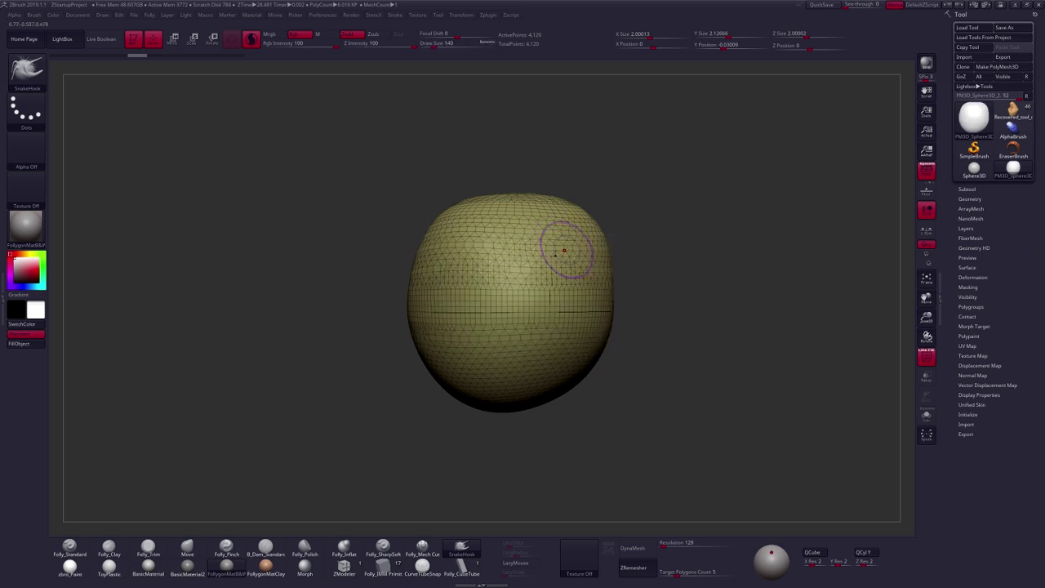
pyautogui.moveTo(564, 247); pyautogui.dragTo(569, 243, button='right')
pyautogui.moveTo(567, 244)
pyautogui.mouseDown()
pyautogui.moveTo(680, 211)
pyautogui.moveTo(754, 204)
pyautogui.mouseUp()
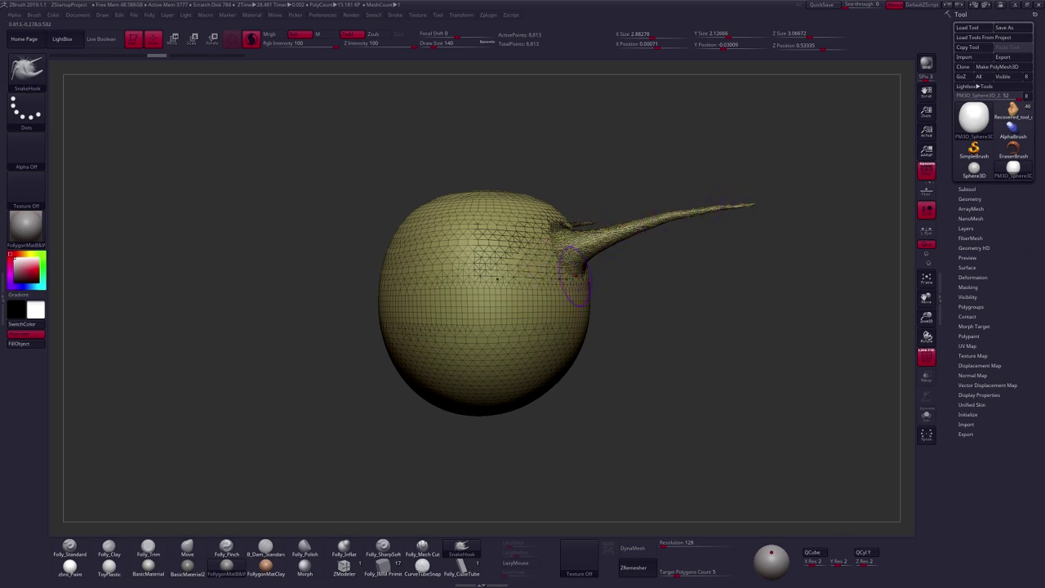
# - Pull a comparison spike below the first one with the Move brush, then return to SnakeHook and undo both spikes
pyautogui.press('3')
pyautogui.press('4')
pyautogui.moveTo(576, 319); pyautogui.dragTo(774, 330)
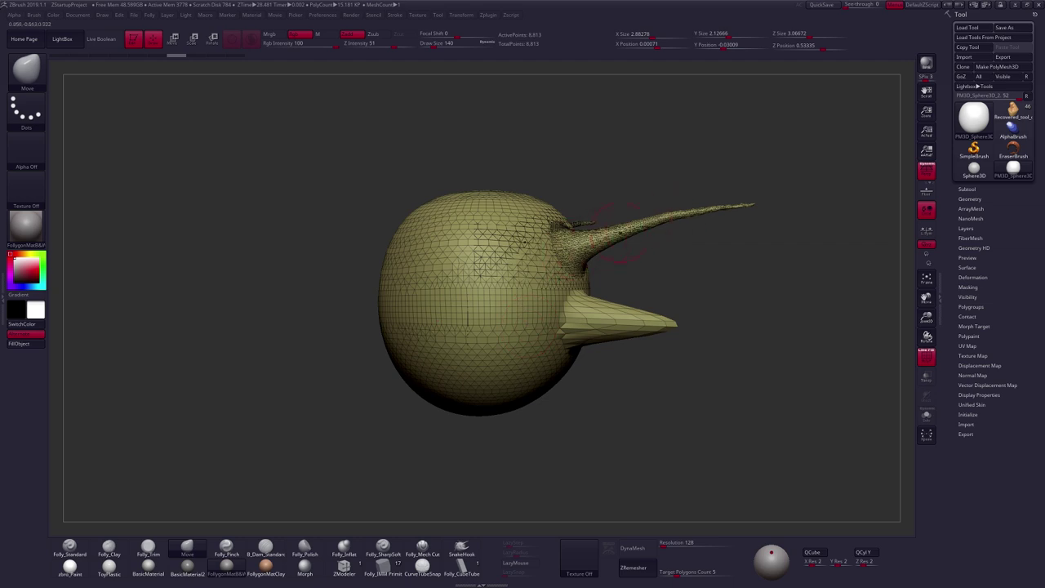
pyautogui.click(461, 548)
pyautogui.hotkey('ctrl', 'z')
pyautogui.hotkey('ctrl', 'z')
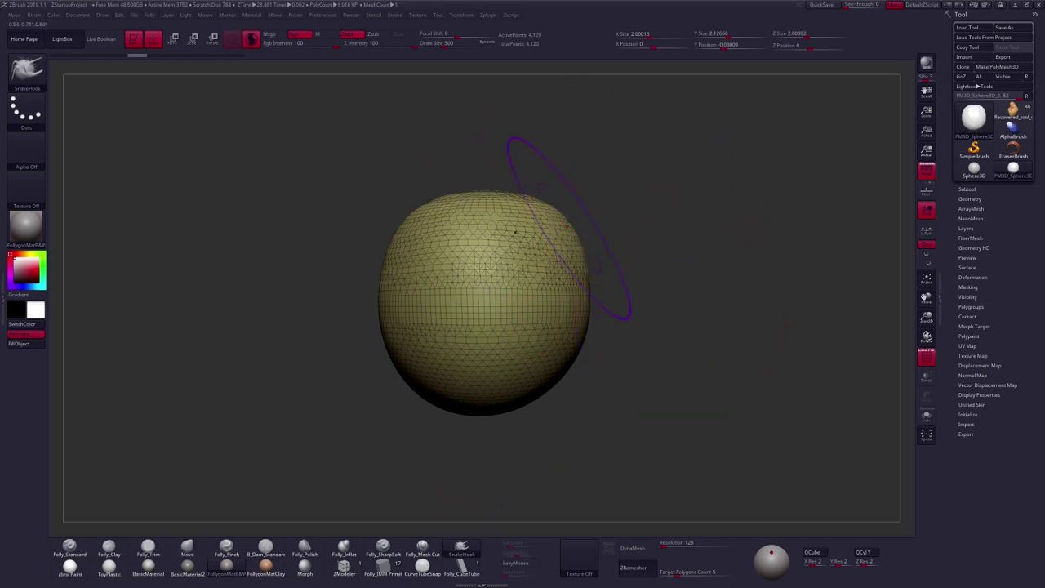
# - Reshape the blocky form with broad SnakeHook strokes at draw size 500
pyautogui.moveTo(573, 245); pyautogui.dragTo(555, 286, button='right')
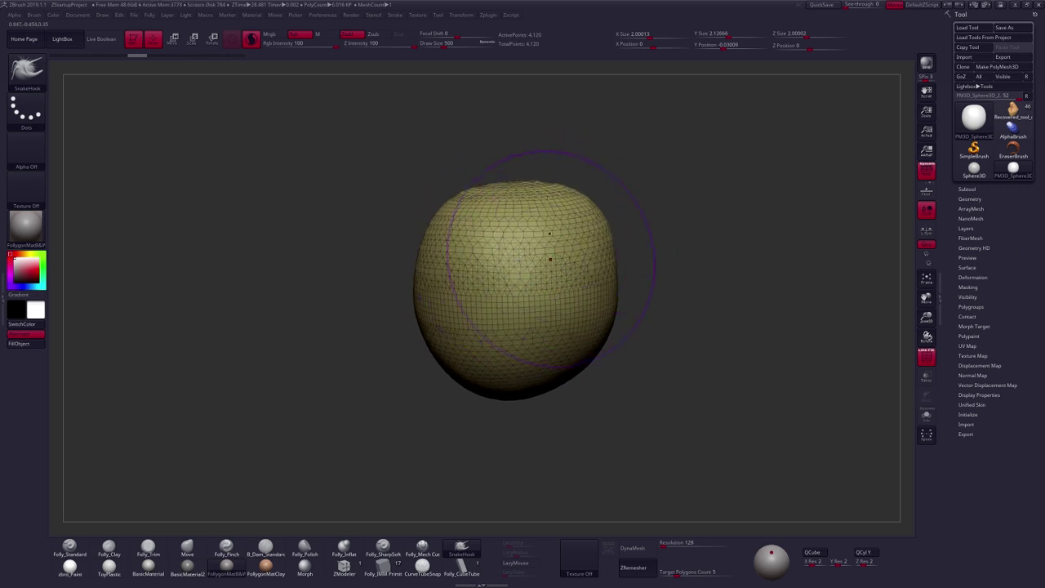
pyautogui.hotkey('ctrl', 'z')
pyautogui.hotkey('ctrl', 'z')
pyautogui.hotkey('ctrl', 'z')
pyautogui.moveTo(560, 184); pyautogui.dragTo(542, 190)
pyautogui.hotkey('ctrl', 'shift', 'z')
pyautogui.hotkey('ctrl', 'shift', 'z')
pyautogui.hotkey('ctrl', 'shift', 'z')
pyautogui.hotkey('ctrl', 'shift', 'z')
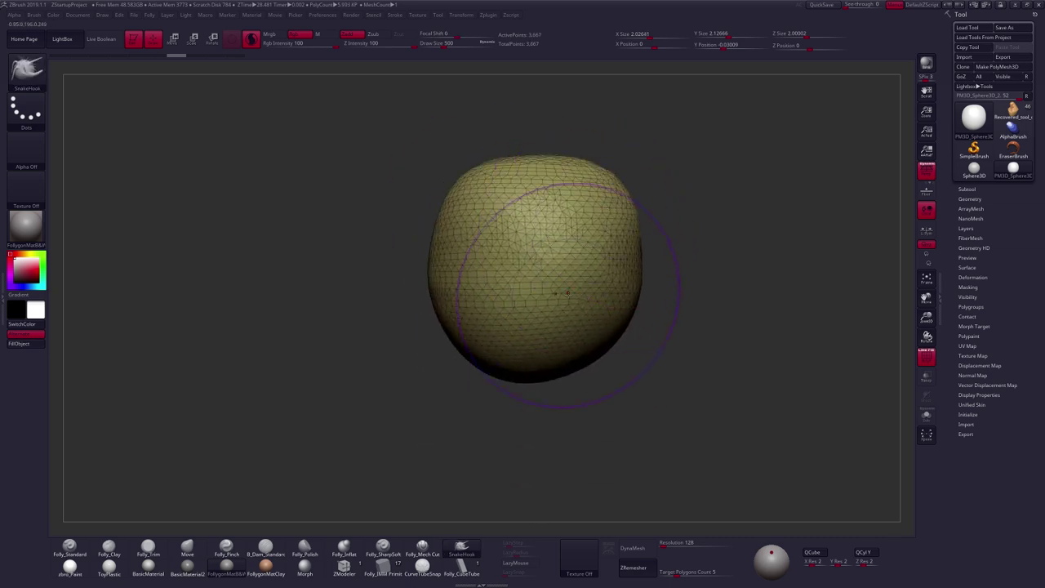
pyautogui.moveTo(567, 294)
pyautogui.mouseDown(button='right')
pyautogui.moveTo(595, 279)
pyautogui.moveTo(571, 264)
pyautogui.moveTo(566, 276)
pyautogui.mouseUp(button='right')
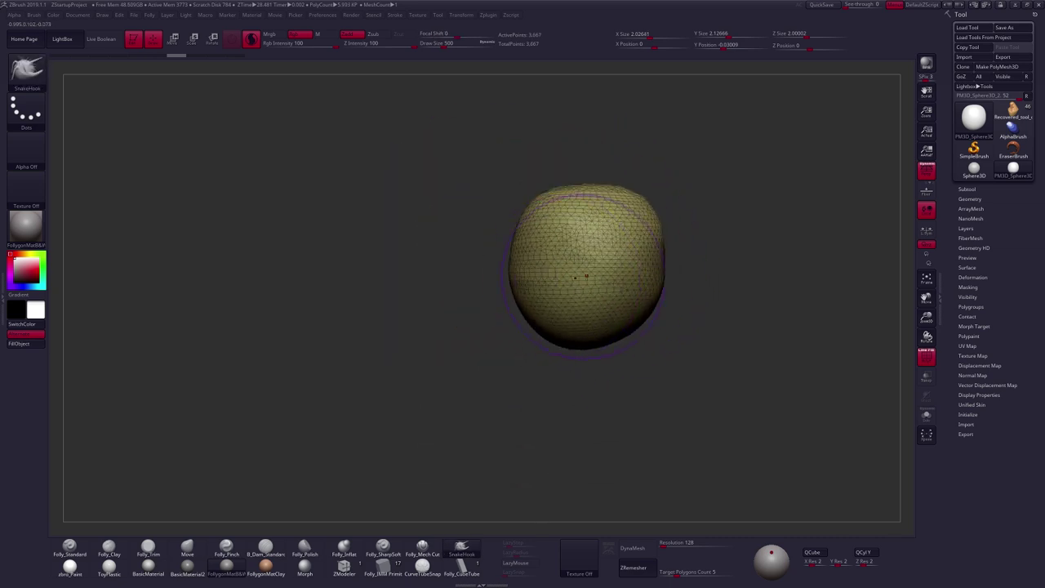
# - Set SnakeHook's draw size to 465 and push in the rear underside to form a skull profile with a protruding jaw
pyautogui.press('space')
pyautogui.moveTo(653, 310)
pyautogui.mouseDown()
pyautogui.moveTo(596, 325)
pyautogui.moveTo(626, 297)
pyautogui.mouseUp()
pyautogui.press('space')
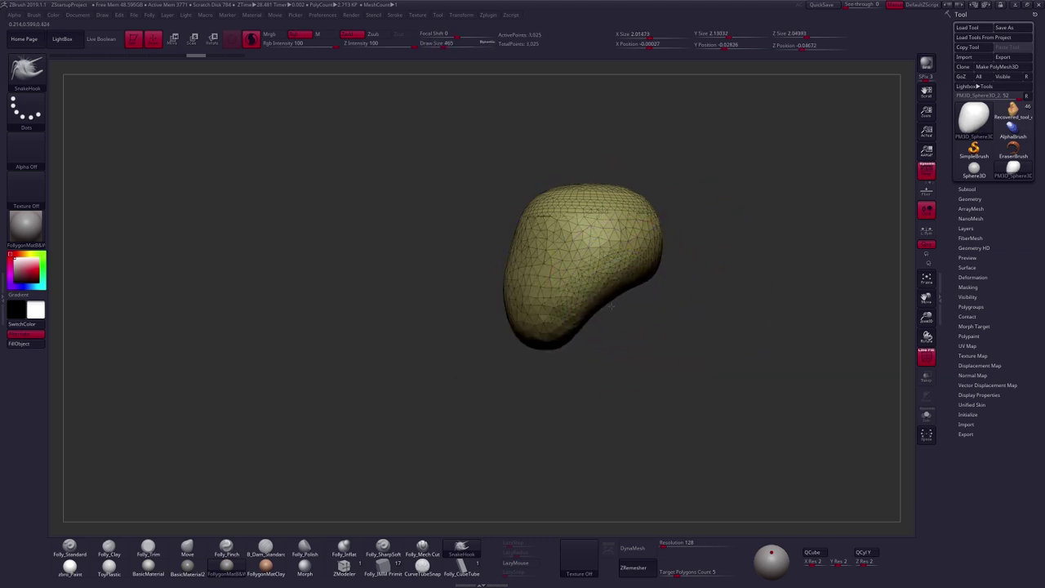
pyautogui.hotkey('ctrl', 'shift', 'z')
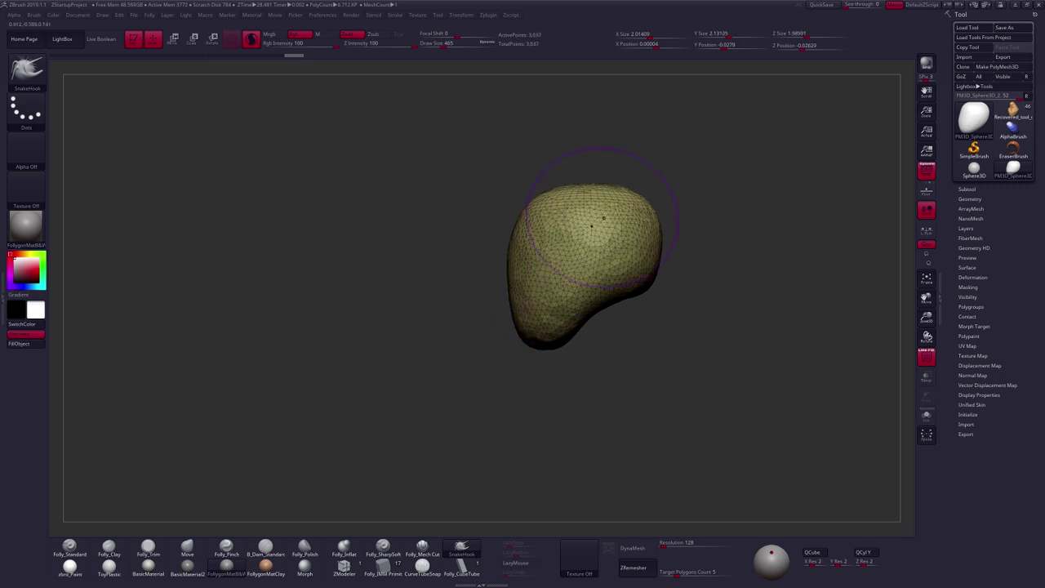
# - Narrow both sides of the head symmetrically with large SnakeHook strokes, reducing the draw size from 610 to 447
pyautogui.hotkey('ctrl', 'shift', 'z')
pyautogui.hotkey('ctrl', 'shift', 'z')
pyautogui.hotkey('ctrl', 'shift', 'z')
pyautogui.hotkey('ctrl', 'shift', 'z')
pyautogui.hotkey('ctrl', 'shift', 'z')
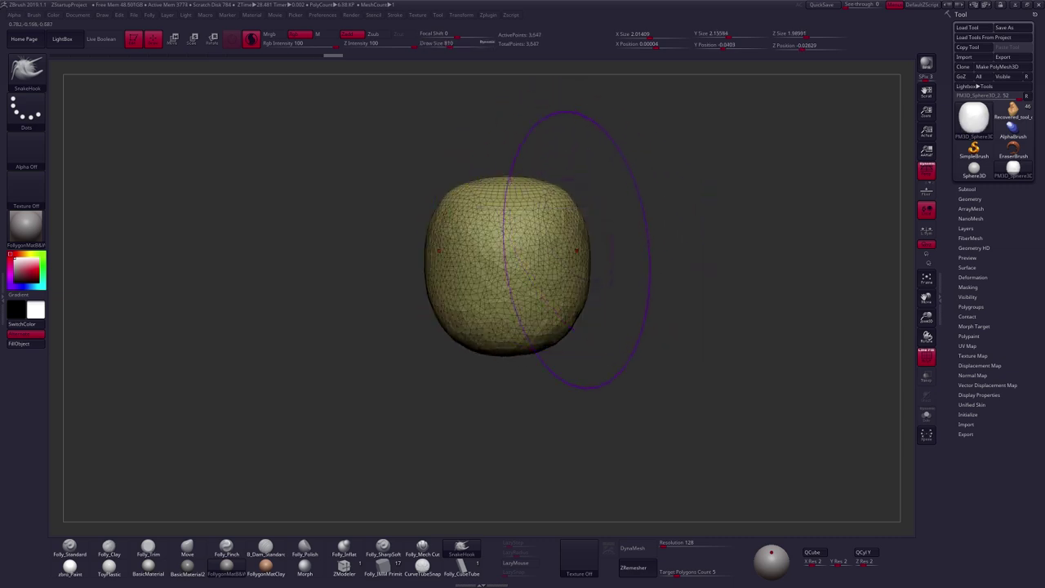
pyautogui.hotkey('ctrl', 'shift', 'z')
pyautogui.hotkey('ctrl', 'shift', 'z')
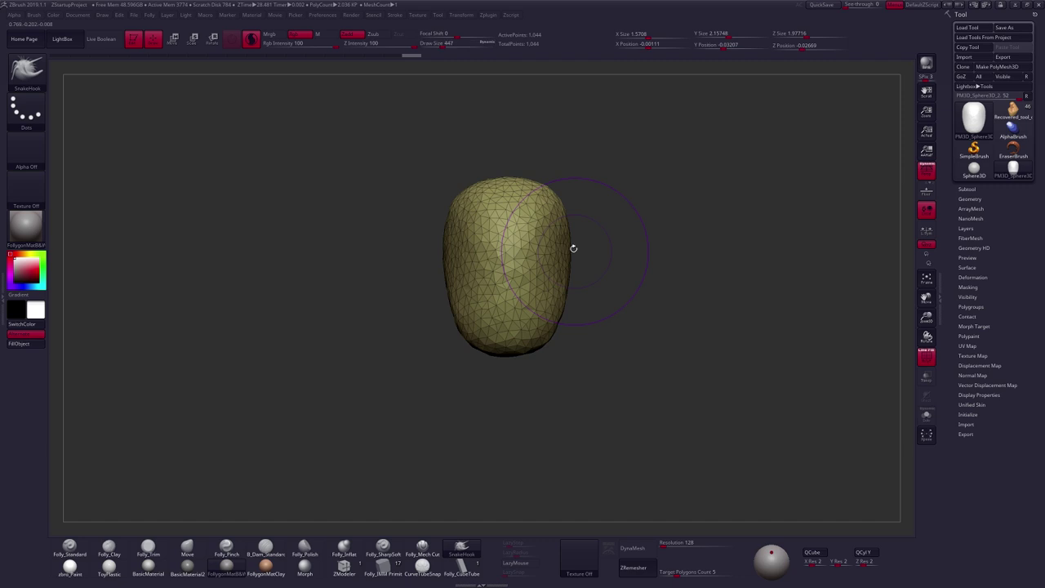
# - Refine the cranium and jaw from several angles with SnakeHook at draw size 447
pyautogui.moveTo(582, 258); pyautogui.dragTo(464, 260, button='right')
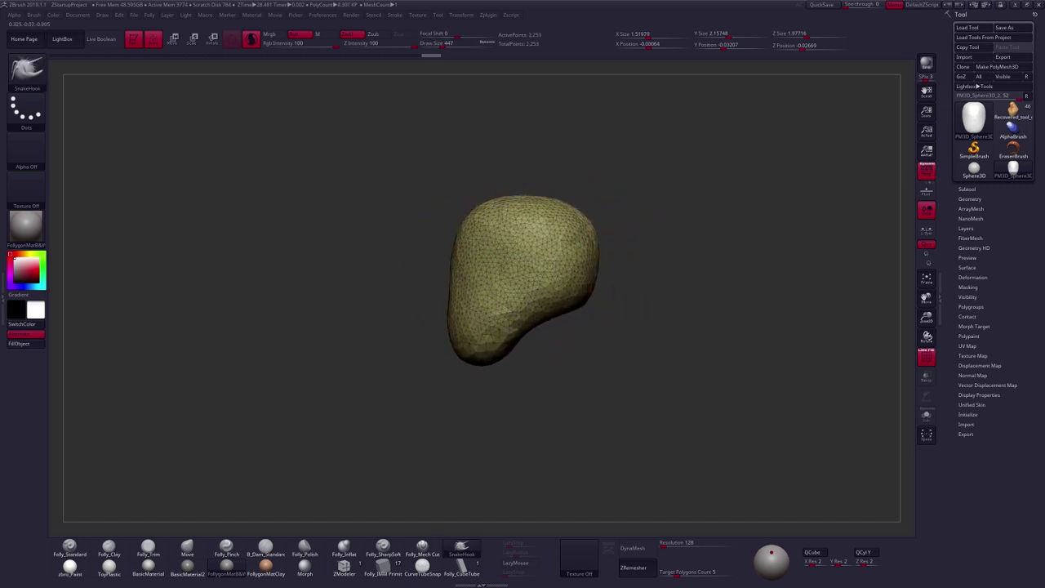
pyautogui.hotkey('ctrl', 'shift', 'z')
pyautogui.hotkey('ctrl', 'shift', 'z')
pyautogui.hotkey('ctrl', 'shift', 'z')
pyautogui.hotkey('ctrl', 'shift', 'z')
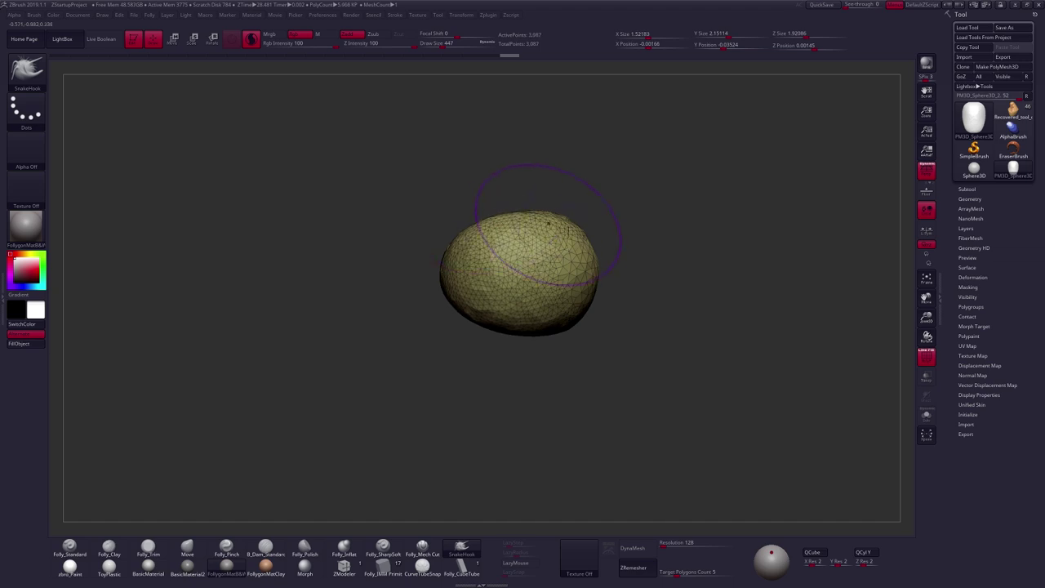
pyautogui.hotkey('ctrl', 'shift', 'z')
pyautogui.hotkey('ctrl', 'shift', 'z')
pyautogui.hotkey('ctrl', 'shift', 'z')
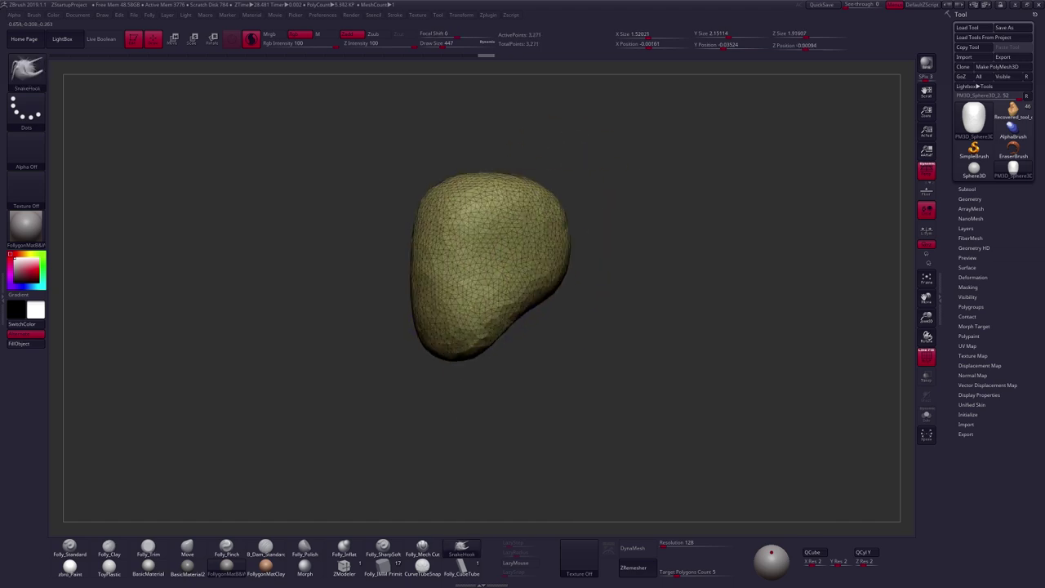
# - Carve two symmetrical eye sockets into the face with the Folly_Clay brush at draw size 113, and turn off the polyframe display
pyautogui.press('space')
pyautogui.moveTo(545, 258); pyautogui.dragTo(538, 258)
pyautogui.keyDown('alt'); pyautogui.moveTo(498, 324); pyautogui.dragTo(547, 315, button='right'); pyautogui.keyUp('alt')
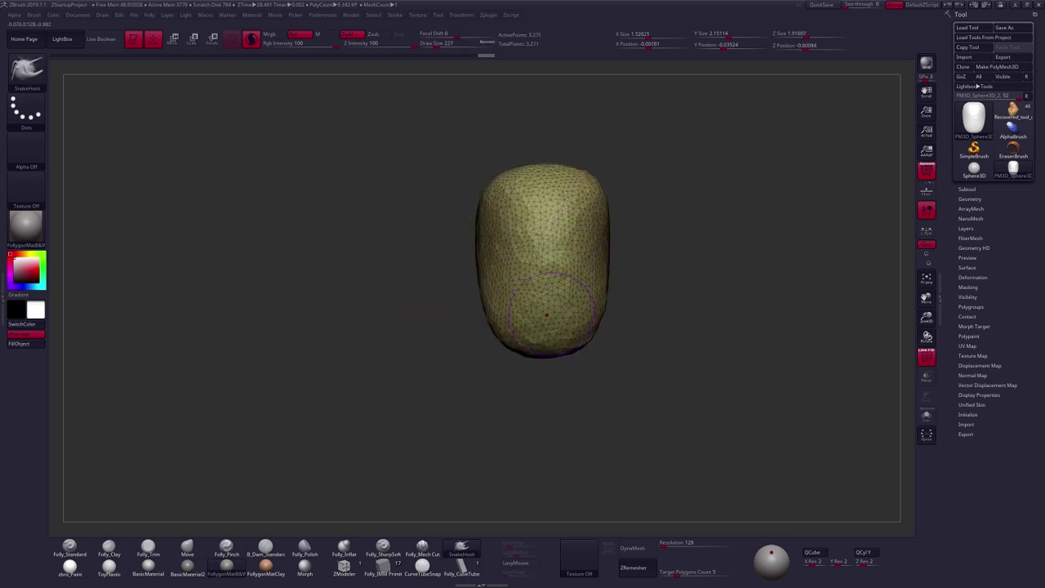
pyautogui.press('2')
pyautogui.press('space')
pyautogui.moveTo(585, 247); pyautogui.dragTo(576, 232)
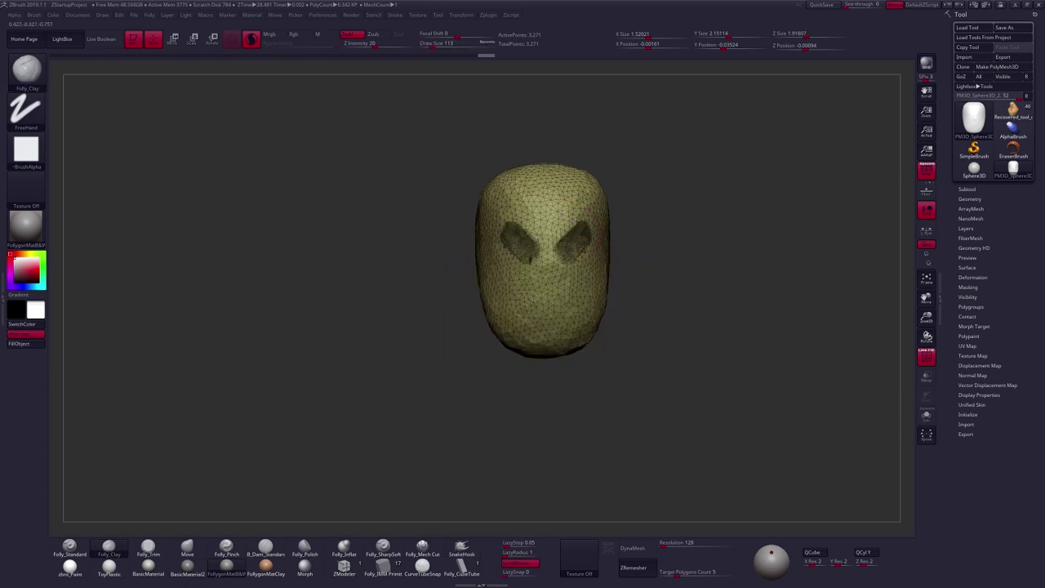
pyautogui.hotkey('shift', 'f')
pyautogui.moveTo(702, 343); pyautogui.dragTo(569, 361, button='right')
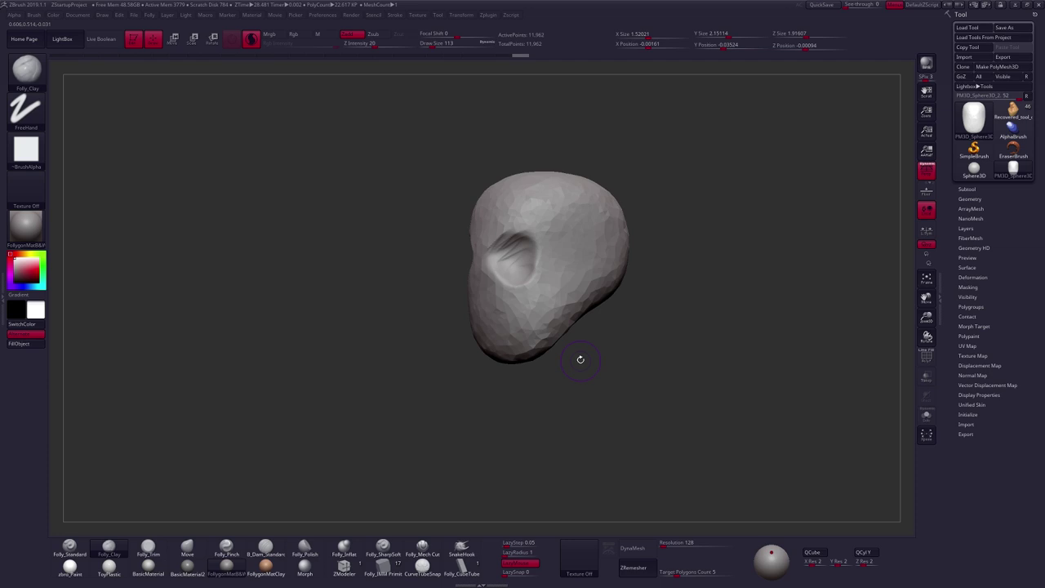
pyautogui.moveTo(581, 357); pyautogui.dragTo(545, 354)
# - Switch back to SnakeHook at draw size 227 and shape the brow, nose bridge and cheeks around the eye sockets
pyautogui.press('b')
pyautogui.press('s')
pyautogui.press('h')
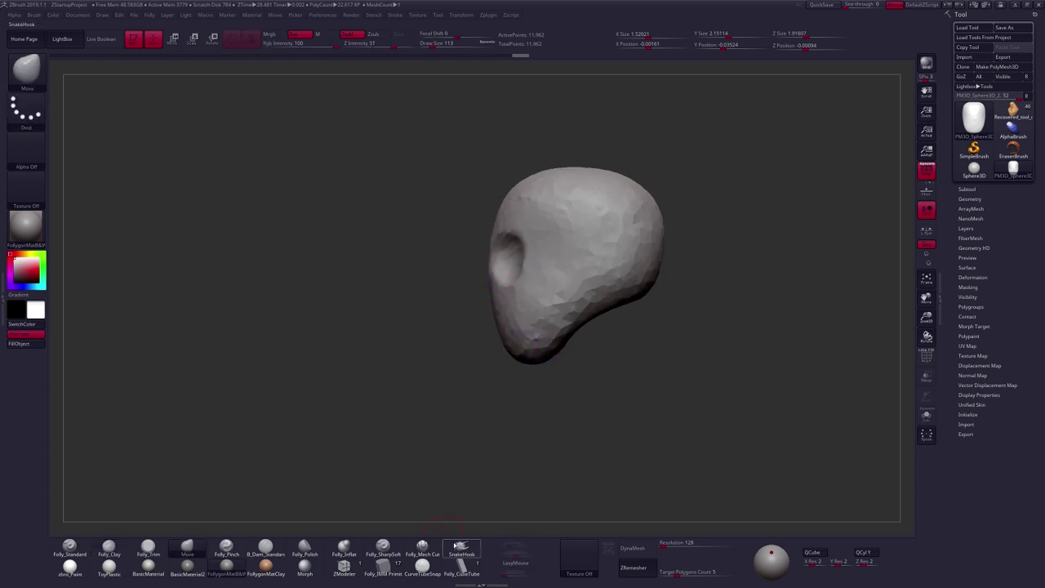
pyautogui.press('space')
pyautogui.moveTo(491, 263); pyautogui.dragTo(496, 263)
pyautogui.moveTo(493, 261); pyautogui.dragTo(504, 263)
pyautogui.press('space')
pyautogui.keyDown('shift'); pyautogui.moveTo(529, 368); pyautogui.dragTo(583, 363); pyautogui.keyUp('shift')
pyautogui.moveTo(513, 273); pyautogui.dragTo(529, 273)
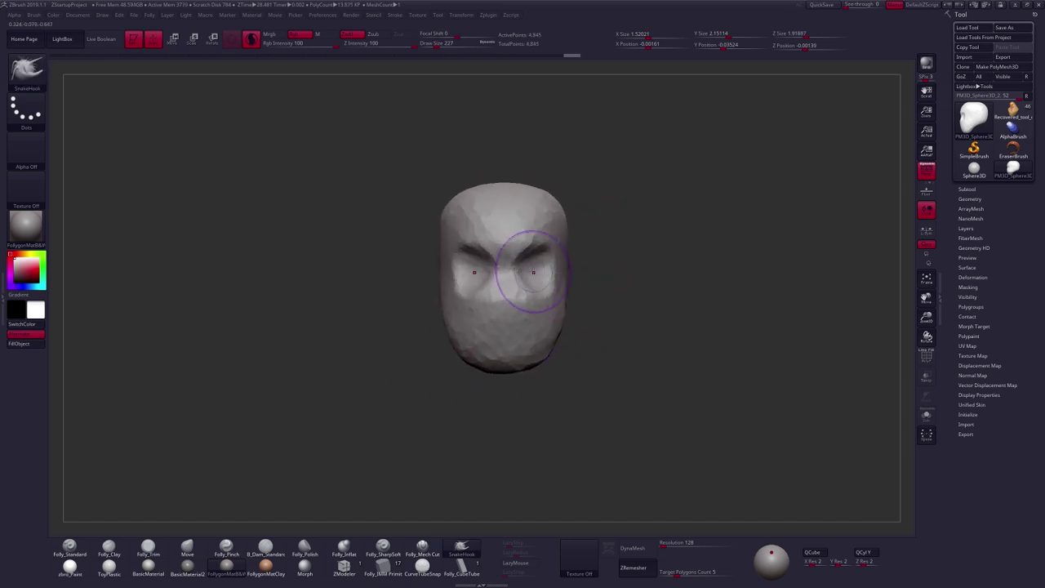
pyautogui.moveTo(564, 378); pyautogui.dragTo(510, 334)
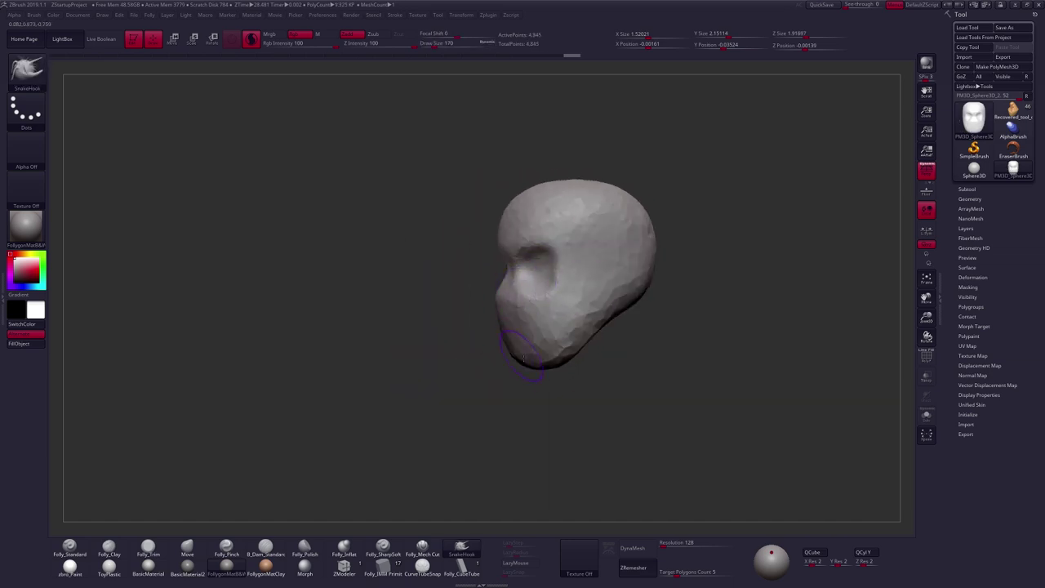
pyautogui.moveTo(624, 441); pyautogui.dragTo(646, 448)
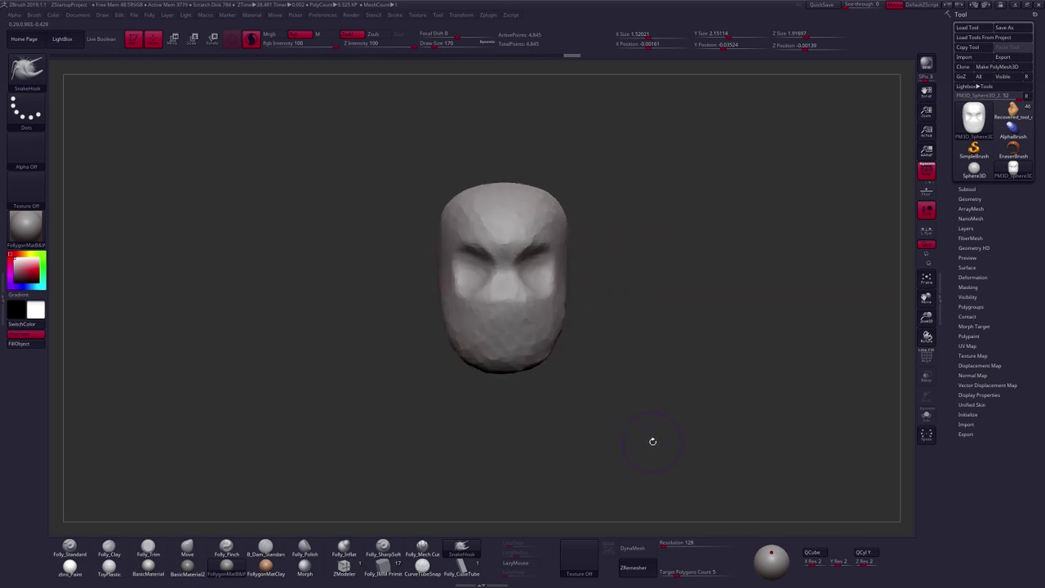
pyautogui.keyDown('alt'); pyautogui.moveTo(573, 263); pyautogui.dragTo(580, 265); pyautogui.keyUp('alt')
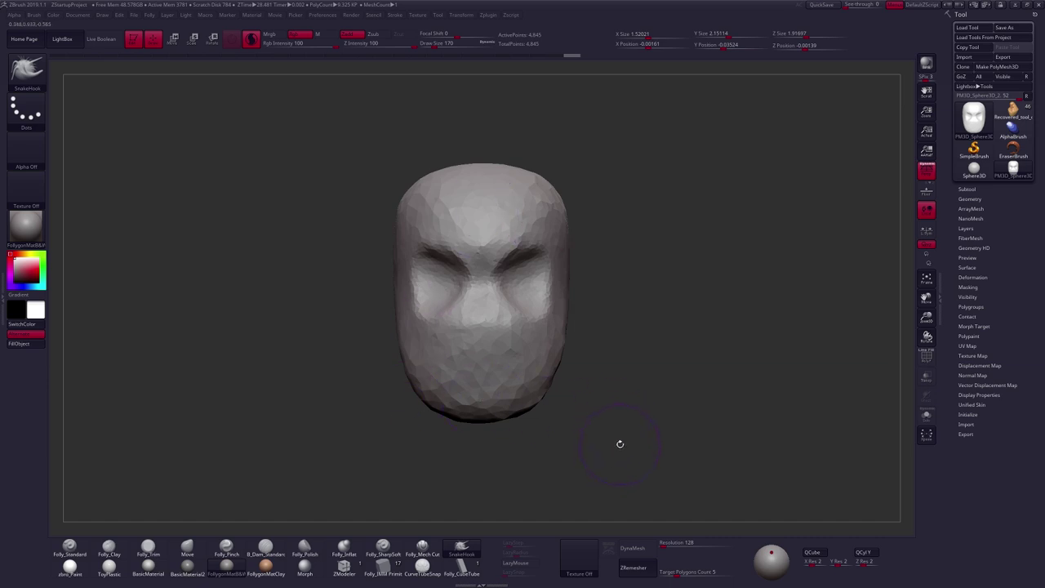
pyautogui.keyDown('alt'); pyautogui.moveTo(552, 467); pyautogui.dragTo(569, 467); pyautogui.keyUp('alt')
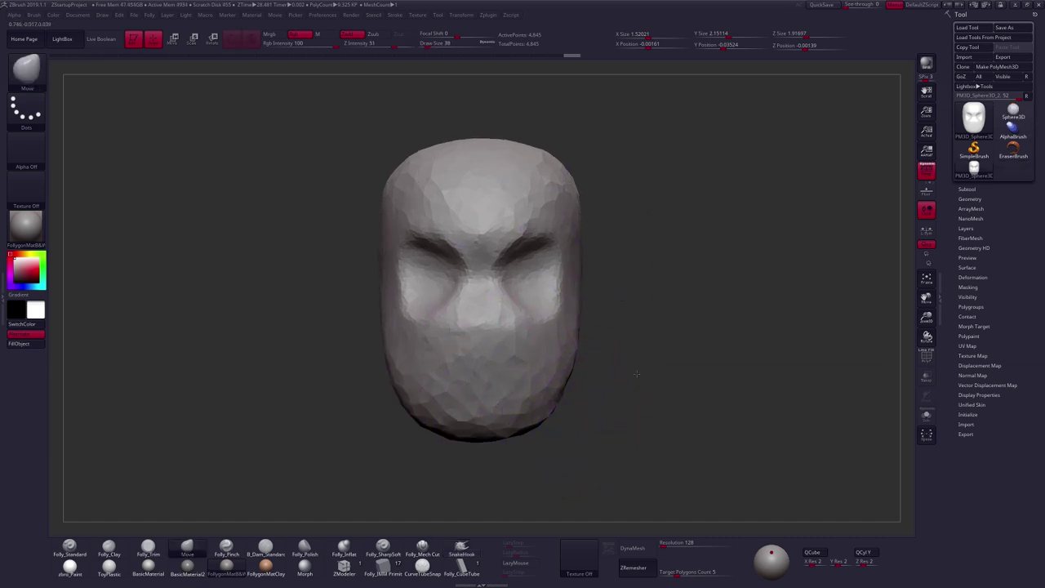
# - Switch to the Standard brush and set its draw size to 96
pyautogui.moveTo(715, 376)
pyautogui.mouseDown()
pyautogui.moveTo(613, 372)
pyautogui.moveTo(650, 368)
pyautogui.moveTo(631, 349)
pyautogui.mouseUp()
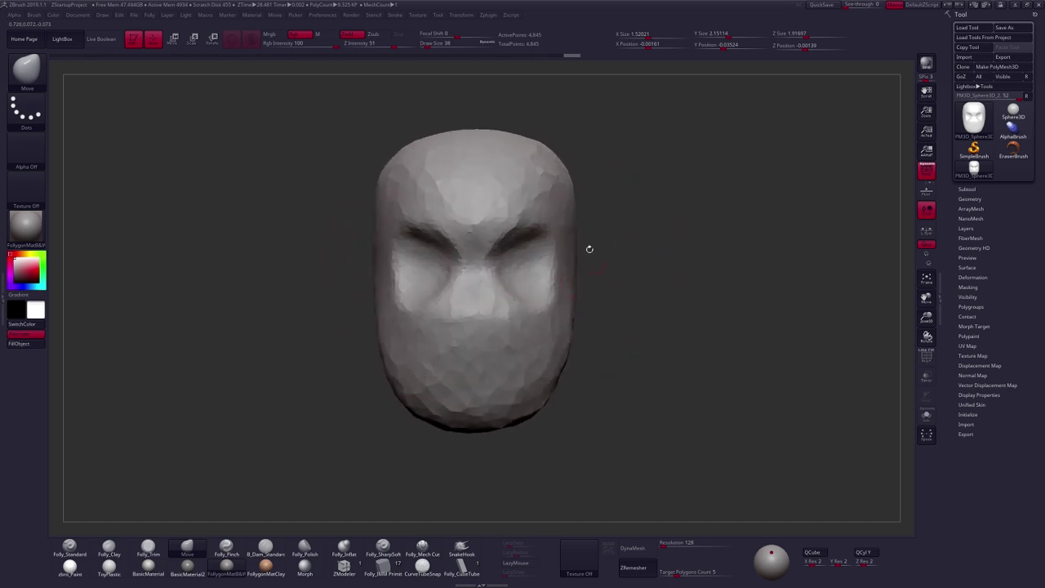
pyautogui.press('b')
pyautogui.press('s')
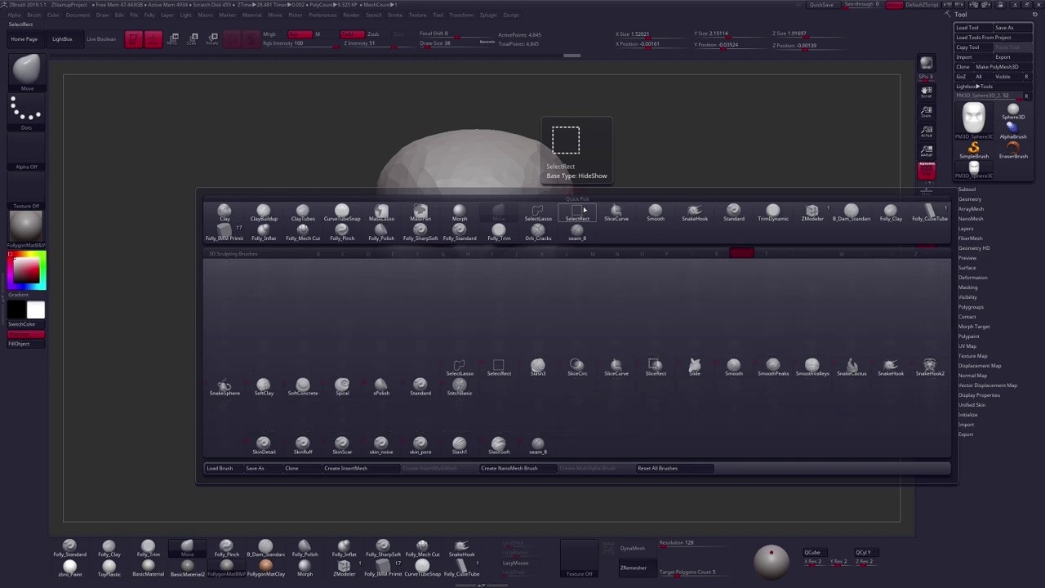
pyautogui.press('t')
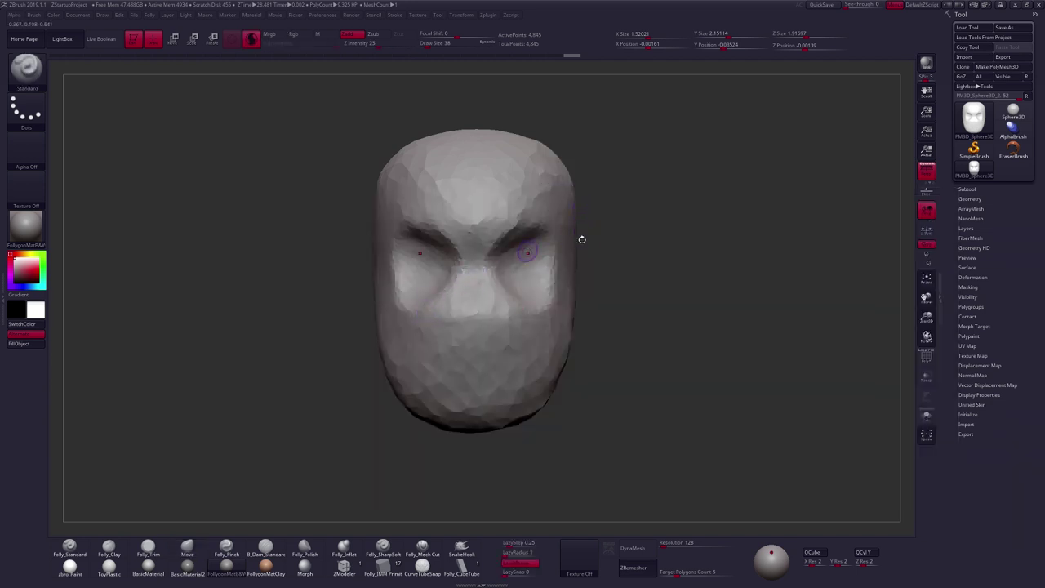
pyautogui.press('space')
pyautogui.moveTo(591, 246); pyautogui.dragTo(601, 245)
# - Try symmetrical Standard brush strokes across the brow and cheeks with the polyframe display on, and undo both strokes
pyautogui.moveTo(527, 181)
pyautogui.mouseDown()
pyautogui.moveTo(500, 223)
pyautogui.moveTo(496, 311)
pyautogui.moveTo(517, 336)
pyautogui.mouseUp()
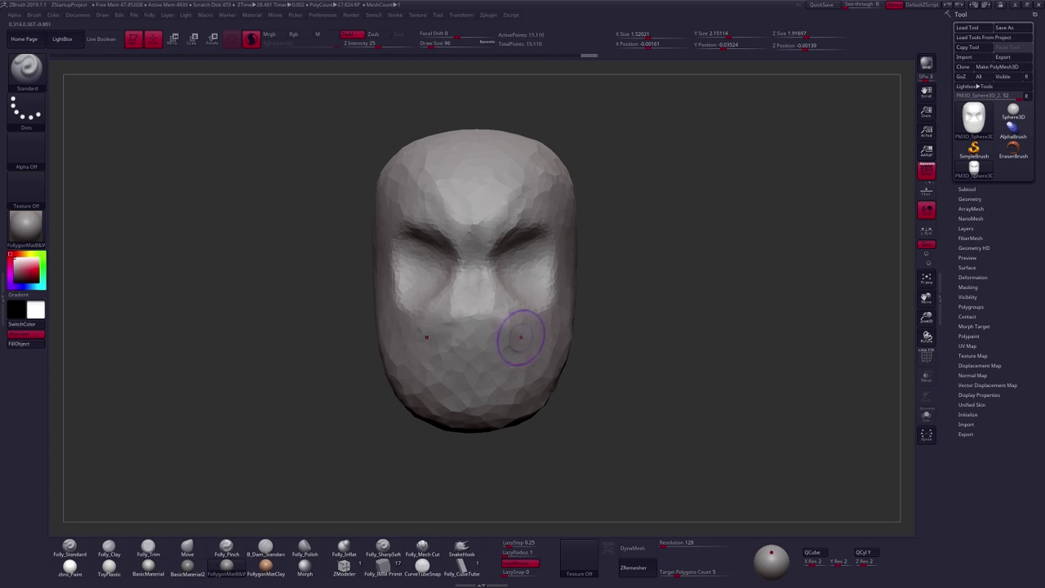
pyautogui.hotkey('shift', 'f')
pyautogui.moveTo(532, 343)
pyautogui.mouseDown(button='right')
pyautogui.moveTo(506, 307)
pyautogui.moveTo(531, 291)
pyautogui.mouseUp(button='right')
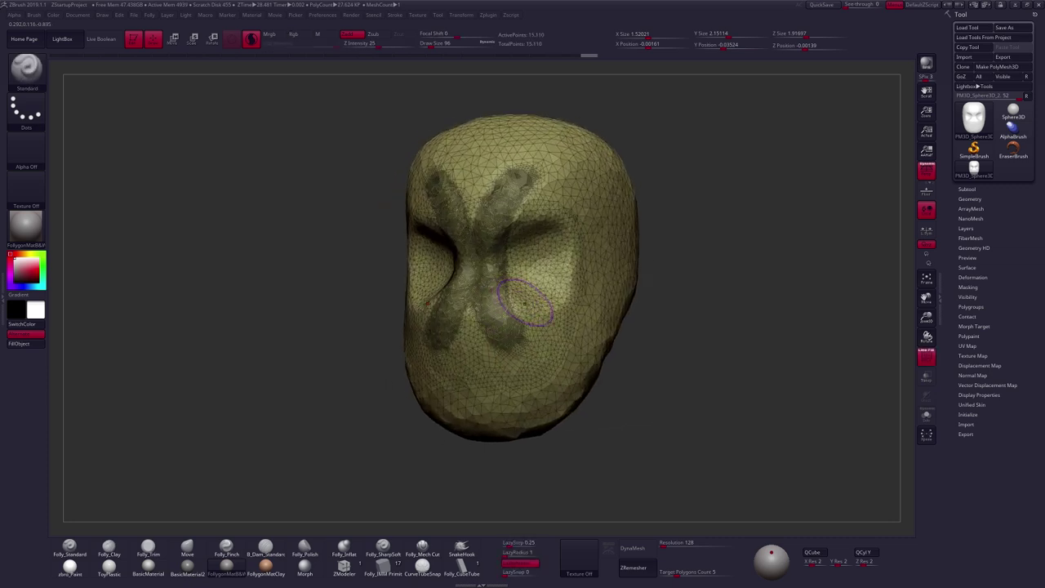
pyautogui.click(926, 357)
pyautogui.click(925, 356)
pyautogui.moveTo(563, 179)
pyautogui.mouseDown()
pyautogui.moveTo(559, 200)
pyautogui.moveTo(575, 217)
pyautogui.moveTo(600, 338)
pyautogui.mouseUp()
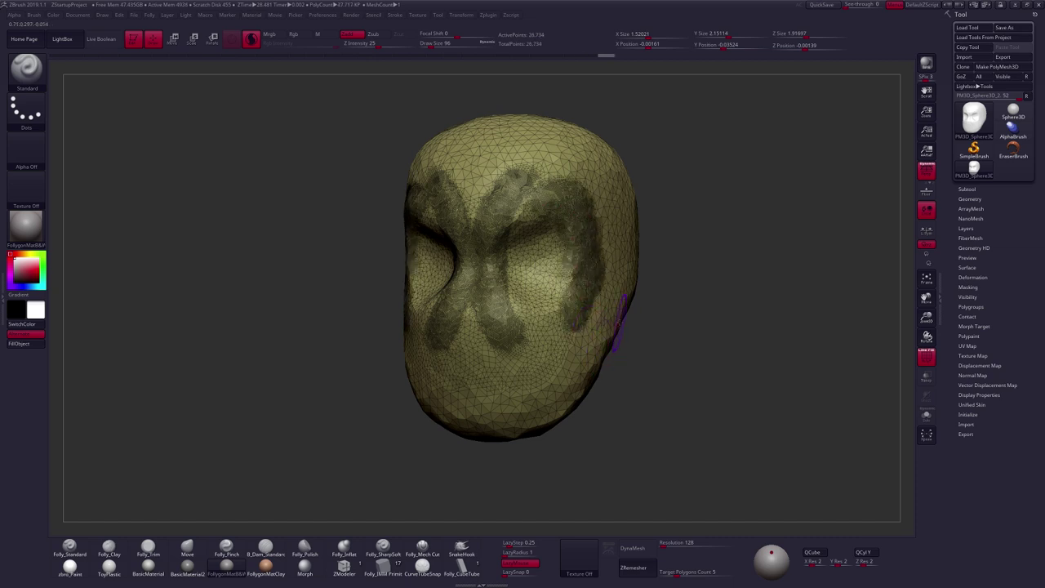
pyautogui.hotkey('ctrl', 'z')
pyautogui.hotkey('ctrl', 'z')
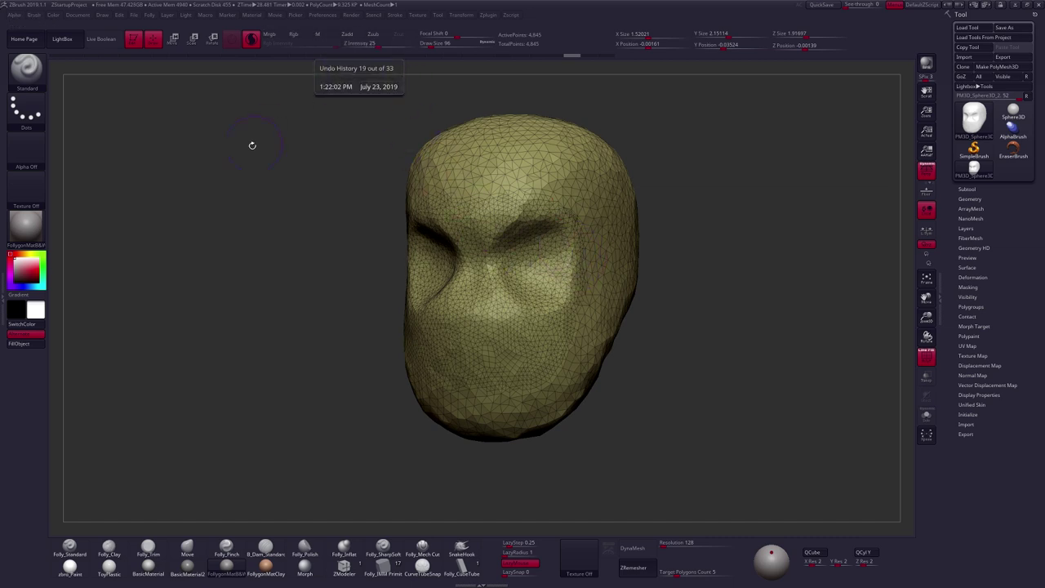
# - Use Rgb without Zadd, hide the polyframe, pick a red colour and paint a symmetrical S-shaped stripe from the brow to the lower cheek
pyautogui.click(294, 33)
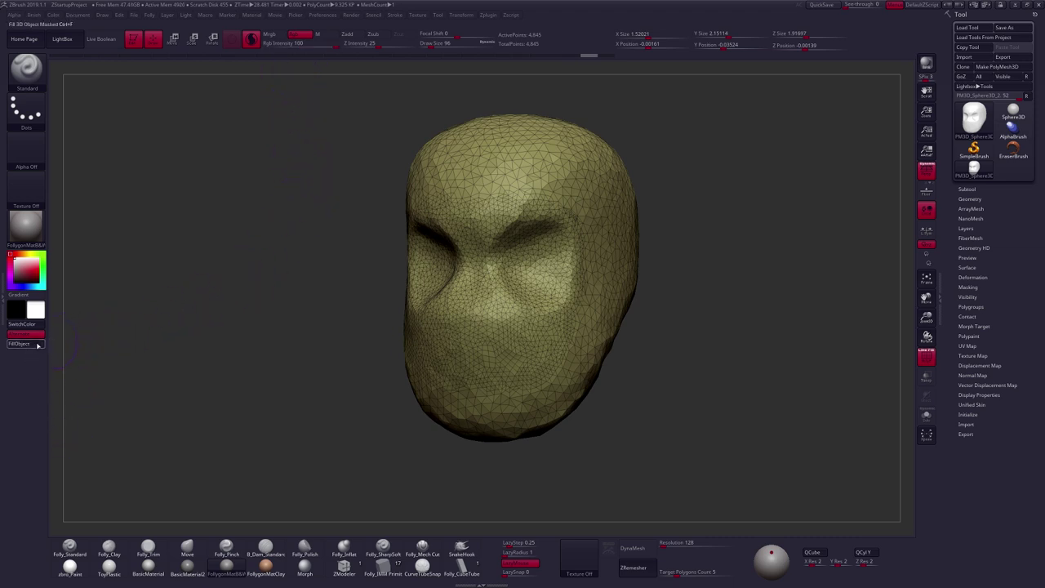
pyautogui.hotkey('shift', 'f')
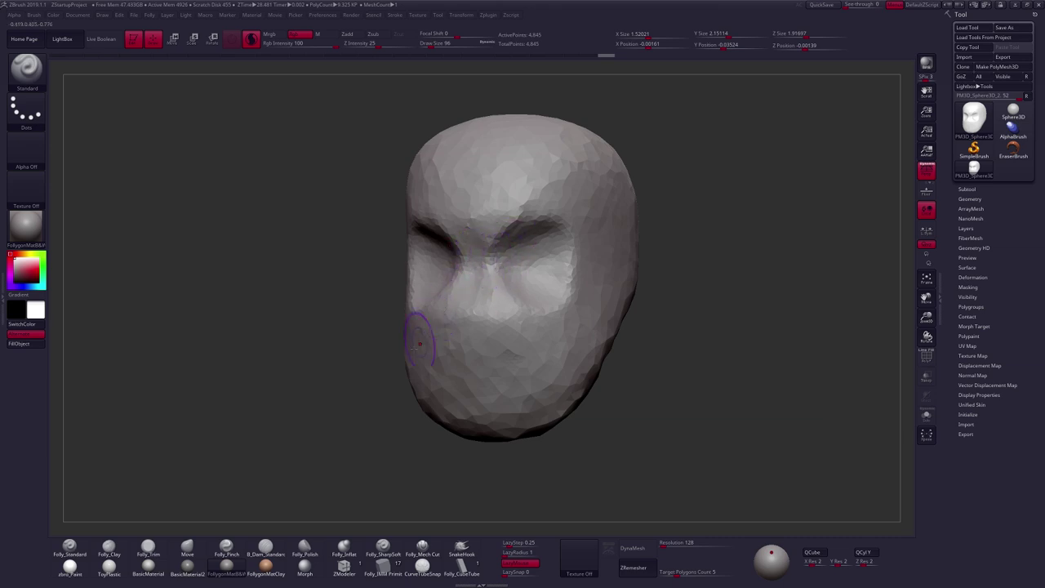
pyautogui.click(25, 269)
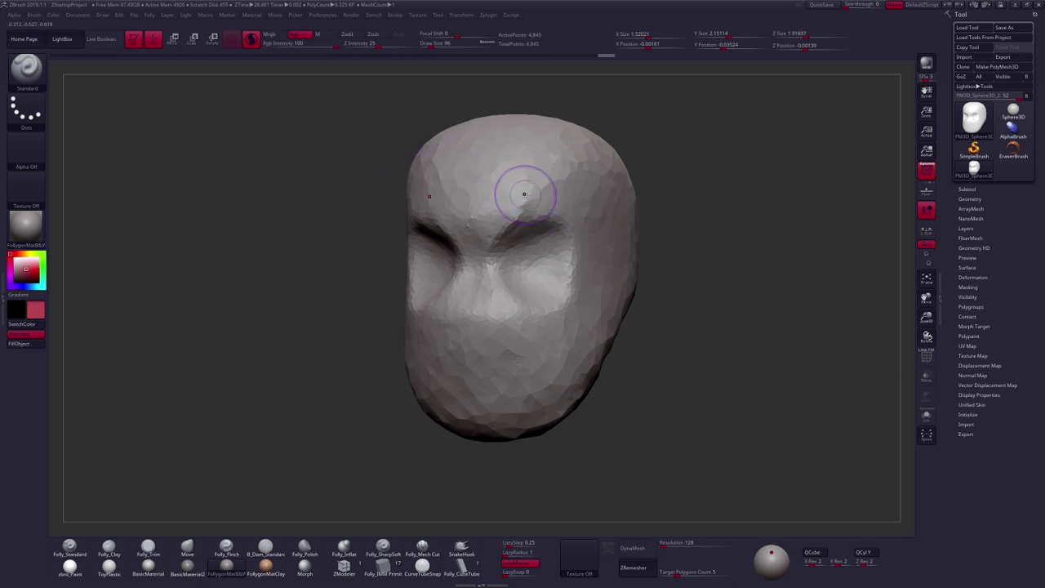
pyautogui.hotkey('shift', 'f')
pyautogui.hotkey('shift', 'f')
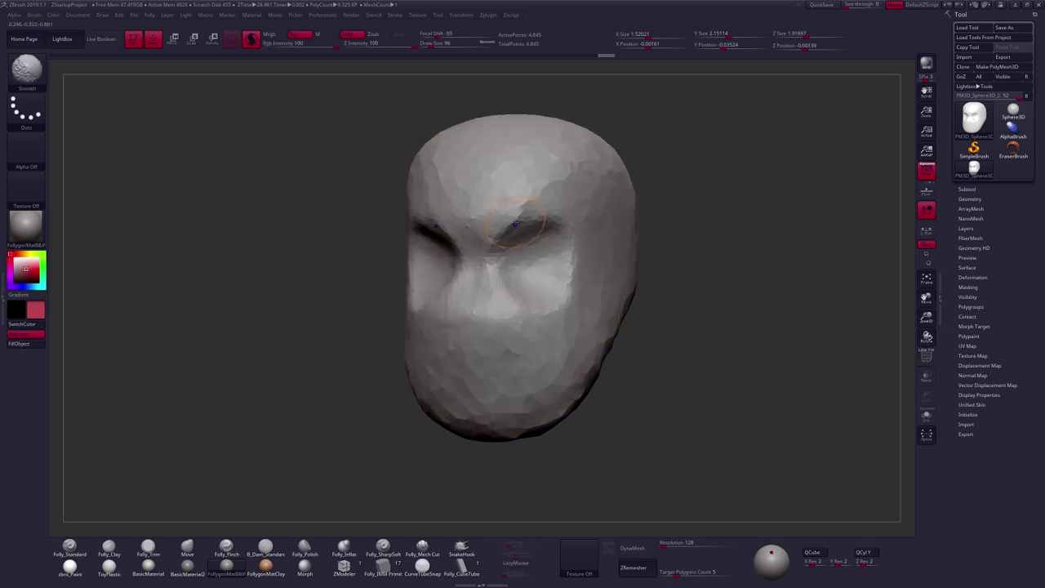
pyautogui.moveTo(501, 229); pyautogui.dragTo(498, 236)
pyautogui.moveTo(525, 203)
pyautogui.mouseDown()
pyautogui.moveTo(566, 185)
pyautogui.moveTo(589, 214)
pyautogui.moveTo(587, 260)
pyautogui.moveTo(555, 320)
pyautogui.moveTo(504, 364)
pyautogui.moveTo(540, 390)
pyautogui.moveTo(616, 271)
pyautogui.mouseUp()
pyautogui.moveTo(718, 402); pyautogui.dragTo(703, 428)
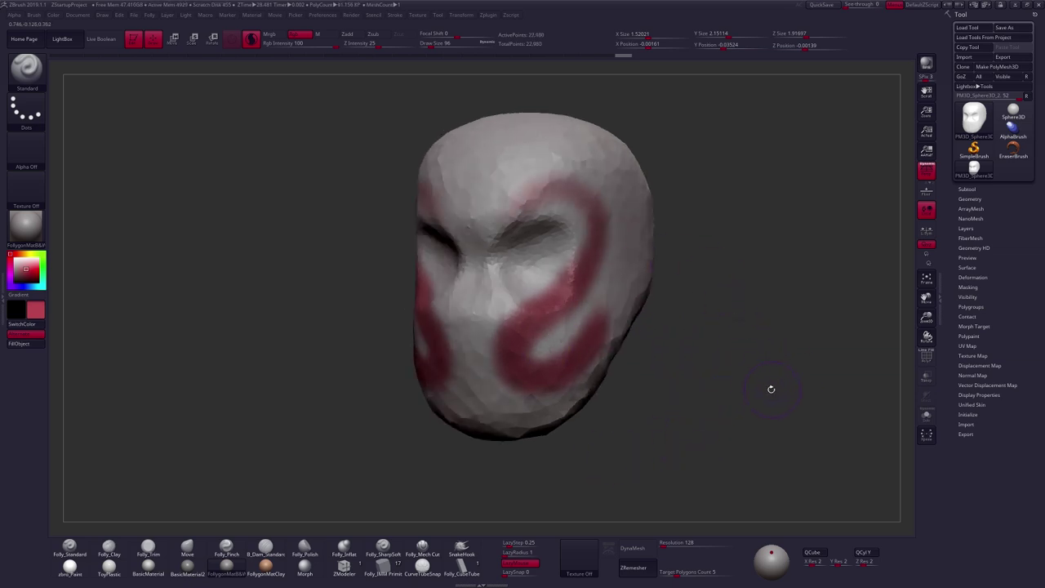
# - Show the polyframe, use Zadd without Rgb, and sculpt a curved stroke on the side of the head behind the red stripe
pyautogui.hotkey('shift', 'f')
pyautogui.moveTo(727, 410)
pyautogui.mouseDown()
pyautogui.moveTo(660, 432)
pyautogui.moveTo(645, 444)
pyautogui.moveTo(660, 454)
pyautogui.moveTo(643, 453)
pyautogui.mouseUp()
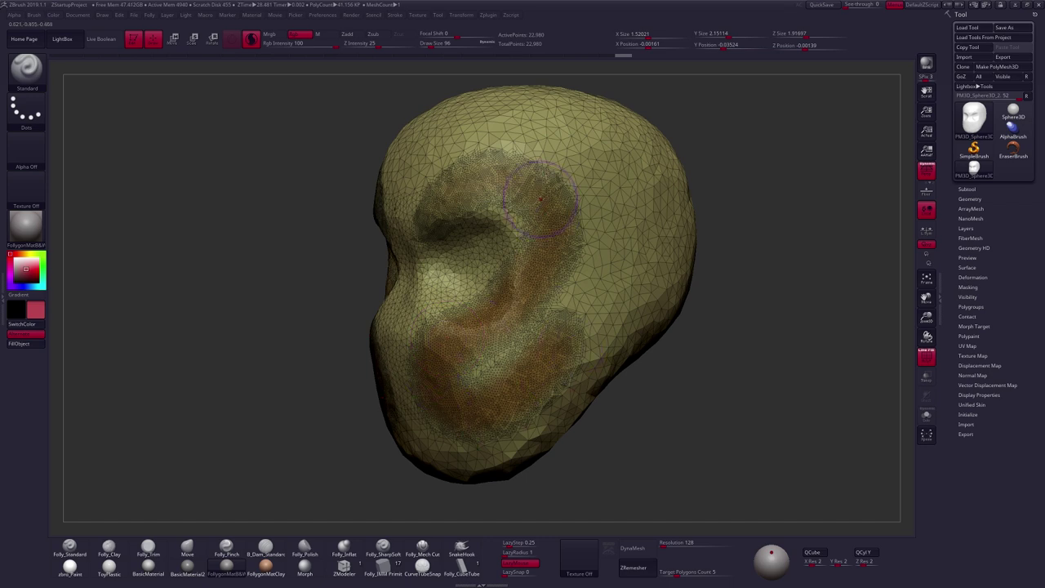
pyautogui.click(357, 37)
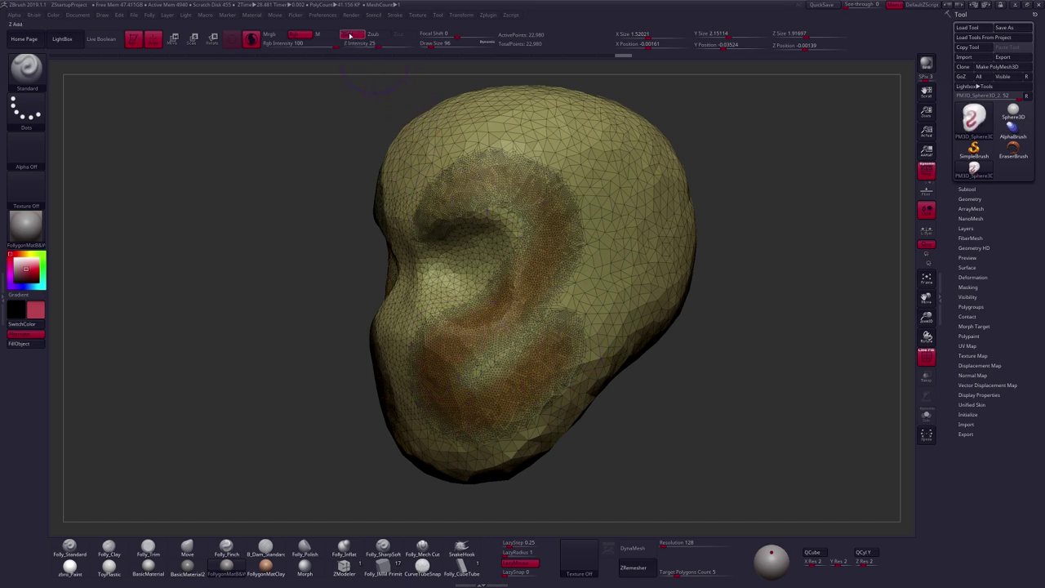
pyautogui.moveTo(581, 137)
pyautogui.mouseDown()
pyautogui.moveTo(627, 225)
pyautogui.moveTo(604, 322)
pyautogui.moveTo(641, 335)
pyautogui.mouseUp()
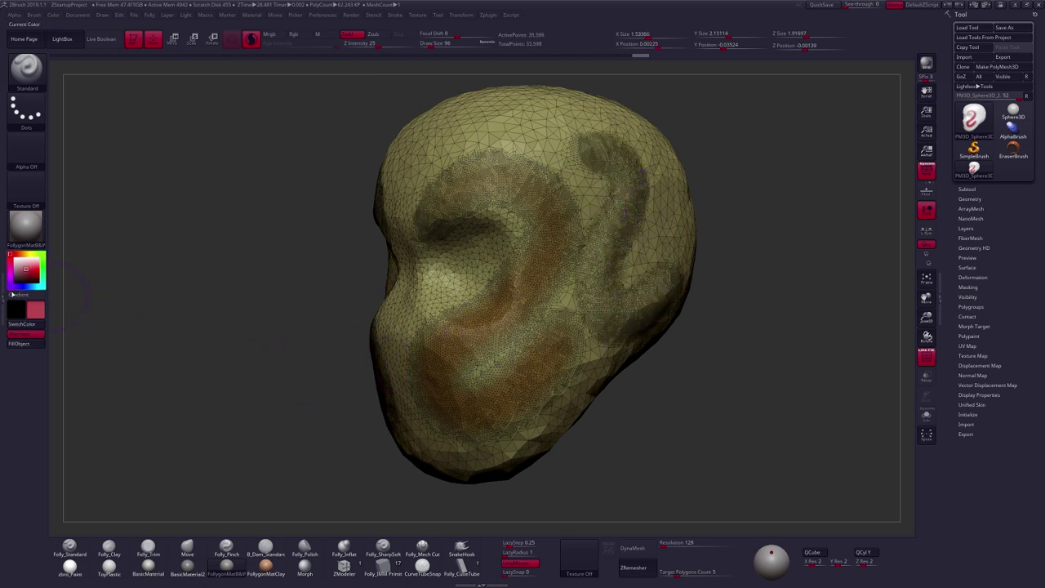
# - Review the Sculptris Pro settings of the brush and the stroke
pyautogui.click(3, 297)
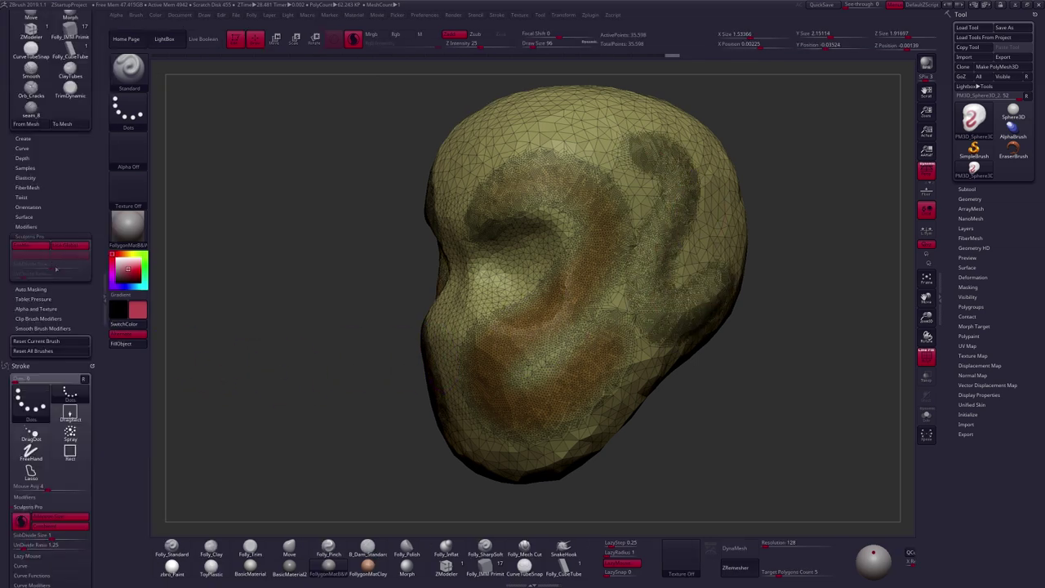
pyautogui.scroll(-6, 52, 273)
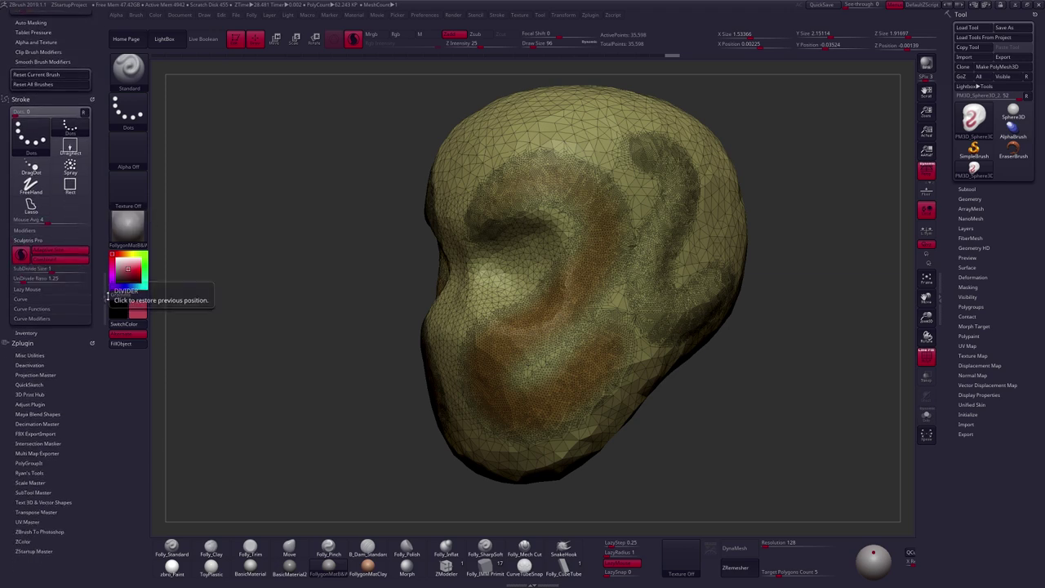
pyautogui.click(102, 299)
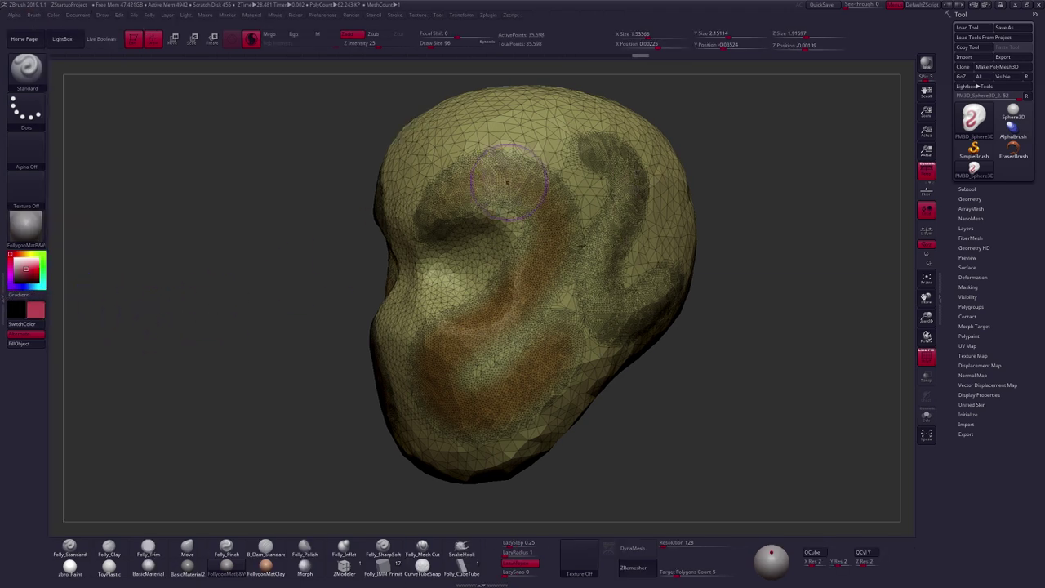
# - Return to Rgb without Zadd, paint the curve behind the first stripe red, and fill in the cheek area with red
pyautogui.click(352, 33)
pyautogui.click(302, 33)
pyautogui.moveTo(602, 146); pyautogui.dragTo(577, 150, button='right')
pyautogui.moveTo(585, 155)
pyautogui.mouseDown()
pyautogui.moveTo(616, 152)
pyautogui.moveTo(603, 238)
pyautogui.moveTo(637, 327)
pyautogui.moveTo(701, 266)
pyautogui.mouseUp()
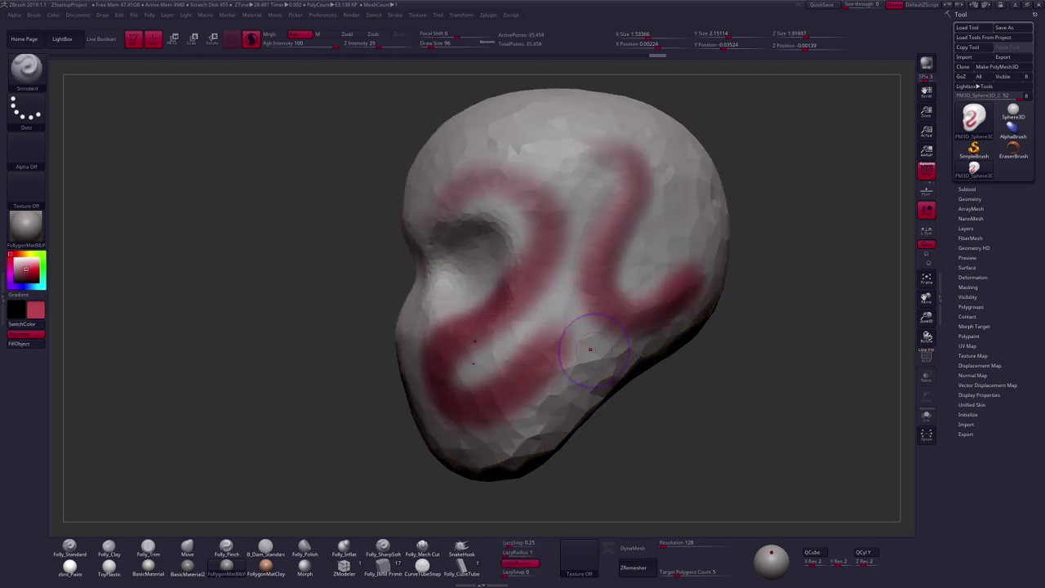
pyautogui.moveTo(531, 327); pyautogui.dragTo(559, 326, button='right')
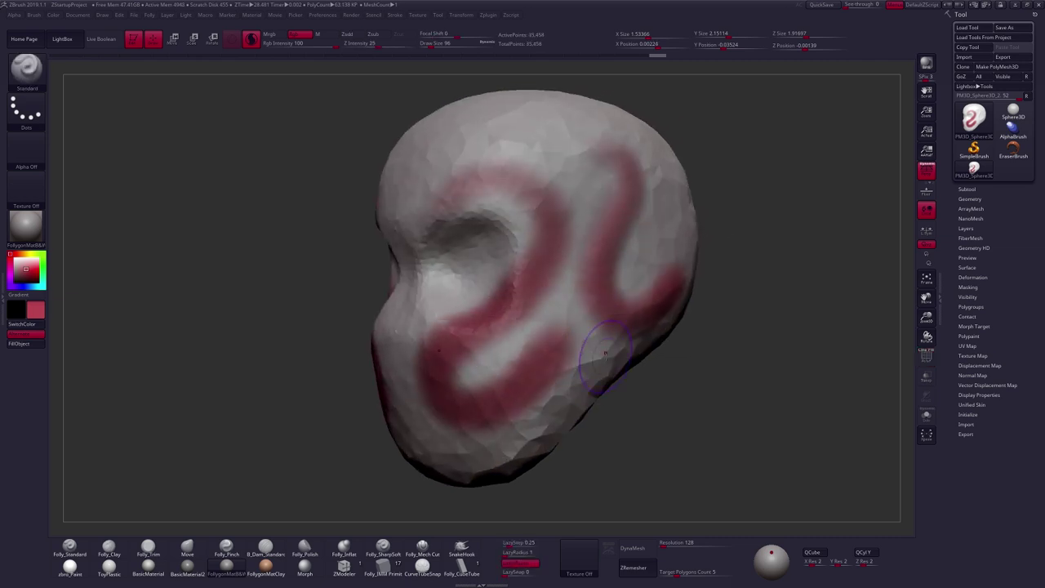
pyautogui.moveTo(539, 335)
pyautogui.mouseDown()
pyautogui.moveTo(474, 384)
pyautogui.moveTo(534, 331)
pyautogui.mouseUp()
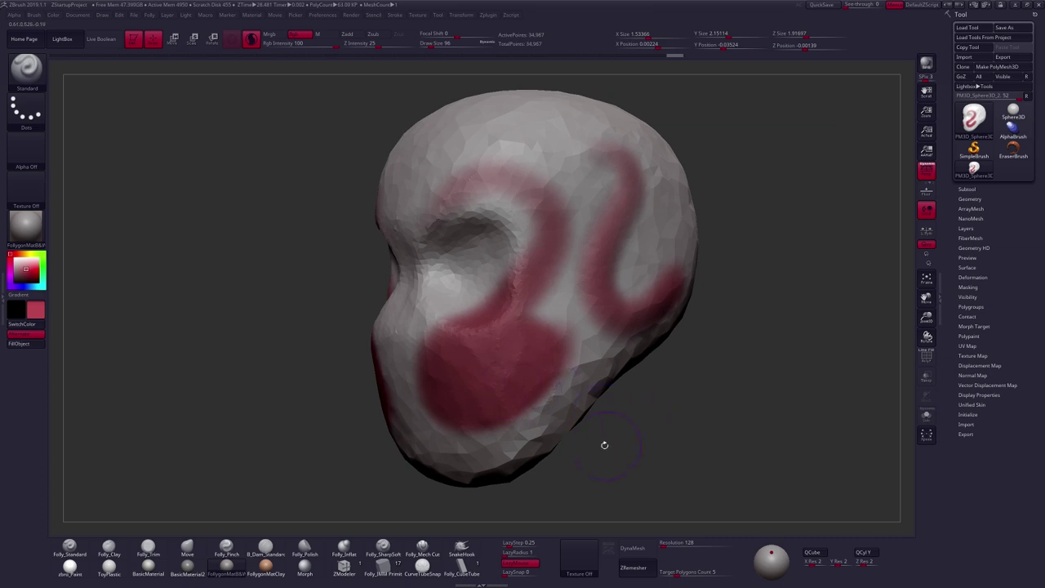
# - Examine the painted head from the front and its mesh density around the brow and cheeks with the polyframe on
pyautogui.moveTo(602, 448); pyautogui.dragTo(712, 434, button='right')
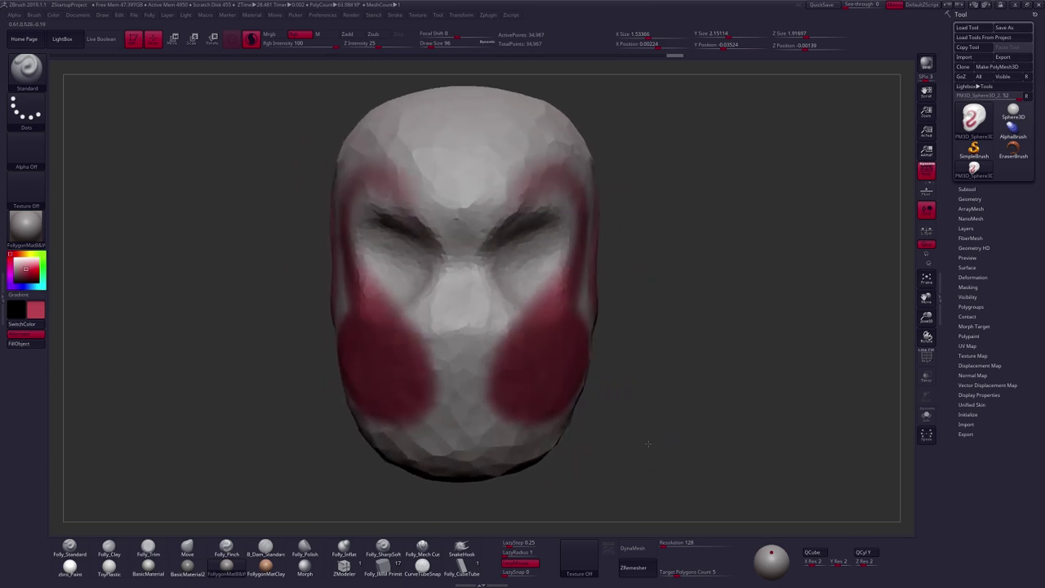
pyautogui.keyDown('ctrl'); pyautogui.moveTo(648, 444); pyautogui.dragTo(648, 408, button='right'); pyautogui.keyUp('ctrl')
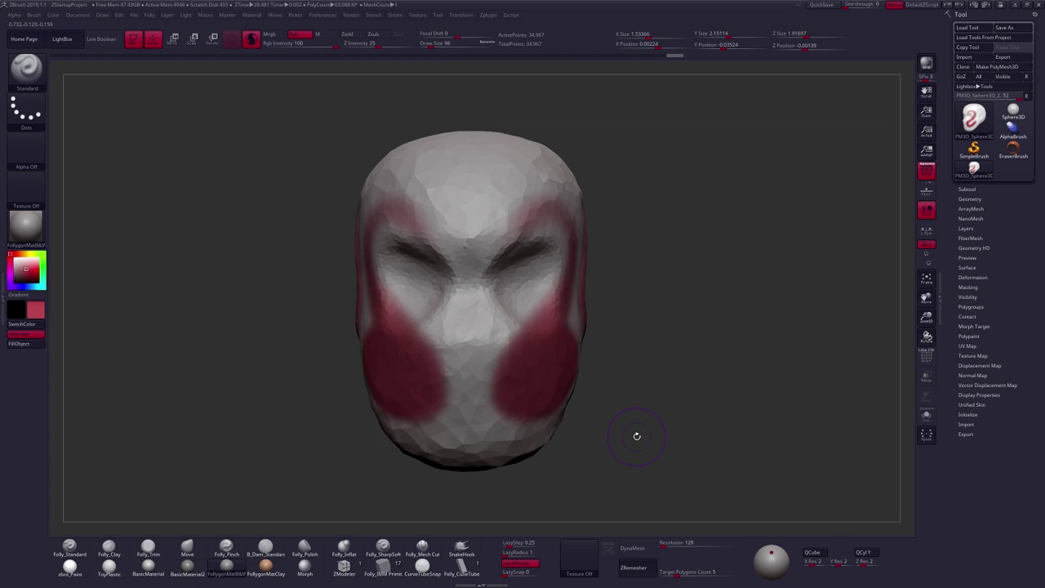
pyautogui.moveTo(494, 267); pyautogui.dragTo(511, 250, button='right')
pyautogui.hotkey('shift', 'f')
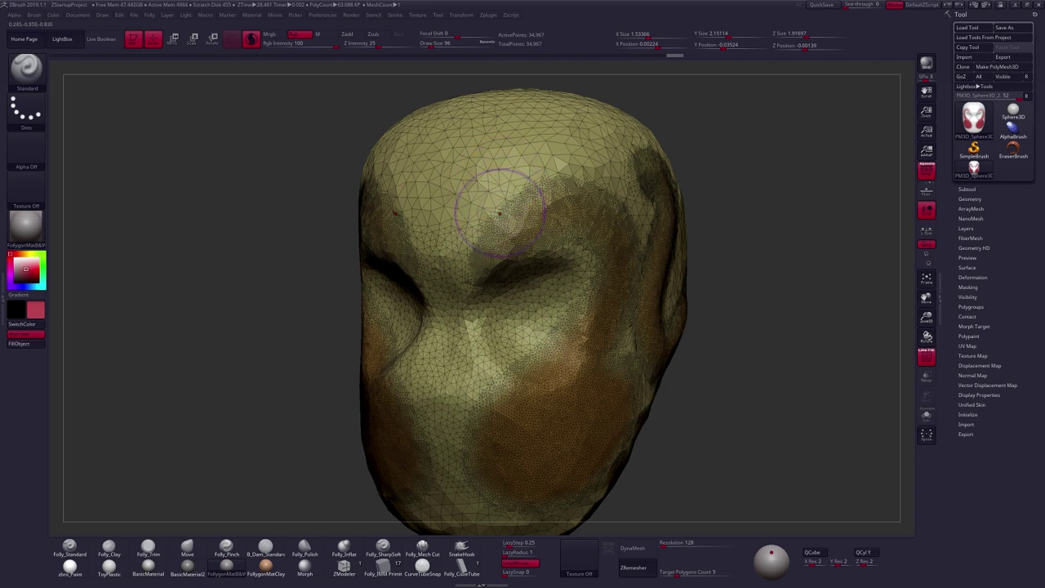
pyautogui.moveTo(477, 232)
pyautogui.mouseDown()
pyautogui.moveTo(498, 193)
pyautogui.moveTo(566, 155)
pyautogui.mouseUp()
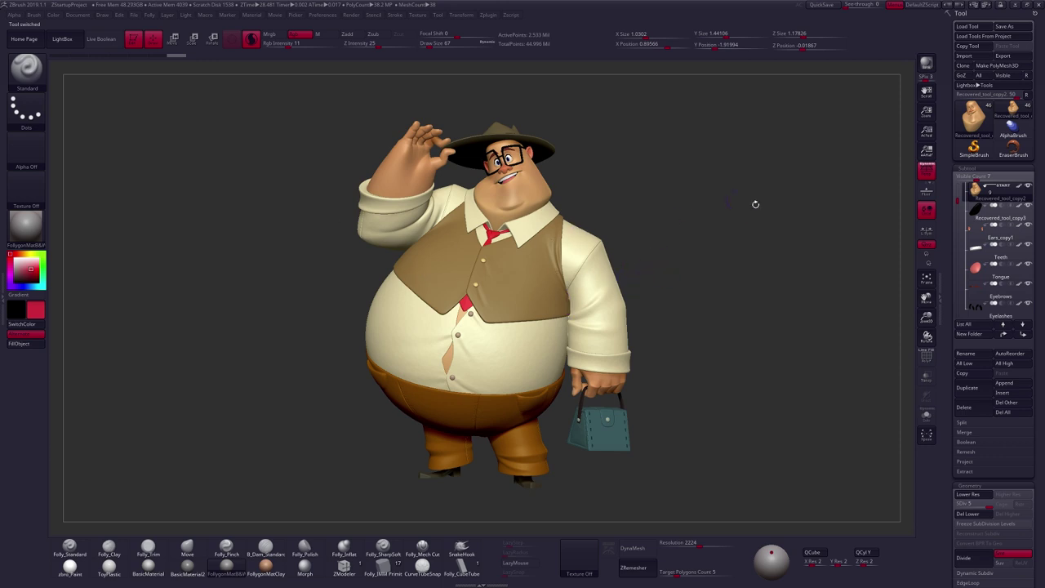
# - Replace the character with a new Sphere3D, convert it to a PolyMesh3D, and restore the tool list to its default configuration
pyautogui.click(982, 119)
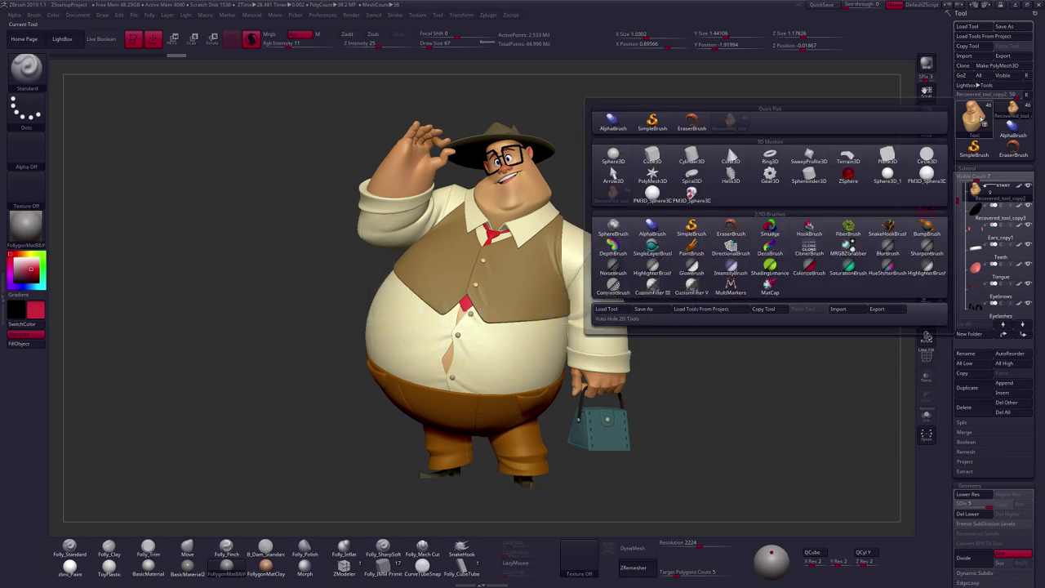
pyautogui.click(608, 157)
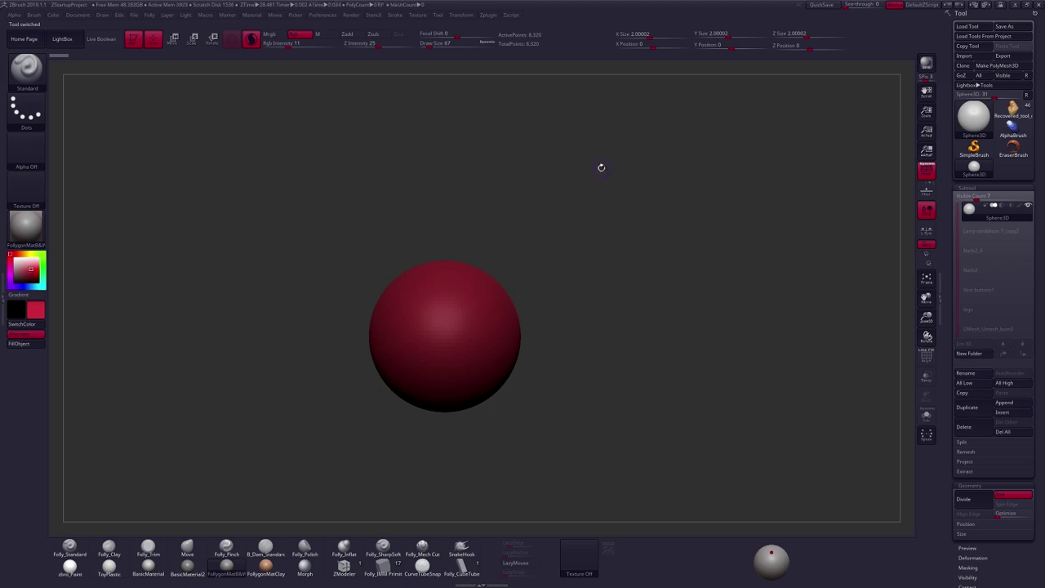
pyautogui.click(998, 67)
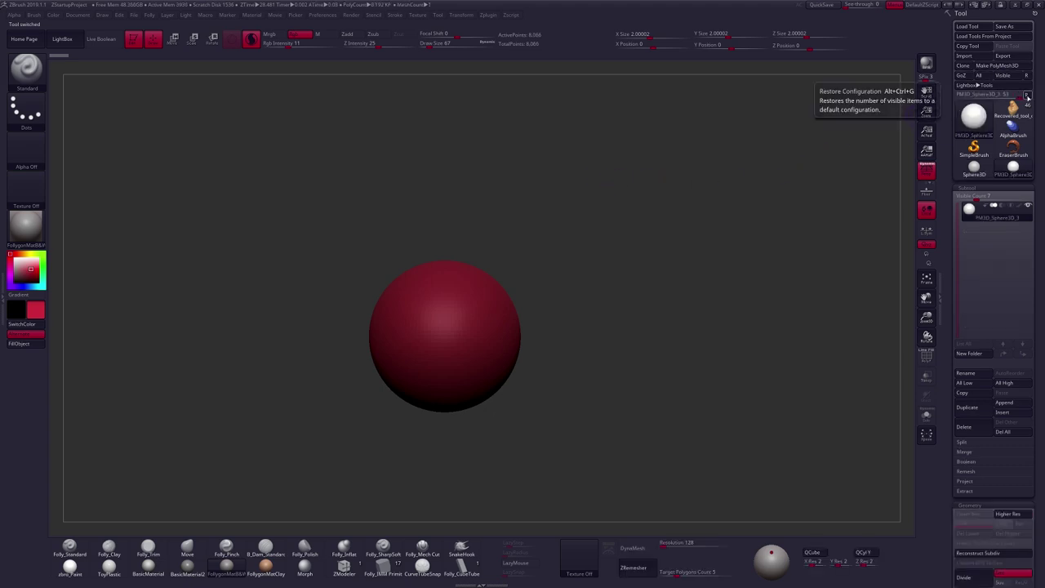
pyautogui.click(1025, 94)
pyautogui.keyDown('alt'); pyautogui.moveTo(620, 272); pyautogui.dragTo(663, 286); pyautogui.keyUp('alt')
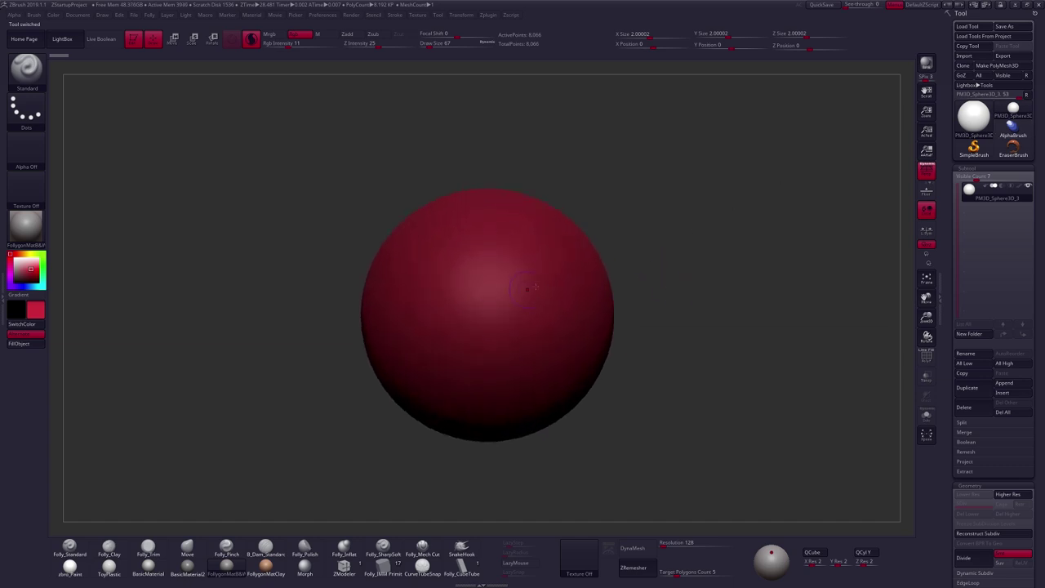
# - Set the colour to white, turn off Sculptris Pro mode, and raise the Rgb intensity to 100
pyautogui.moveTo(30, 269); pyautogui.dragTo(14, 257)
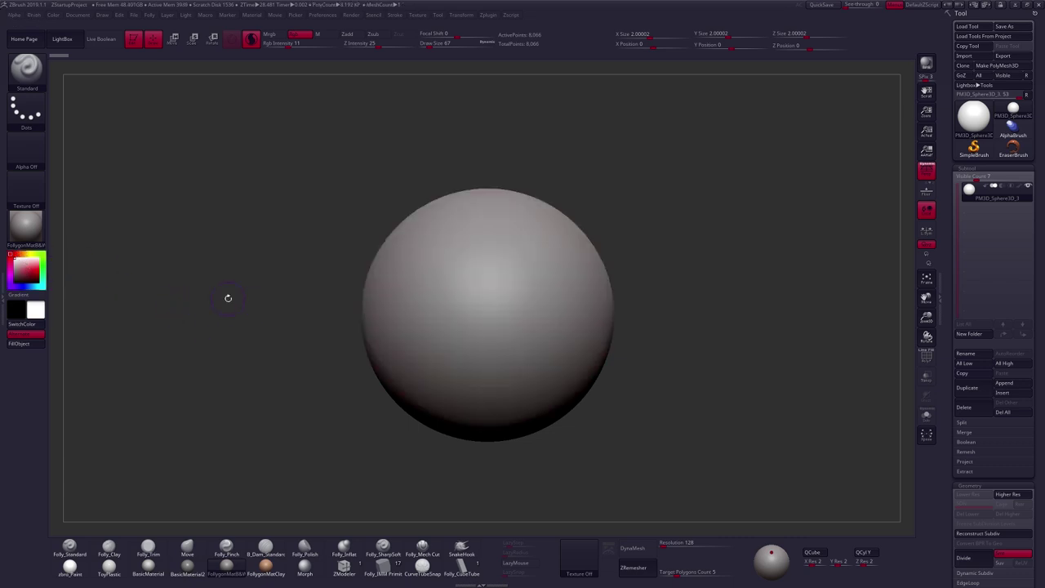
pyautogui.click(250, 38)
pyautogui.moveTo(289, 45); pyautogui.dragTo(339, 46)
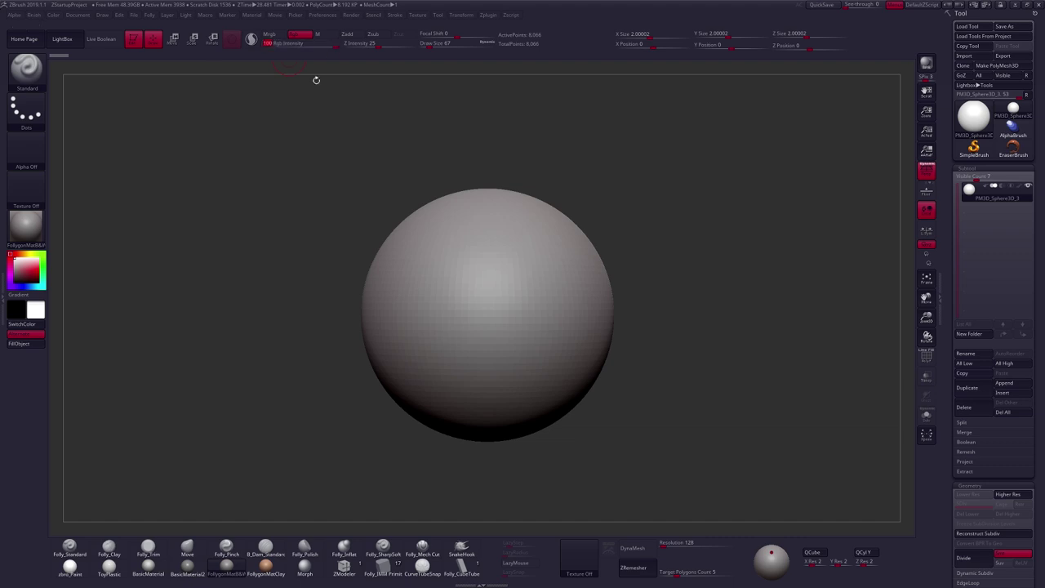
pyautogui.write('44')
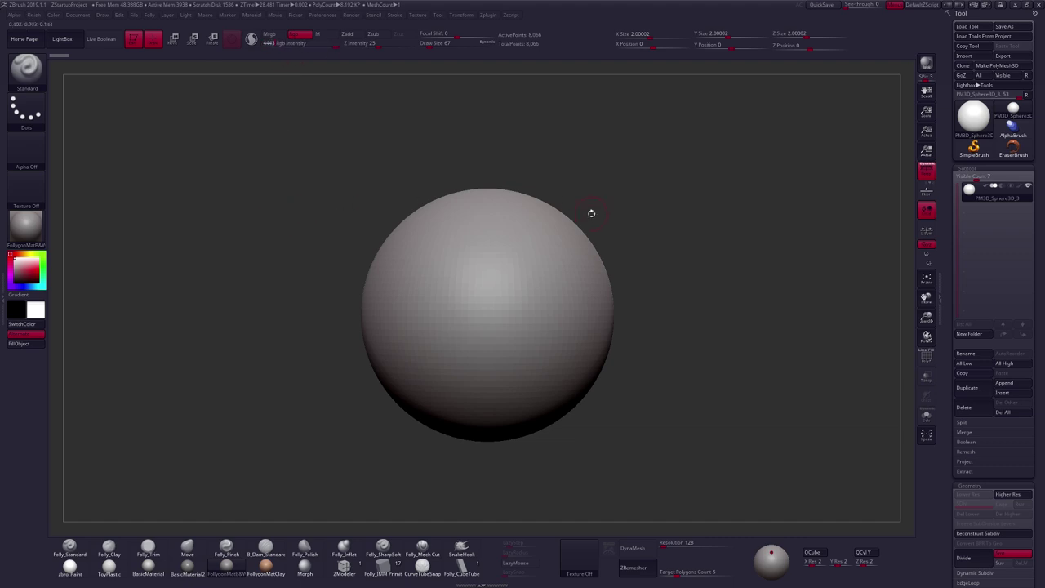
# - Select the Move brush, set its draw size to 215, and turn on X symmetry for the sphere
pyautogui.click(187, 547)
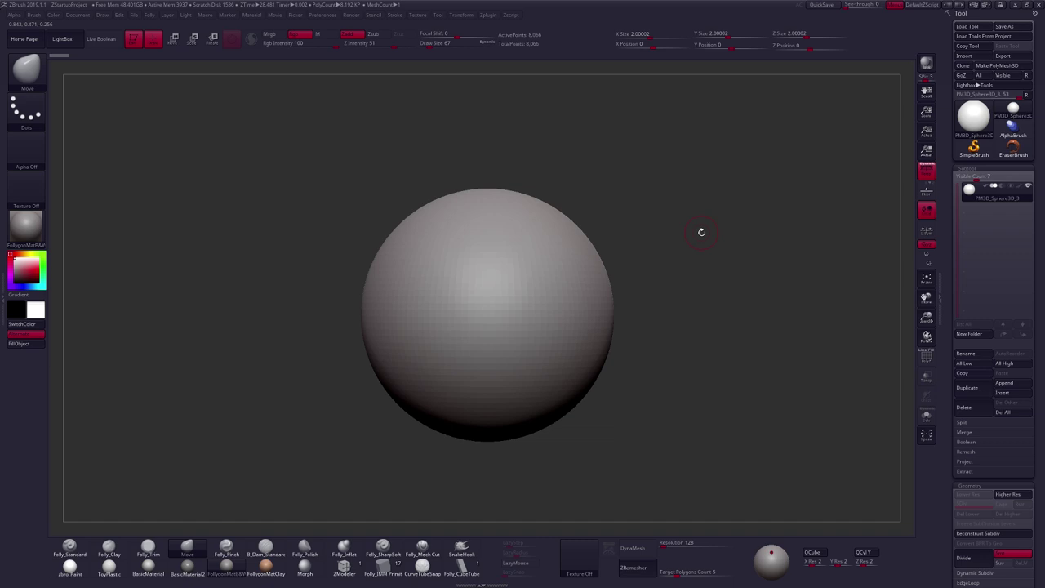
pyautogui.press('space')
pyautogui.click(687, 268)
pyautogui.moveTo(640, 358)
pyautogui.keyDown('alt'); pyautogui.mouseDown()
pyautogui.moveTo(643, 314)
pyautogui.moveTo(655, 291)
pyautogui.moveTo(658, 301)
pyautogui.mouseUp(); pyautogui.keyUp('alt')
pyautogui.press('space')
pyautogui.click(662, 280)
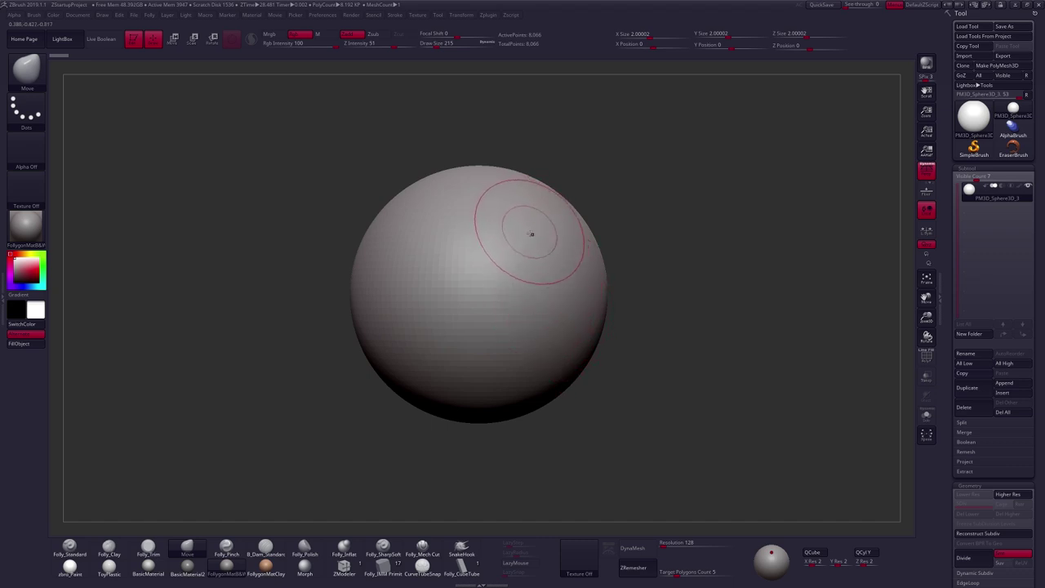
pyautogui.press('x')
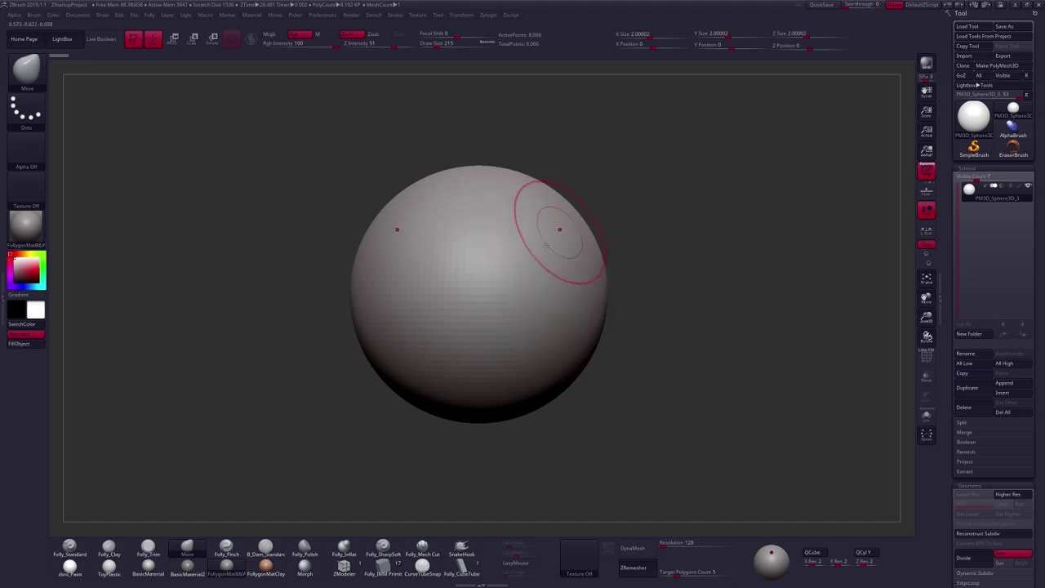
# - Open the DynaMesh settings in the geometry section and set the Move brush's draw size to 121
pyautogui.press('space')
pyautogui.moveTo(561, 280); pyautogui.dragTo(578, 280)
pyautogui.scroll(-5, 951, 208)
pyautogui.scroll(-5, 952, 208)
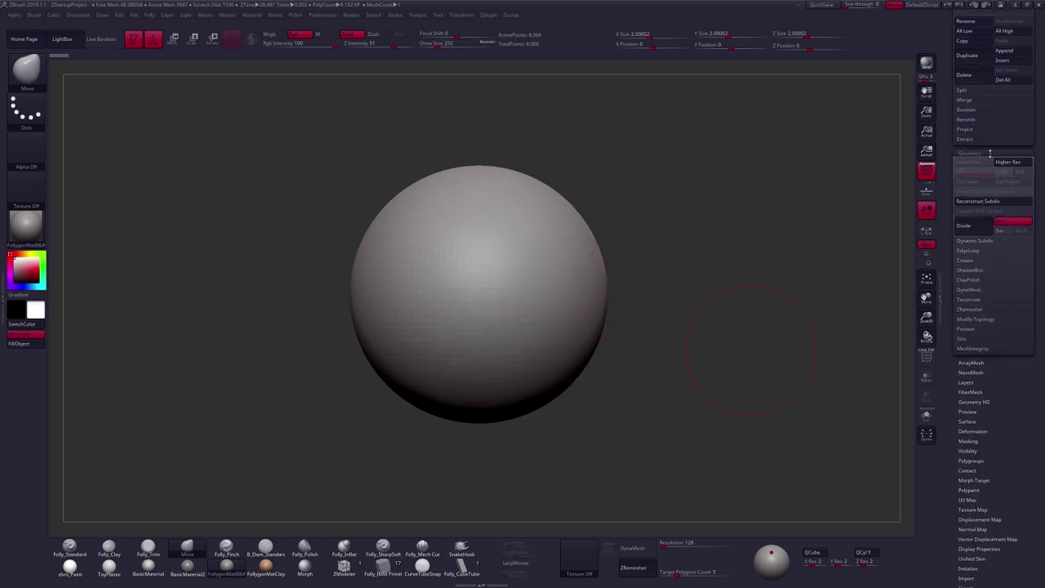
pyautogui.click(979, 291)
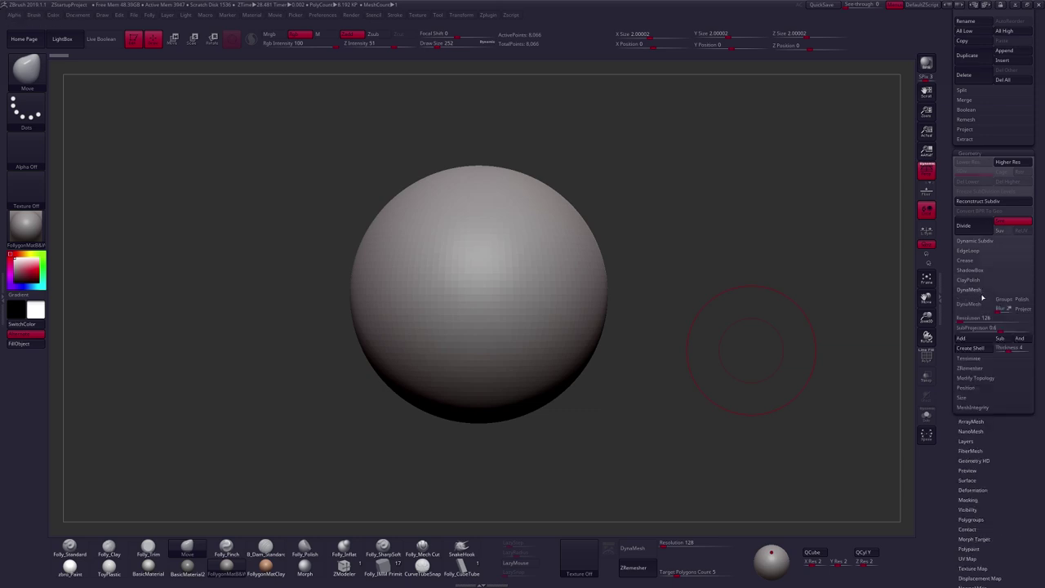
pyautogui.scroll(-2, 948, 270)
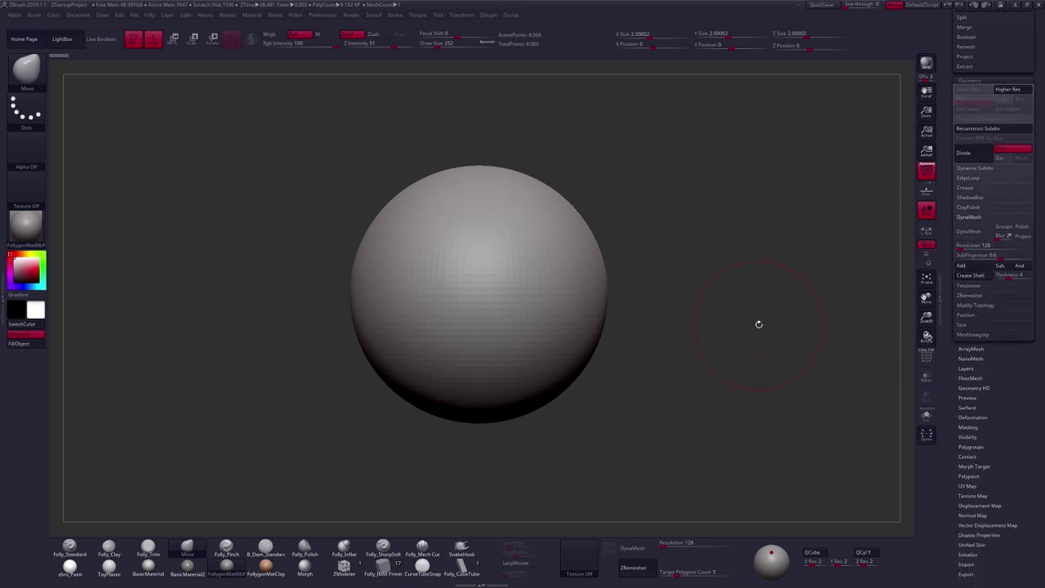
pyautogui.press('s')
pyautogui.moveTo(786, 300); pyautogui.dragTo(767, 299)
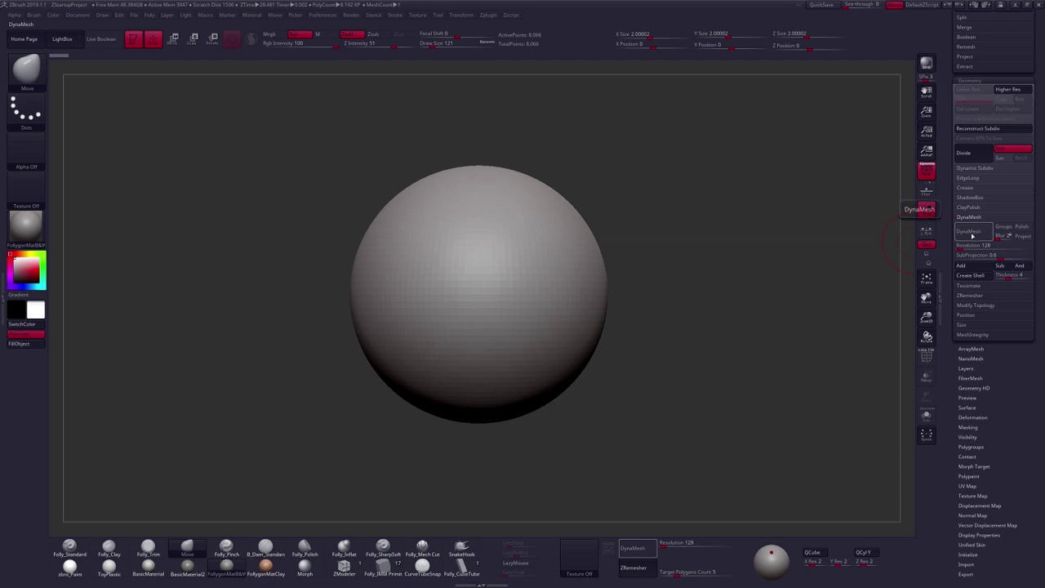
# - Try converting the sphere to a DynaMesh at resolution 128, and undo the conversion
pyautogui.click(973, 235)
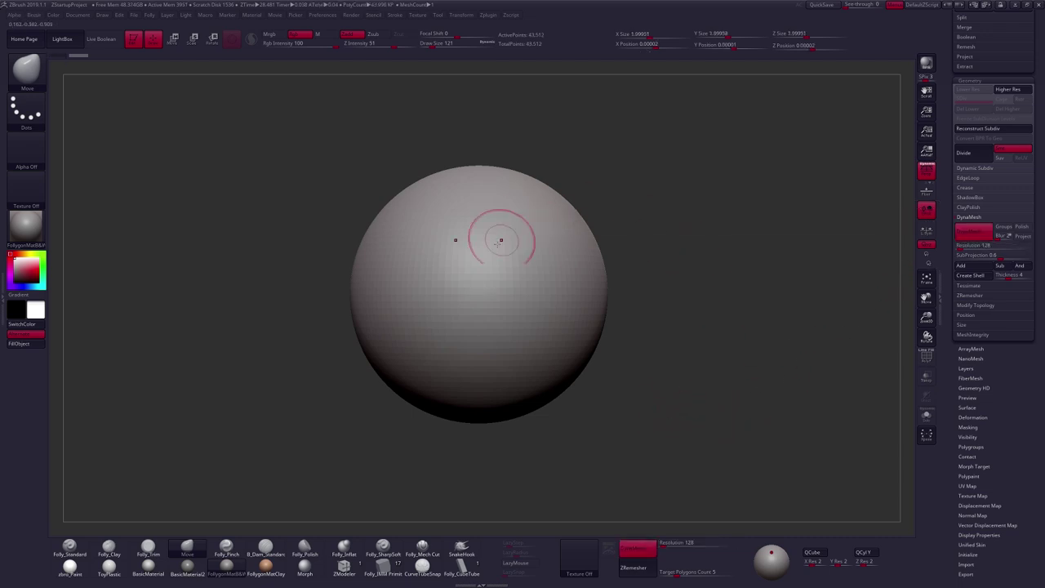
pyautogui.keyDown('alt'); pyautogui.moveTo(601, 366); pyautogui.dragTo(625, 384); pyautogui.keyUp('alt')
pyautogui.hotkey('ctrl', 'z')
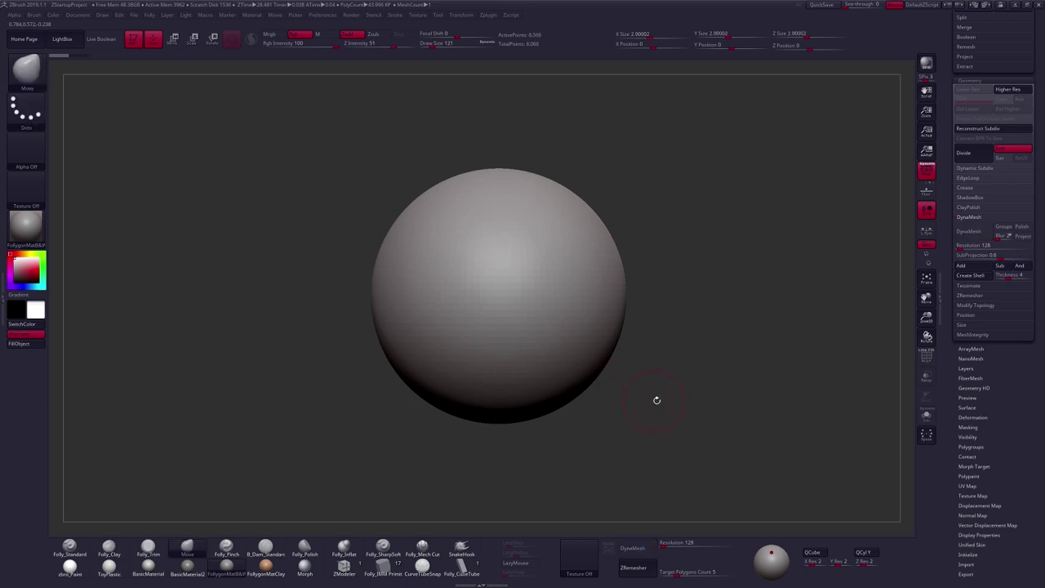
# - Turn on the polyframe display and apply DynaMesh to the sphere at resolution 128
pyautogui.click(925, 356)
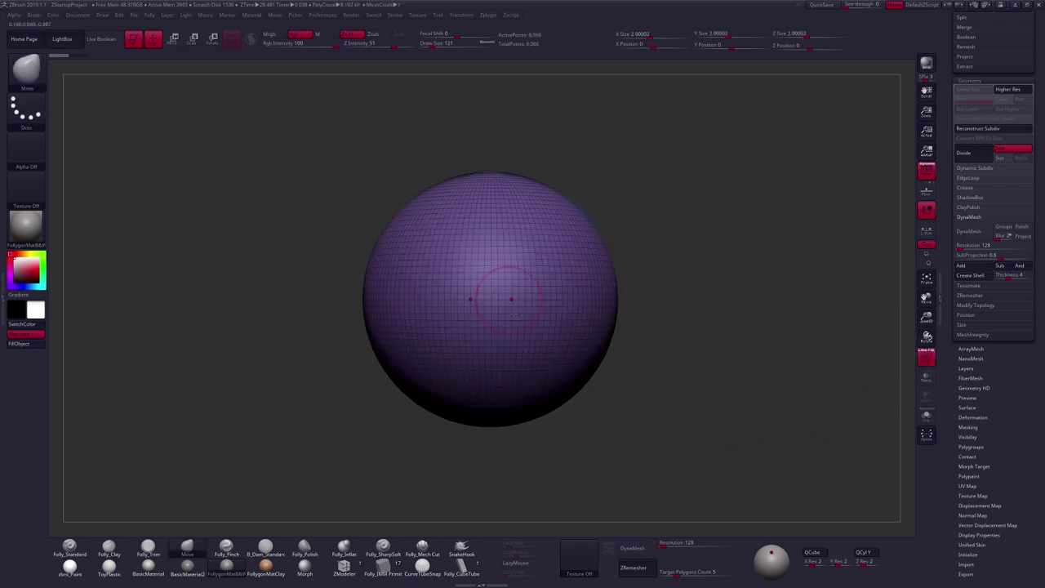
pyautogui.keyDown('ctrl'); pyautogui.moveTo(585, 333); pyautogui.dragTo(609, 354, button='right'); pyautogui.keyUp('ctrl')
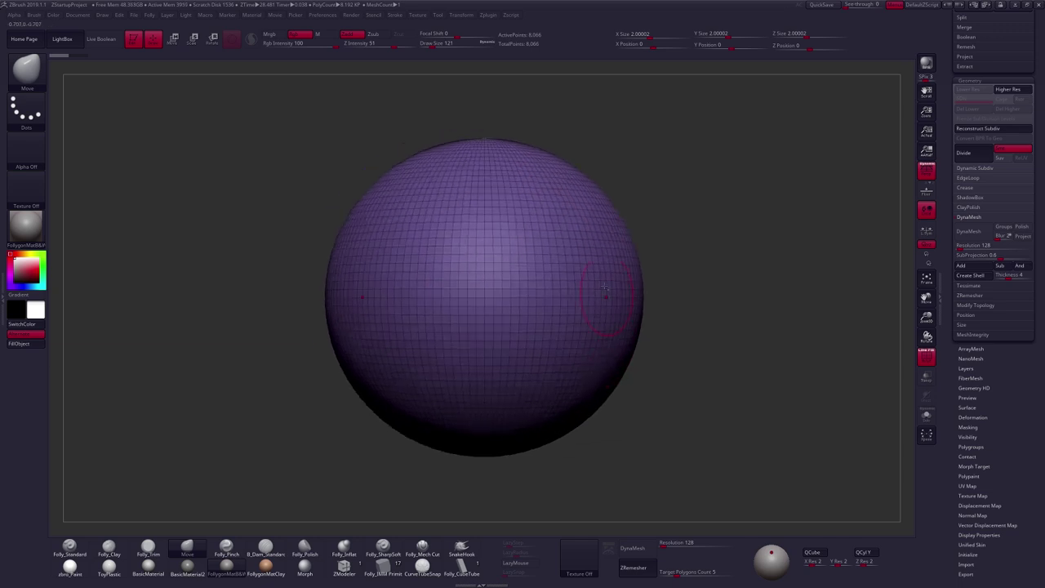
pyautogui.click(975, 236)
pyautogui.moveTo(691, 381)
pyautogui.mouseDown(button='right')
pyautogui.moveTo(686, 439)
pyautogui.moveTo(684, 414)
pyautogui.moveTo(695, 415)
pyautogui.moveTo(667, 414)
pyautogui.mouseUp(button='right')
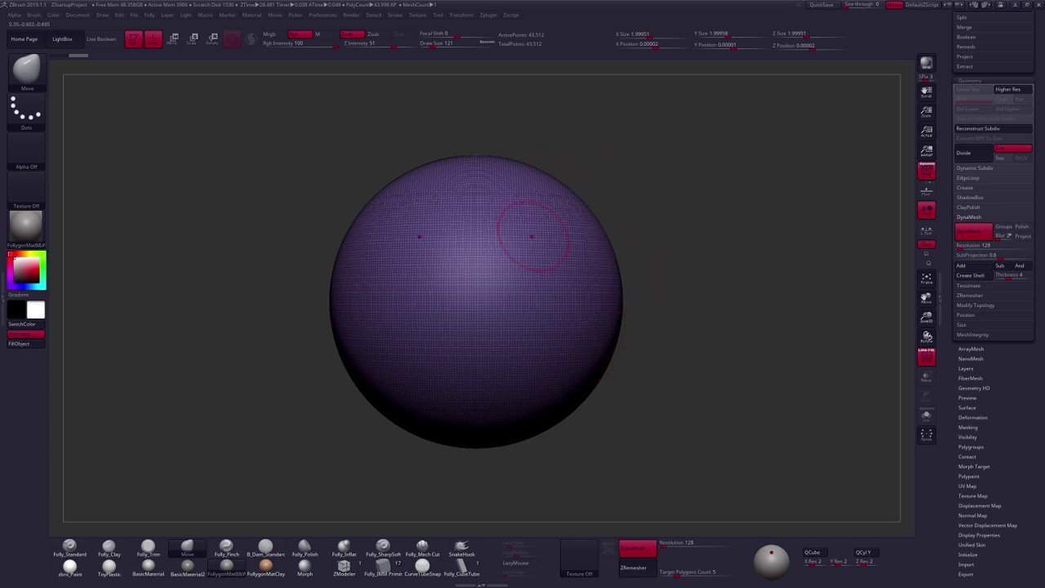
# - Try mirrored diagonal Folly_Clay strokes on the sphere's front at a draw size of 130, and undo them
pyautogui.press('2')
pyautogui.press('space')
pyautogui.click(551, 318)
pyautogui.moveTo(578, 258); pyautogui.dragTo(522, 340)
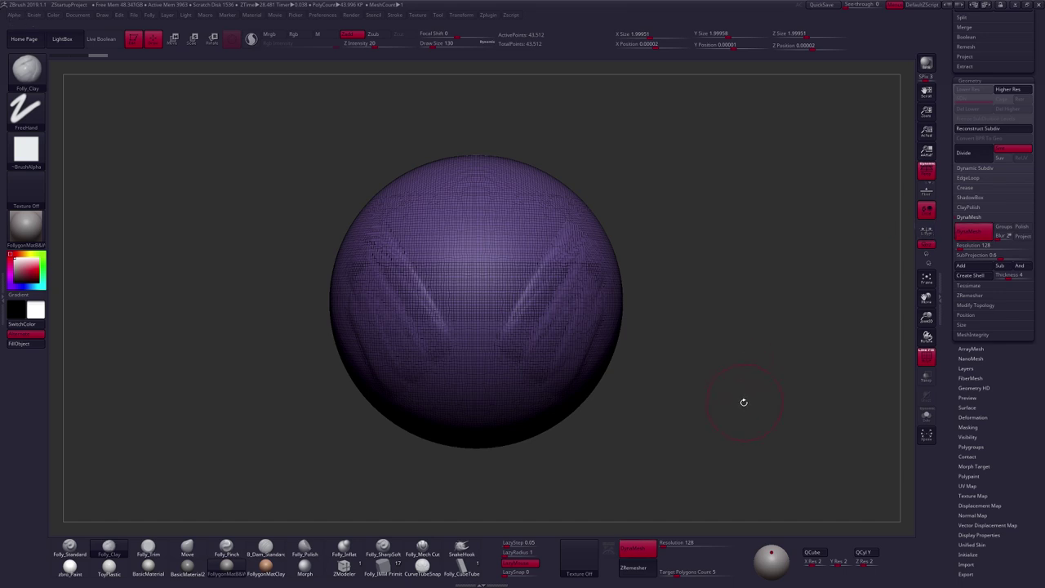
pyautogui.keyDown('ctrl'); pyautogui.moveTo(583, 307); pyautogui.dragTo(634, 351, button='right'); pyautogui.keyUp('ctrl')
pyautogui.moveTo(634, 352)
pyautogui.keyDown('alt'); pyautogui.mouseDown()
pyautogui.moveTo(609, 343)
pyautogui.moveTo(622, 340)
pyautogui.mouseUp(); pyautogui.keyUp('alt')
pyautogui.press('space')
pyautogui.click(638, 342)
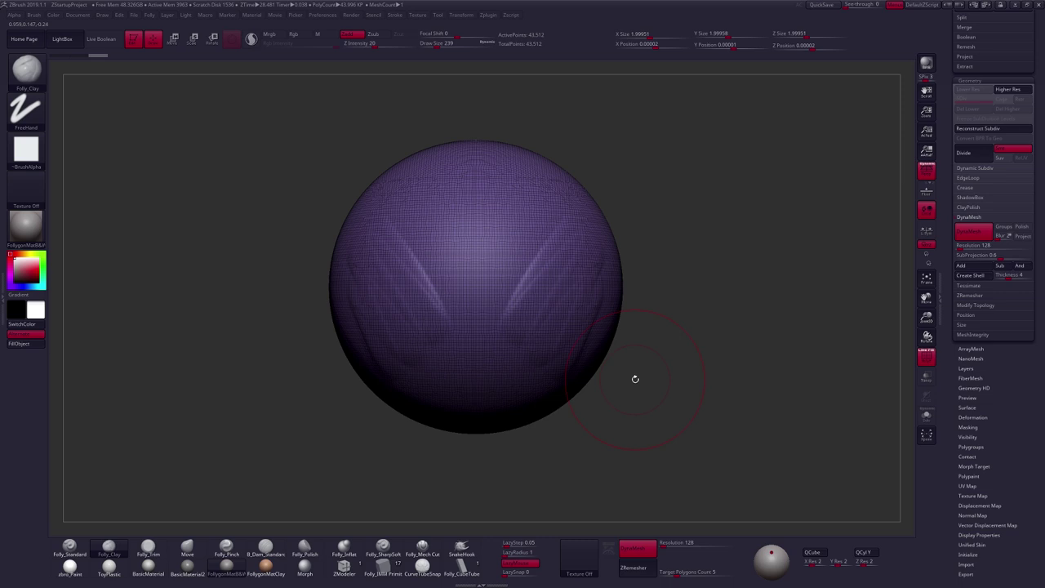
pyautogui.hotkey('ctrl', 'z')
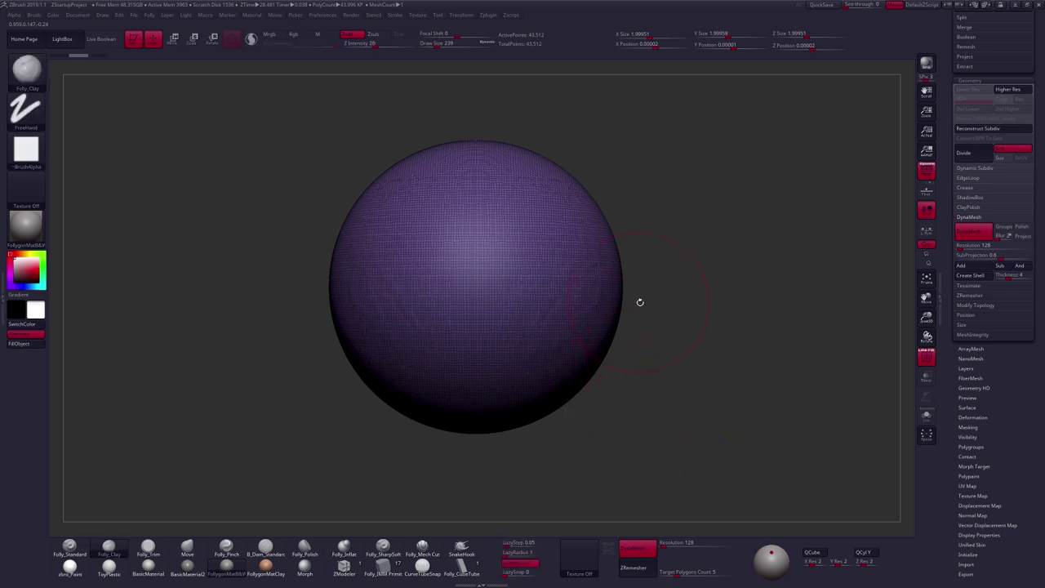
# - Select the Move brush from the brush library and enlarge its draw size to 720
pyautogui.press('4')
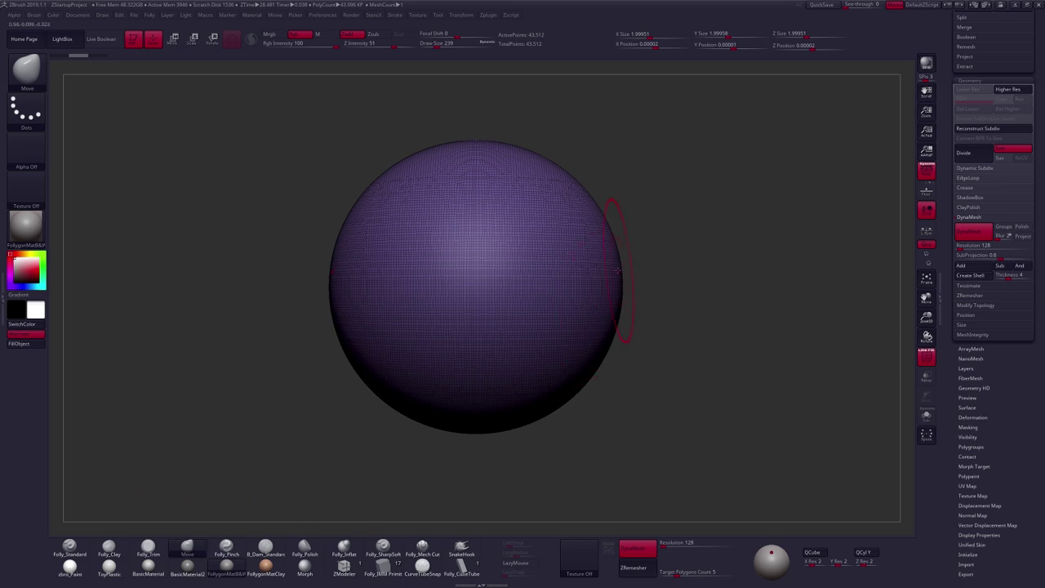
pyautogui.press('b')
pyautogui.press('m')
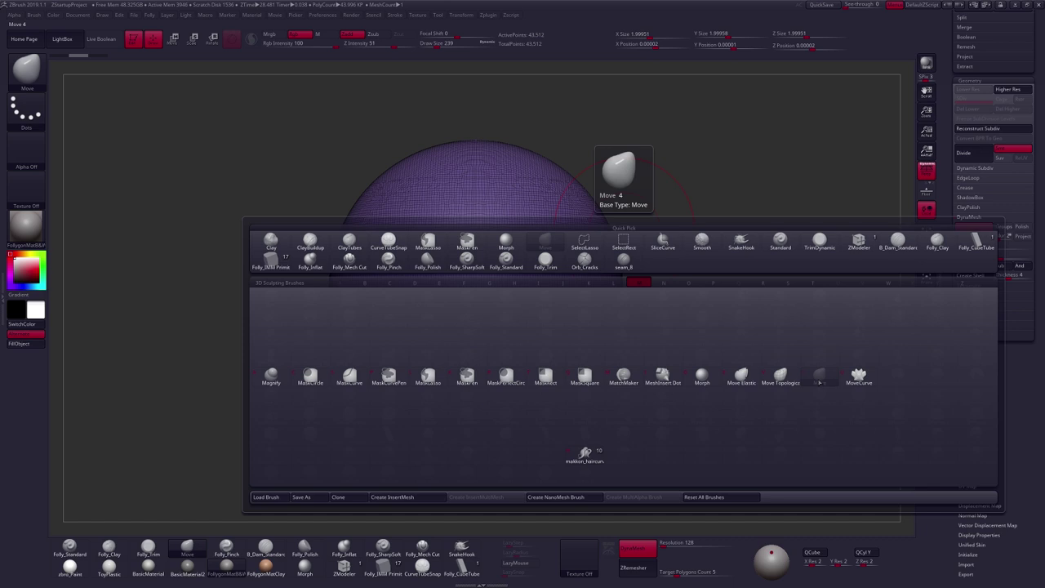
pyautogui.click(819, 382)
pyautogui.press('space')
pyautogui.moveTo(623, 298); pyautogui.dragTo(630, 299)
pyautogui.keyDown('ctrl'); pyautogui.moveTo(671, 314); pyautogui.dragTo(574, 277, button='right'); pyautogui.keyUp('ctrl')
pyautogui.press('space')
pyautogui.moveTo(569, 278); pyautogui.dragTo(591, 278)
# - Pull one side of the sphere outward repeatedly with the Move brush to form a long, tapered club shape
pyautogui.moveTo(572, 280)
pyautogui.keyDown('alt'); pyautogui.mouseDown(button='right')
pyautogui.moveTo(496, 282)
pyautogui.moveTo(511, 287)
pyautogui.mouseUp(button='right'); pyautogui.keyUp('alt')
pyautogui.moveTo(510, 290); pyautogui.dragTo(731, 281)
pyautogui.keyDown('alt'); pyautogui.moveTo(709, 278); pyautogui.dragTo(599, 277, button='right'); pyautogui.keyUp('alt')
pyautogui.moveTo(599, 277); pyautogui.dragTo(815, 275)
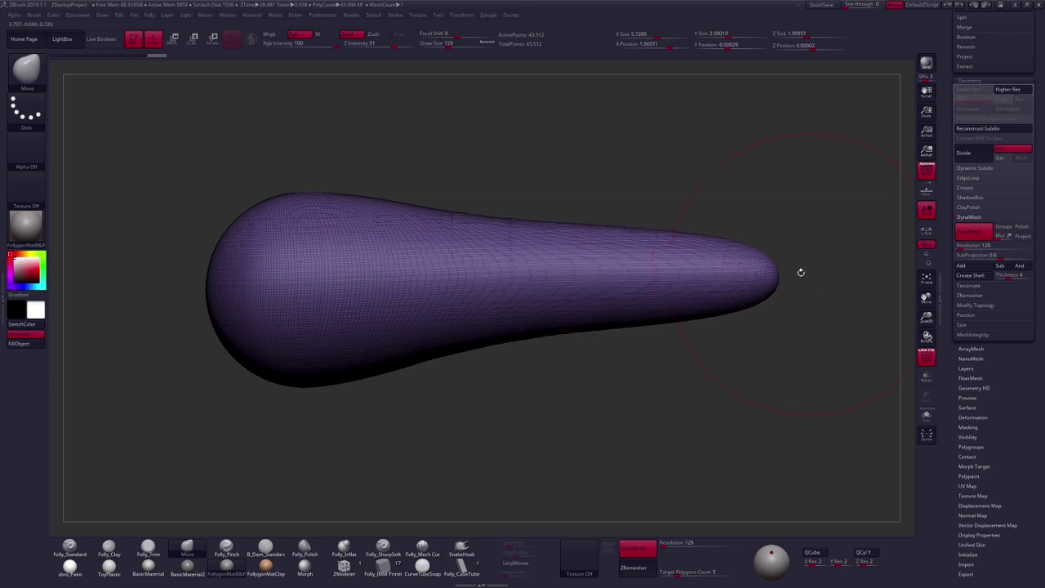
pyautogui.moveTo(684, 253); pyautogui.dragTo(730, 263)
pyautogui.moveTo(660, 300)
pyautogui.mouseDown(button='right')
pyautogui.moveTo(649, 364)
pyautogui.moveTo(571, 327)
pyautogui.moveTo(611, 306)
pyautogui.mouseUp(button='right')
pyautogui.keyDown('alt'); pyautogui.moveTo(541, 305); pyautogui.dragTo(559, 308, button='right'); pyautogui.keyUp('alt')
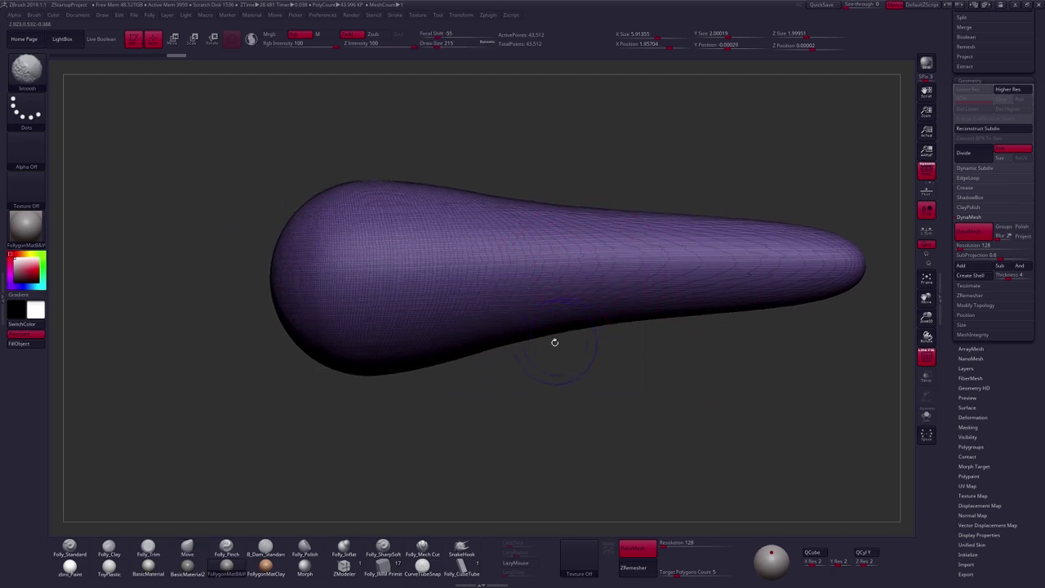
# - Turn off the polyframe display and put the ClayBuildup brush in the Folly_Mech Cut slot as the active brush
pyautogui.hotkey('shift', 'f')
pyautogui.keyDown('alt'); pyautogui.moveTo(515, 353); pyautogui.dragTo(534, 353, button='right'); pyautogui.keyUp('alt')
pyautogui.keyDown('alt'); pyautogui.moveTo(602, 326); pyautogui.dragTo(504, 364, button='right'); pyautogui.keyUp('alt')
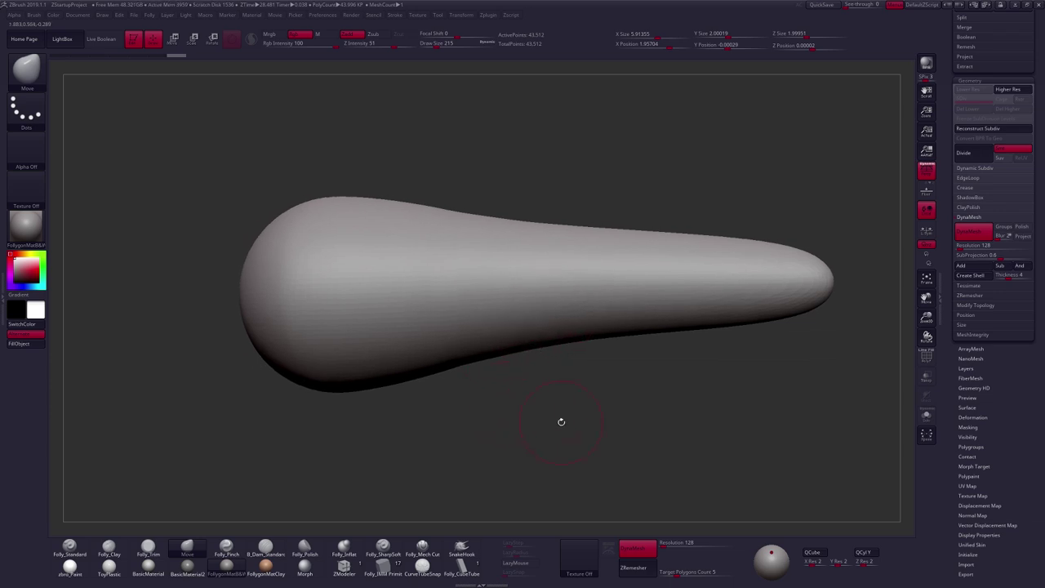
pyautogui.press('b')
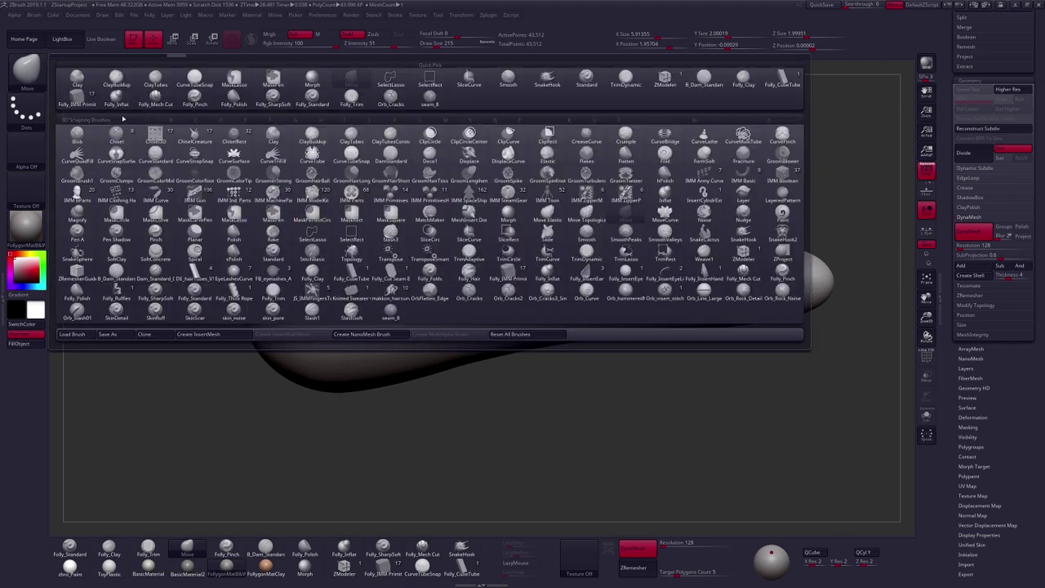
pyautogui.press('c')
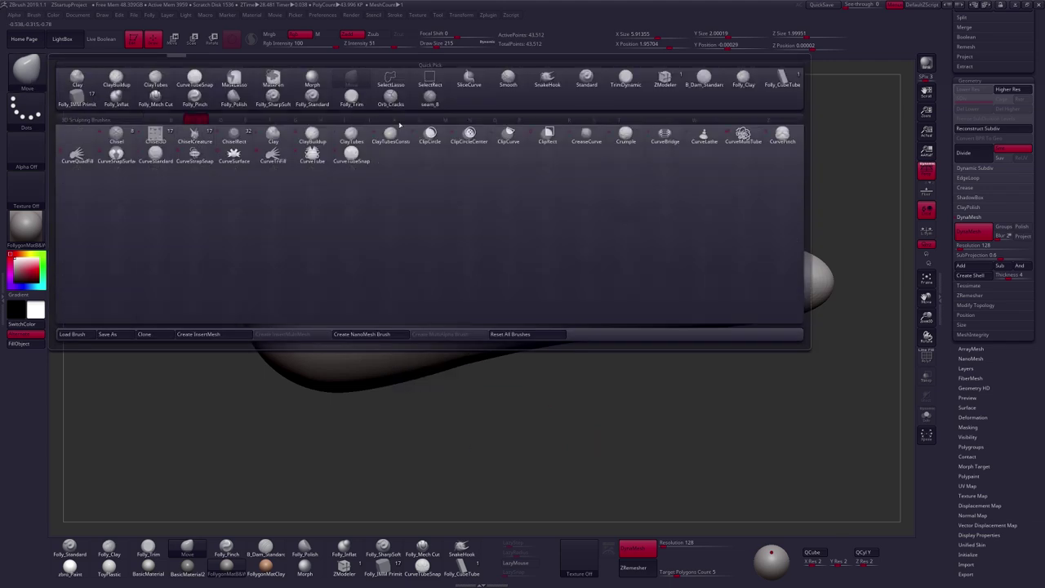
pyautogui.click(423, 547)
pyautogui.press('b')
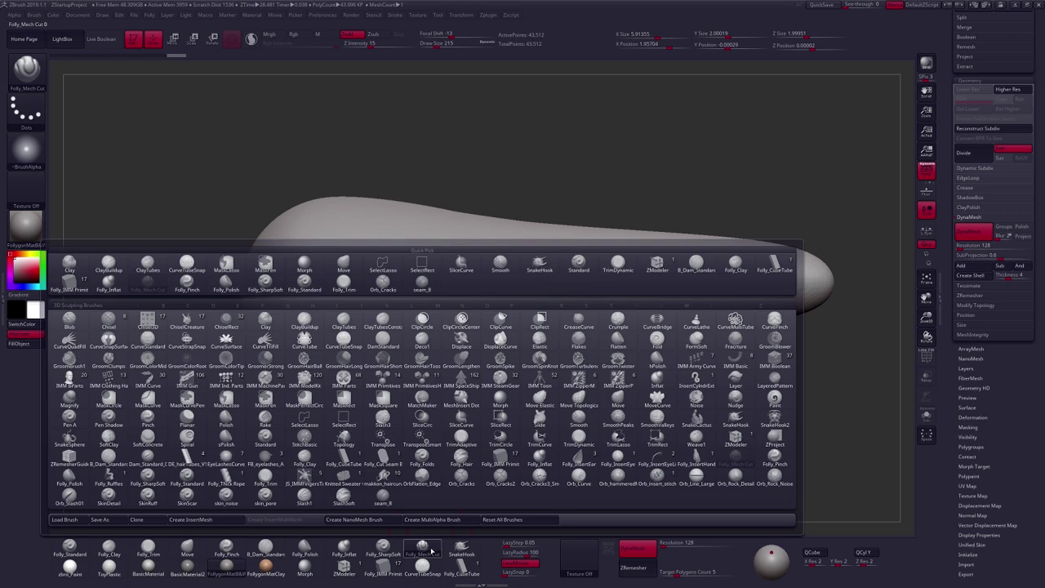
pyautogui.press('c')
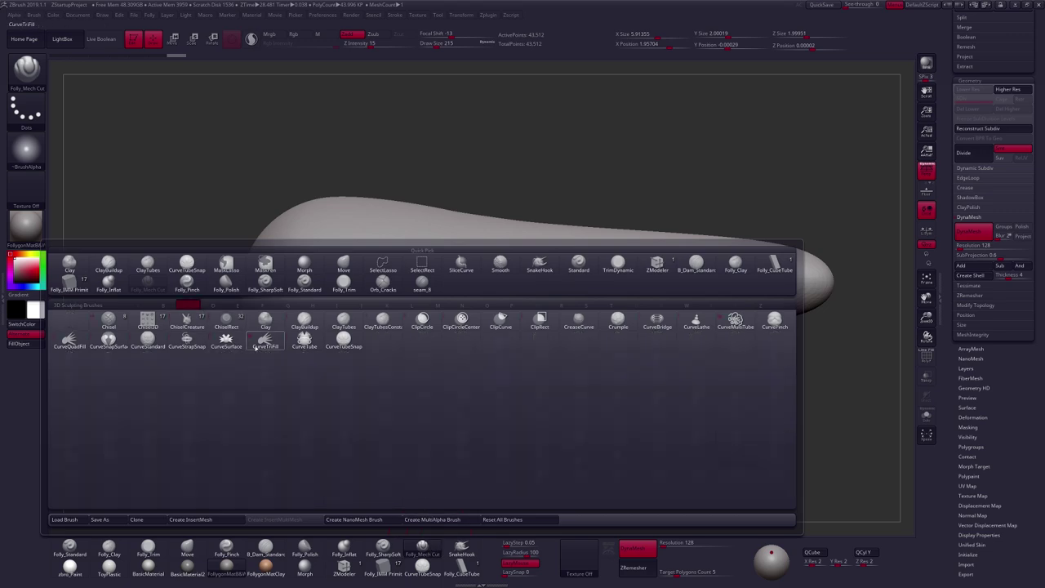
pyautogui.click(312, 325)
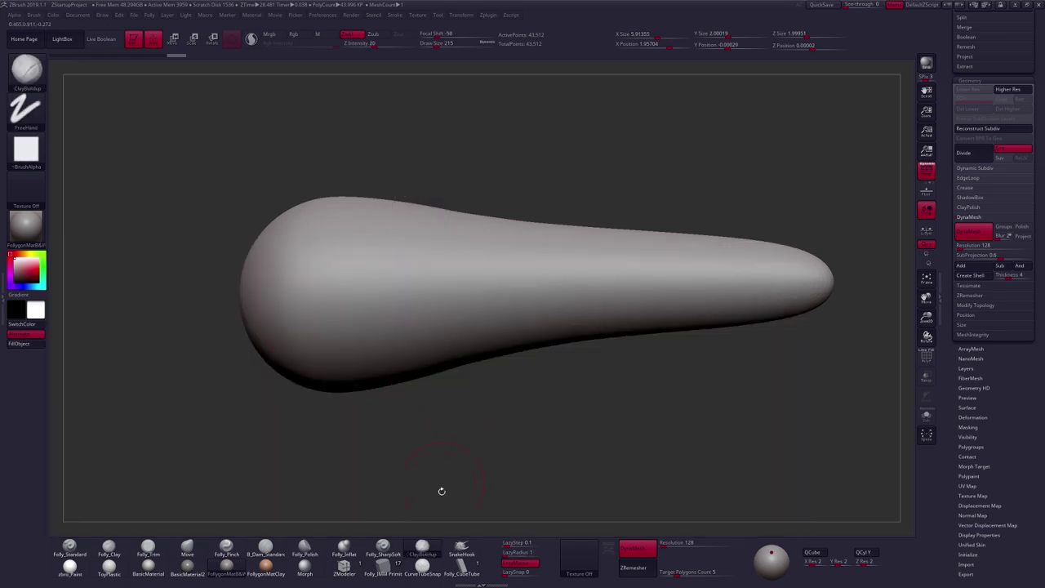
# - Set the ClayBuildup draw size to 121 and sculpt rough strokes on the rounded end of the shape
pyautogui.keyDown('alt'); pyautogui.moveTo(477, 425); pyautogui.dragTo(613, 412); pyautogui.keyUp('alt')
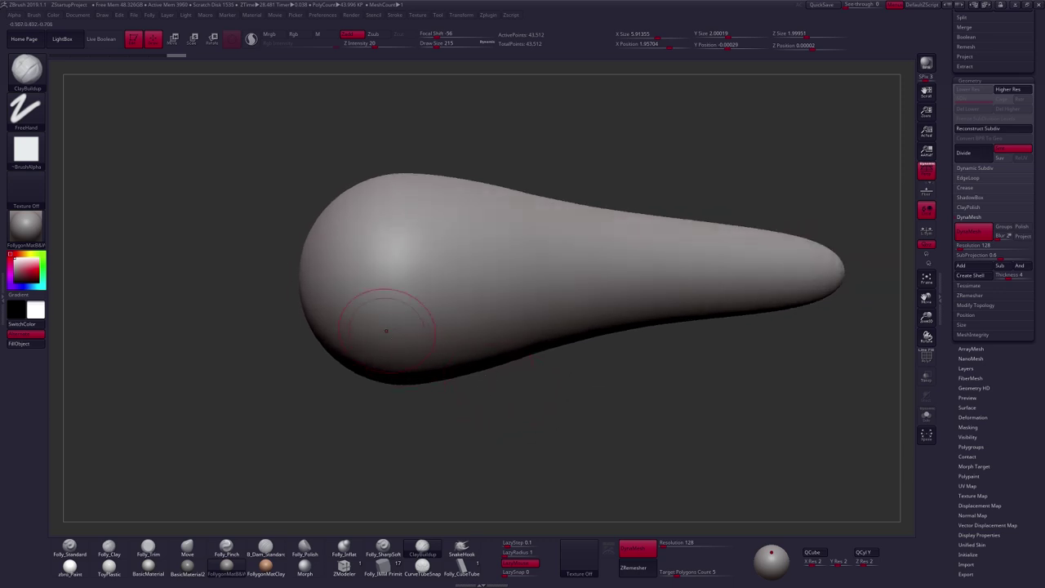
pyautogui.hotkey('shift', 'f')
pyautogui.moveTo(465, 431)
pyautogui.mouseDown()
pyautogui.moveTo(514, 431)
pyautogui.moveTo(498, 440)
pyautogui.moveTo(530, 453)
pyautogui.mouseUp()
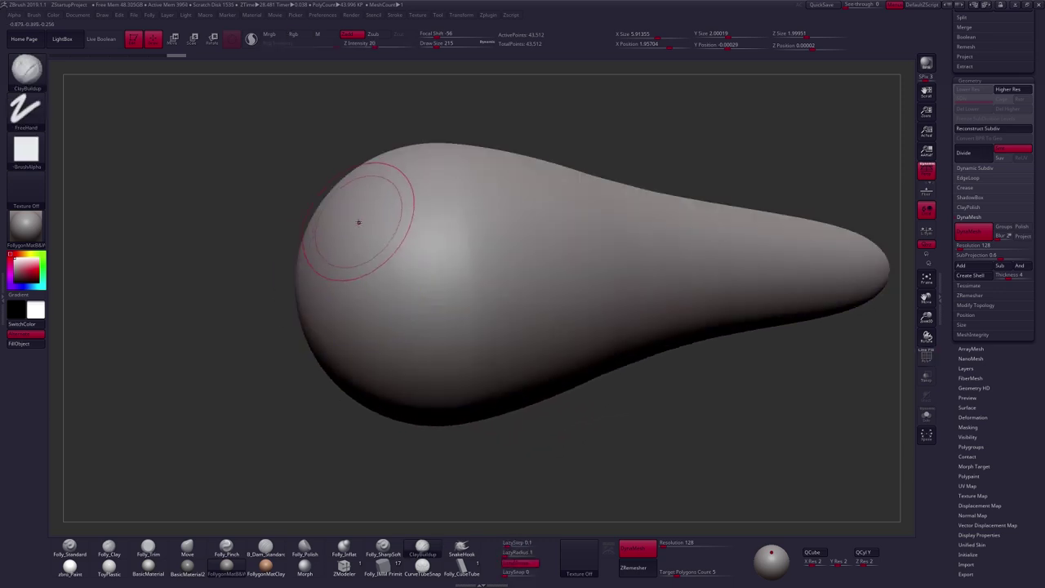
pyautogui.press('space')
pyautogui.moveTo(360, 221); pyautogui.dragTo(317, 264)
pyautogui.moveTo(368, 219)
pyautogui.mouseDown()
pyautogui.moveTo(338, 279)
pyautogui.moveTo(377, 238)
pyautogui.moveTo(371, 255)
pyautogui.moveTo(389, 279)
pyautogui.mouseUp()
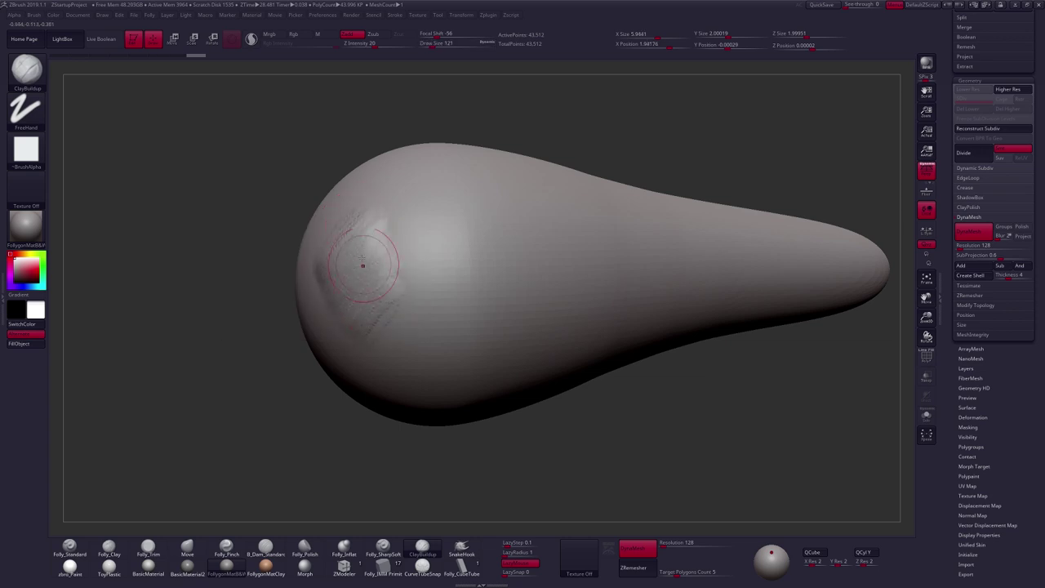
pyautogui.moveTo(359, 269); pyautogui.dragTo(392, 271)
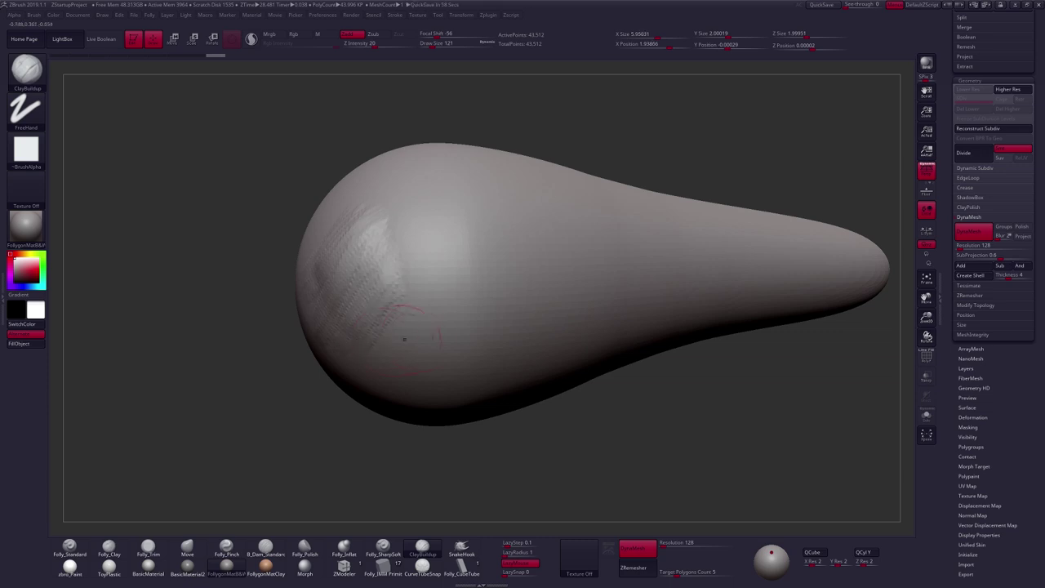
# - Sculpt ClayBuildup strokes from the rounded end along the stretched body to the narrow tip
pyautogui.moveTo(391, 272); pyautogui.dragTo(417, 329, button='right')
pyautogui.moveTo(374, 291)
pyautogui.mouseDown()
pyautogui.moveTo(408, 267)
pyautogui.moveTo(476, 277)
pyautogui.mouseUp()
pyautogui.moveTo(476, 278)
pyautogui.mouseDown(button='right')
pyautogui.moveTo(417, 305)
pyautogui.moveTo(374, 302)
pyautogui.mouseUp(button='right')
pyautogui.moveTo(372, 302)
pyautogui.mouseDown()
pyautogui.moveTo(366, 261)
pyautogui.moveTo(398, 302)
pyautogui.moveTo(432, 277)
pyautogui.moveTo(563, 282)
pyautogui.moveTo(641, 255)
pyautogui.moveTo(718, 278)
pyautogui.moveTo(841, 281)
pyautogui.mouseUp()
pyautogui.moveTo(841, 281); pyautogui.dragTo(483, 302, button='right')
pyautogui.moveTo(564, 266); pyautogui.dragTo(785, 286)
pyautogui.moveTo(651, 326)
pyautogui.keyDown('ctrl'); pyautogui.mouseDown(button='right')
pyautogui.moveTo(654, 303)
pyautogui.moveTo(620, 303)
pyautogui.mouseUp(button='right'); pyautogui.keyUp('ctrl')
pyautogui.moveTo(457, 269)
pyautogui.mouseDown()
pyautogui.moveTo(432, 265)
pyautogui.moveTo(407, 282)
pyautogui.mouseUp()
# - Check the sculpted strokes with the polyframe on, and add more ClayBuildup strokes on the rounded end
pyautogui.hotkey('shift', 'f')
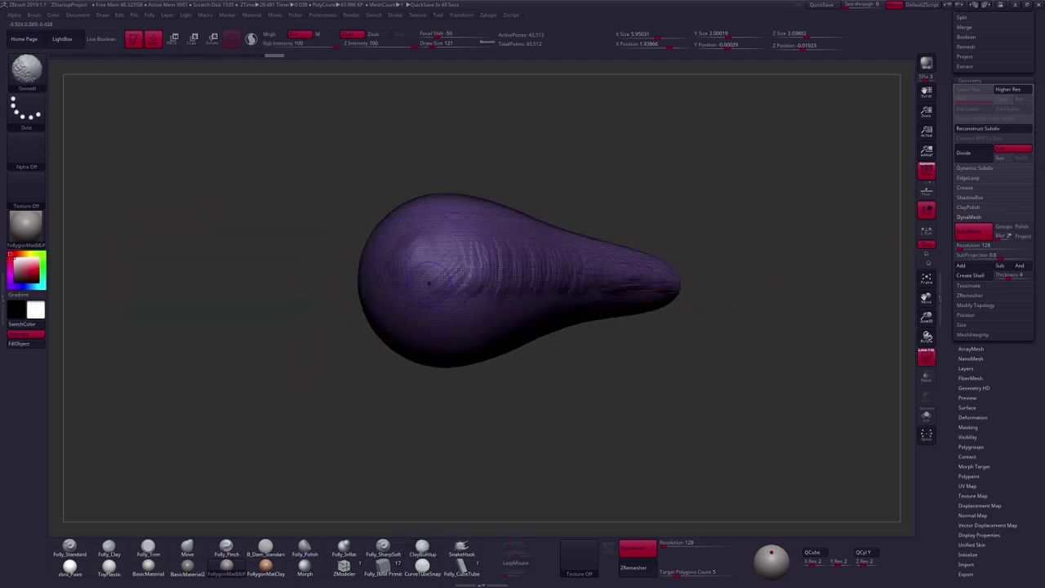
pyautogui.hotkey('shift', 'f')
pyautogui.moveTo(465, 307); pyautogui.dragTo(338, 345, button='right')
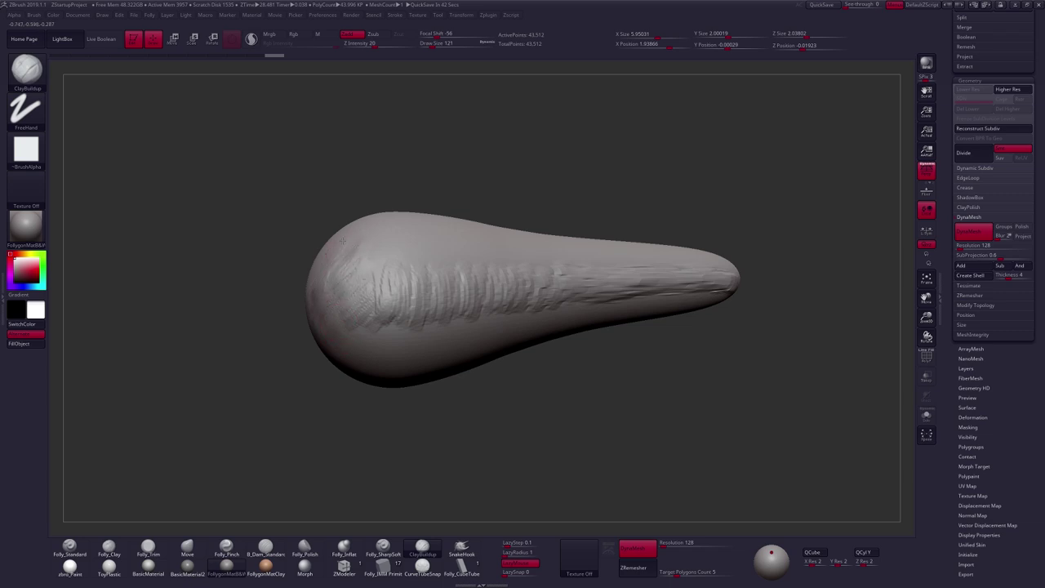
pyautogui.moveTo(349, 284)
pyautogui.mouseDown()
pyautogui.moveTo(317, 344)
pyautogui.moveTo(330, 335)
pyautogui.mouseUp()
# - Compare the polygon density of the rounded end and the stretched tip with the polyframe off and on
pyautogui.keyDown('alt'); pyautogui.moveTo(395, 370); pyautogui.dragTo(308, 304, button='right'); pyautogui.keyUp('alt')
pyautogui.hotkey('shift', 'f')
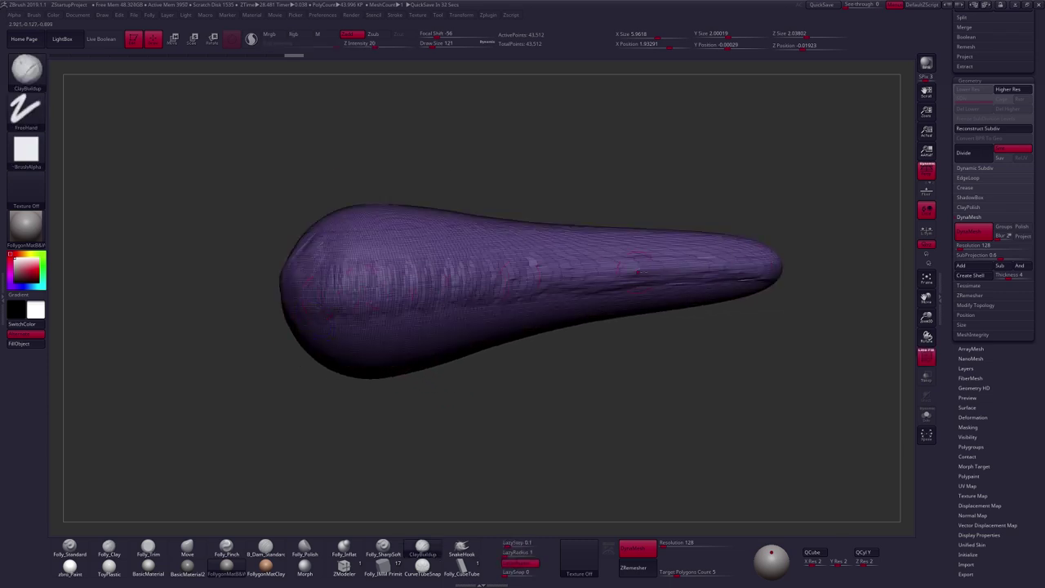
pyautogui.hotkey('shift', 'f')
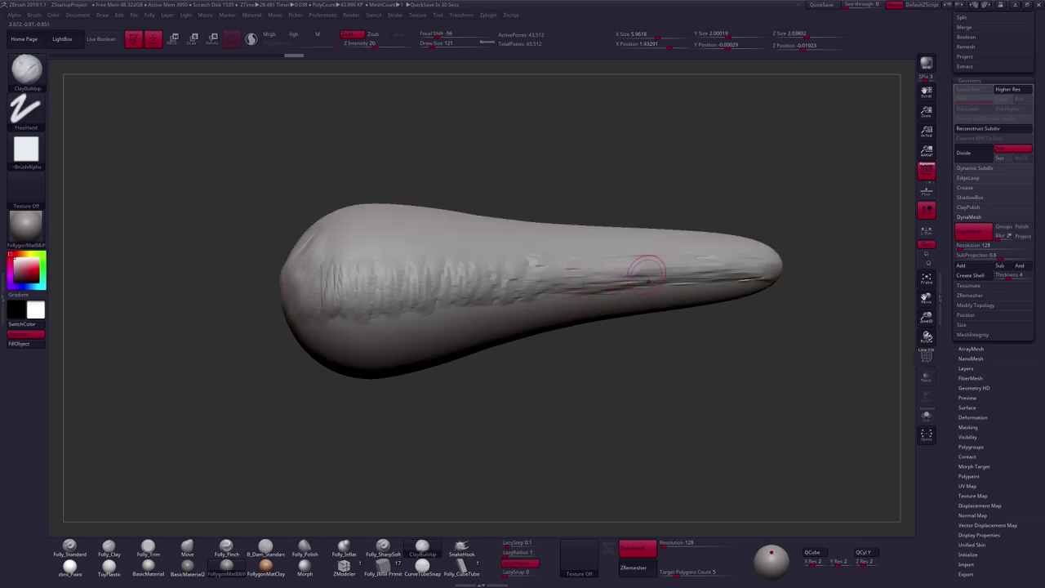
pyautogui.keyDown('alt'); pyautogui.moveTo(676, 268); pyautogui.dragTo(612, 279, button='right'); pyautogui.keyUp('alt')
pyautogui.hotkey('shift', 'f')
pyautogui.keyDown('ctrl'); pyautogui.moveTo(544, 303); pyautogui.dragTo(538, 336, button='right'); pyautogui.keyUp('ctrl')
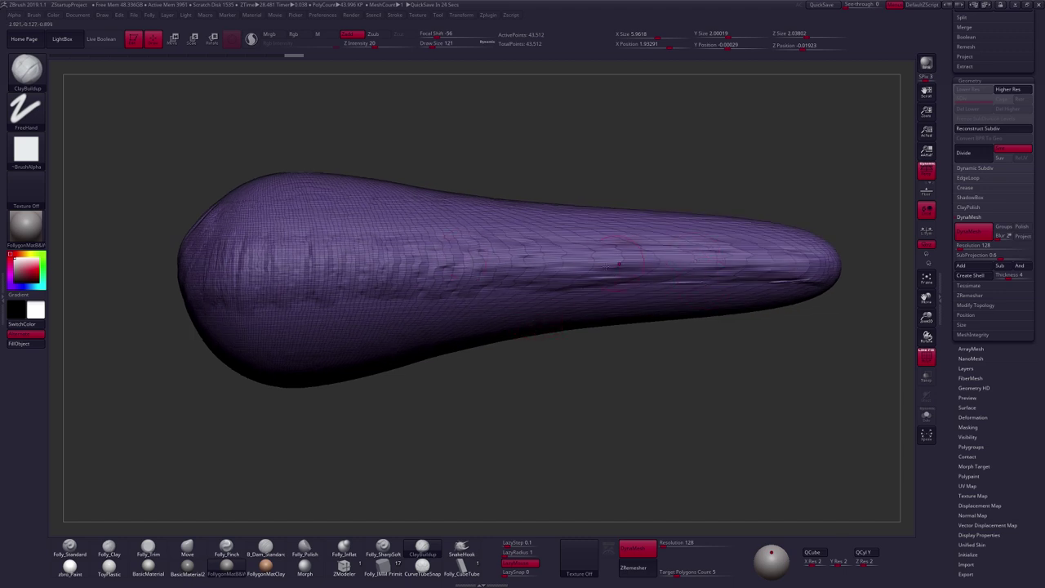
pyautogui.keyDown('ctrl'); pyautogui.moveTo(682, 238); pyautogui.dragTo(653, 267, button='right'); pyautogui.keyUp('ctrl')
pyautogui.moveTo(653, 267)
pyautogui.keyDown('alt'); pyautogui.mouseDown(button='right')
pyautogui.moveTo(624, 270)
pyautogui.moveTo(577, 301)
pyautogui.moveTo(588, 283)
pyautogui.mouseUp(button='right'); pyautogui.keyUp('alt')
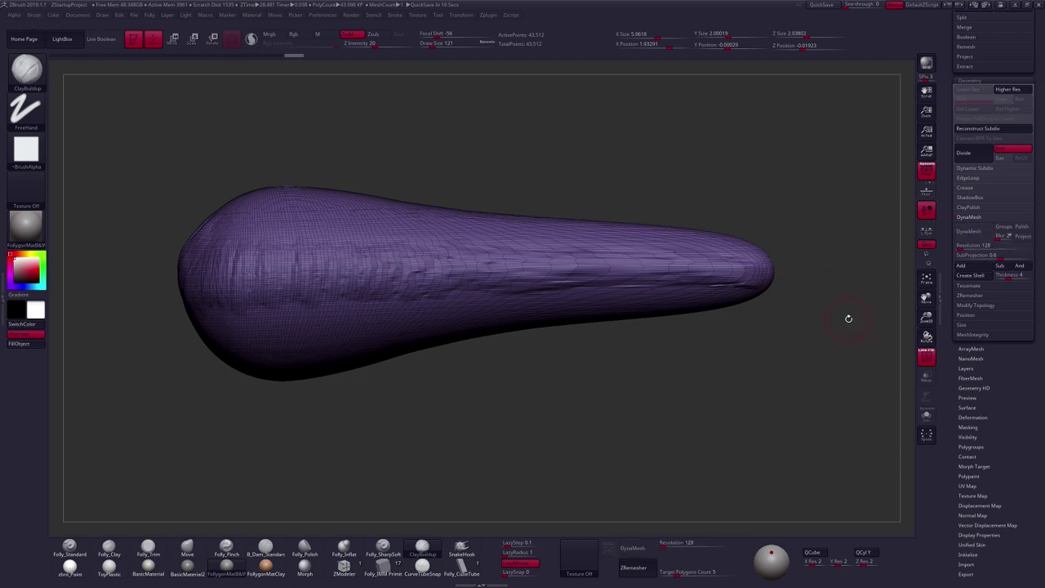
# - Try re-applying DynaMesh to the stretched shape at resolution 128, and undo the remesh
pyautogui.click(975, 236)
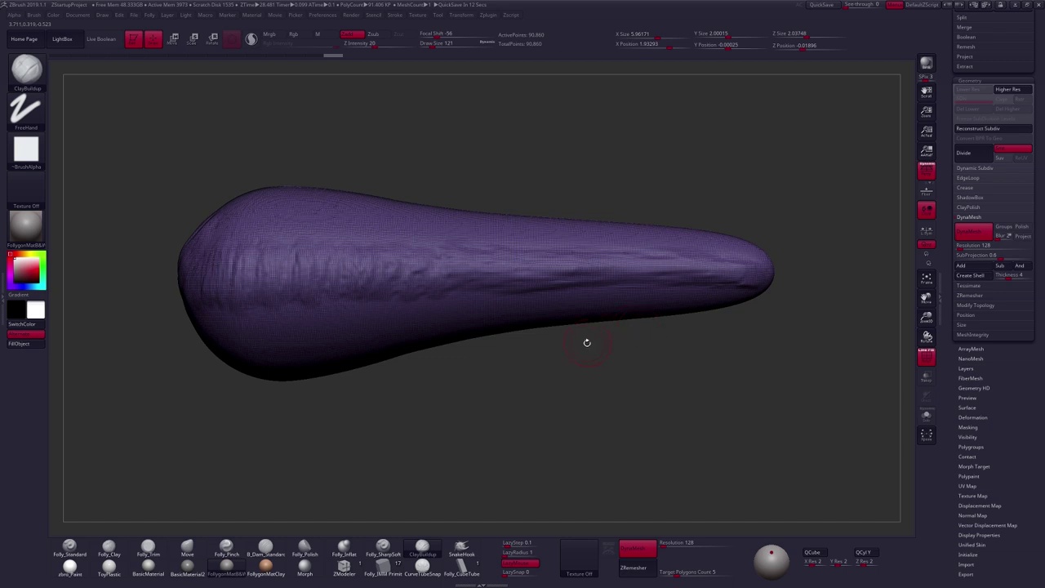
pyautogui.hotkey('ctrl', 'z')
pyautogui.hotkey('ctrl', 'z')
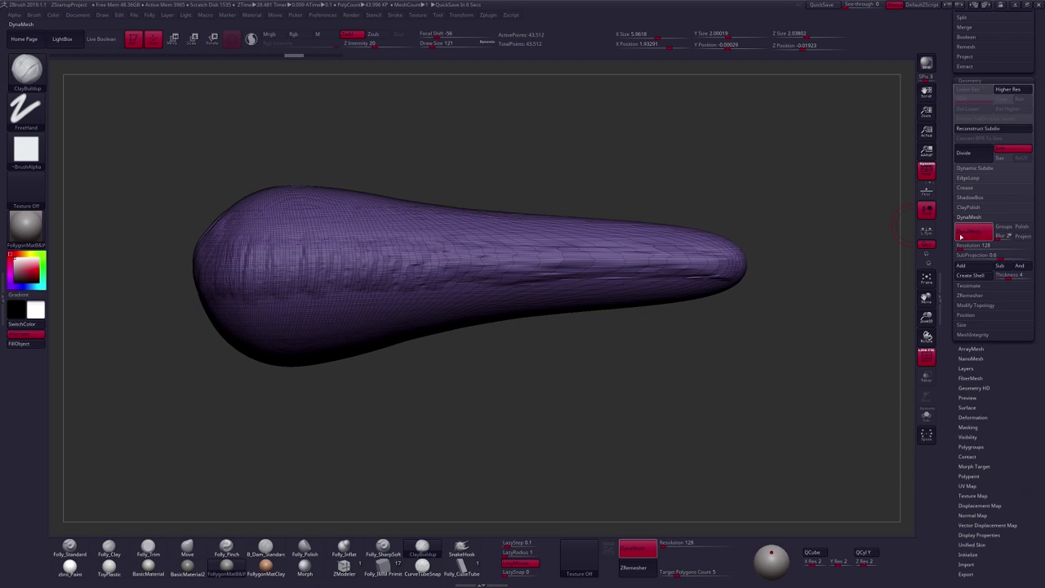
pyautogui.moveTo(675, 347); pyautogui.dragTo(620, 361)
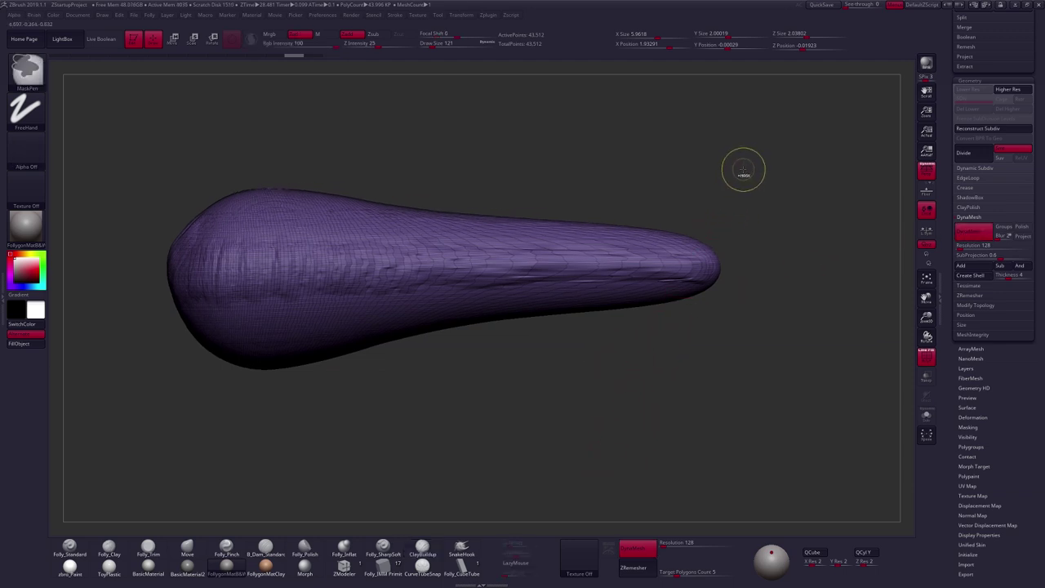
# - Re-apply DynaMesh to the stretched shape at resolution 128, and clear the mask from its narrow tip
pyautogui.keyDown('ctrl'); pyautogui.moveTo(744, 171); pyautogui.dragTo(816, 290); pyautogui.keyUp('ctrl')
pyautogui.keyDown('ctrl'); pyautogui.moveTo(758, 327); pyautogui.dragTo(642, 209); pyautogui.keyUp('ctrl')
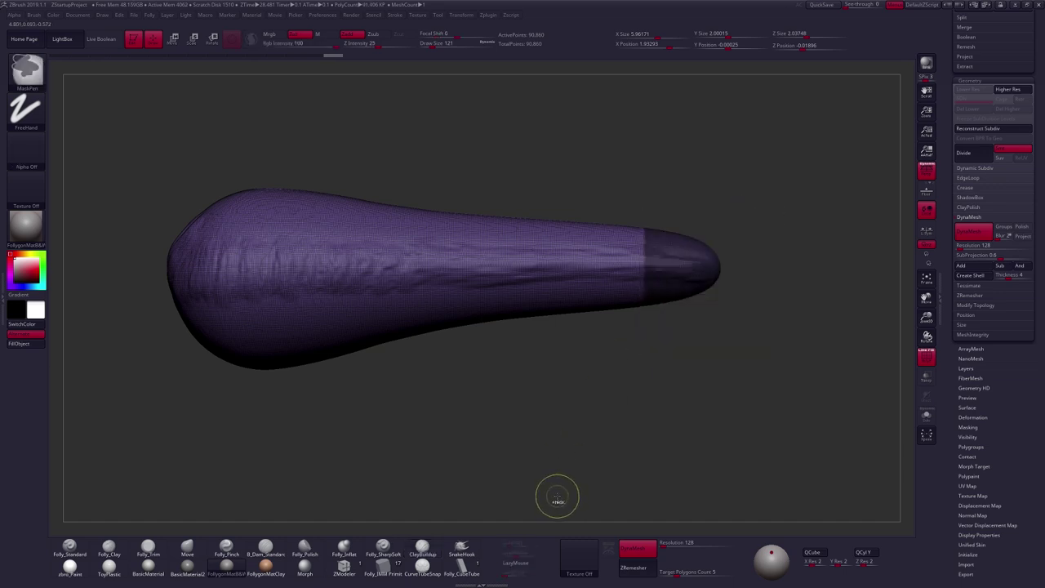
pyautogui.keyDown('ctrl'); pyautogui.click(558, 497); pyautogui.keyUp('ctrl')
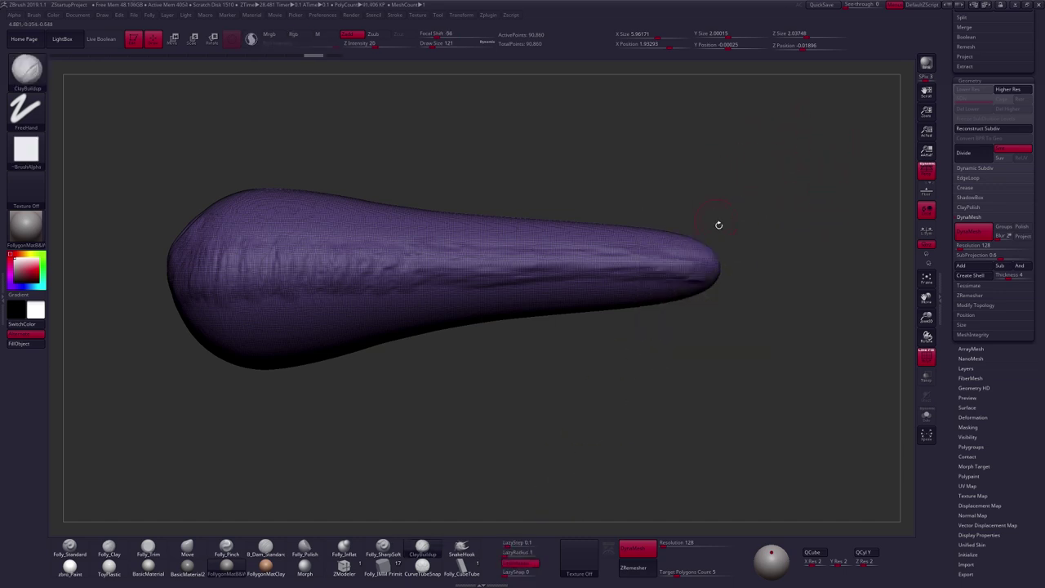
pyautogui.hotkey('ctrl', 'z')
pyautogui.keyDown('ctrl'); pyautogui.moveTo(756, 142); pyautogui.dragTo(812, 216); pyautogui.keyUp('ctrl')
# - Sculpt ClayBuildup strokes along the remeshed body to its tip, and check them with the polyframe off and on
pyautogui.keyDown('ctrl'); pyautogui.moveTo(478, 306); pyautogui.dragTo(499, 348, button='right'); pyautogui.keyUp('ctrl')
pyautogui.hotkey('shift', 'f')
pyautogui.moveTo(200, 235)
pyautogui.mouseDown()
pyautogui.moveTo(276, 211)
pyautogui.moveTo(307, 229)
pyautogui.moveTo(383, 239)
pyautogui.moveTo(469, 216)
pyautogui.moveTo(574, 230)
pyautogui.mouseUp()
pyautogui.moveTo(658, 228)
pyautogui.mouseDown()
pyautogui.moveTo(685, 247)
pyautogui.moveTo(758, 240)
pyautogui.moveTo(741, 270)
pyautogui.moveTo(705, 282)
pyautogui.mouseUp()
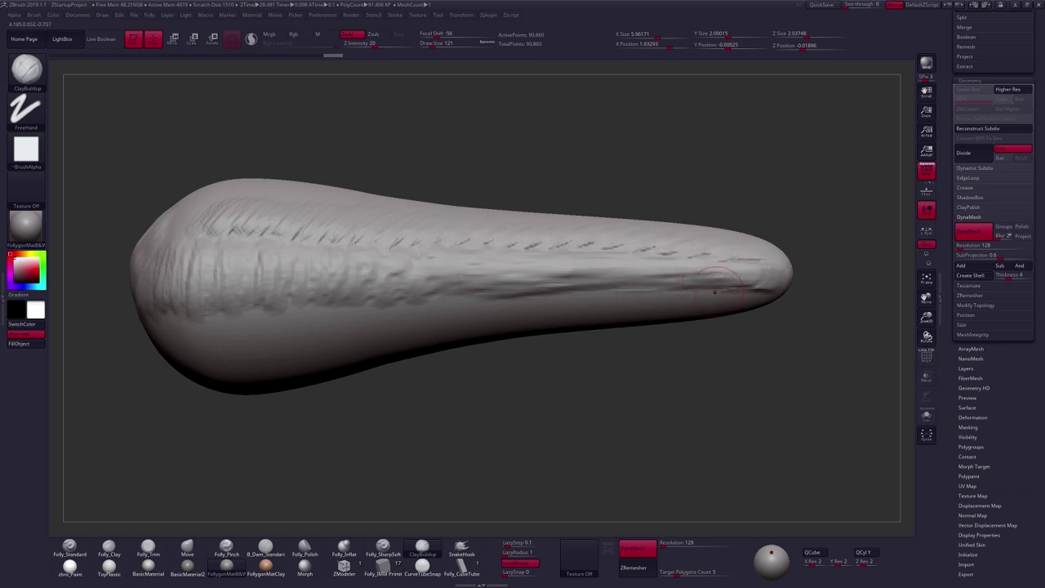
pyautogui.moveTo(682, 329)
pyautogui.mouseDown()
pyautogui.moveTo(641, 378)
pyautogui.moveTo(684, 393)
pyautogui.mouseUp()
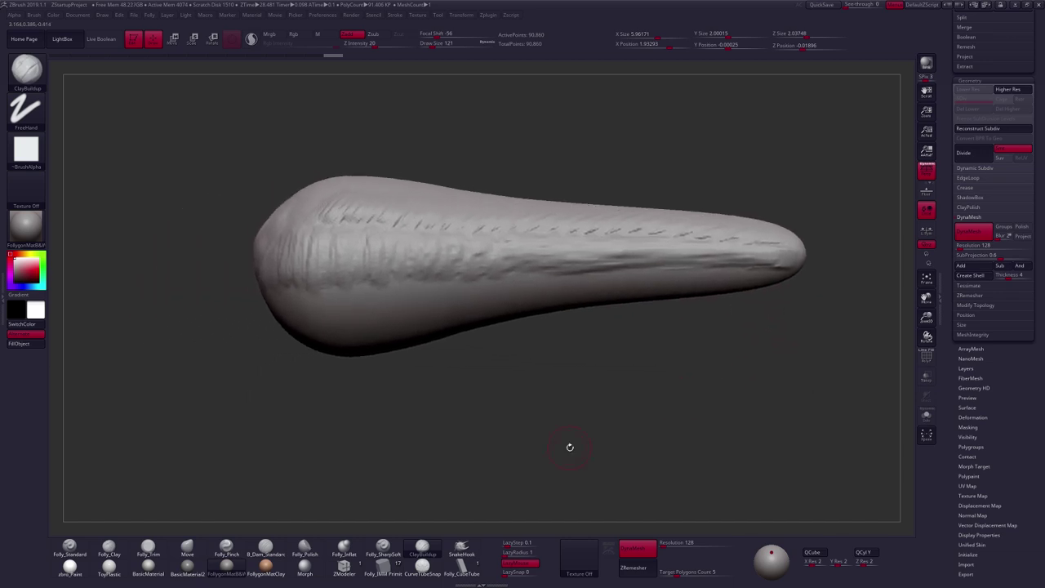
pyautogui.keyDown('alt'); pyautogui.moveTo(604, 317); pyautogui.dragTo(606, 307); pyautogui.keyUp('alt')
pyautogui.press('shift')
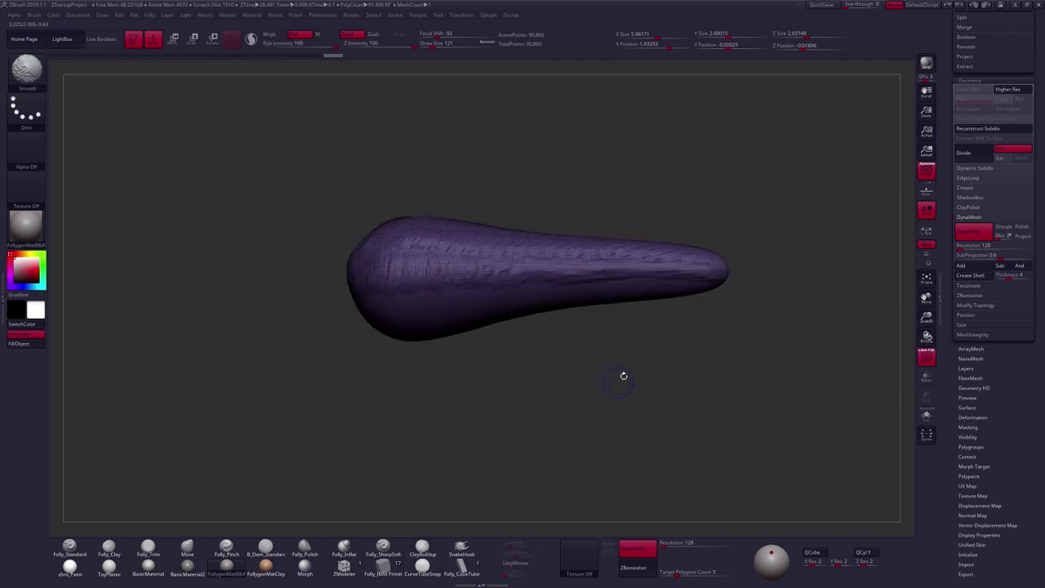
pyautogui.hotkey('shift', 'f')
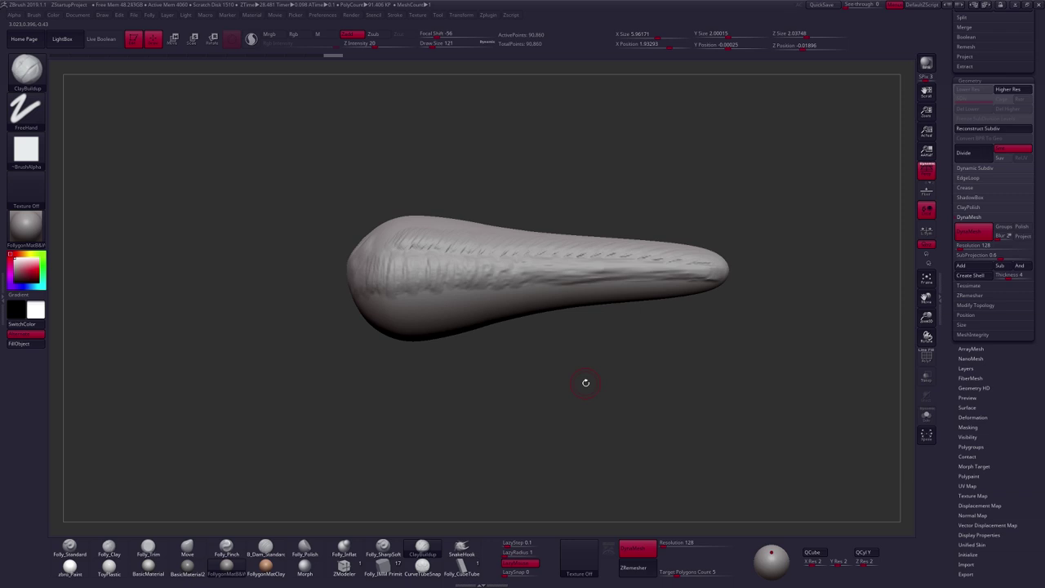
pyautogui.moveTo(431, 325); pyautogui.dragTo(421, 346, button='right')
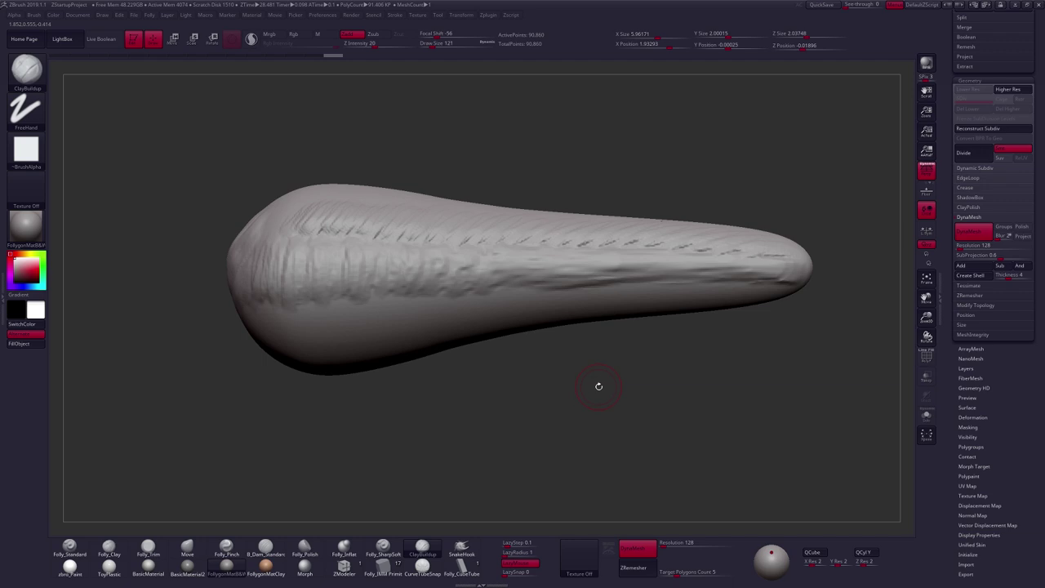
# - Insert a sphere from the IMM Primitives brush on the underside of the body's rounded part
pyautogui.press('b')
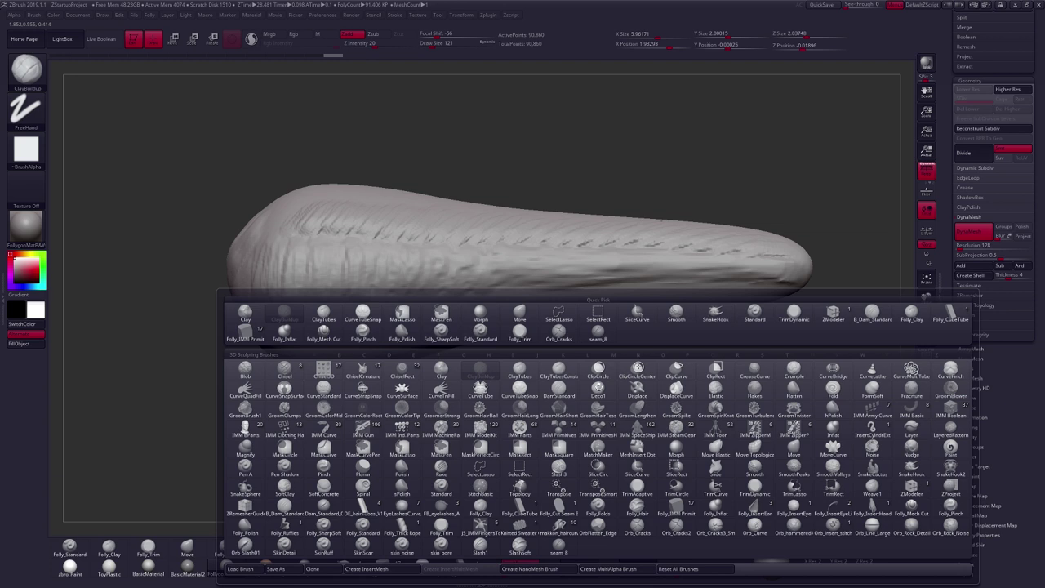
pyautogui.press('i')
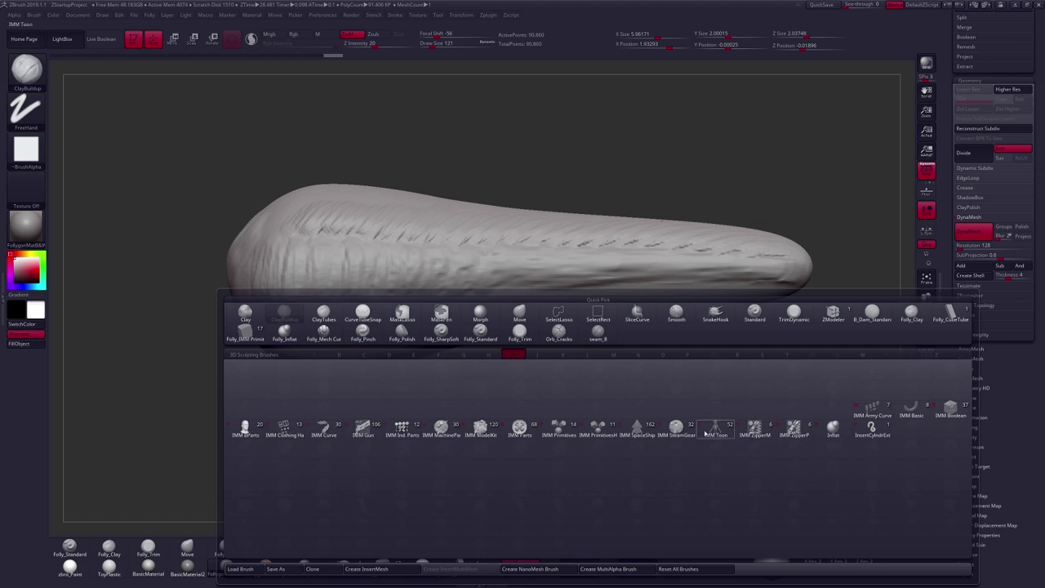
pyautogui.click(563, 431)
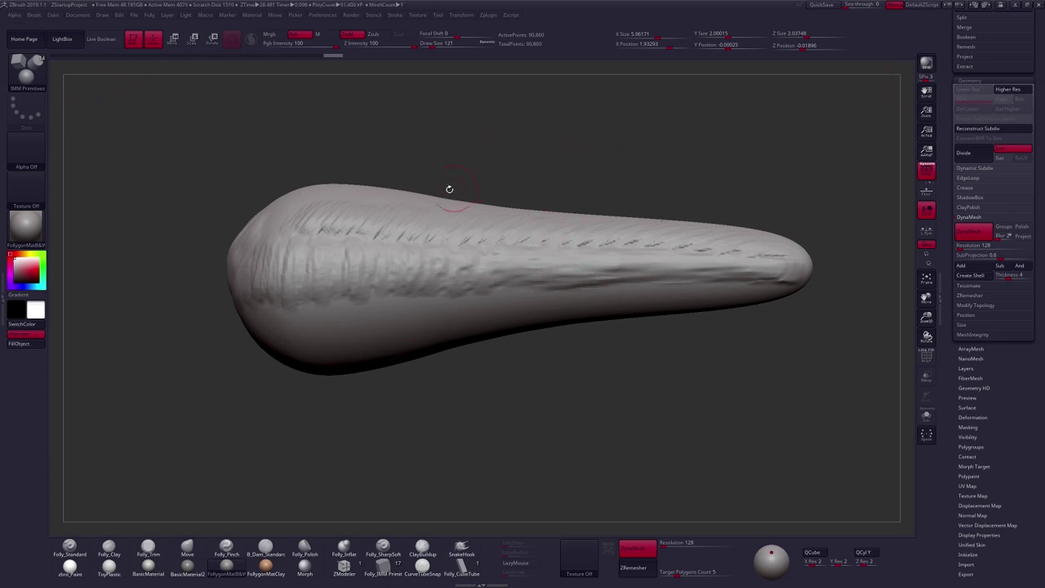
pyautogui.press('m')
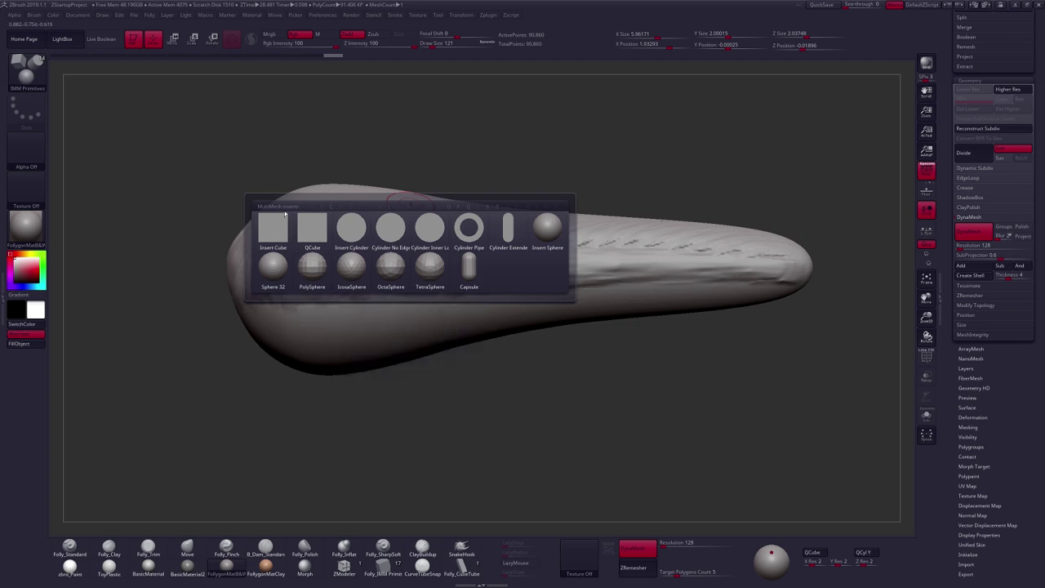
pyautogui.click(547, 230)
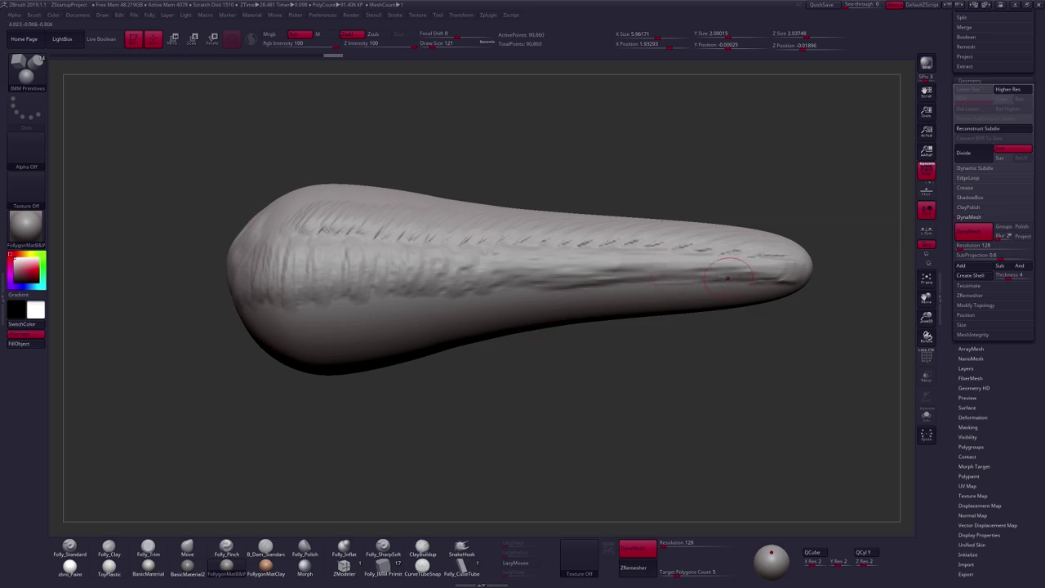
pyautogui.moveTo(339, 334); pyautogui.dragTo(380, 367)
pyautogui.moveTo(441, 386); pyautogui.dragTo(539, 351)
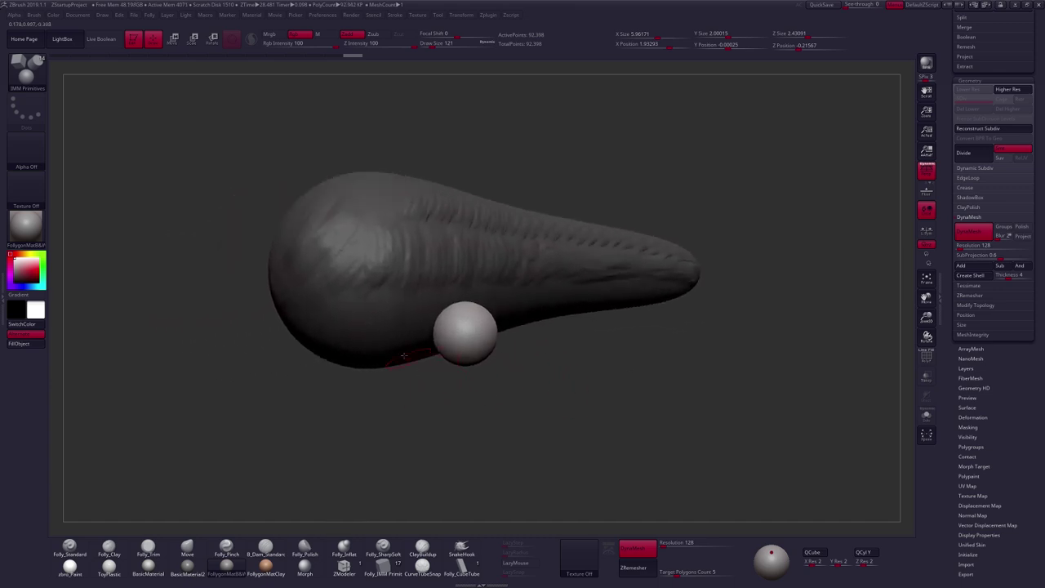
# - Set the insert brush's depth Imbed value to 0
pyautogui.click(34, 16)
pyautogui.moveTo(77, 421); pyautogui.dragTo(80, 259)
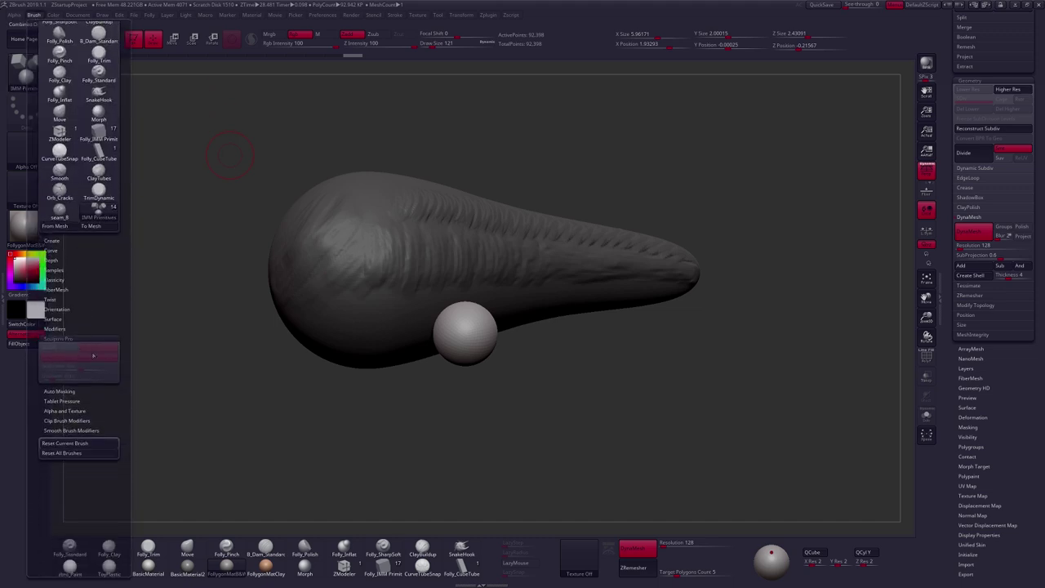
pyautogui.click(79, 258)
pyautogui.moveTo(69, 260); pyautogui.dragTo(68, 277)
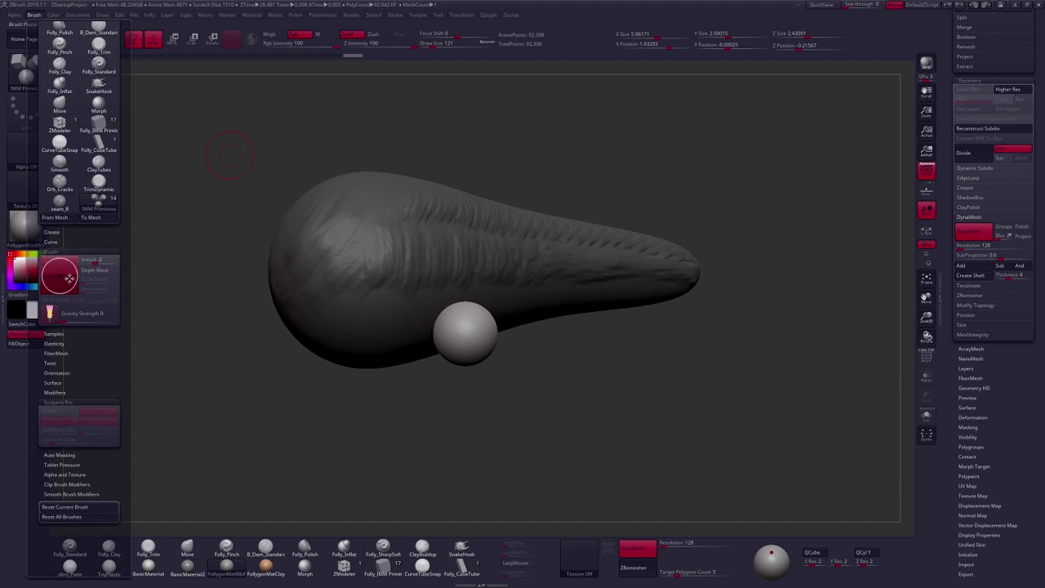
pyautogui.click(98, 262)
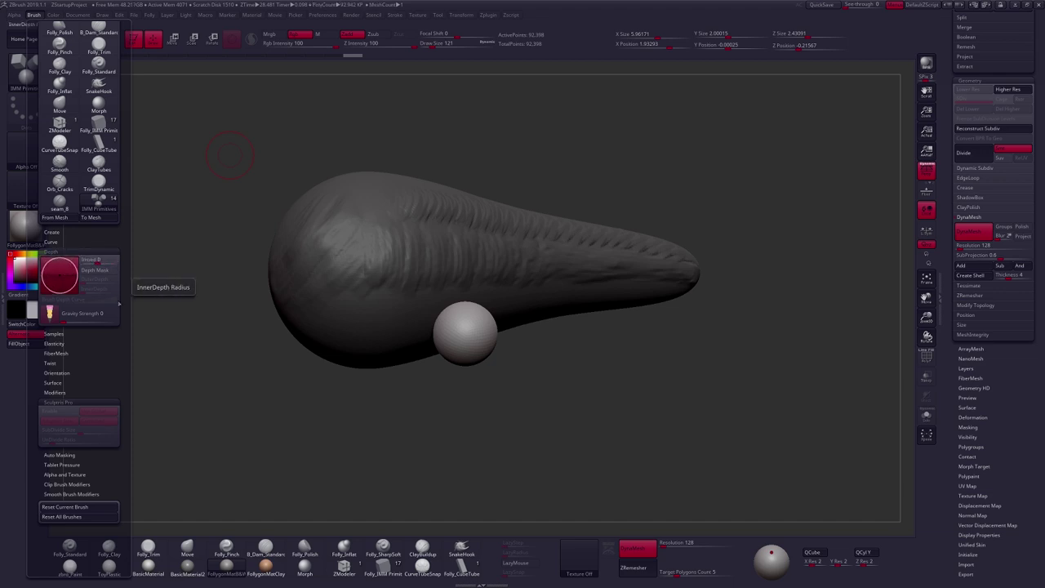
# - Undo the inserted sphere and insert a new one partly embedded in the side of the rounded body
pyautogui.hotkey('ctrl', 'z')
pyautogui.moveTo(446, 315); pyautogui.dragTo(467, 347)
pyautogui.moveTo(467, 347); pyautogui.dragTo(466, 369, button='right')
pyautogui.moveTo(553, 374); pyautogui.dragTo(487, 411)
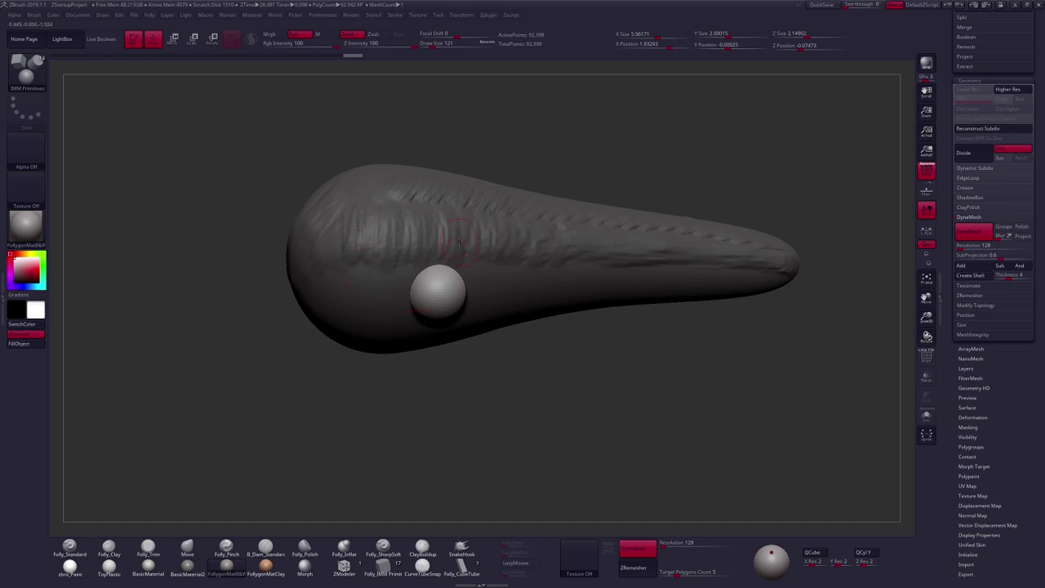
pyautogui.moveTo(547, 372); pyautogui.dragTo(500, 418)
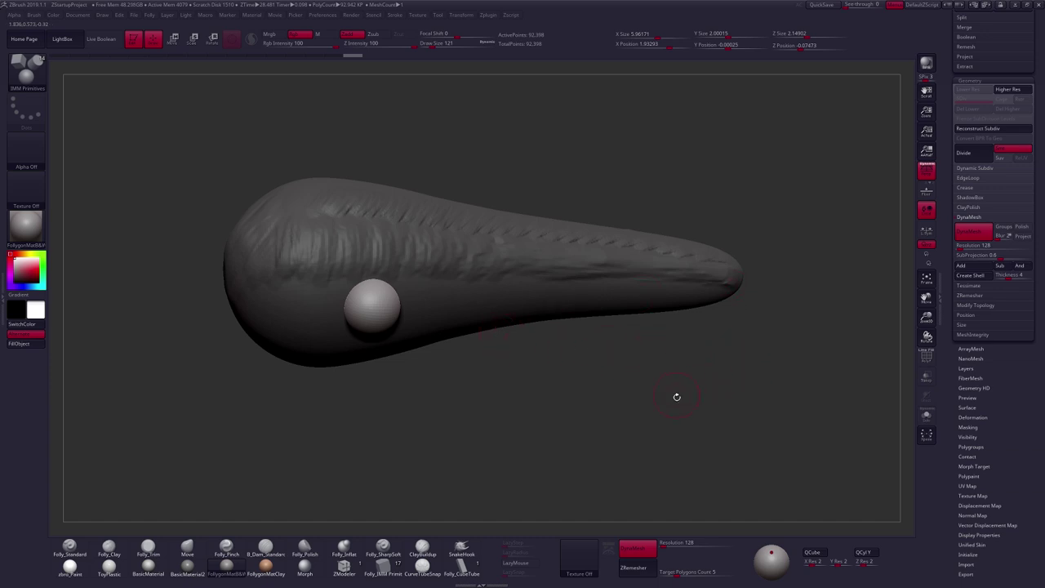
# - Clear the mask from the body, and turn on the polyframe to examine the polygroups of the body and sphere
pyautogui.press('ctrl')
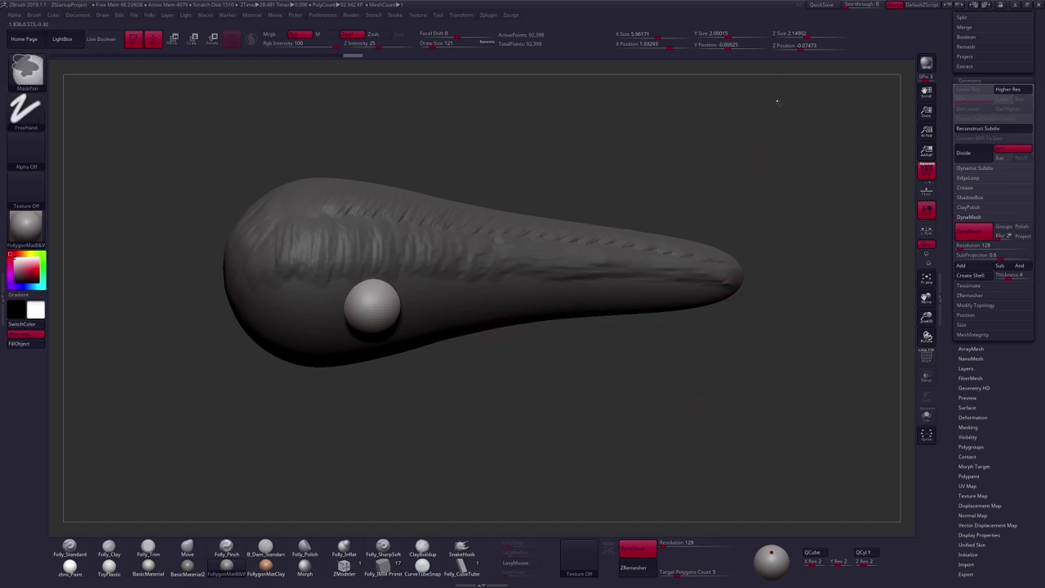
pyautogui.keyDown('ctrl'); pyautogui.moveTo(774, 100); pyautogui.dragTo(811, 145); pyautogui.keyUp('ctrl')
pyautogui.keyDown('ctrl'); pyautogui.moveTo(846, 187); pyautogui.dragTo(851, 186); pyautogui.keyUp('ctrl')
pyautogui.keyDown('alt'); pyautogui.moveTo(543, 341); pyautogui.dragTo(644, 317); pyautogui.keyUp('alt')
pyautogui.click(926, 359)
pyautogui.moveTo(563, 326); pyautogui.dragTo(615, 311)
pyautogui.keyDown('ctrl'); pyautogui.moveTo(556, 244); pyautogui.dragTo(574, 287, button='right'); pyautogui.keyUp('ctrl')
pyautogui.moveTo(573, 287); pyautogui.dragTo(565, 320)
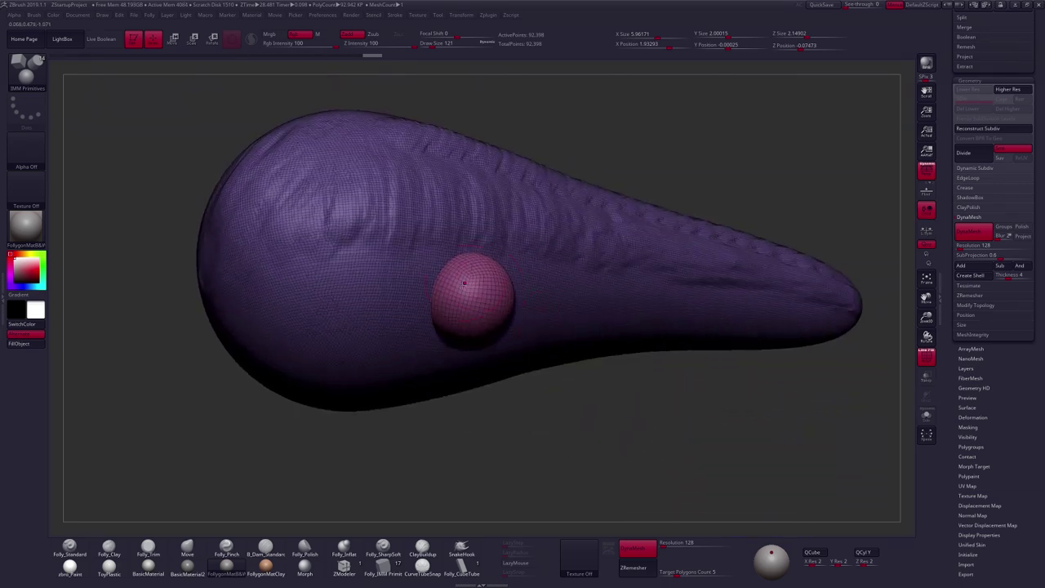
# - Sculpt ClayBuildup strokes on the inserted sphere and on the rounded body beside it
pyautogui.press('b')
pyautogui.press('m')
pyautogui.press('v')
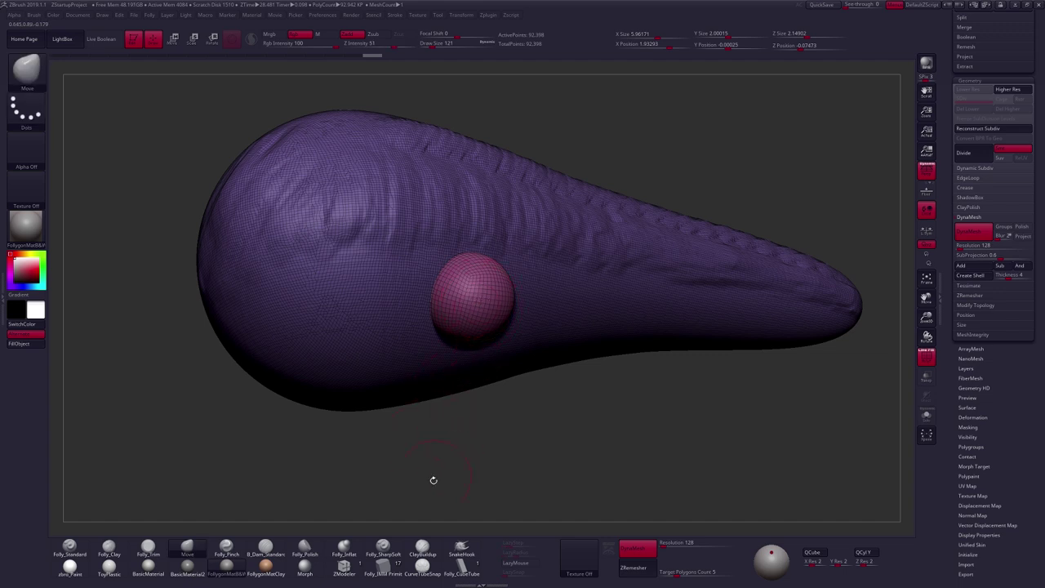
pyautogui.press('b')
pyautogui.press('c')
pyautogui.press('b')
pyautogui.moveTo(366, 291)
pyautogui.mouseDown()
pyautogui.moveTo(331, 333)
pyautogui.moveTo(358, 367)
pyautogui.mouseUp()
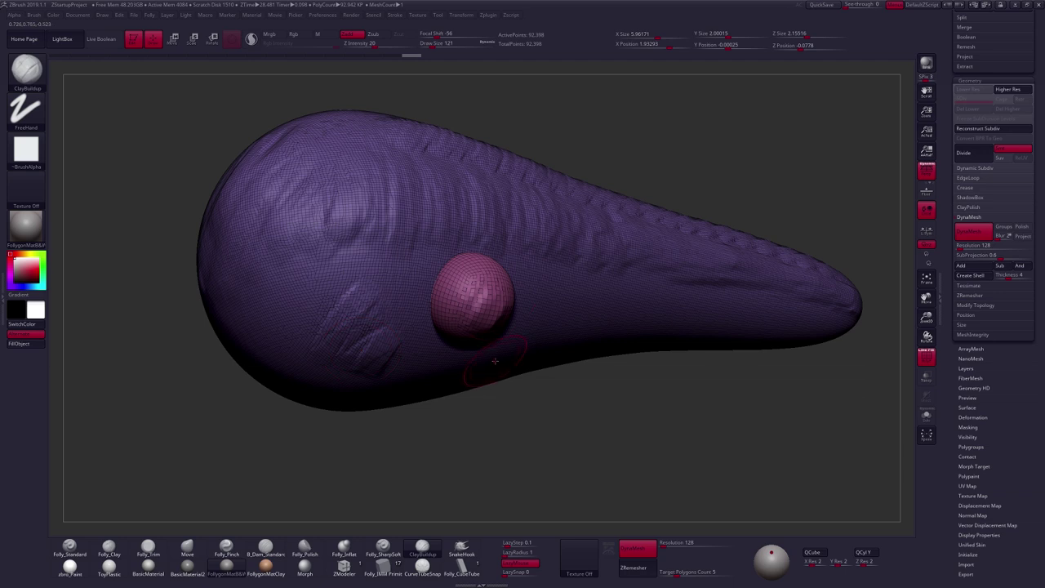
# - Isolate the inserted sphere's polygroup to view it alone, and bring the body back
pyautogui.hotkey('ctrl', 'shift')
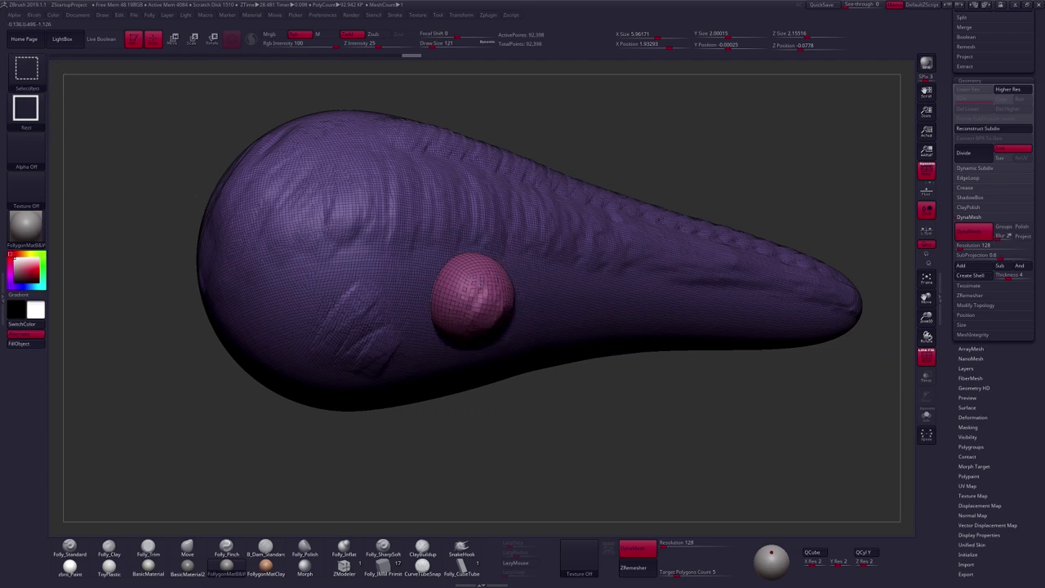
pyautogui.keyDown('ctrl'); pyautogui.keyDown('shift'); pyautogui.click(494, 295); pyautogui.keyUp('shift'); pyautogui.keyUp('ctrl')
pyautogui.moveTo(493, 296)
pyautogui.keyDown('ctrl'); pyautogui.mouseDown(button='right')
pyautogui.moveTo(538, 323)
pyautogui.moveTo(562, 290)
pyautogui.moveTo(543, 312)
pyautogui.moveTo(564, 315)
pyautogui.moveTo(527, 307)
pyautogui.moveTo(615, 322)
pyautogui.moveTo(556, 329)
pyautogui.mouseUp(button='right'); pyautogui.keyUp('ctrl')
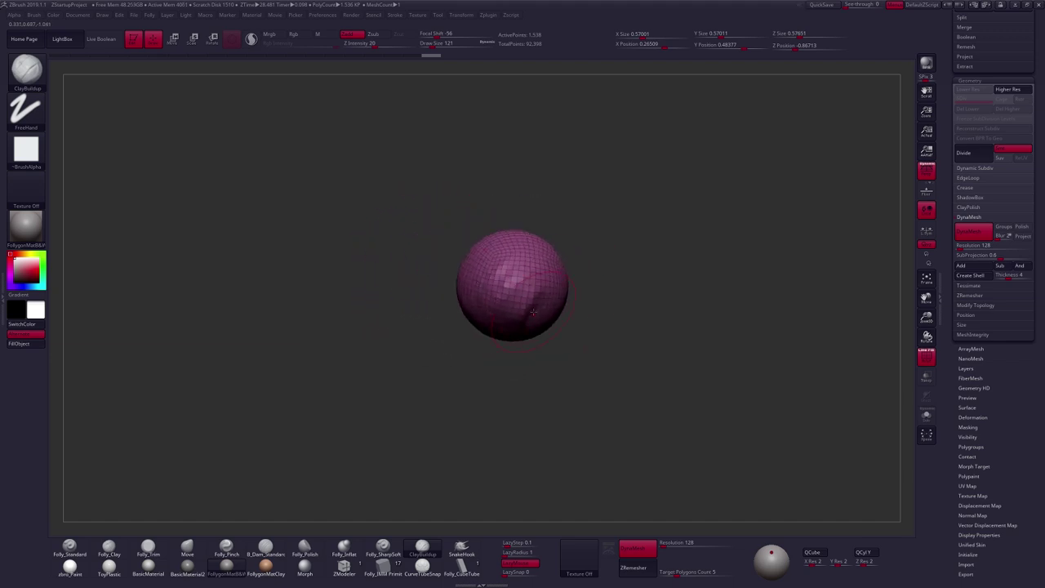
pyautogui.hotkey('ctrl', 'z')
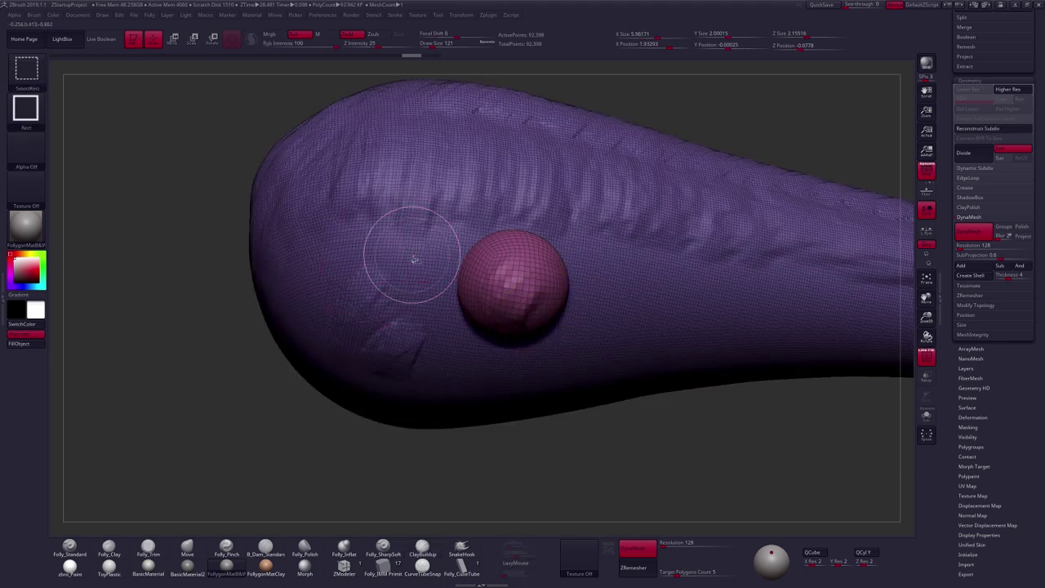
# - Isolate the body's polygroup to view it without the sphere, and unhide the whole mesh
pyautogui.keyDown('ctrl'); pyautogui.keyDown('shift'); pyautogui.click(414, 259); pyautogui.keyUp('shift'); pyautogui.keyUp('ctrl')
pyautogui.press('b')
pyautogui.press('c')
pyautogui.press('b')
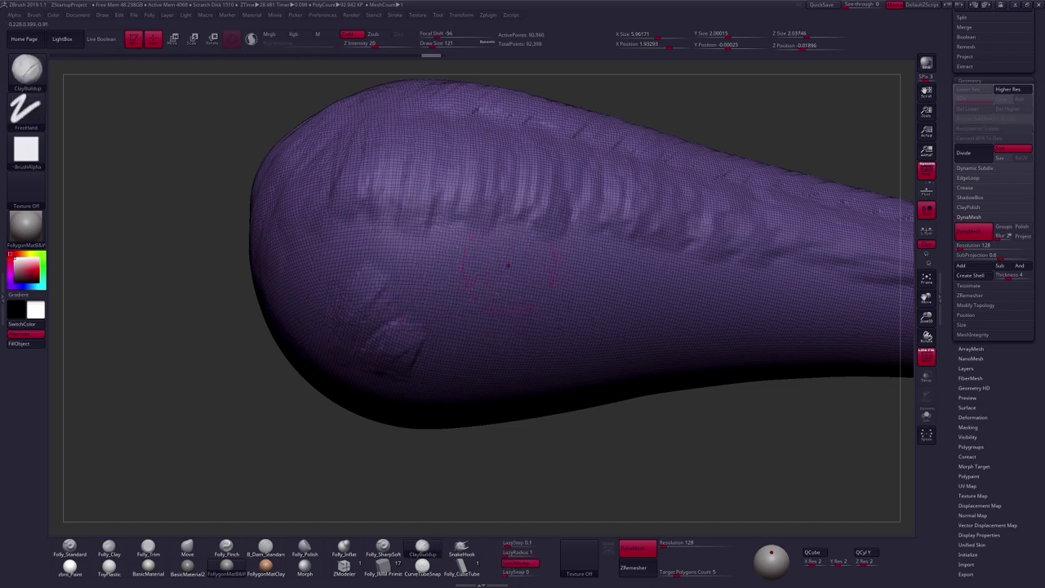
pyautogui.moveTo(466, 285)
pyautogui.keyDown('ctrl'); pyautogui.mouseDown(button='right')
pyautogui.moveTo(540, 308)
pyautogui.moveTo(469, 294)
pyautogui.mouseUp(button='right'); pyautogui.keyUp('ctrl')
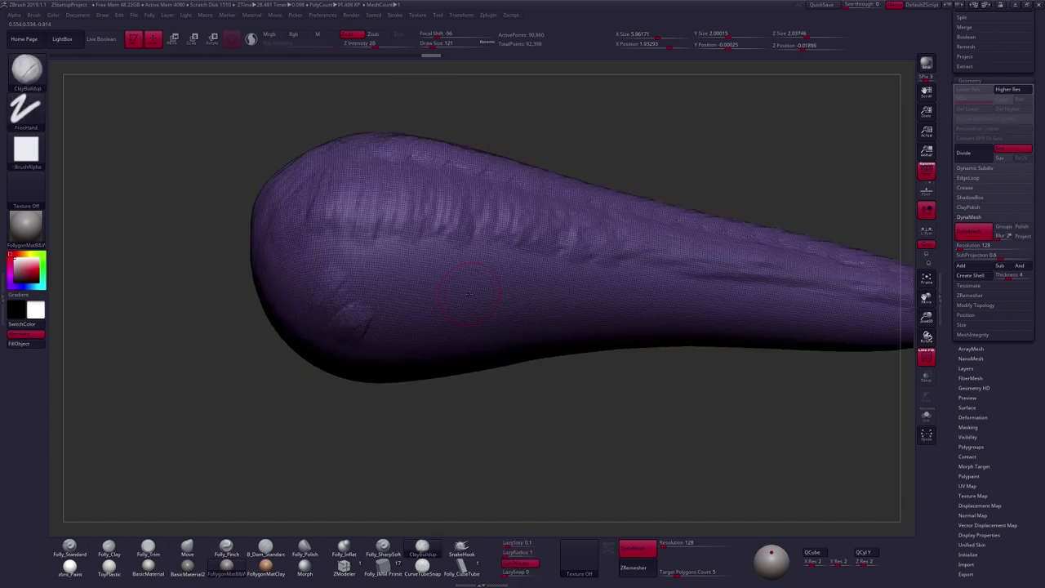
pyautogui.keyDown('ctrl'); pyautogui.keyDown('shift'); pyautogui.click(467, 296); pyautogui.keyUp('shift'); pyautogui.keyUp('ctrl')
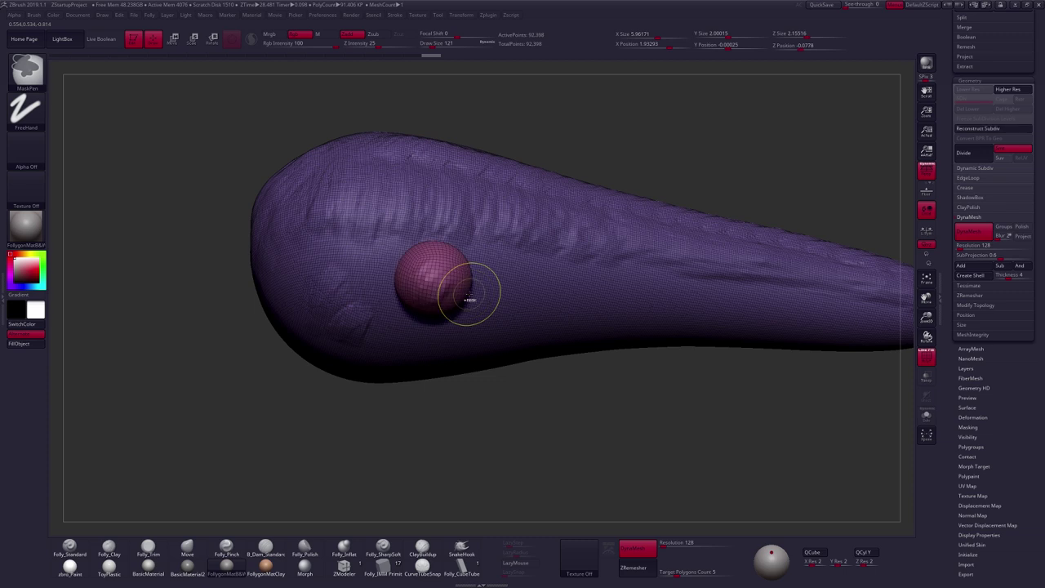
pyautogui.moveTo(467, 295)
pyautogui.mouseDown(button='right')
pyautogui.moveTo(504, 353)
pyautogui.moveTo(498, 311)
pyautogui.mouseUp(button='right')
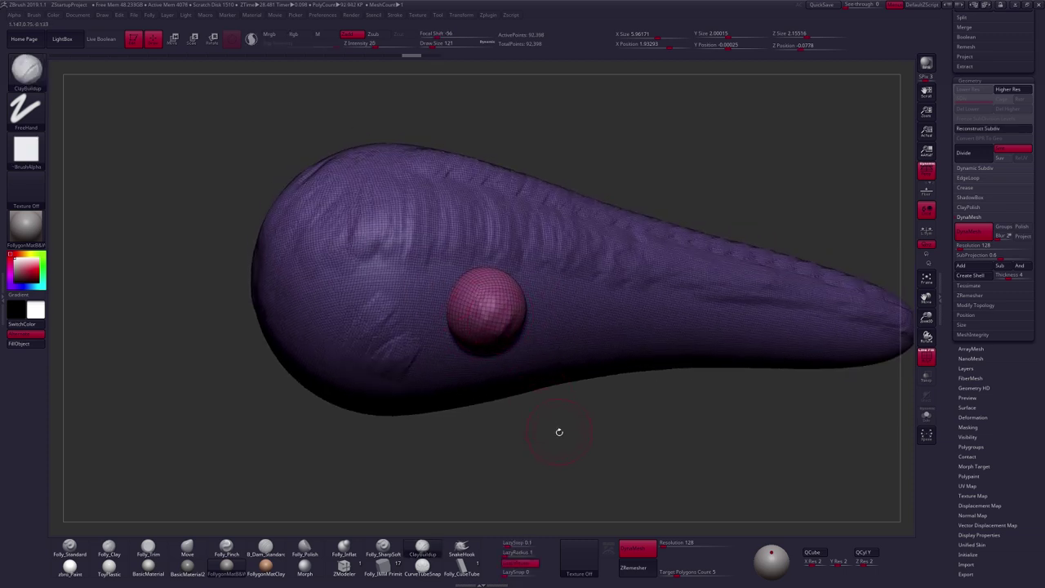
# - Examine the junction between the sphere and the body from several sides with the polyframe off
pyautogui.hotkey('shift', 'f')
pyautogui.moveTo(564, 441); pyautogui.dragTo(630, 435, button='right')
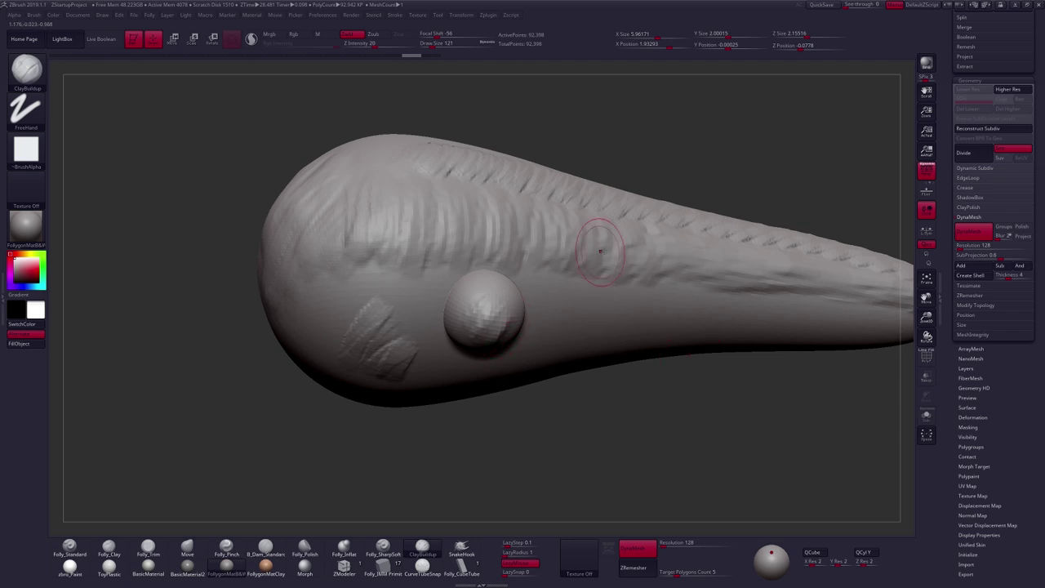
pyautogui.moveTo(589, 380)
pyautogui.keyDown('ctrl'); pyautogui.mouseDown(button='right')
pyautogui.moveTo(498, 322)
pyautogui.moveTo(569, 285)
pyautogui.mouseUp(button='right'); pyautogui.keyUp('ctrl')
pyautogui.moveTo(479, 267)
pyautogui.keyDown('alt'); pyautogui.mouseDown(button='right')
pyautogui.moveTo(494, 276)
pyautogui.moveTo(499, 309)
pyautogui.mouseUp(button='right'); pyautogui.keyUp('alt')
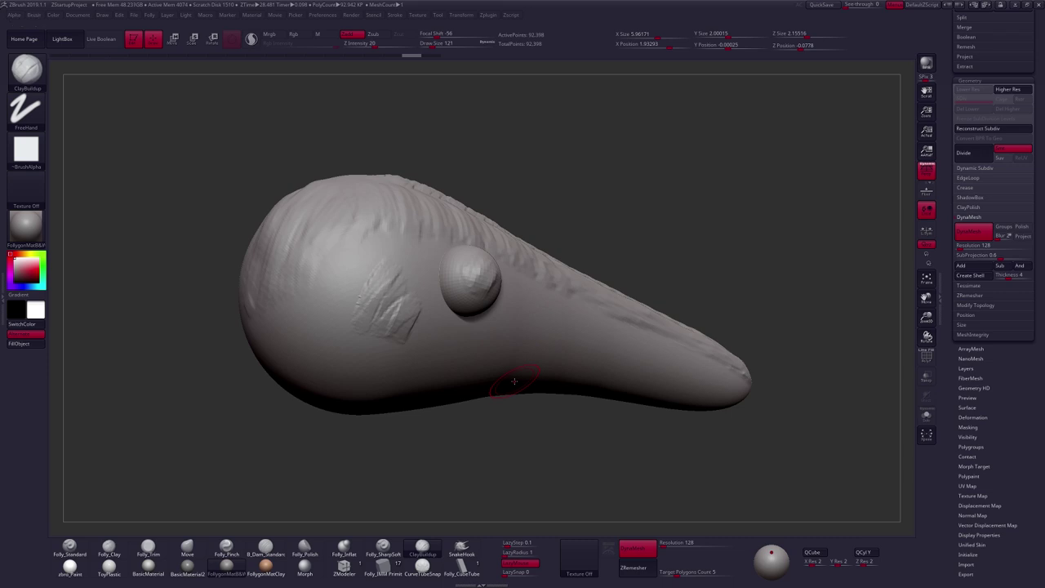
pyautogui.moveTo(476, 315); pyautogui.dragTo(518, 338, button='right')
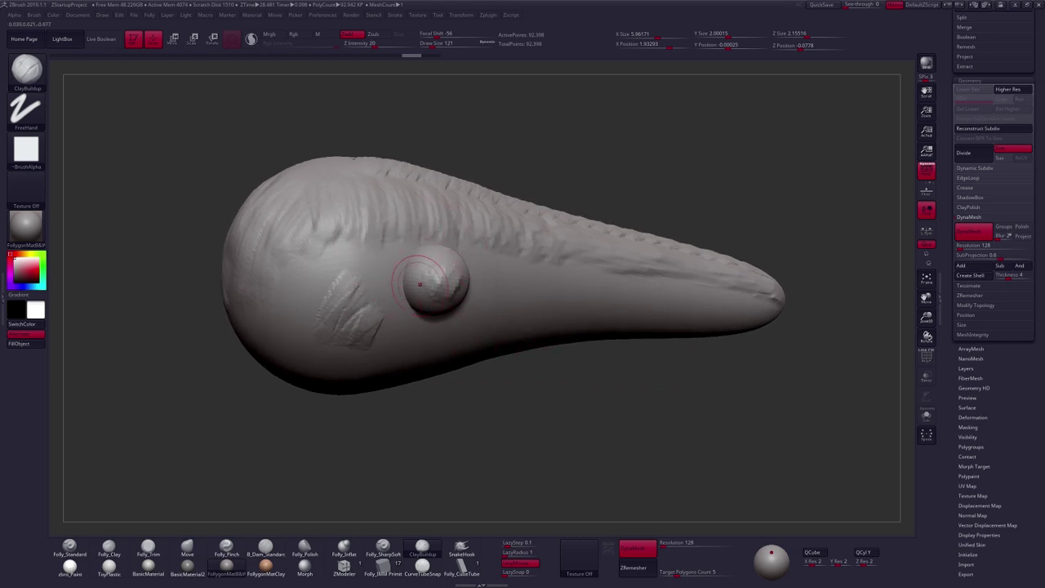
# - Re-apply DynaMesh at resolution 128 to fuse the sphere with the body, and inspect the seam's polygons with the polyframe
pyautogui.hotkey('shift', 'f')
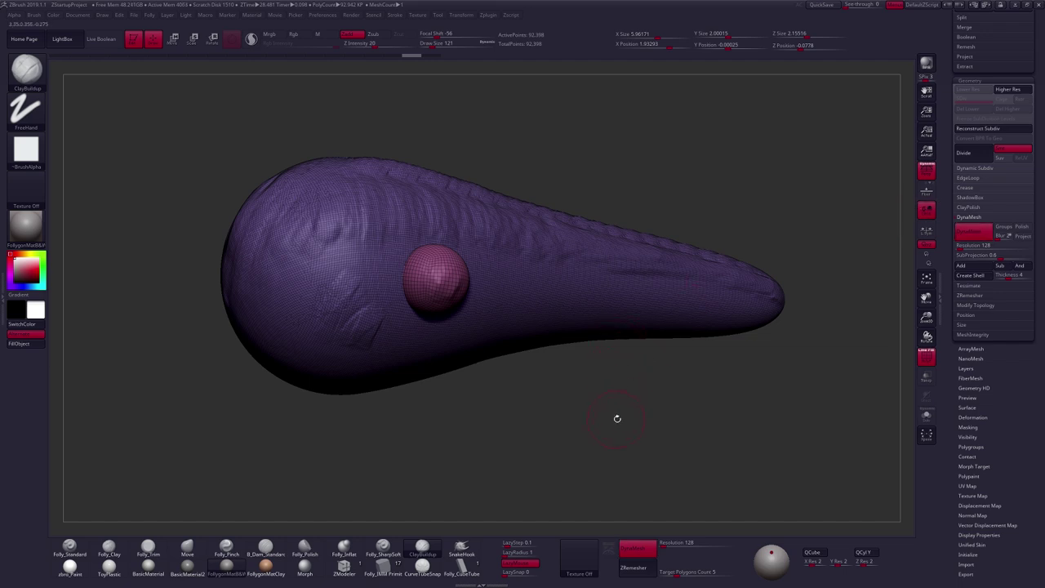
pyautogui.moveTo(792, 110)
pyautogui.keyDown('ctrl'); pyautogui.mouseDown()
pyautogui.moveTo(839, 219)
pyautogui.moveTo(856, 210)
pyautogui.mouseUp(); pyautogui.keyUp('ctrl')
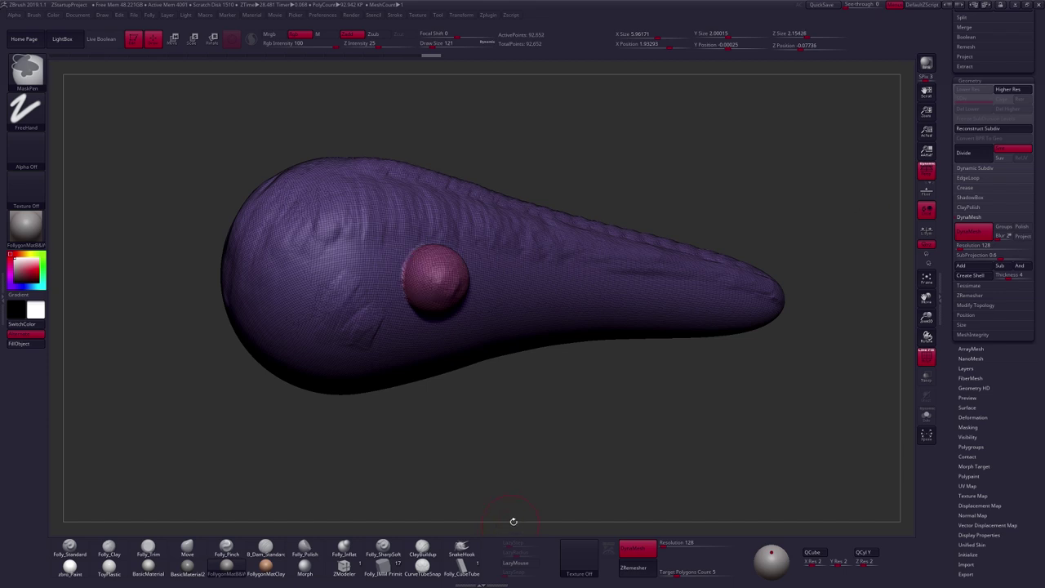
pyautogui.moveTo(459, 403); pyautogui.dragTo(493, 343)
pyautogui.moveTo(493, 342)
pyautogui.mouseDown(button='right')
pyautogui.moveTo(528, 337)
pyautogui.moveTo(420, 337)
pyautogui.moveTo(537, 339)
pyautogui.moveTo(515, 264)
pyautogui.mouseUp(button='right')
pyautogui.hotkey('shift', 'f')
pyautogui.hotkey('shift', 'f')
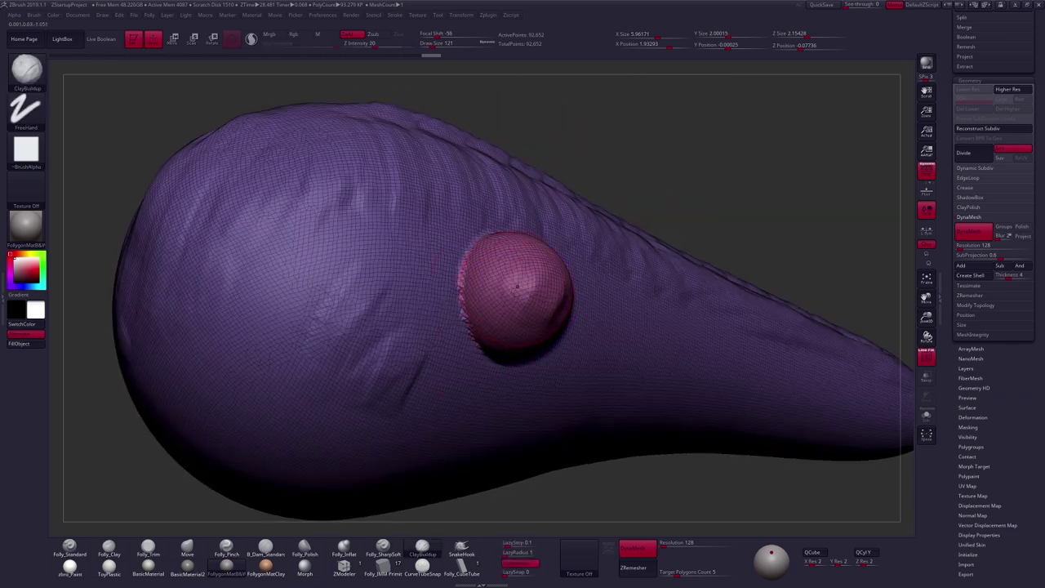
# - Isolate the fused sphere's polygroup, view its open edge from another side, and bring the body back
pyautogui.keyDown('ctrl'); pyautogui.keyDown('shift'); pyautogui.click(512, 294); pyautogui.keyUp('shift'); pyautogui.keyUp('ctrl')
pyautogui.moveTo(537, 351); pyautogui.dragTo(612, 350, button='right')
pyautogui.moveTo(522, 323)
pyautogui.mouseDown(button='right')
pyautogui.moveTo(548, 322)
pyautogui.moveTo(502, 325)
pyautogui.mouseUp(button='right')
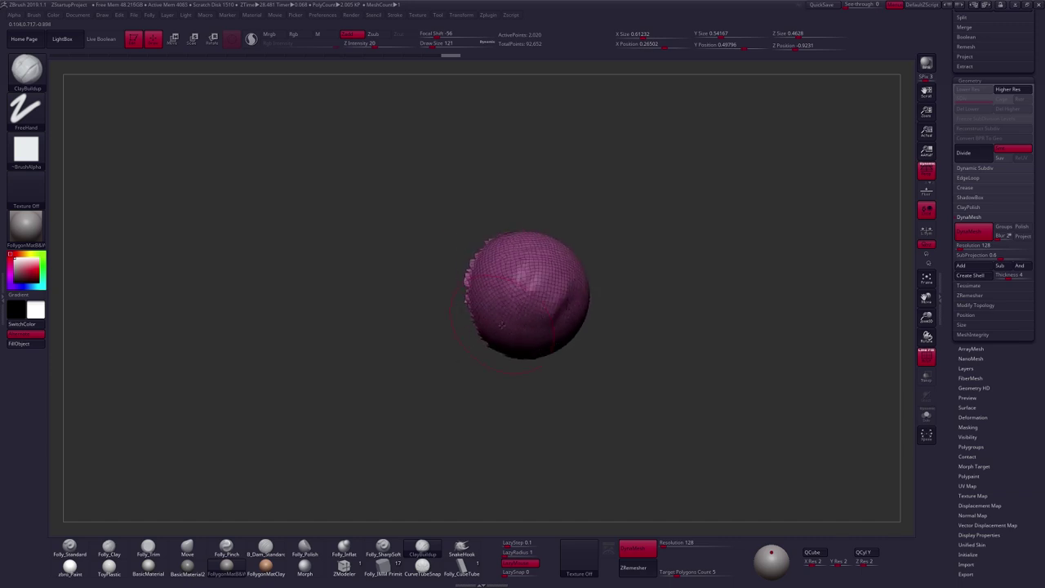
pyautogui.hotkey('ctrl', 'z')
# - Isolate the body's polygroup to examine the opening where the sphere joins, and unhide the whole mesh
pyautogui.keyDown('ctrl'); pyautogui.keyDown('shift'); pyautogui.click(461, 346); pyautogui.keyUp('shift'); pyautogui.keyUp('ctrl')
pyautogui.moveTo(479, 366); pyautogui.dragTo(494, 286, button='right')
pyautogui.moveTo(482, 294); pyautogui.dragTo(629, 255)
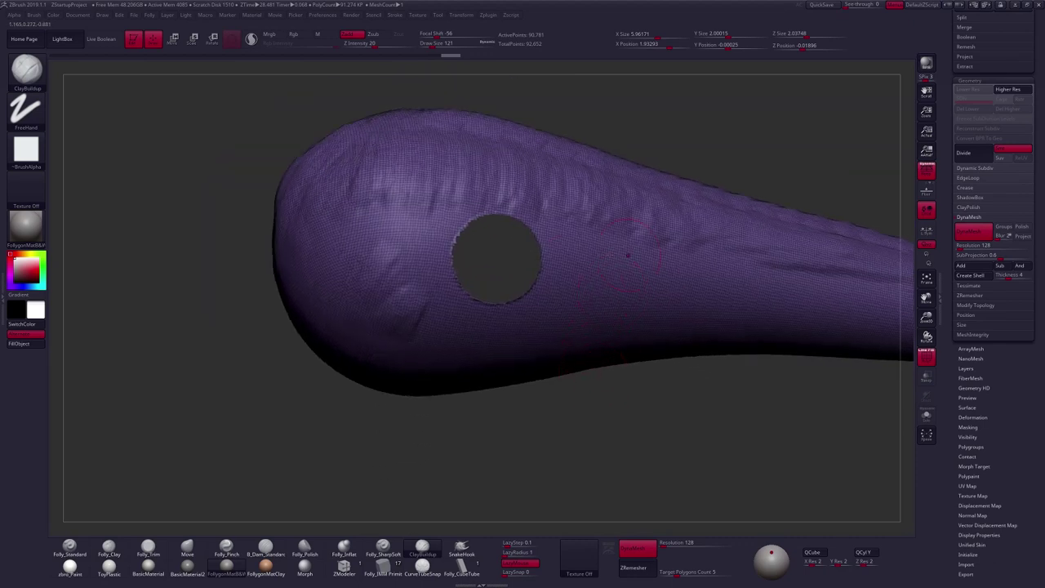
pyautogui.keyDown('ctrl'); pyautogui.keyDown('shift'); pyautogui.click(612, 404); pyautogui.keyUp('shift'); pyautogui.keyUp('ctrl')
pyautogui.moveTo(442, 470); pyautogui.dragTo(469, 383)
# - Turn off the polyframe and sculpt ClayBuildup strokes across the seam to blend the sphere's edge into the body
pyautogui.hotkey('shift', 'f')
pyautogui.moveTo(508, 281)
pyautogui.mouseDown()
pyautogui.moveTo(481, 314)
pyautogui.moveTo(511, 282)
pyautogui.moveTo(494, 322)
pyautogui.mouseUp()
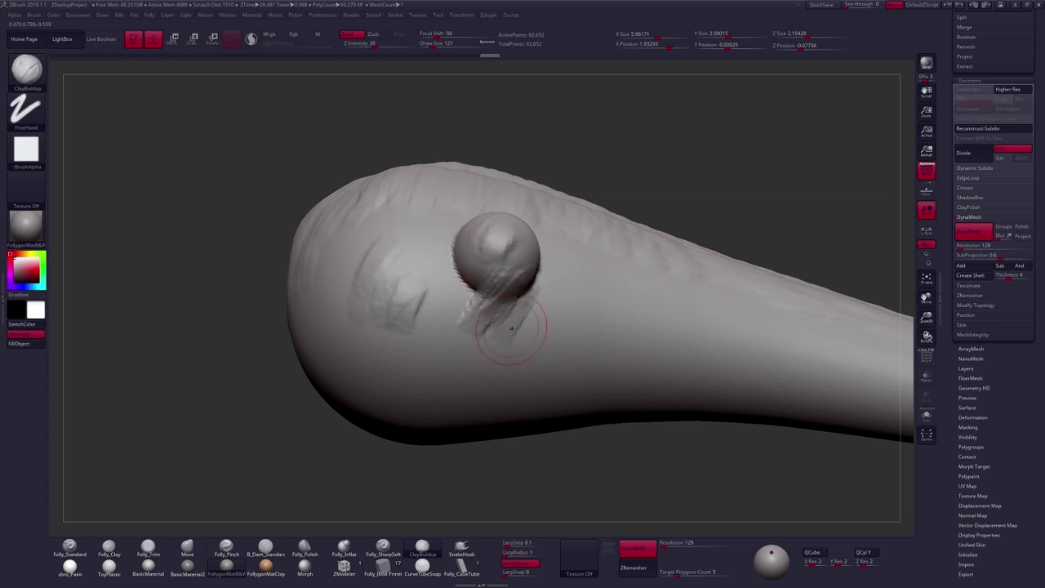
pyautogui.moveTo(509, 331); pyautogui.dragTo(496, 326, button='right')
pyautogui.moveTo(498, 325); pyautogui.dragTo(535, 274)
pyautogui.moveTo(530, 317)
pyautogui.mouseDown()
pyautogui.moveTo(555, 264)
pyautogui.moveTo(542, 301)
pyautogui.mouseUp()
pyautogui.moveTo(544, 299); pyautogui.dragTo(563, 314, button='right')
pyautogui.moveTo(535, 315)
pyautogui.mouseDown()
pyautogui.moveTo(551, 265)
pyautogui.moveTo(552, 310)
pyautogui.mouseUp()
pyautogui.hotkey('ctrl', 'z')
pyautogui.hotkey('ctrl', 'z')
pyautogui.moveTo(553, 309); pyautogui.dragTo(560, 289, button='right')
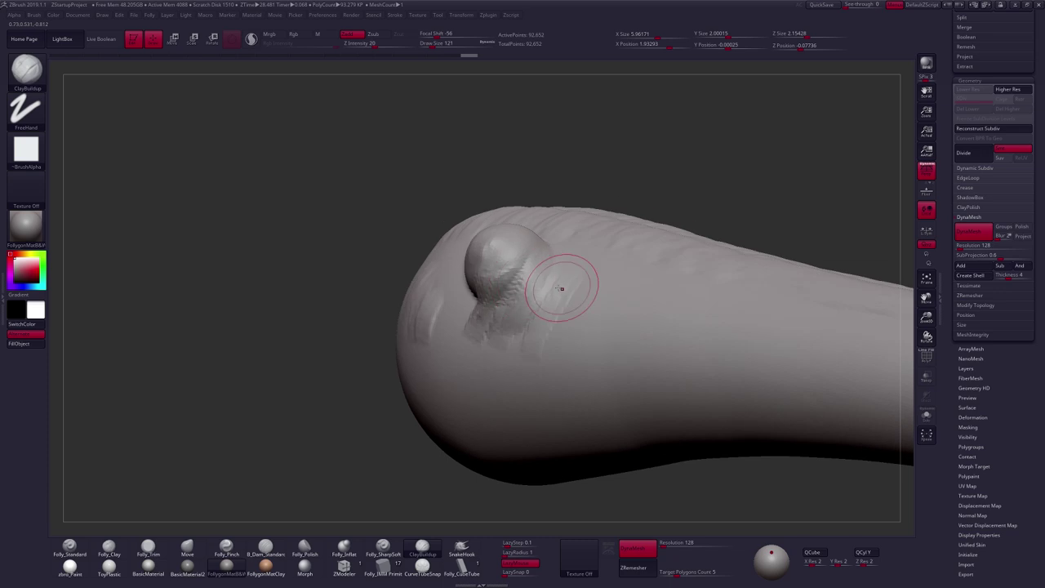
pyautogui.moveTo(553, 349); pyautogui.dragTo(520, 269)
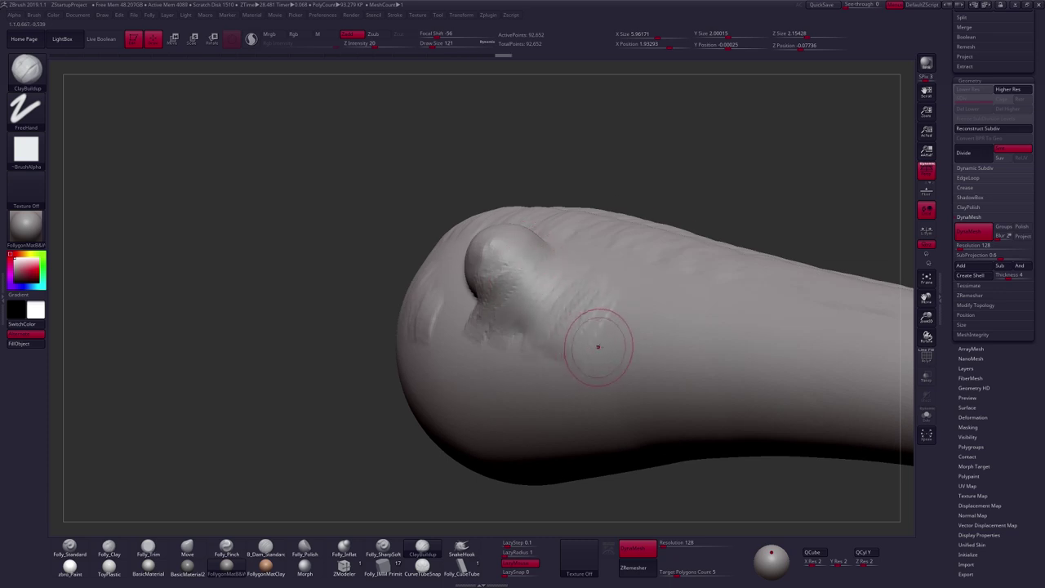
# - Build up broad ClayBuildup strokes over the sphere and the surrounding body to merge them into one bump
pyautogui.moveTo(597, 345); pyautogui.dragTo(466, 345, button='right')
pyautogui.moveTo(599, 348)
pyautogui.mouseDown(button='right')
pyautogui.moveTo(635, 384)
pyautogui.moveTo(511, 367)
pyautogui.moveTo(486, 404)
pyautogui.mouseUp(button='right')
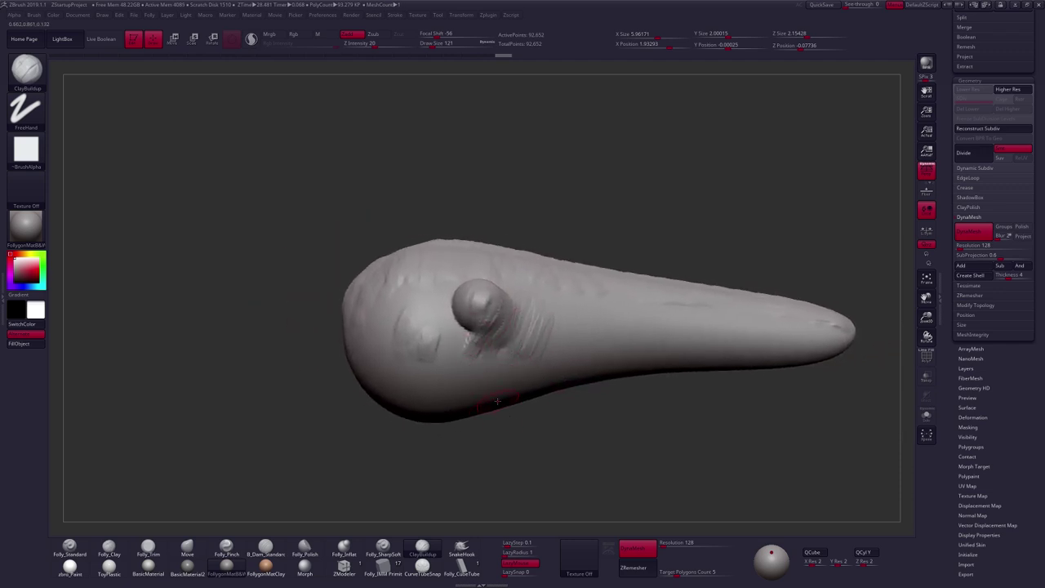
pyautogui.moveTo(497, 400); pyautogui.dragTo(457, 421, button='right')
pyautogui.keyDown('ctrl'); pyautogui.moveTo(491, 317); pyautogui.dragTo(491, 360, button='right'); pyautogui.keyUp('ctrl')
pyautogui.moveTo(443, 315)
pyautogui.mouseDown()
pyautogui.moveTo(433, 314)
pyautogui.moveTo(469, 343)
pyautogui.moveTo(464, 282)
pyautogui.mouseUp()
pyautogui.moveTo(417, 340)
pyautogui.mouseDown()
pyautogui.moveTo(447, 327)
pyautogui.moveTo(483, 344)
pyautogui.mouseUp()
pyautogui.keyDown('ctrl'); pyautogui.moveTo(547, 368); pyautogui.dragTo(540, 340, button='right'); pyautogui.keyUp('ctrl')
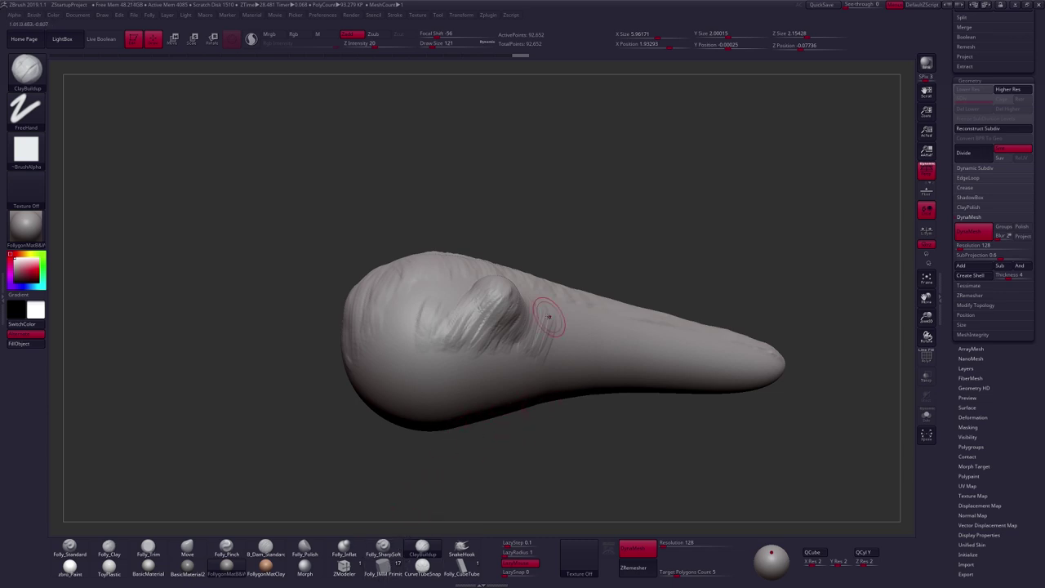
# - Switch to the IMM Primitives brush and choose the Insert Cube mesh
pyautogui.press('b')
pyautogui.press('b')
pyautogui.press('i')
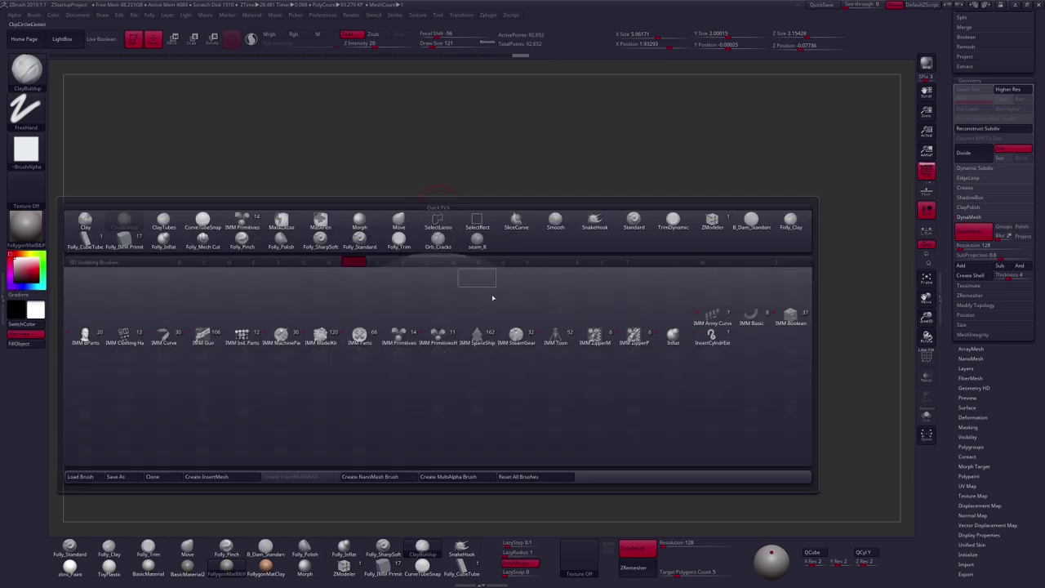
pyautogui.click(406, 340)
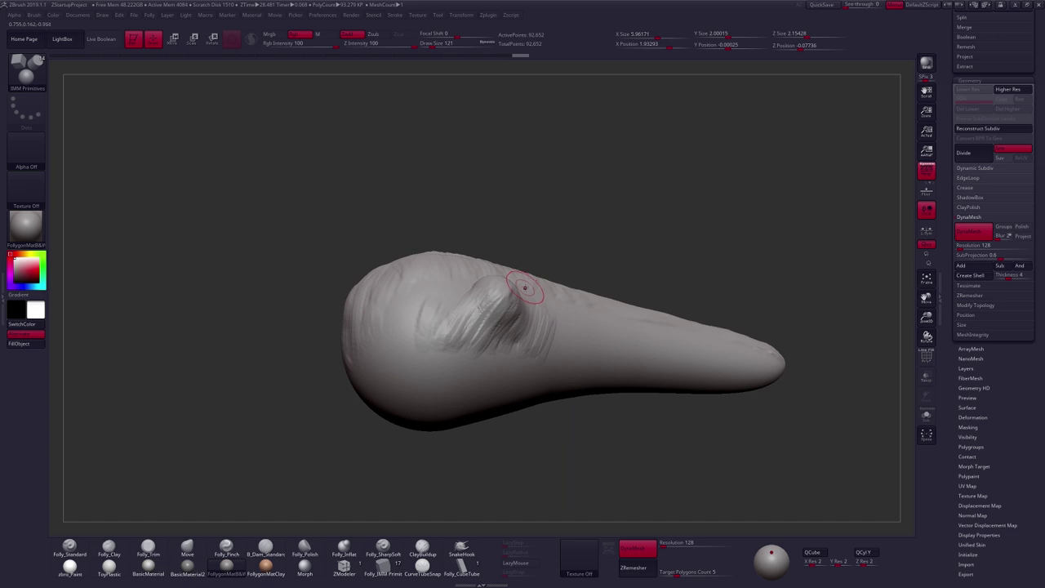
pyautogui.press('m')
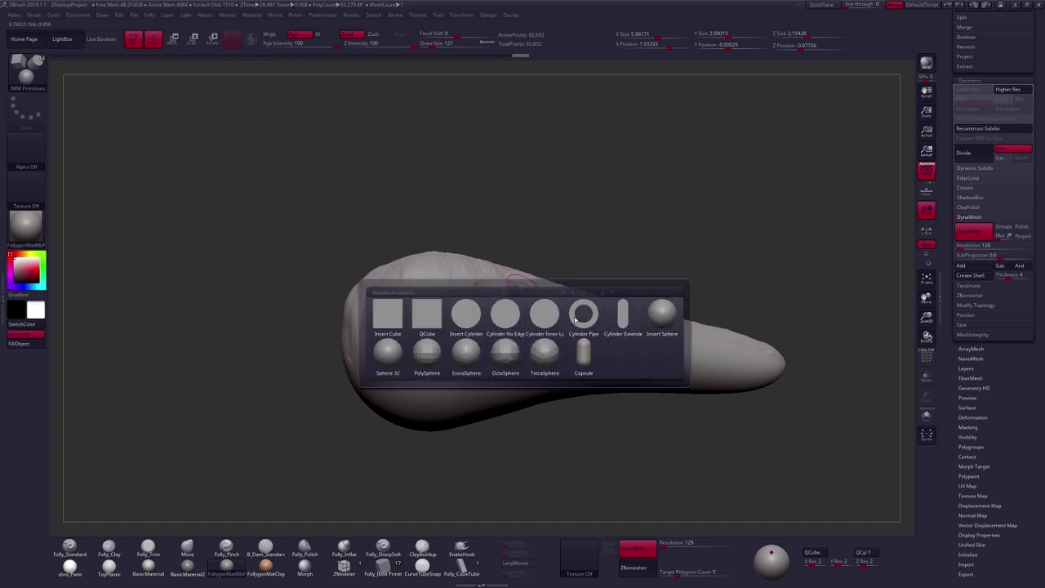
pyautogui.click(391, 312)
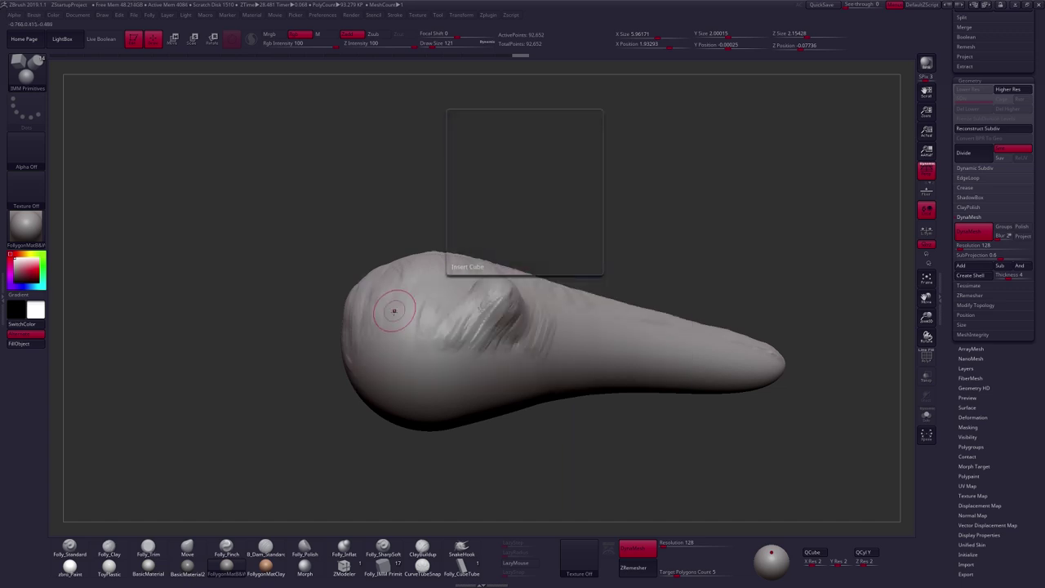
# - Insert a small cube on the body's rounded end and undo the insertion
pyautogui.moveTo(448, 392); pyautogui.dragTo(450, 322, button='right')
pyautogui.moveTo(452, 297)
pyautogui.mouseDown()
pyautogui.moveTo(461, 353)
pyautogui.moveTo(451, 316)
pyautogui.mouseUp()
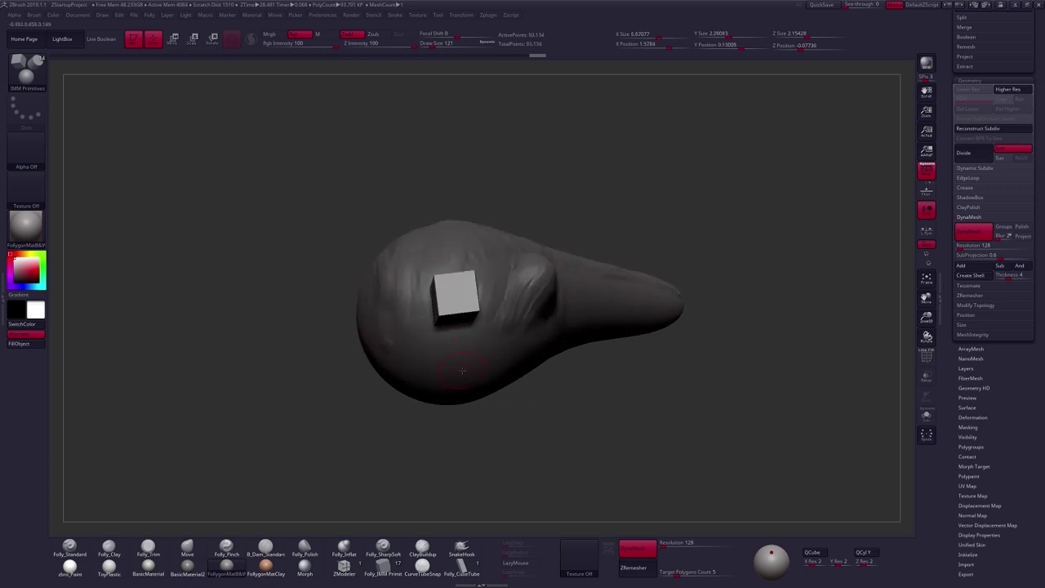
pyautogui.moveTo(480, 331); pyautogui.dragTo(487, 331, button='right')
pyautogui.hotkey('ctrl', 'z')
# - Insert a cube as a subtractive mesh in the body's rounded end and clear the mask
pyautogui.moveTo(479, 383); pyautogui.dragTo(478, 287, button='right')
pyautogui.moveTo(479, 286); pyautogui.dragTo(488, 313)
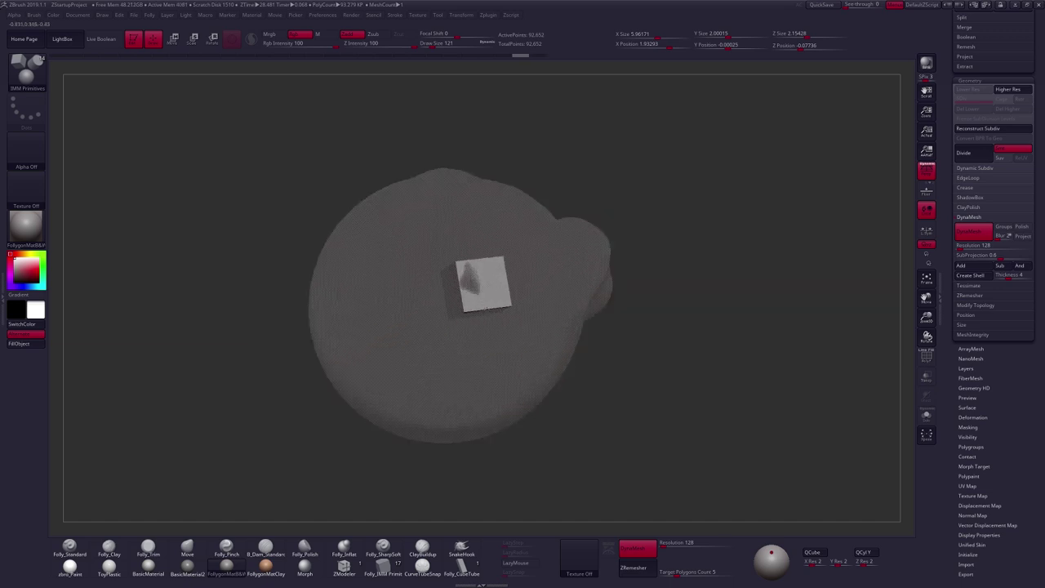
pyautogui.hotkey('ctrl', 'z')
pyautogui.moveTo(580, 418); pyautogui.dragTo(627, 398, button='right')
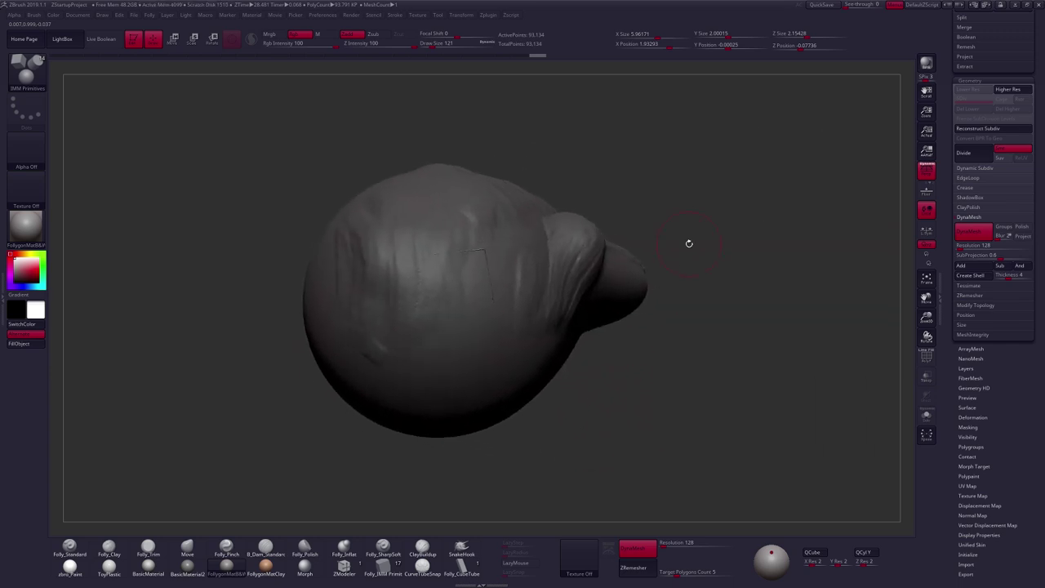
pyautogui.moveTo(746, 168)
pyautogui.keyDown('ctrl'); pyautogui.mouseDown()
pyautogui.moveTo(783, 221)
pyautogui.moveTo(725, 221)
pyautogui.mouseUp(); pyautogui.keyUp('ctrl')
# - Re-apply DynaMesh to subtract the cube, inspect the cut, and undo the remesh
pyautogui.keyDown('ctrl'); pyautogui.moveTo(731, 155); pyautogui.dragTo(792, 229); pyautogui.keyUp('ctrl')
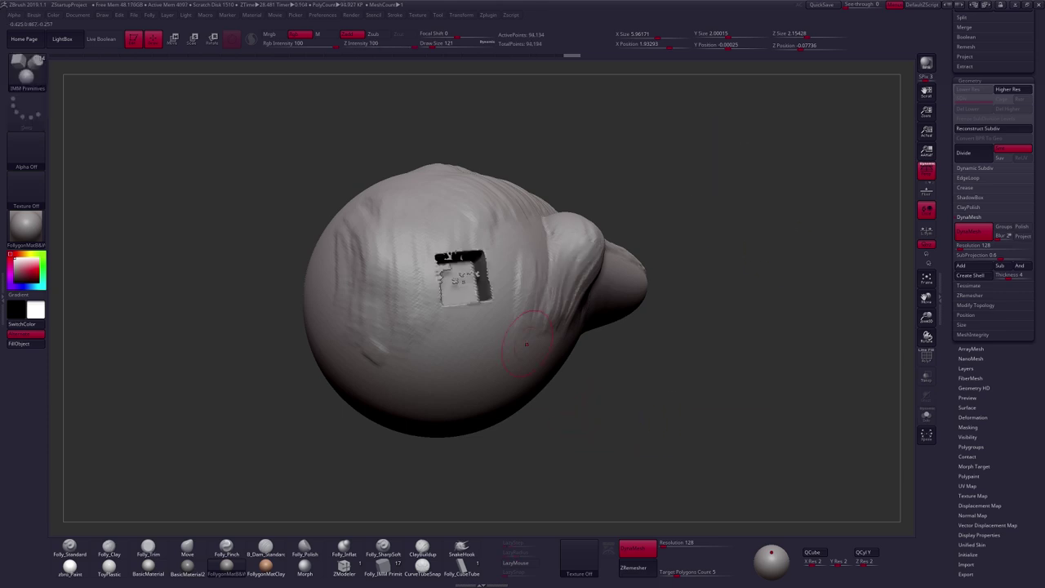
pyautogui.moveTo(552, 359); pyautogui.dragTo(354, 278, button='right')
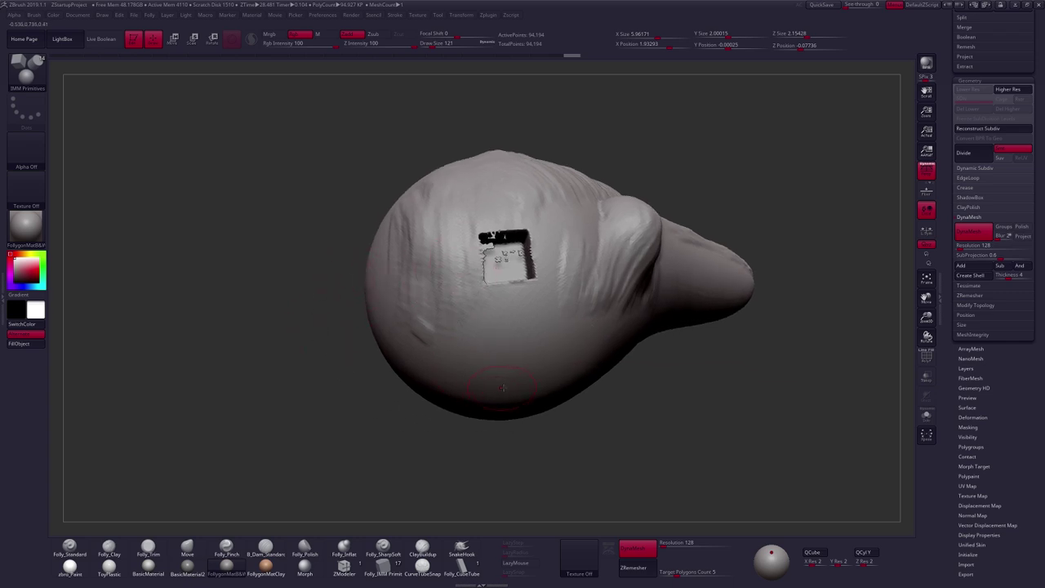
pyautogui.hotkey('ctrl', 'z')
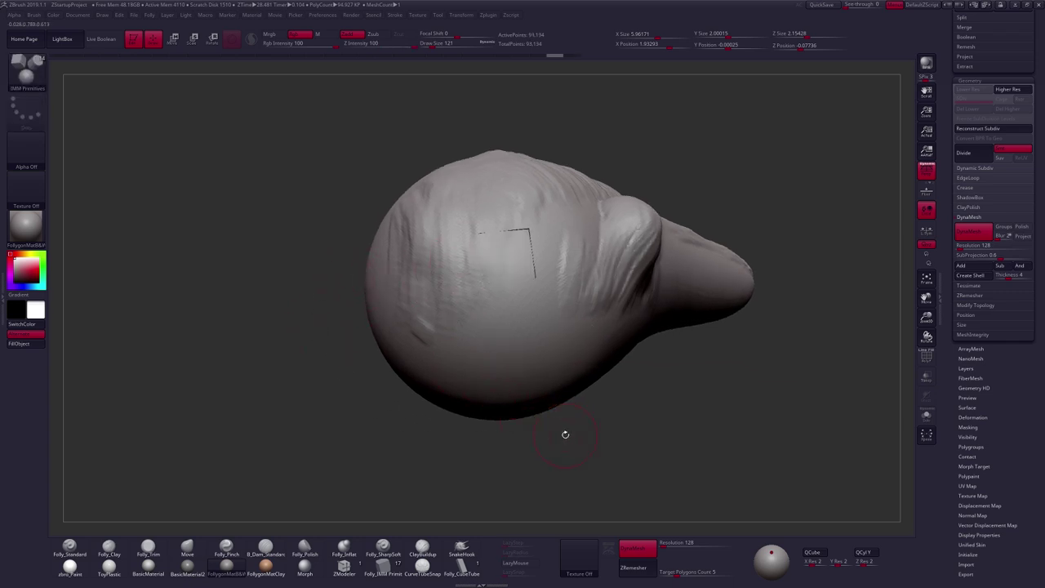
# - Adjust the subtractive cube with the Move brush at draw size 430 and re-apply DynaMesh to cut the square hole
pyautogui.moveTo(563, 440); pyautogui.dragTo(576, 436, button='right')
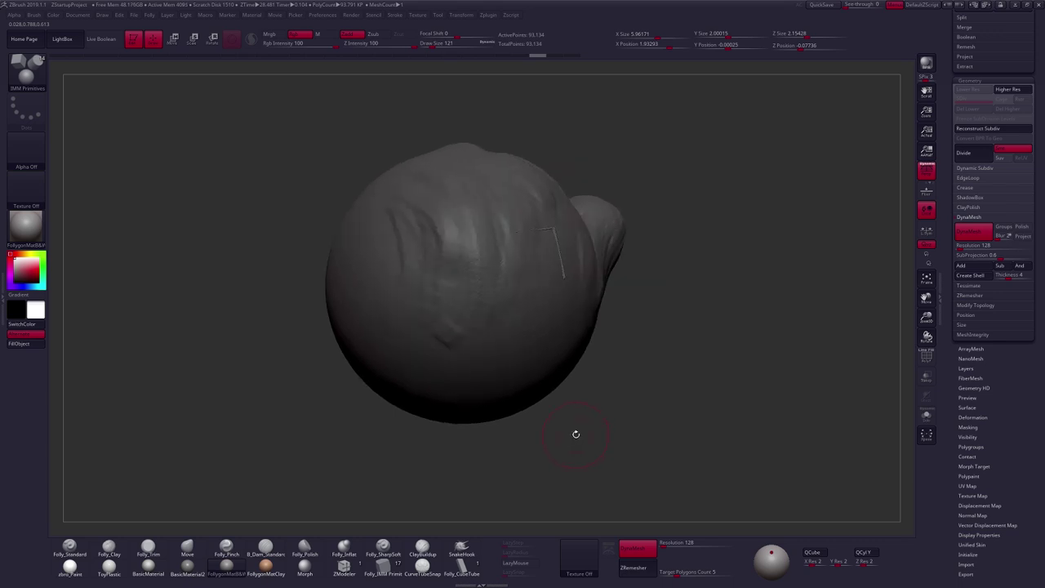
pyautogui.click(187, 549)
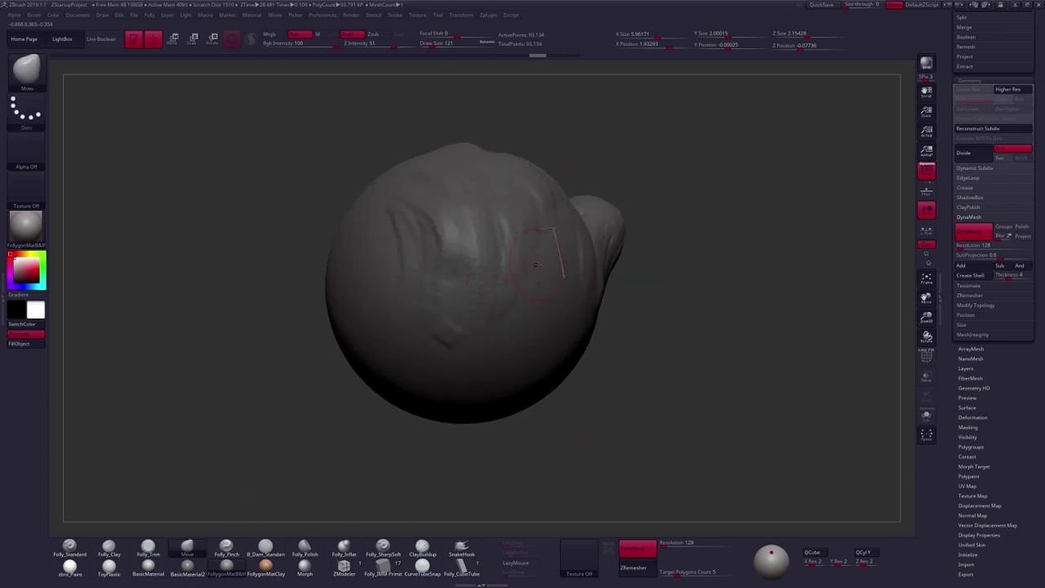
pyautogui.press('space')
pyautogui.moveTo(546, 263); pyautogui.dragTo(554, 263)
pyautogui.moveTo(490, 286); pyautogui.dragTo(542, 254, button='right')
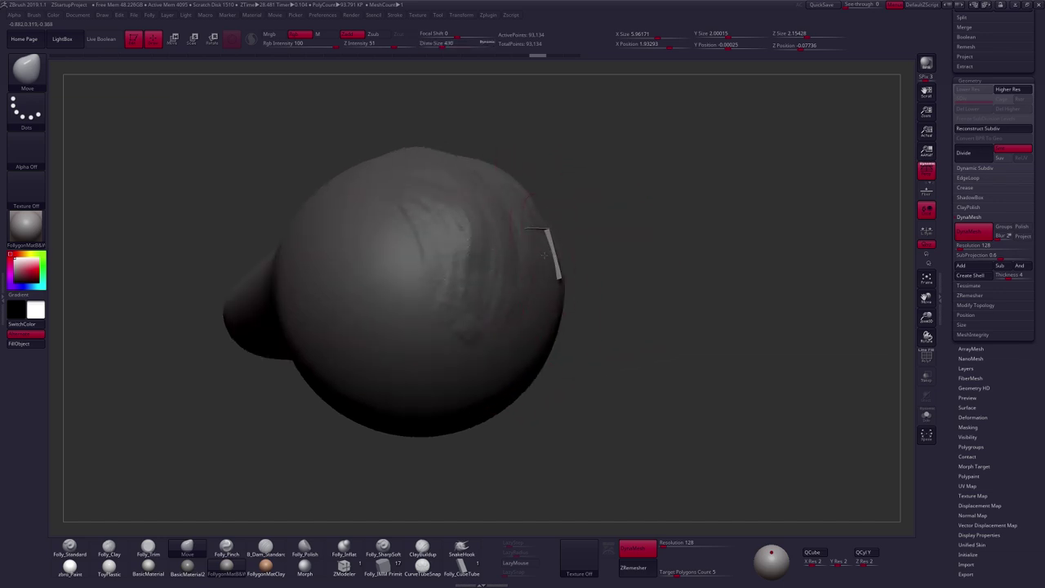
pyautogui.keyDown('ctrl'); pyautogui.moveTo(699, 175); pyautogui.dragTo(737, 180); pyautogui.keyUp('ctrl')
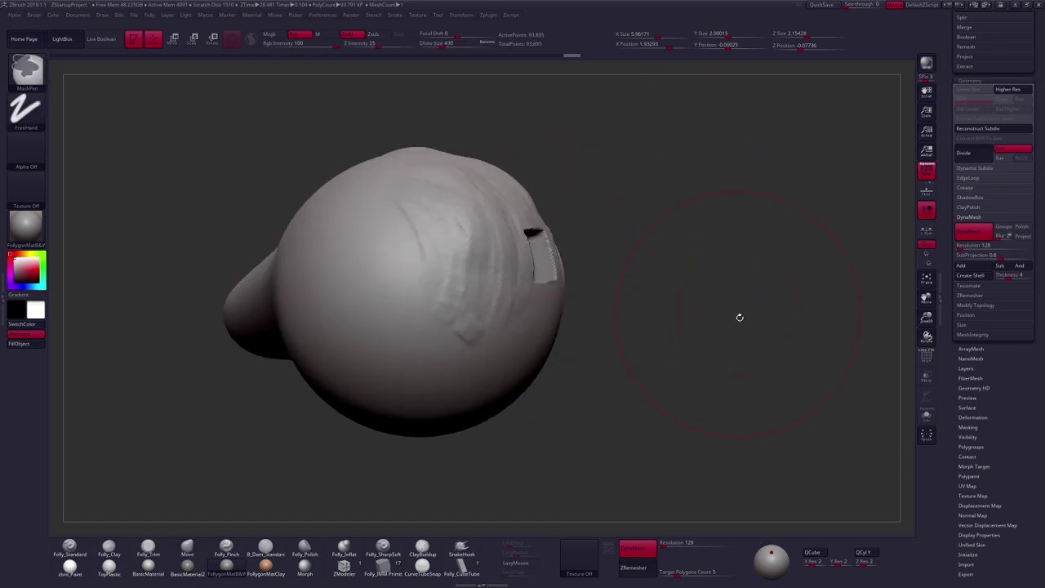
# - Examine the square hole from several angles and set the Move brush's draw size to 160
pyautogui.moveTo(742, 371); pyautogui.dragTo(677, 360)
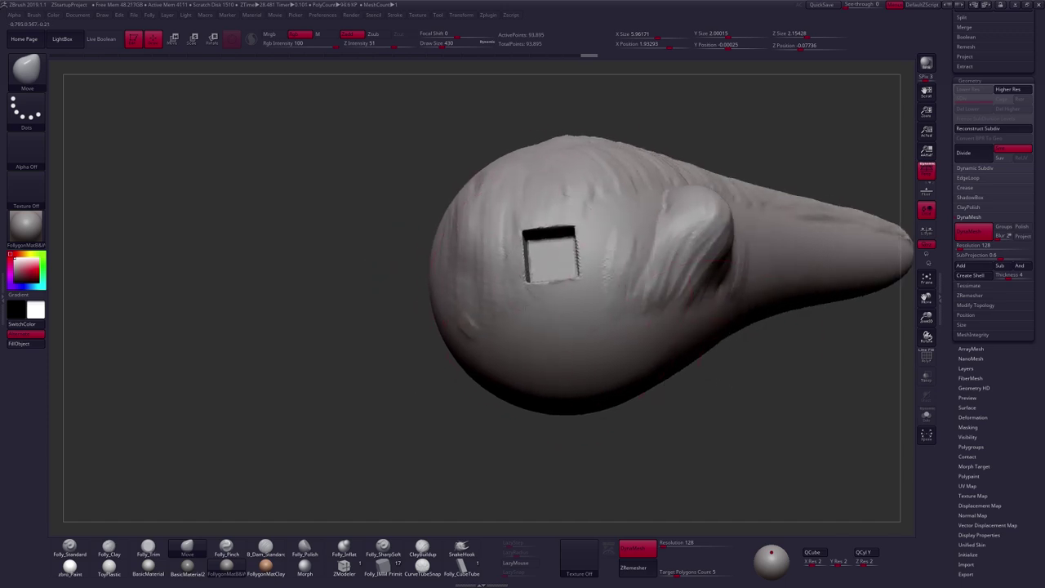
pyautogui.keyDown('alt'); pyautogui.moveTo(602, 291); pyautogui.dragTo(512, 312, button='right'); pyautogui.keyUp('alt')
pyautogui.press('space')
pyautogui.moveTo(540, 298); pyautogui.dragTo(527, 298)
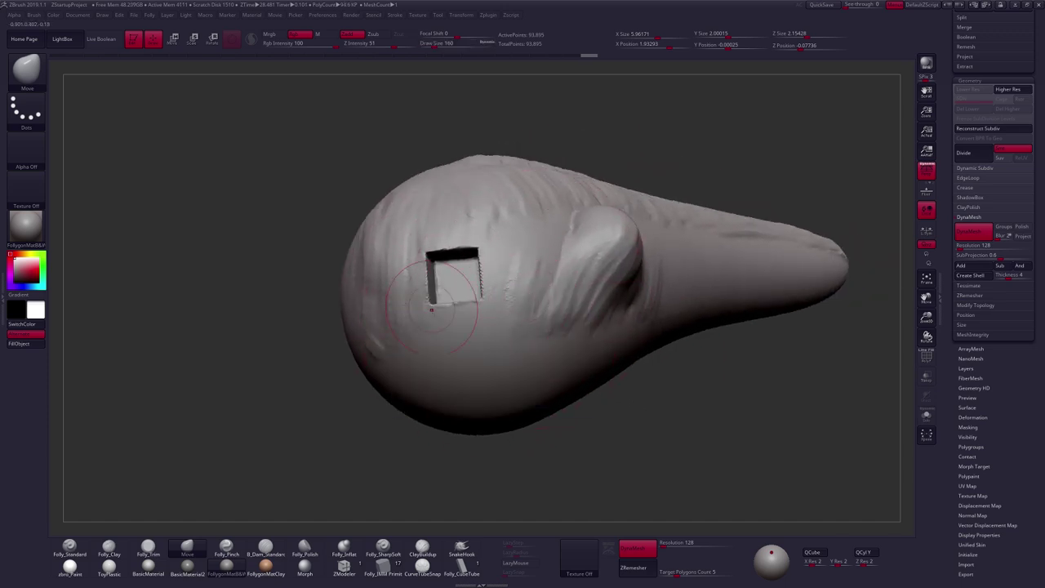
pyautogui.moveTo(494, 330); pyautogui.dragTo(456, 274, button='right')
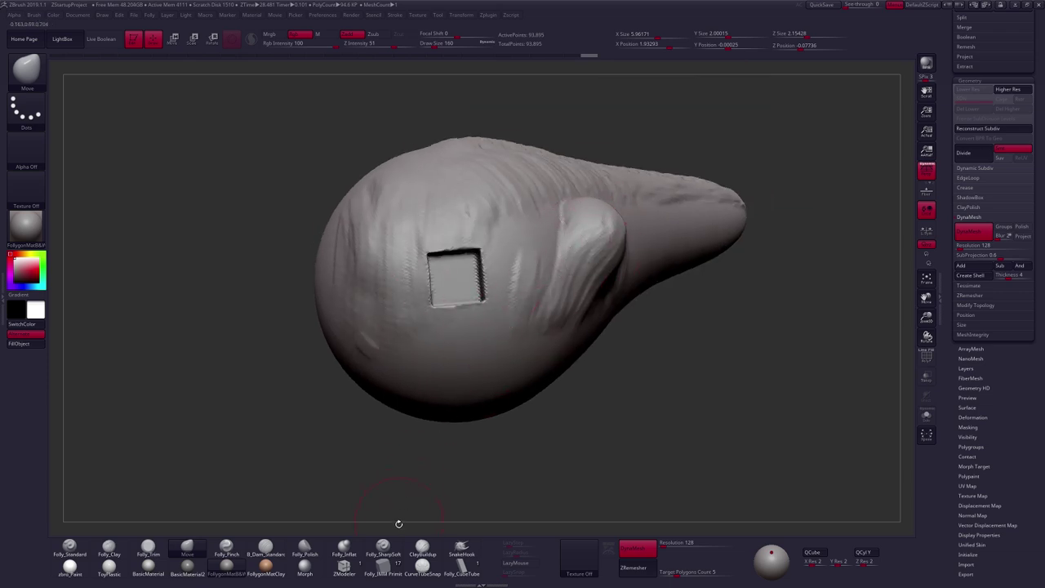
# - Carve a recess between the square hole and the raised bump with ClayBuildup at draw size 104
pyautogui.click(423, 545)
pyautogui.moveTo(462, 263); pyautogui.dragTo(506, 268, button='right')
pyautogui.press('space')
pyautogui.moveTo(529, 271); pyautogui.dragTo(519, 272)
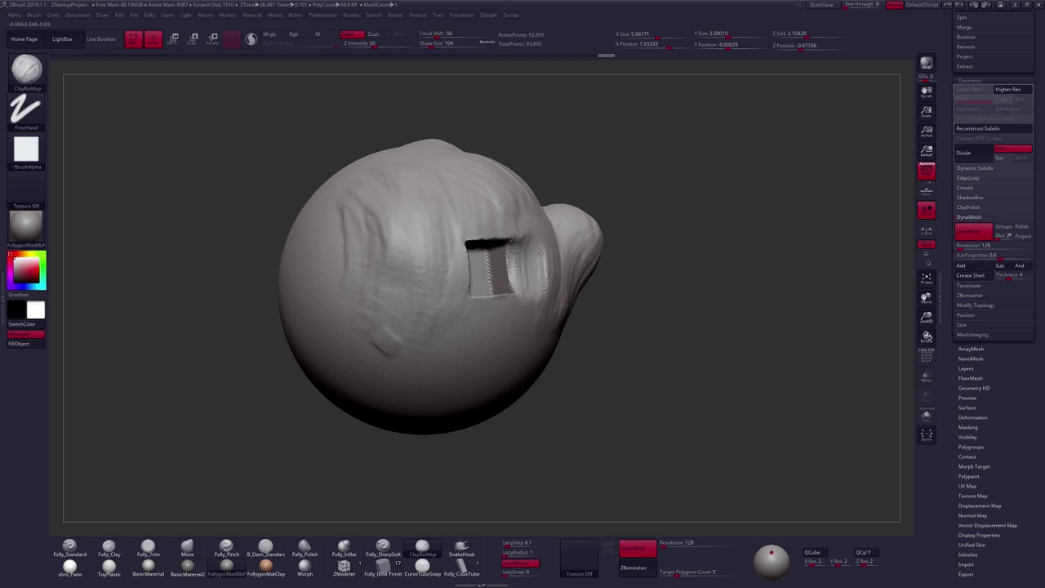
pyautogui.moveTo(562, 276); pyautogui.dragTo(526, 283, button='right')
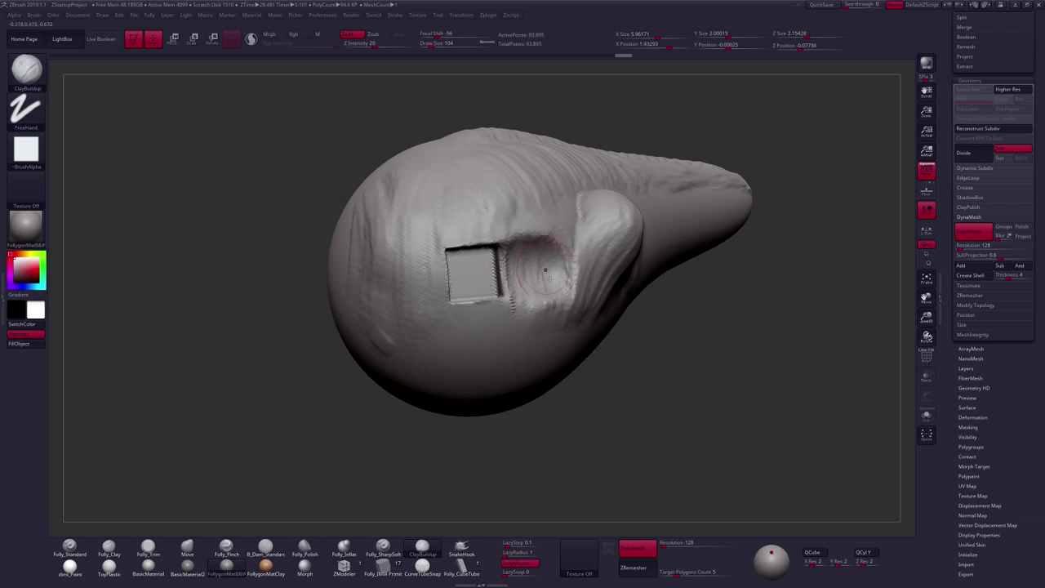
pyautogui.moveTo(677, 420)
pyautogui.mouseDown(button='right')
pyautogui.moveTo(691, 413)
pyautogui.moveTo(697, 432)
pyautogui.moveTo(653, 436)
pyautogui.moveTo(600, 360)
pyautogui.moveTo(563, 362)
pyautogui.moveTo(564, 383)
pyautogui.mouseUp(button='right')
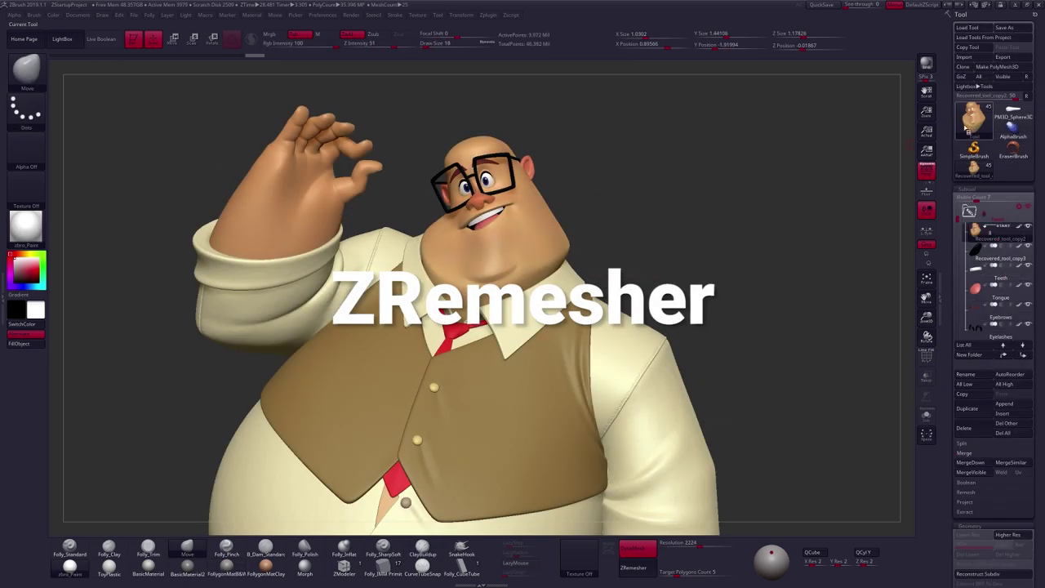
# - Replace the character with a Sphere3D in the FollygonMatB&P material and convert it to a PolyMesh3D
pyautogui.click(965, 129)
pyautogui.click(618, 157)
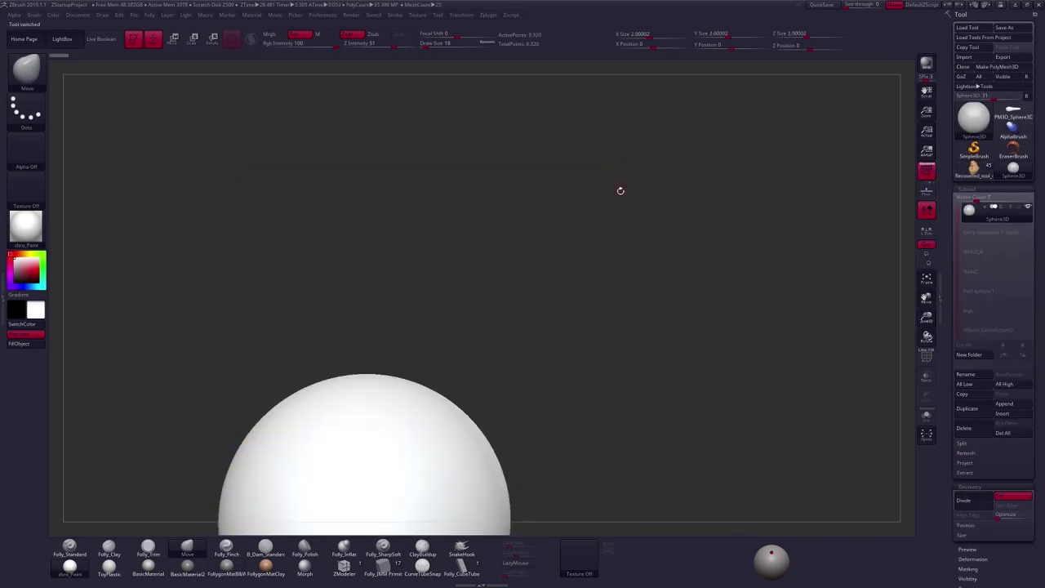
pyautogui.keyDown('alt'); pyautogui.moveTo(570, 346); pyautogui.dragTo(658, 209, button='right'); pyautogui.keyUp('alt')
pyautogui.click(228, 567)
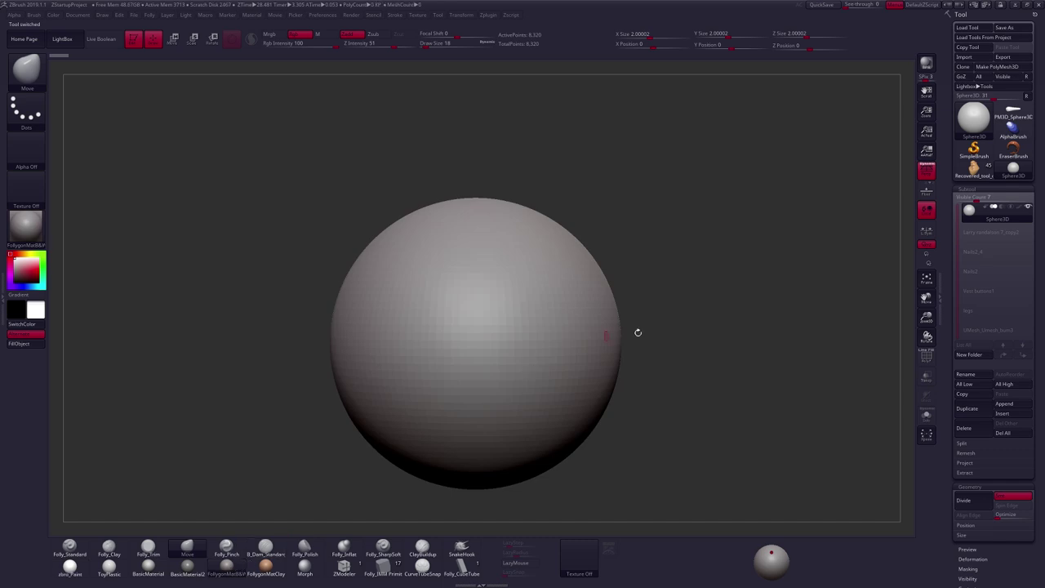
pyautogui.keyDown('alt'); pyautogui.moveTo(637, 332); pyautogui.dragTo(786, 189, button='right'); pyautogui.keyUp('alt')
pyautogui.click(994, 66)
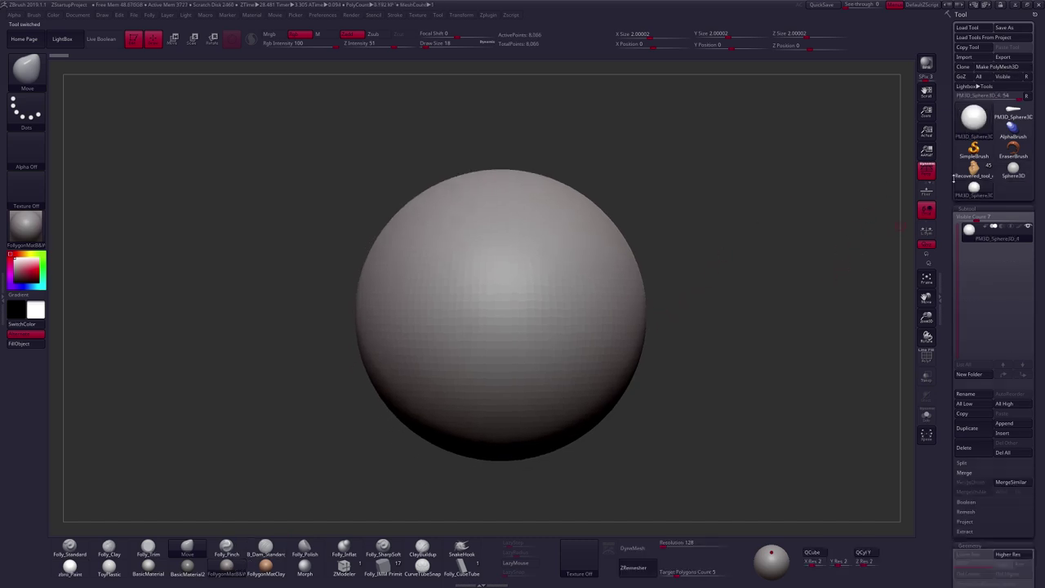
pyautogui.click(1027, 97)
pyautogui.press('2')
pyautogui.moveTo(642, 287)
pyautogui.keyDown('alt'); pyautogui.mouseDown()
pyautogui.moveTo(620, 278)
pyautogui.moveTo(629, 277)
pyautogui.mouseUp(); pyautogui.keyUp('alt')
pyautogui.press('space')
pyautogui.moveTo(531, 265)
pyautogui.mouseDown()
pyautogui.moveTo(511, 308)
pyautogui.moveTo(549, 346)
pyautogui.mouseUp()
pyautogui.hotkey('ctrl', 'z')
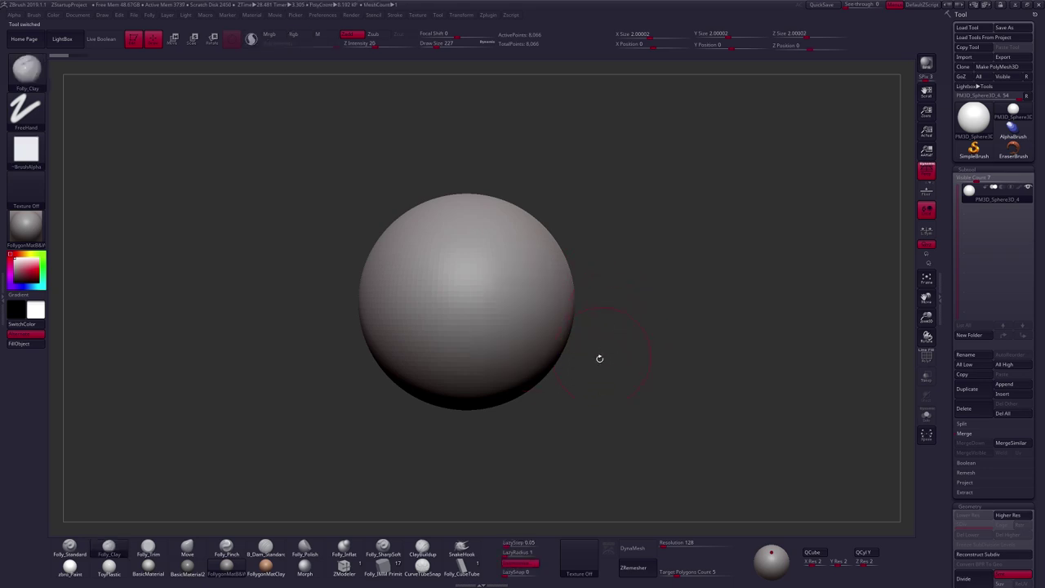
# - Switch to the Move brush and set its draw size to 366
pyautogui.press('b')
pyautogui.press('m')
pyautogui.press('v')
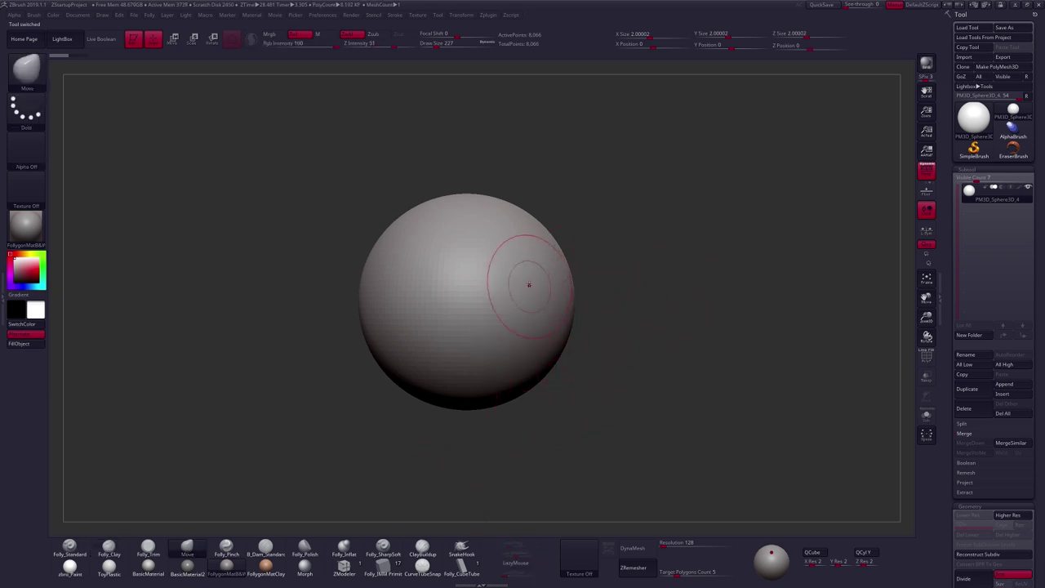
pyautogui.press('space')
pyautogui.moveTo(529, 295)
pyautogui.mouseDown()
pyautogui.moveTo(608, 299)
pyautogui.moveTo(625, 330)
pyautogui.moveTo(616, 331)
pyautogui.mouseUp()
pyautogui.press('space')
pyautogui.press('space')
pyautogui.moveTo(668, 350); pyautogui.dragTo(676, 350)
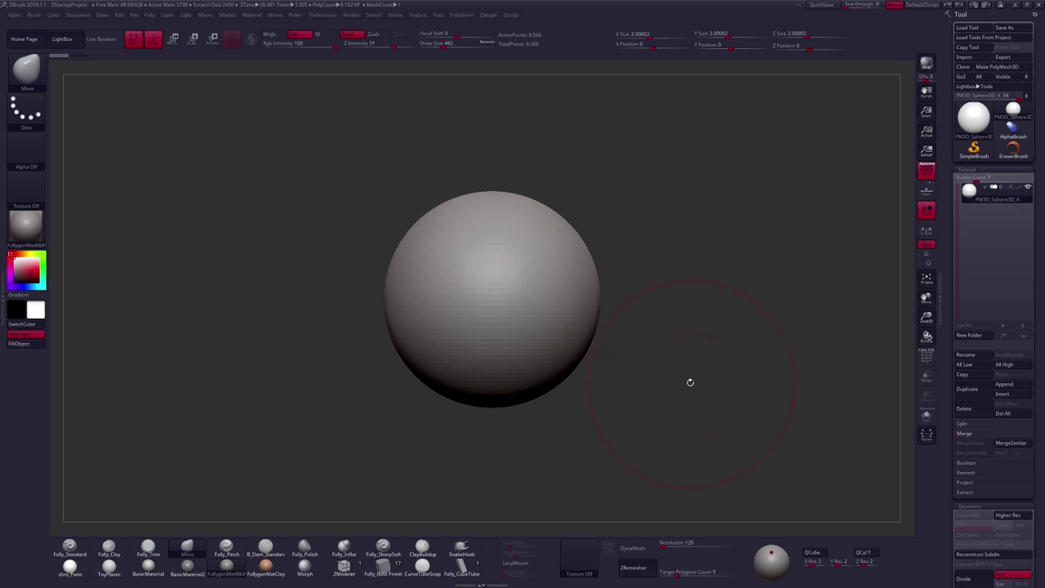
pyautogui.moveTo(625, 319)
pyautogui.mouseDown()
pyautogui.moveTo(601, 303)
pyautogui.moveTo(620, 295)
pyautogui.mouseUp()
pyautogui.press('space')
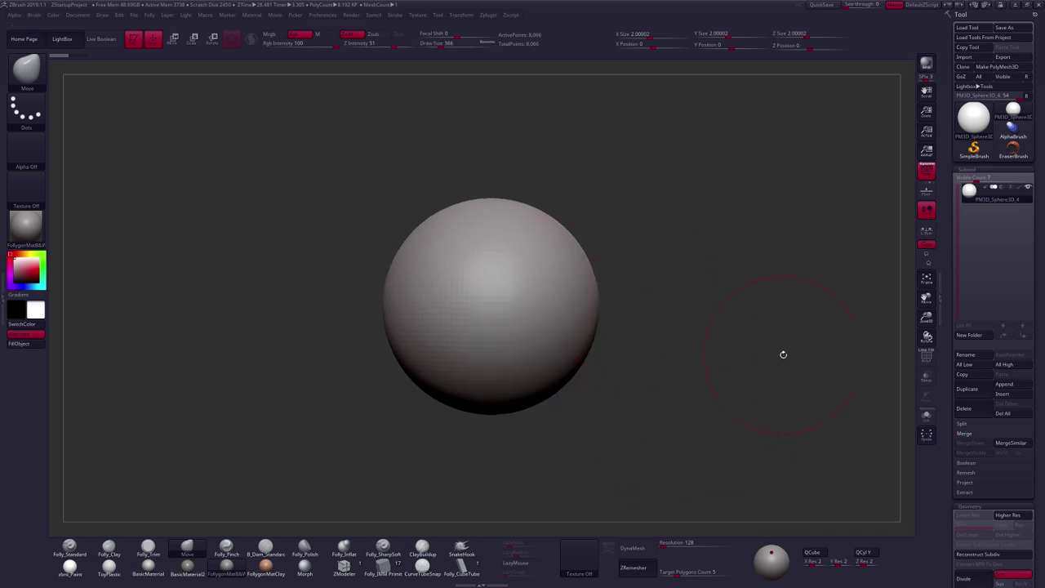
# - Convert the sphere to a DynaMesh at resolution 128 and show its polyframe
pyautogui.scroll(-9, 959, 343)
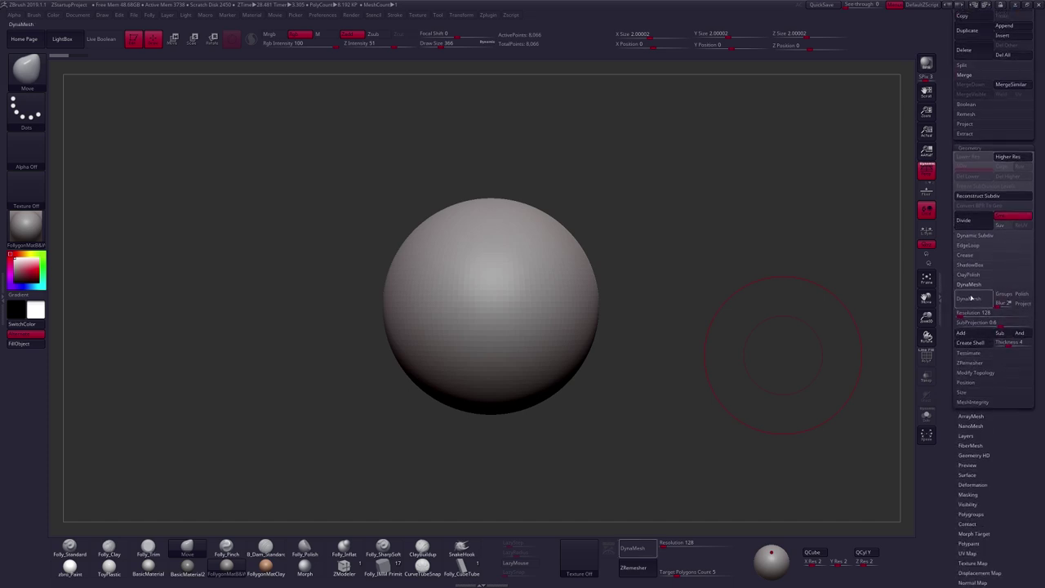
pyautogui.click(968, 299)
pyautogui.hotkey('shift', 'f')
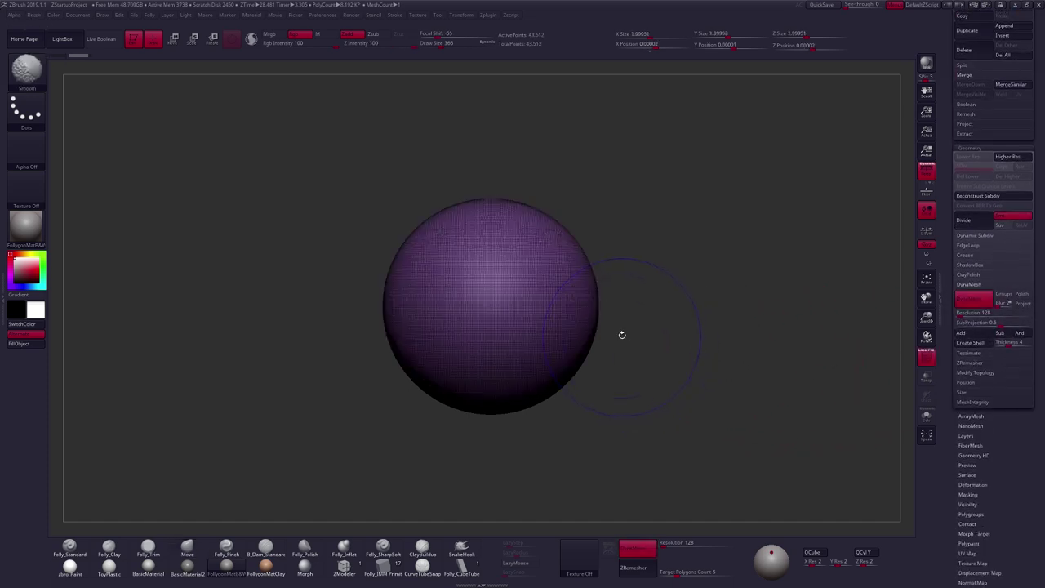
# - Reshape the sphere into a rough head form with the Move brush, setting its draw size to 519
pyautogui.press('space')
pyautogui.press('space')
pyautogui.moveTo(534, 225); pyautogui.dragTo(543, 209)
pyautogui.moveTo(560, 248); pyautogui.dragTo(572, 233)
pyautogui.moveTo(545, 392); pyautogui.dragTo(549, 403)
pyautogui.moveTo(681, 250)
pyautogui.keyDown('shift'); pyautogui.mouseDown()
pyautogui.moveTo(523, 385)
pyautogui.moveTo(506, 384)
pyautogui.mouseUp(); pyautogui.keyUp('shift')
pyautogui.moveTo(658, 229)
pyautogui.mouseDown()
pyautogui.moveTo(697, 199)
pyautogui.moveTo(686, 215)
pyautogui.mouseUp()
pyautogui.press('space')
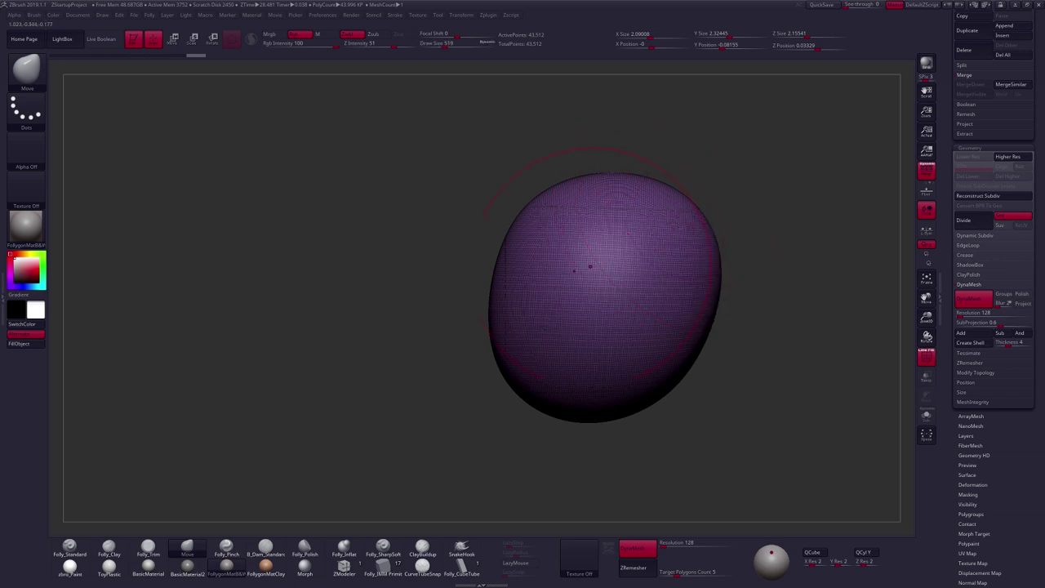
# - Push the lower back of the form inward with the Move brush at draw size 699 to shape a jaw and cranium
pyautogui.keyDown('alt'); pyautogui.moveTo(654, 295); pyautogui.dragTo(595, 289, button='right'); pyautogui.keyUp('alt')
pyautogui.moveTo(609, 378)
pyautogui.mouseDown()
pyautogui.moveTo(580, 351)
pyautogui.moveTo(562, 354)
pyautogui.mouseUp()
pyautogui.moveTo(529, 394); pyautogui.dragTo(509, 400)
pyautogui.moveTo(569, 356); pyautogui.dragTo(559, 348)
pyautogui.press('space')
pyautogui.moveTo(621, 306); pyautogui.dragTo(624, 321)
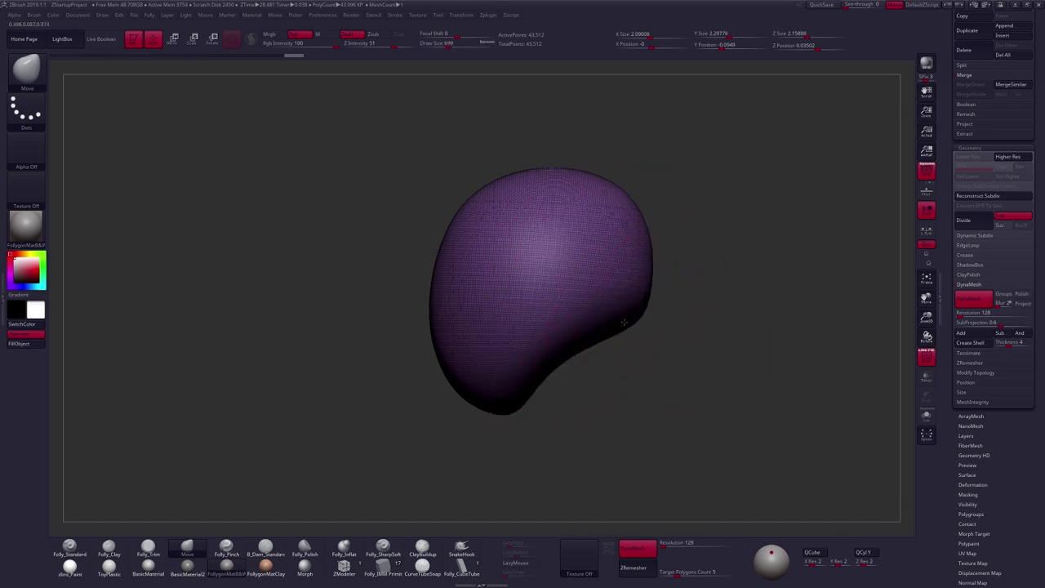
pyautogui.moveTo(569, 368)
pyautogui.mouseDown(button='right')
pyautogui.moveTo(563, 360)
pyautogui.moveTo(573, 366)
pyautogui.moveTo(645, 326)
pyautogui.moveTo(546, 333)
pyautogui.mouseUp(button='right')
pyautogui.moveTo(632, 329); pyautogui.dragTo(618, 329)
pyautogui.moveTo(618, 329)
pyautogui.mouseDown(button='right')
pyautogui.moveTo(579, 373)
pyautogui.moveTo(629, 350)
pyautogui.mouseUp(button='right')
pyautogui.moveTo(648, 308)
pyautogui.mouseDown()
pyautogui.moveTo(636, 310)
pyautogui.moveTo(628, 288)
pyautogui.mouseUp()
# - Narrow the head symmetrically from the sides with the Move brush, reducing the draw size to 265
pyautogui.moveTo(629, 288)
pyautogui.keyDown('shift'); pyautogui.mouseDown(button='right')
pyautogui.moveTo(636, 359)
pyautogui.moveTo(551, 459)
pyautogui.mouseUp(button='right'); pyautogui.keyUp('shift')
pyautogui.press('space')
pyautogui.moveTo(554, 227); pyautogui.dragTo(552, 234)
pyautogui.moveTo(551, 233)
pyautogui.mouseDown(button='right')
pyautogui.moveTo(555, 266)
pyautogui.moveTo(601, 286)
pyautogui.moveTo(559, 358)
pyautogui.mouseUp(button='right')
pyautogui.moveTo(558, 357); pyautogui.dragTo(545, 373)
pyautogui.hotkey('shift', 'f')
pyautogui.press('space')
pyautogui.keyDown('shift'); pyautogui.moveTo(567, 327); pyautogui.dragTo(553, 329, button='right'); pyautogui.keyUp('shift')
pyautogui.press('space')
pyautogui.moveTo(552, 329); pyautogui.dragTo(550, 329)
pyautogui.moveTo(587, 359); pyautogui.dragTo(572, 356)
pyautogui.keyDown('shift'); pyautogui.moveTo(572, 356); pyautogui.dragTo(612, 326, button='right'); pyautogui.keyUp('shift')
pyautogui.press('space')
pyautogui.moveTo(621, 314); pyautogui.dragTo(618, 314)
pyautogui.keyDown('alt'); pyautogui.moveTo(644, 319); pyautogui.dragTo(595, 341, button='right'); pyautogui.keyUp('alt')
pyautogui.press('space')
pyautogui.moveTo(586, 273); pyautogui.dragTo(582, 274)
pyautogui.hotkey('shift', 'f')
pyautogui.keyDown('alt'); pyautogui.moveTo(575, 331); pyautogui.dragTo(595, 299, button='right'); pyautogui.keyUp('alt')
pyautogui.press('space')
pyautogui.moveTo(627, 256); pyautogui.dragTo(620, 256)
pyautogui.keyDown('alt'); pyautogui.moveTo(605, 287); pyautogui.dragTo(586, 326, button='right'); pyautogui.keyUp('alt')
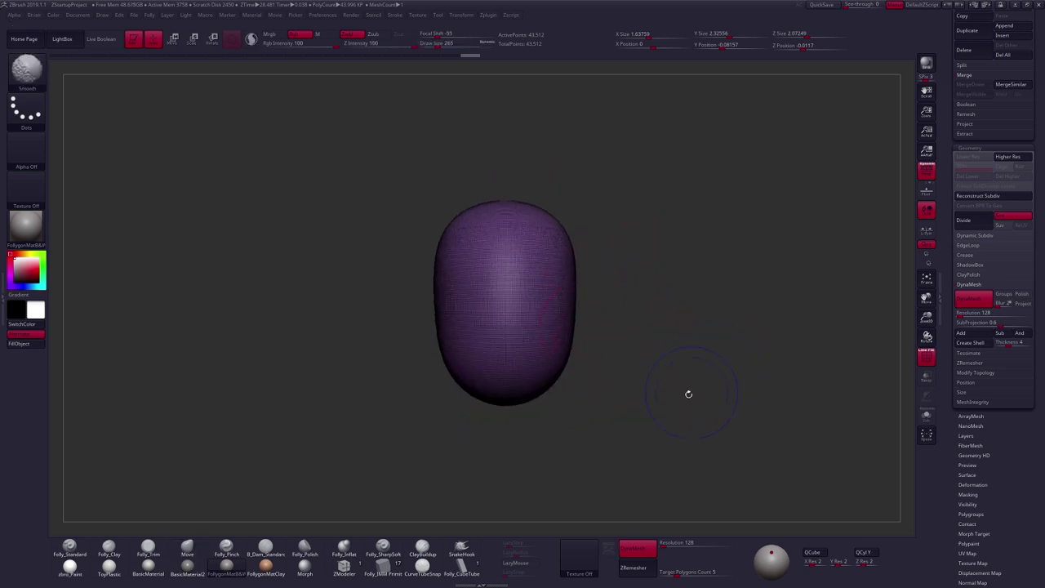
# - Hide the polyframe, inspect the head from the front and side, and set the Move brush's draw size to 252
pyautogui.hotkey('shift', 'f')
pyautogui.moveTo(676, 413); pyautogui.dragTo(661, 424)
pyautogui.keyDown('alt'); pyautogui.moveTo(624, 446); pyautogui.dragTo(629, 402, button='right'); pyautogui.keyUp('alt')
pyautogui.press('space')
pyautogui.moveTo(666, 377); pyautogui.dragTo(660, 376)
pyautogui.keyDown('ctrl'); pyautogui.moveTo(660, 375); pyautogui.dragTo(663, 403, button='right'); pyautogui.keyUp('ctrl')
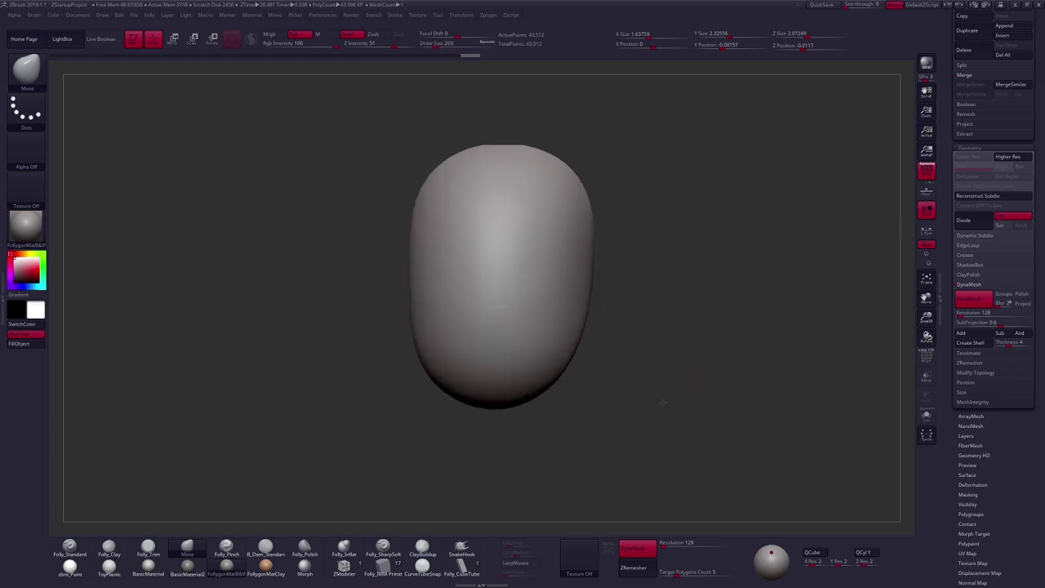
pyautogui.keyDown('alt'); pyautogui.moveTo(662, 402); pyautogui.dragTo(572, 326); pyautogui.keyUp('alt')
pyautogui.press('[')
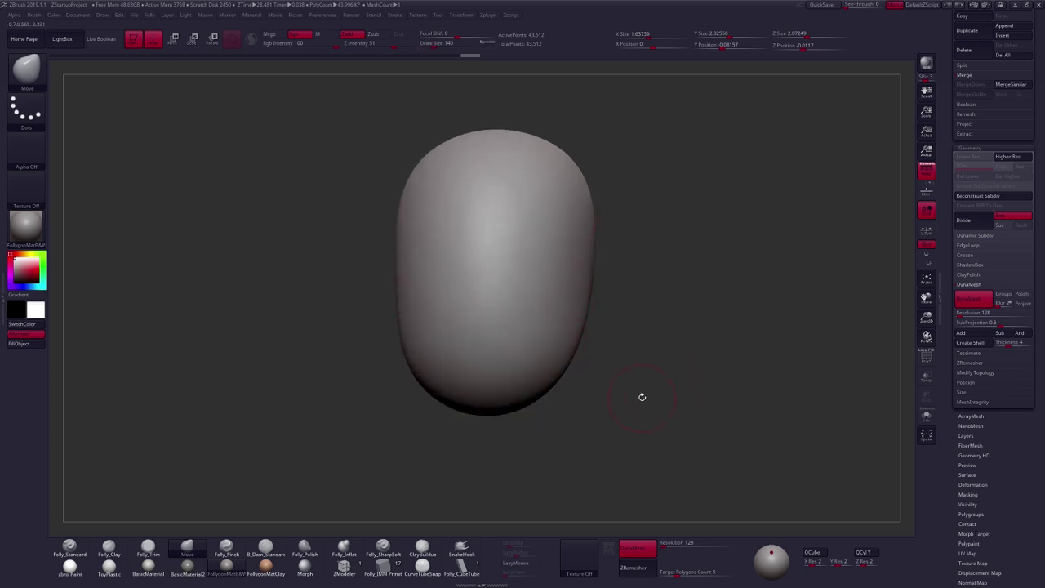
pyautogui.keyDown('ctrl'); pyautogui.moveTo(651, 407); pyautogui.dragTo(628, 380, button='right'); pyautogui.keyUp('ctrl')
pyautogui.press('space')
pyautogui.moveTo(630, 379); pyautogui.dragTo(654, 375)
pyautogui.moveTo(655, 374); pyautogui.dragTo(589, 380, button='right')
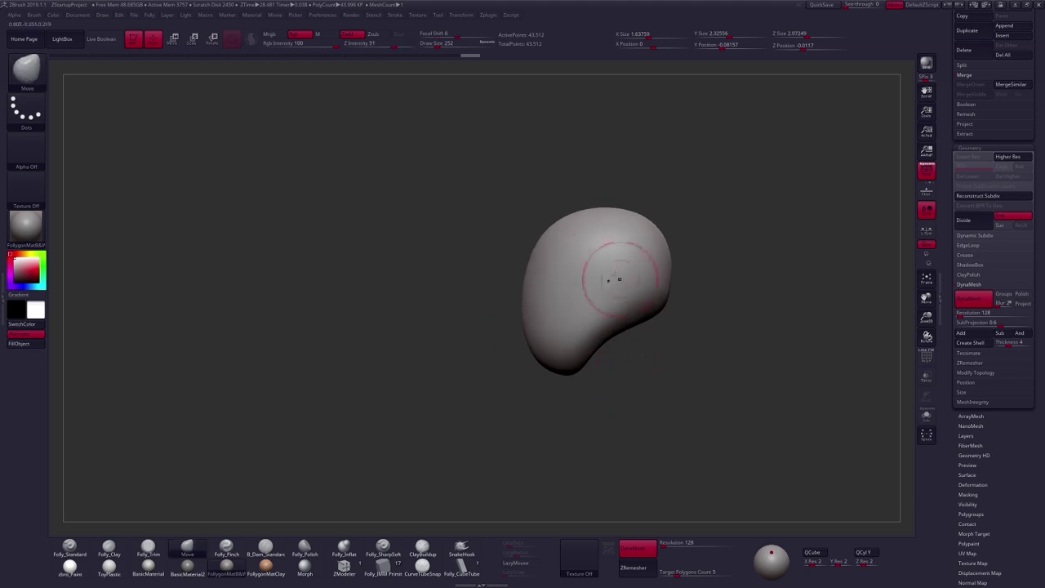
# - Pull a symmetrical pair of horns from the upper forehead with SnakeHook at draw size 170 and inspect their polyframe
pyautogui.click(461, 547)
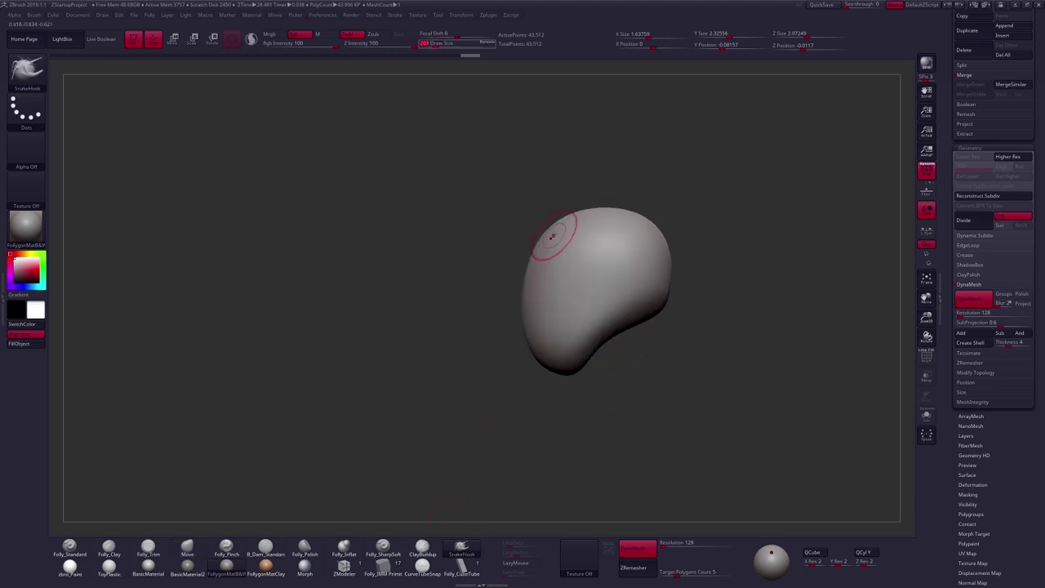
pyautogui.press('[')
pyautogui.moveTo(552, 237)
pyautogui.mouseDown()
pyautogui.moveTo(512, 205)
pyautogui.moveTo(512, 177)
pyautogui.mouseUp()
pyautogui.moveTo(493, 255); pyautogui.dragTo(560, 272, button='right')
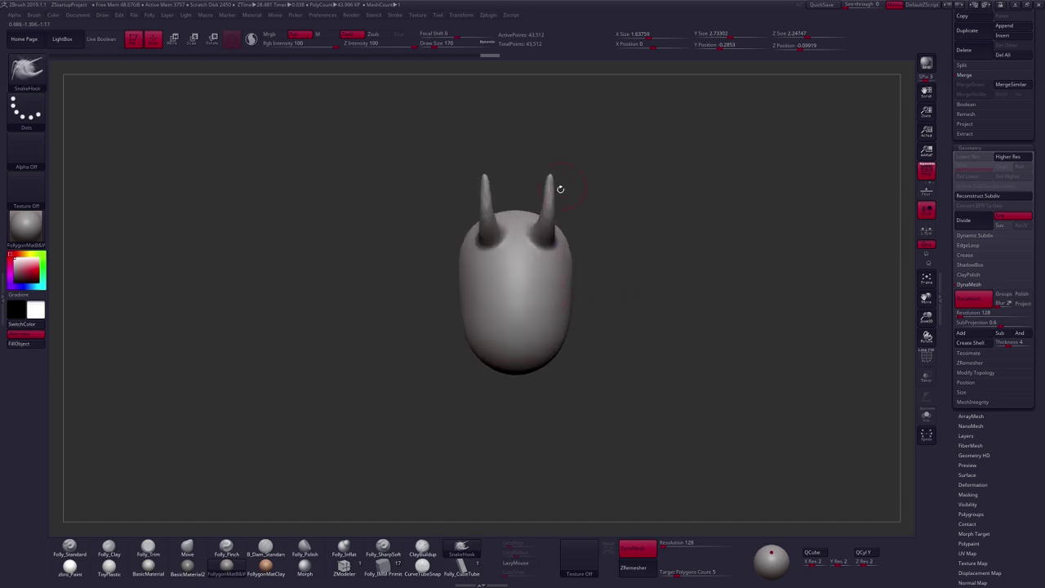
pyautogui.keyDown('ctrl'); pyautogui.moveTo(560, 189); pyautogui.dragTo(562, 182, button='right'); pyautogui.keyUp('ctrl')
pyautogui.hotkey('shift', 'f')
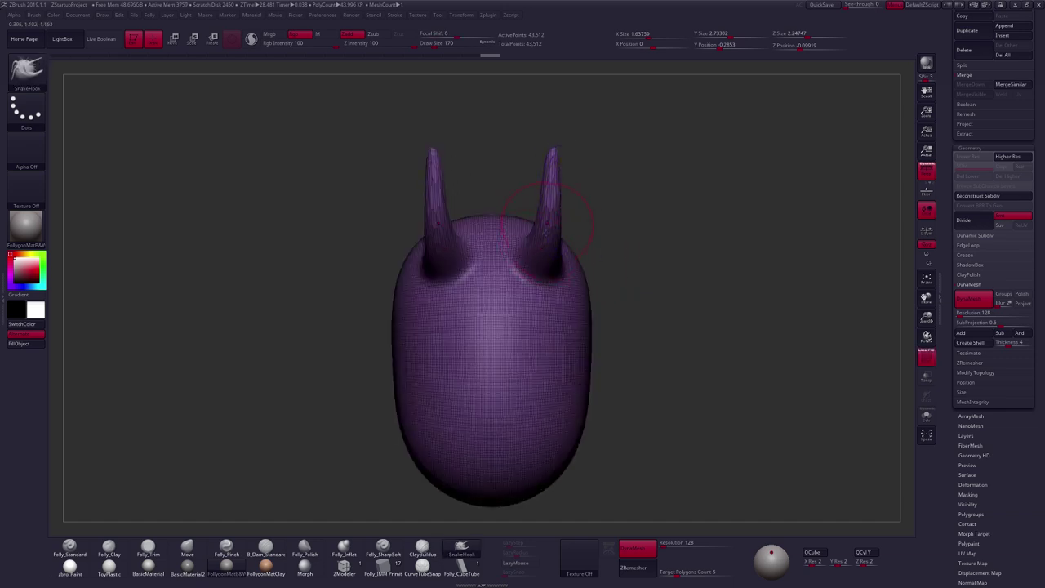
pyautogui.keyDown('ctrl'); pyautogui.moveTo(659, 357); pyautogui.dragTo(644, 388, button='right'); pyautogui.keyUp('ctrl')
pyautogui.moveTo(608, 422)
pyautogui.mouseDown()
pyautogui.moveTo(586, 415)
pyautogui.moveTo(613, 426)
pyautogui.moveTo(628, 408)
pyautogui.mouseUp()
pyautogui.hotkey('shift', 'f')
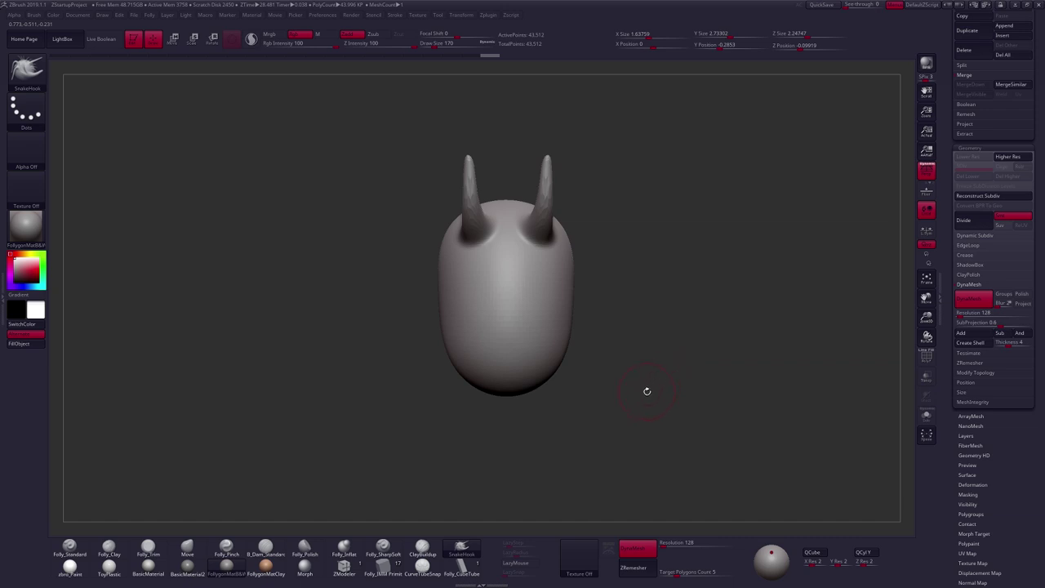
# - Turn off DynaMesh, ZRemesh the horned head with a target polygons count of 5, and show the polyframe
pyautogui.click(974, 301)
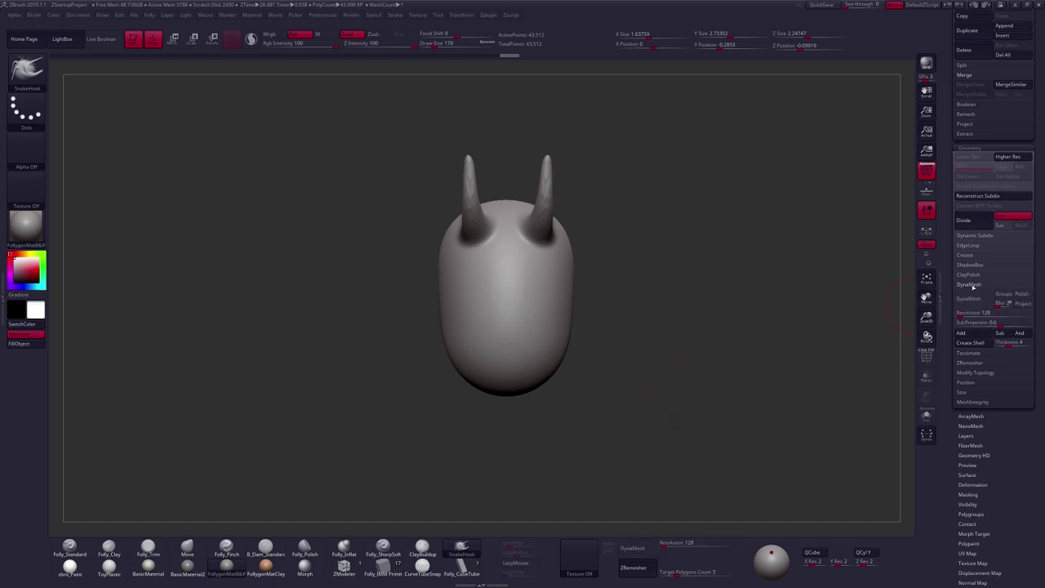
pyautogui.click(971, 284)
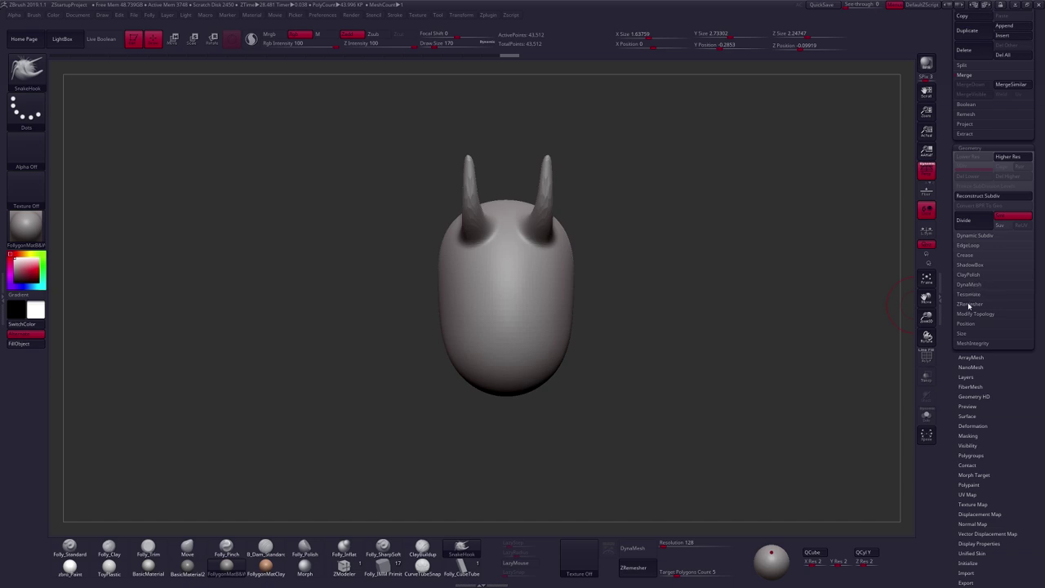
pyautogui.click(969, 304)
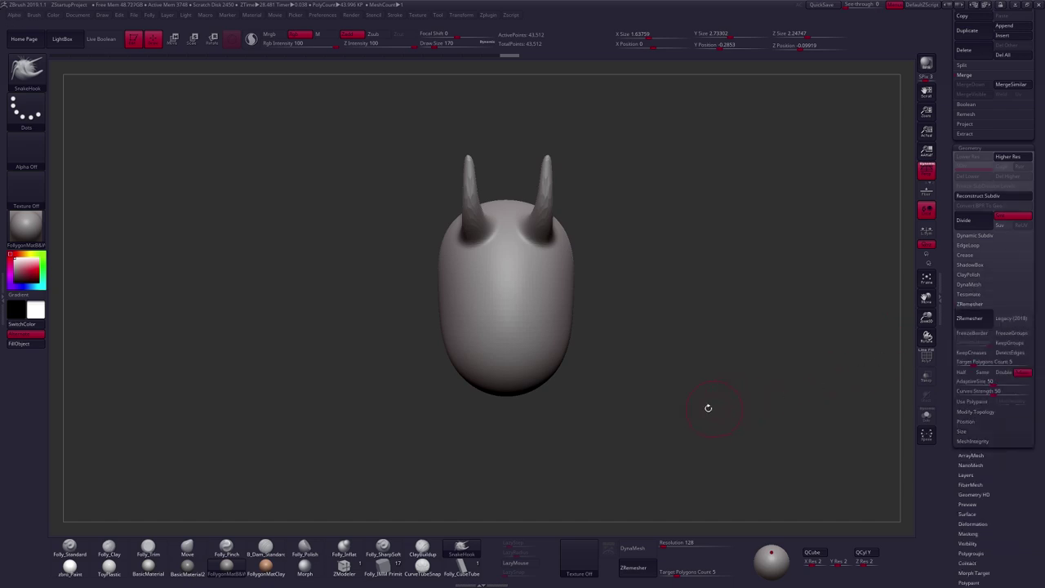
pyautogui.moveTo(638, 387)
pyautogui.keyDown('alt'); pyautogui.mouseDown()
pyautogui.moveTo(653, 408)
pyautogui.moveTo(649, 399)
pyautogui.mouseUp(); pyautogui.keyUp('alt')
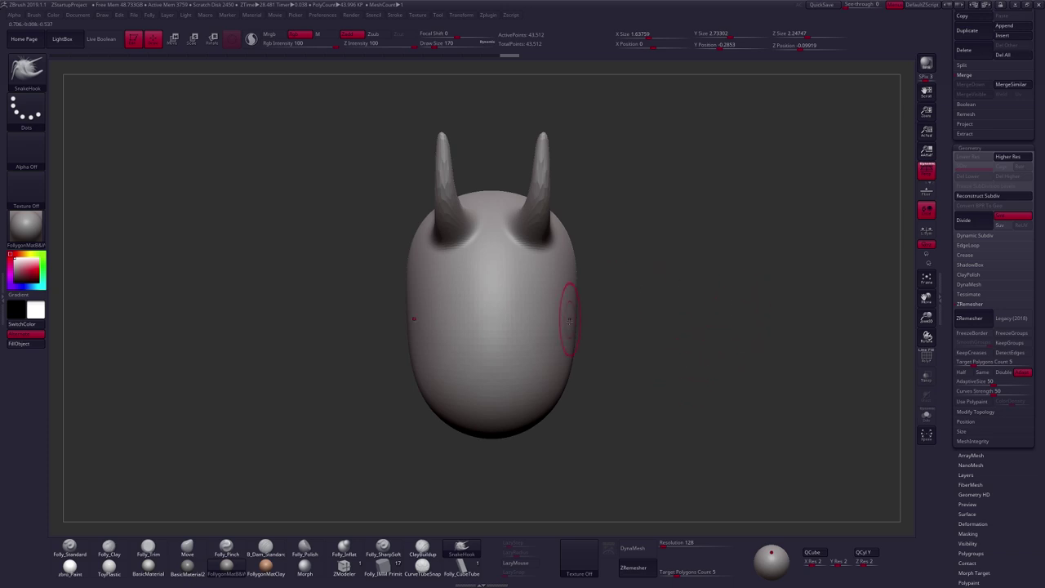
pyautogui.click(969, 318)
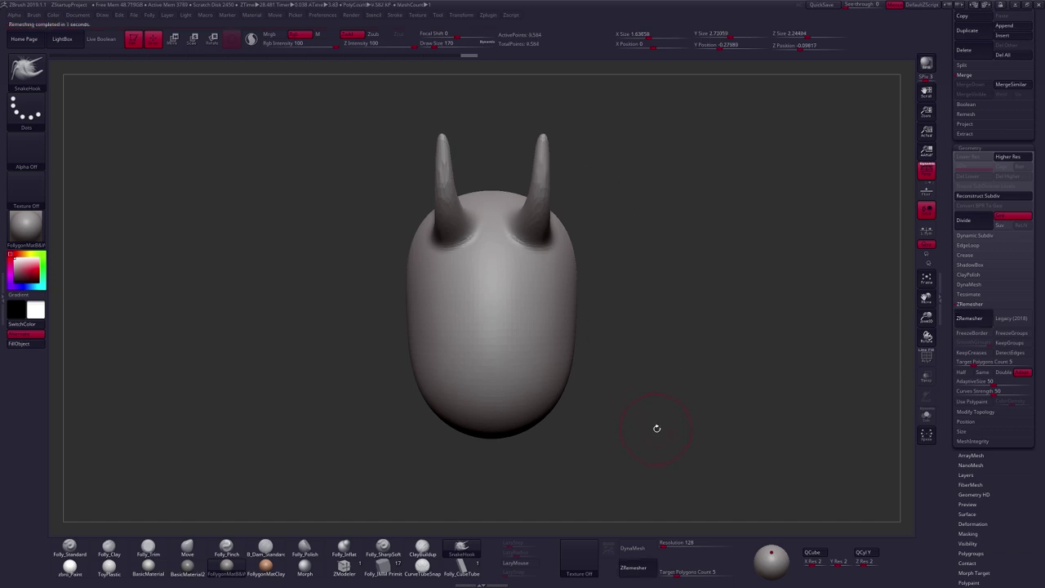
pyautogui.moveTo(656, 428); pyautogui.dragTo(631, 338)
pyautogui.hotkey('shift', 'f')
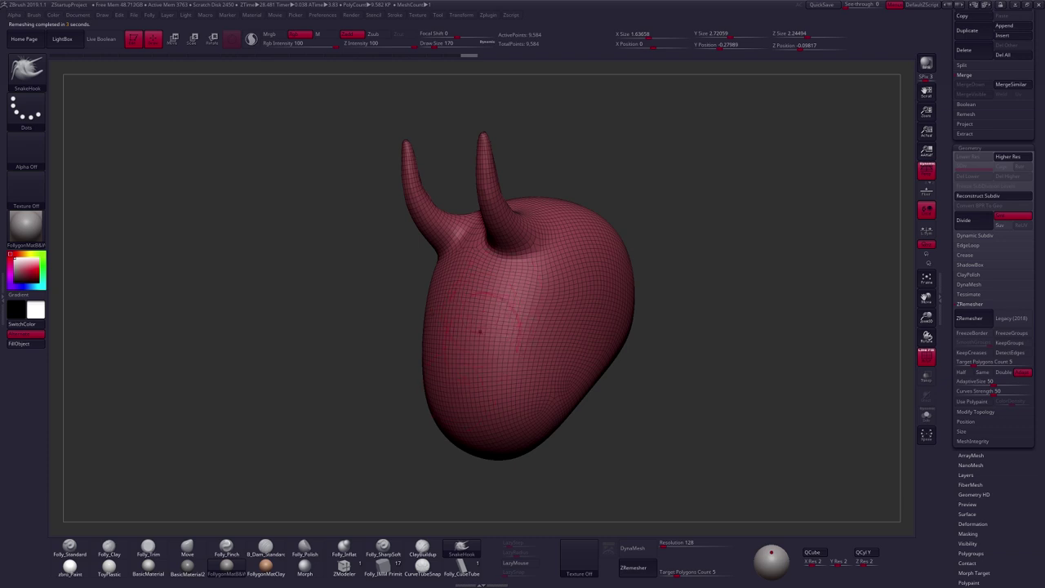
# - Pull a thin spike out of each side of the head with SnakeHook at draw size 96 and ZRemesh the mesh again
pyautogui.moveTo(584, 342)
pyautogui.mouseDown(button='right')
pyautogui.moveTo(457, 347)
pyautogui.moveTo(556, 359)
pyautogui.moveTo(514, 415)
pyautogui.moveTo(518, 378)
pyautogui.moveTo(564, 370)
pyautogui.mouseUp(button='right')
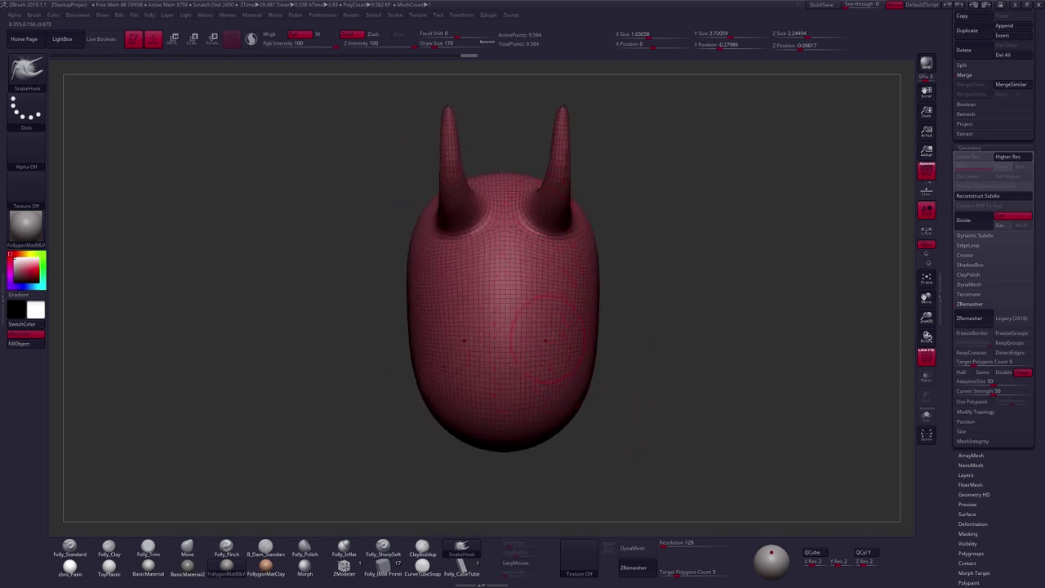
pyautogui.moveTo(510, 301); pyautogui.dragTo(545, 321)
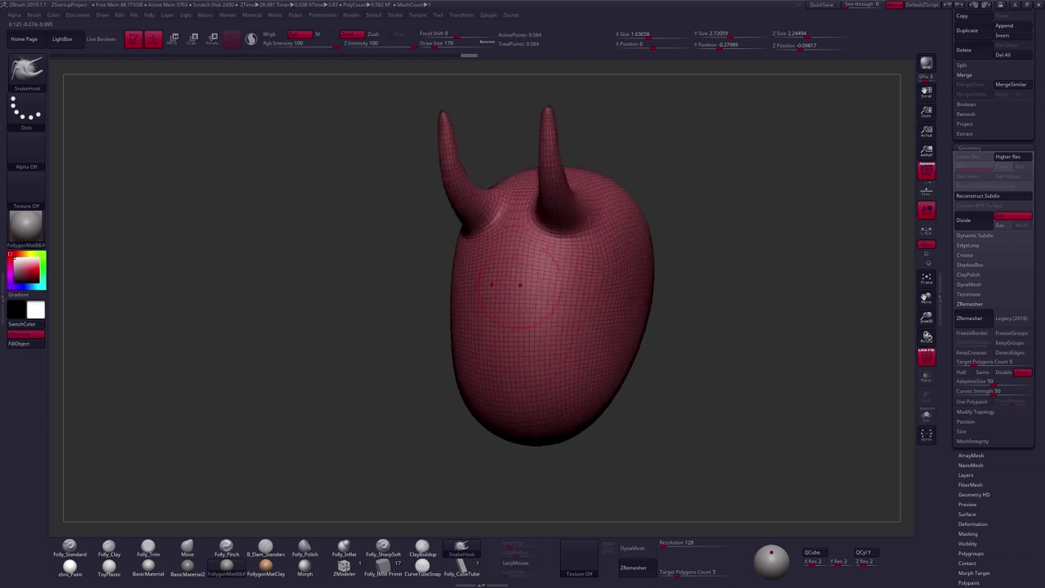
pyautogui.keyDown('alt'); pyautogui.moveTo(561, 372); pyautogui.dragTo(560, 399, button='right'); pyautogui.keyUp('alt')
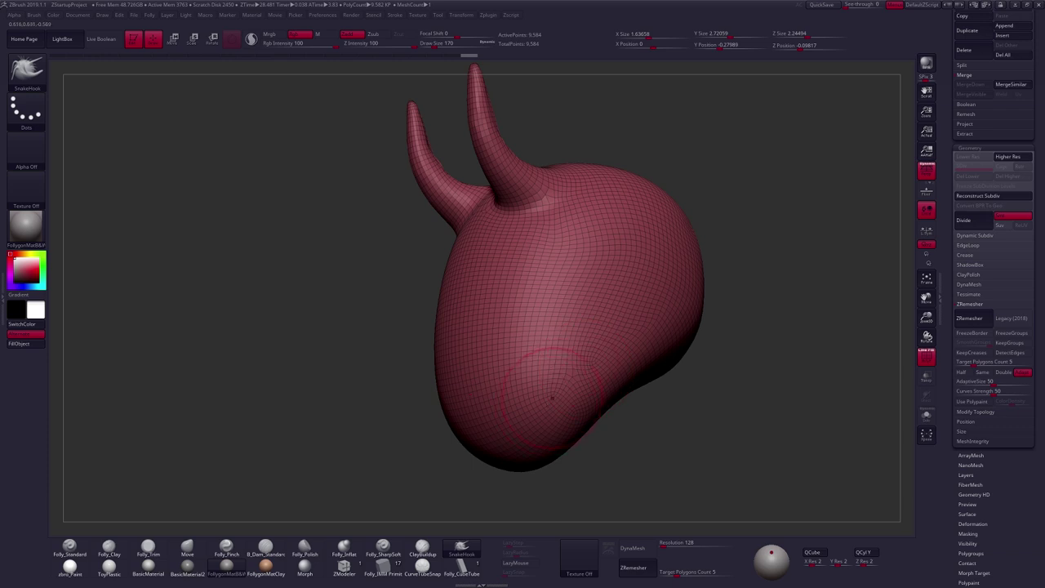
pyautogui.moveTo(551, 389); pyautogui.dragTo(593, 393)
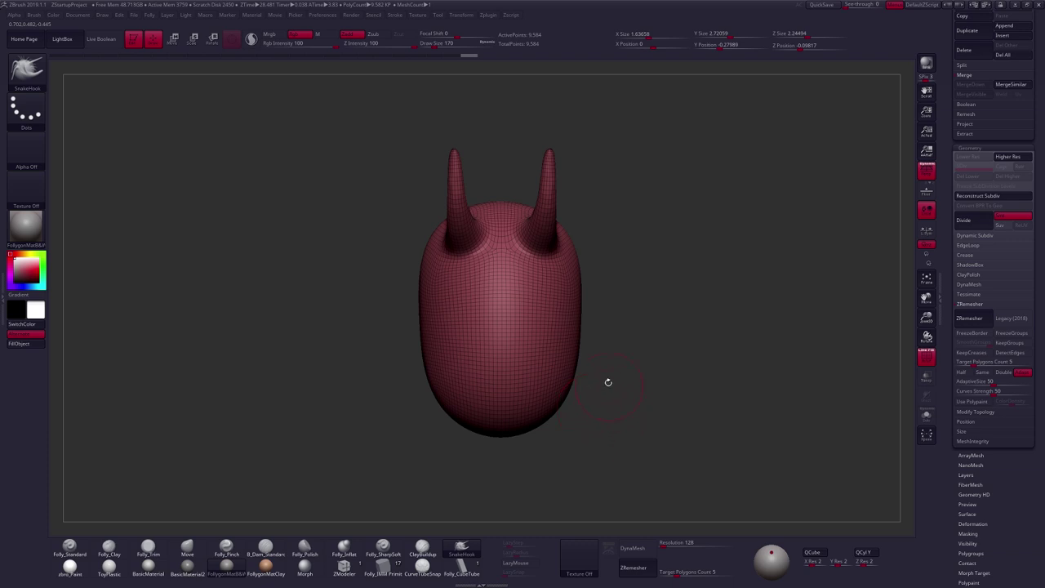
pyautogui.moveTo(559, 413)
pyautogui.mouseDown()
pyautogui.moveTo(533, 365)
pyautogui.moveTo(610, 302)
pyautogui.mouseUp()
pyautogui.moveTo(603, 298); pyautogui.dragTo(667, 294)
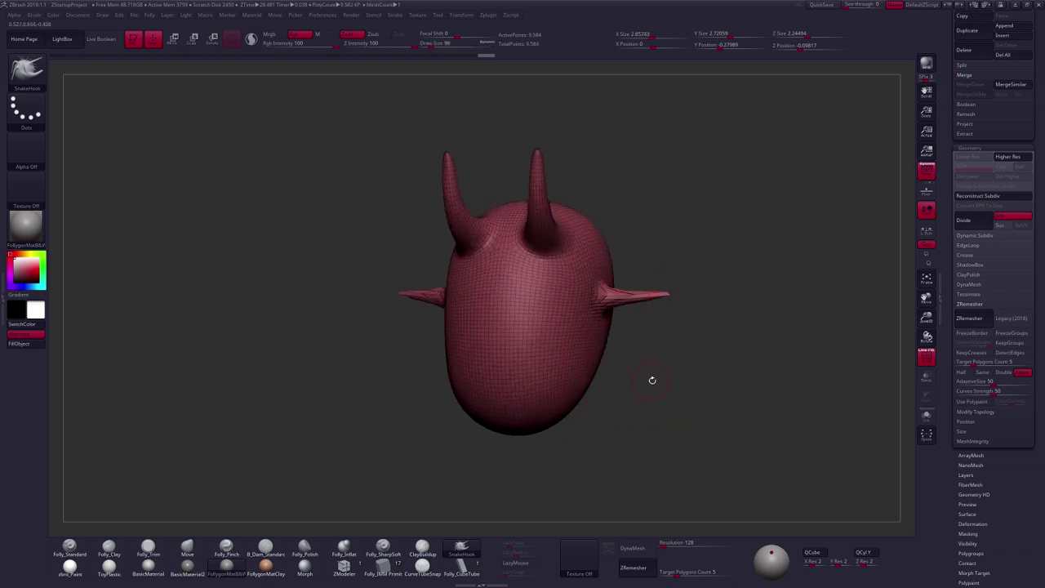
pyautogui.click(969, 318)
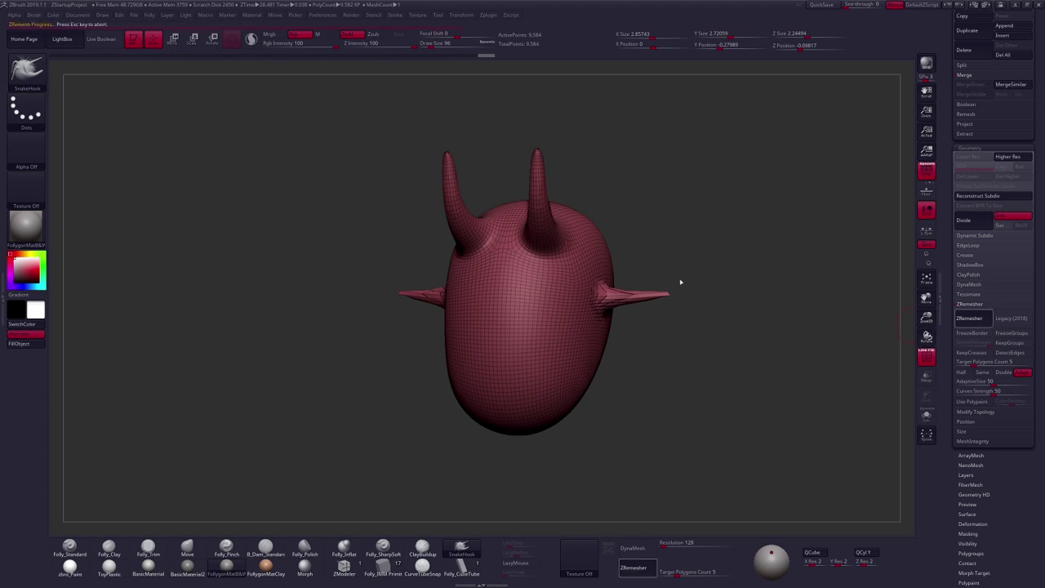
# - Examine the remeshed horns and side spikes from several angles, with and without the polyframe
pyautogui.moveTo(619, 335); pyautogui.dragTo(634, 306)
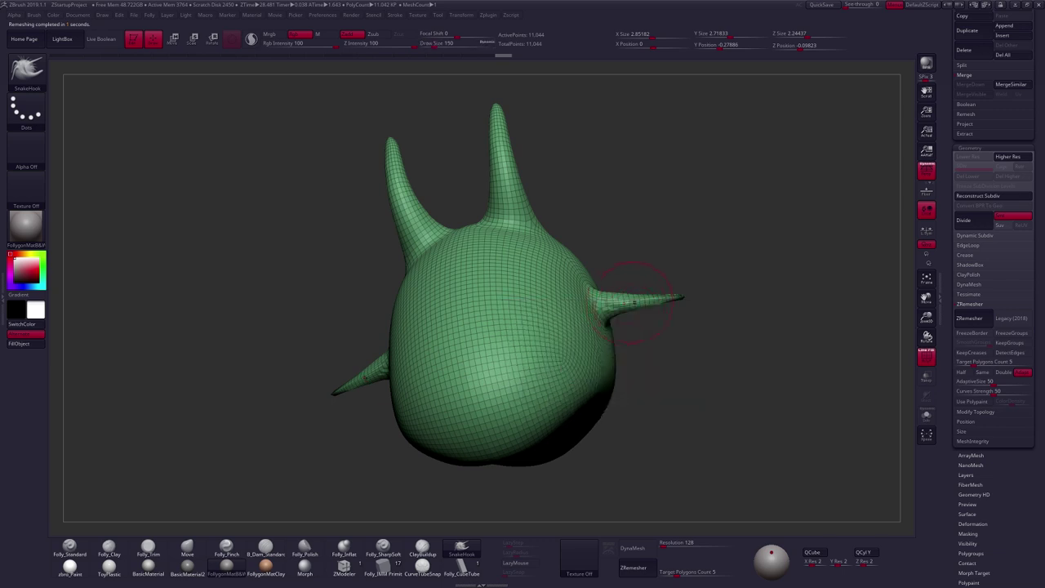
pyautogui.moveTo(645, 353); pyautogui.dragTo(585, 343)
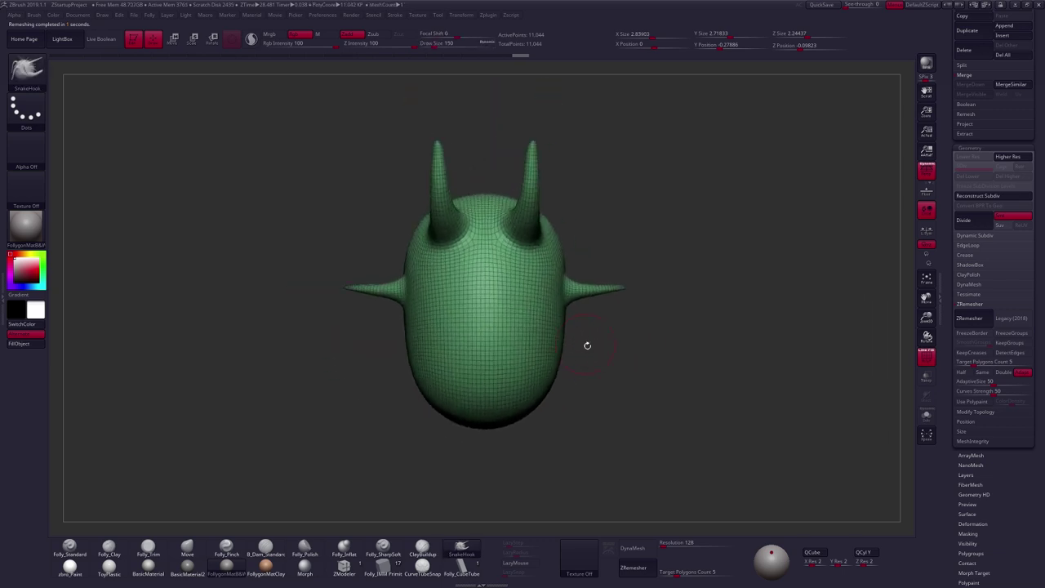
pyautogui.hotkey('shift', 'f')
pyautogui.moveTo(611, 427)
pyautogui.mouseDown()
pyautogui.moveTo(628, 420)
pyautogui.moveTo(601, 450)
pyautogui.moveTo(604, 428)
pyautogui.mouseUp()
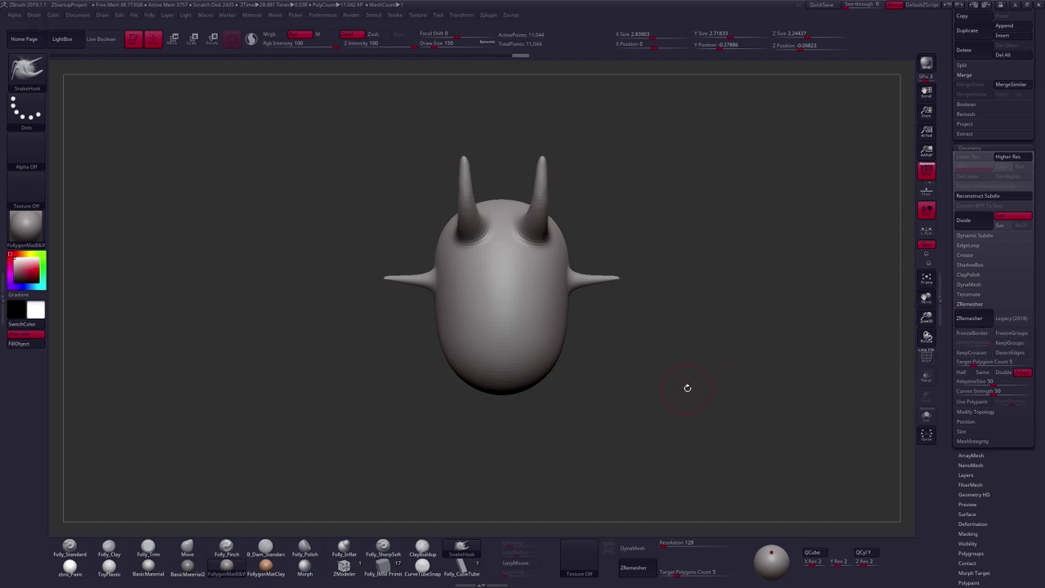
pyautogui.moveTo(651, 434); pyautogui.dragTo(624, 433)
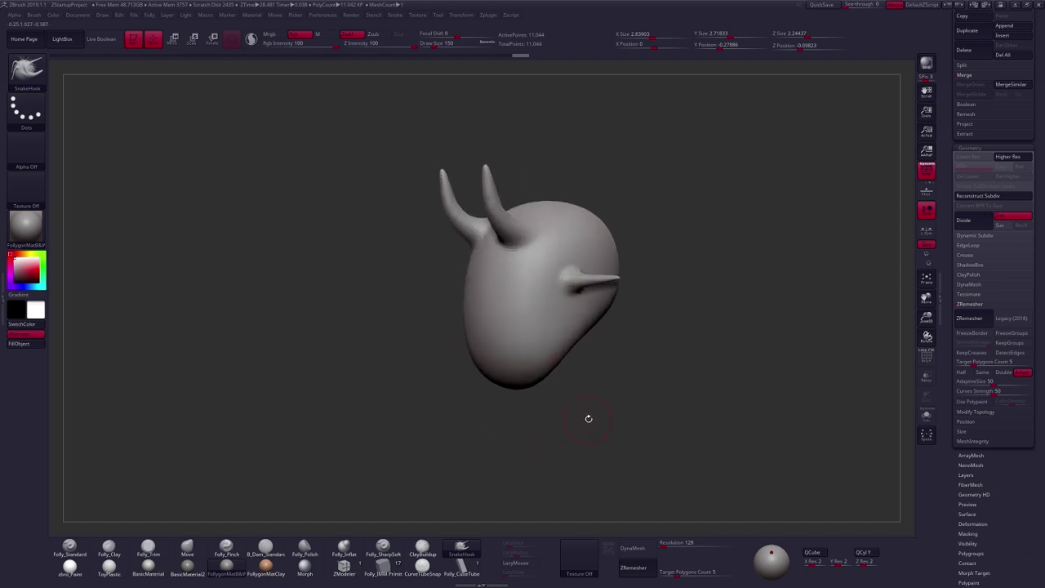
pyautogui.keyDown('alt'); pyautogui.moveTo(609, 414); pyautogui.dragTo(612, 436); pyautogui.keyUp('alt')
pyautogui.hotkey('shift', 'f')
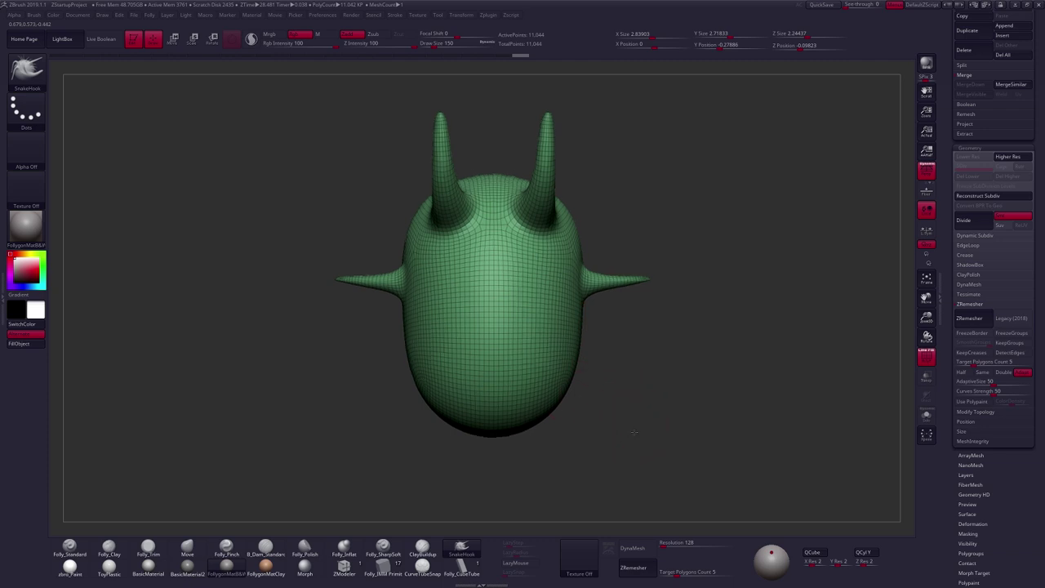
pyautogui.moveTo(636, 407); pyautogui.dragTo(631, 435)
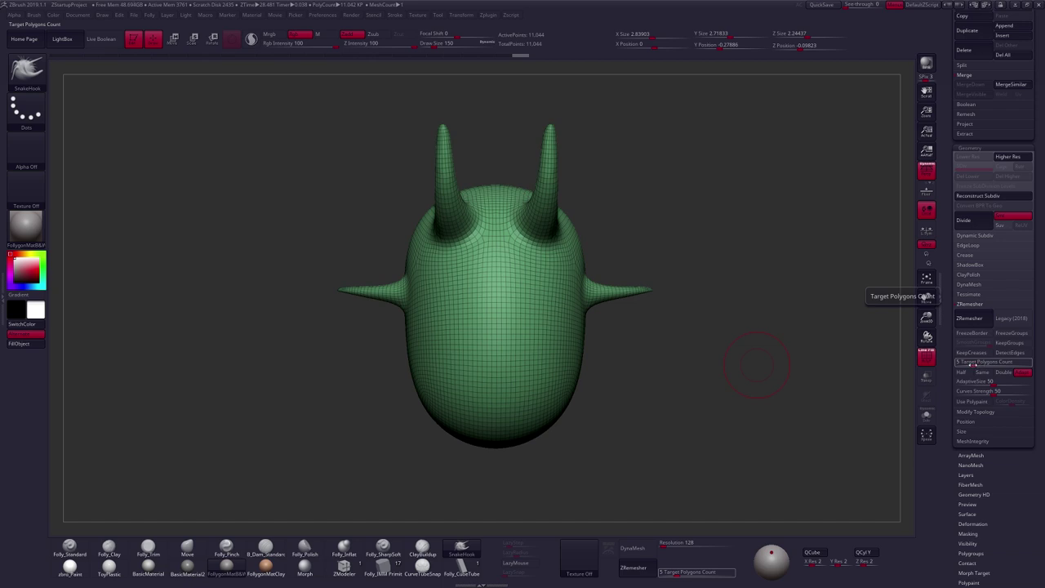
# - ZRemesh the head with a target polygons count of 1 and hide the polyframe after checking the topology
pyautogui.click(973, 363)
pyautogui.write('1')
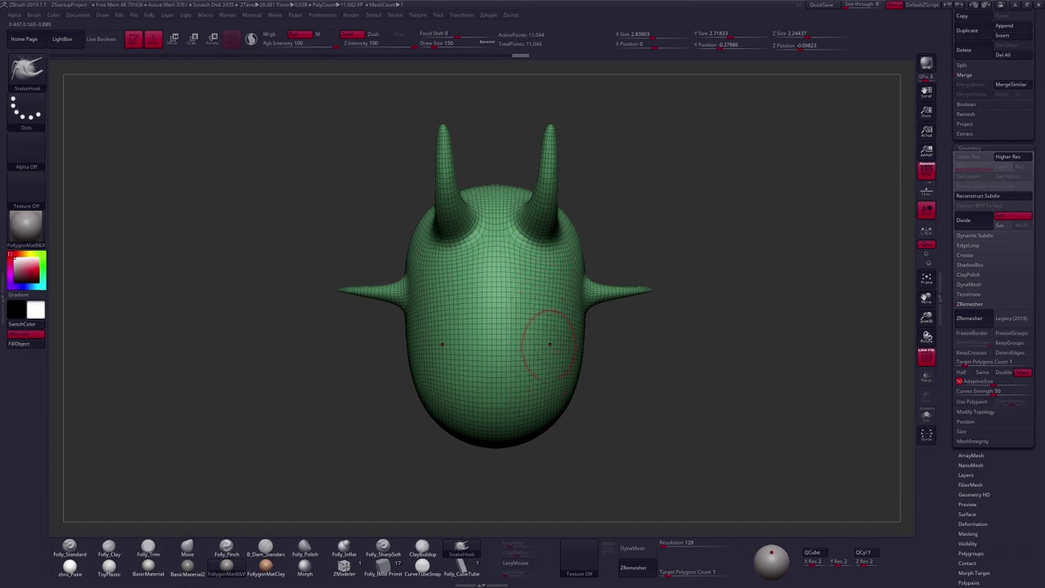
pyautogui.click(969, 318)
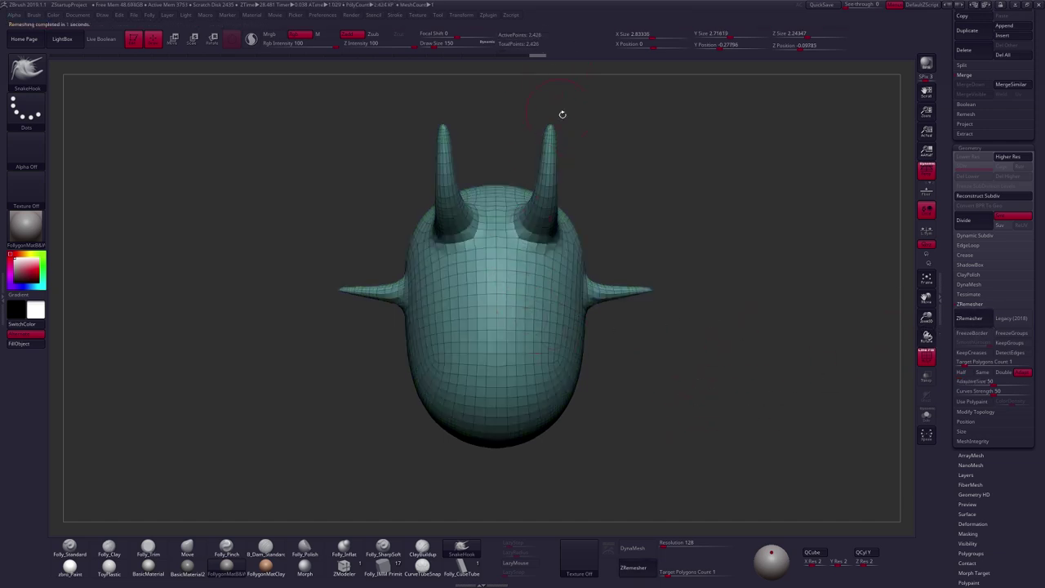
pyautogui.moveTo(681, 378); pyautogui.dragTo(561, 210)
pyautogui.moveTo(562, 266); pyautogui.dragTo(600, 257)
pyautogui.hotkey('shift', 'f')
# - Carve symmetrical eye sockets below the horns with Folly_Clay at draw size 181 and switch to the Move brush
pyautogui.moveTo(618, 349)
pyautogui.keyDown('shift'); pyautogui.mouseDown()
pyautogui.moveTo(641, 343)
pyautogui.moveTo(530, 315)
pyautogui.mouseUp(); pyautogui.keyUp('shift')
pyautogui.press('2')
pyautogui.press(']')
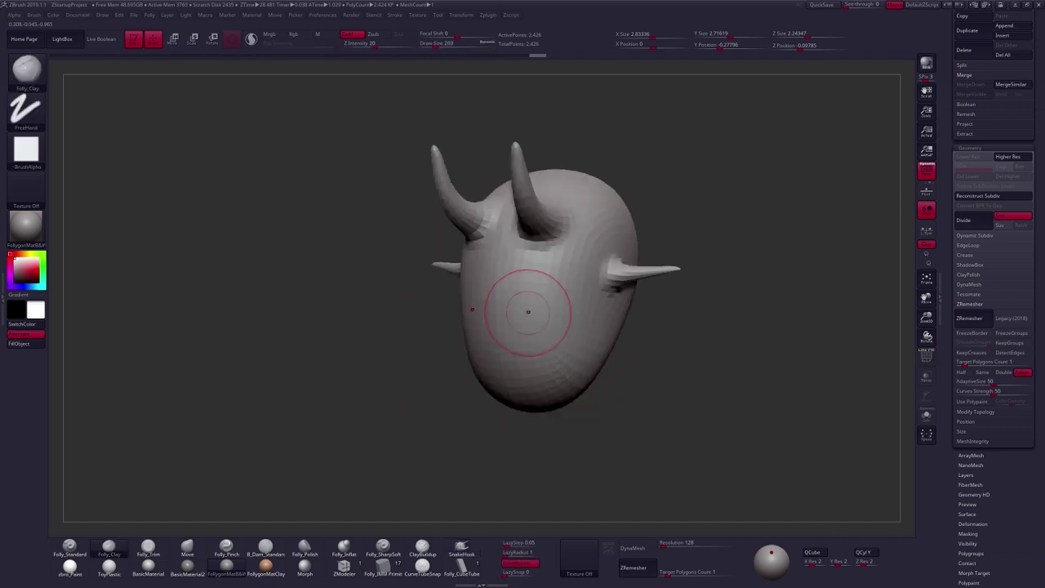
pyautogui.press('[')
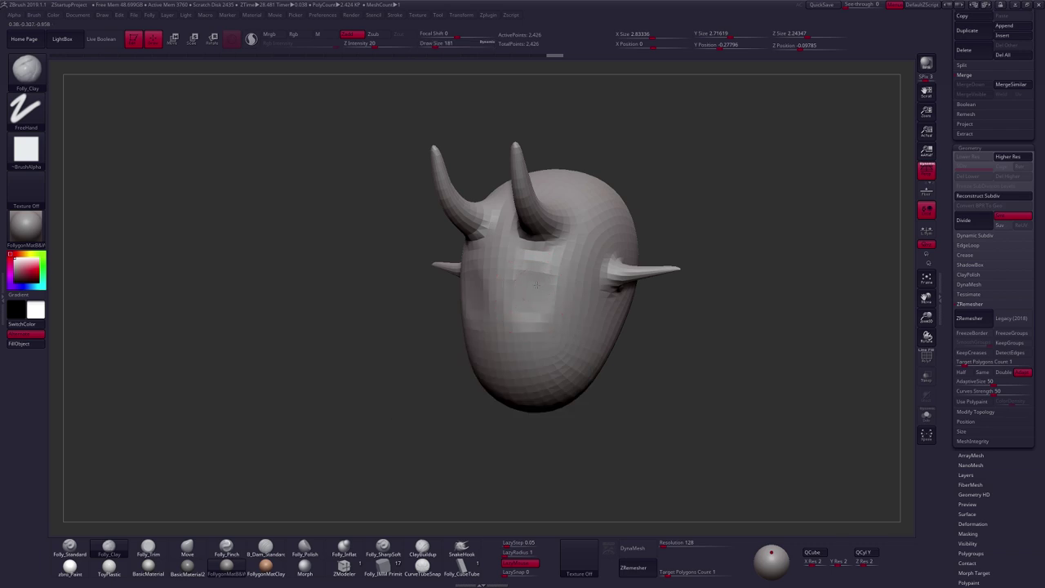
pyautogui.moveTo(529, 302); pyautogui.dragTo(531, 301, button='right')
pyautogui.press('4')
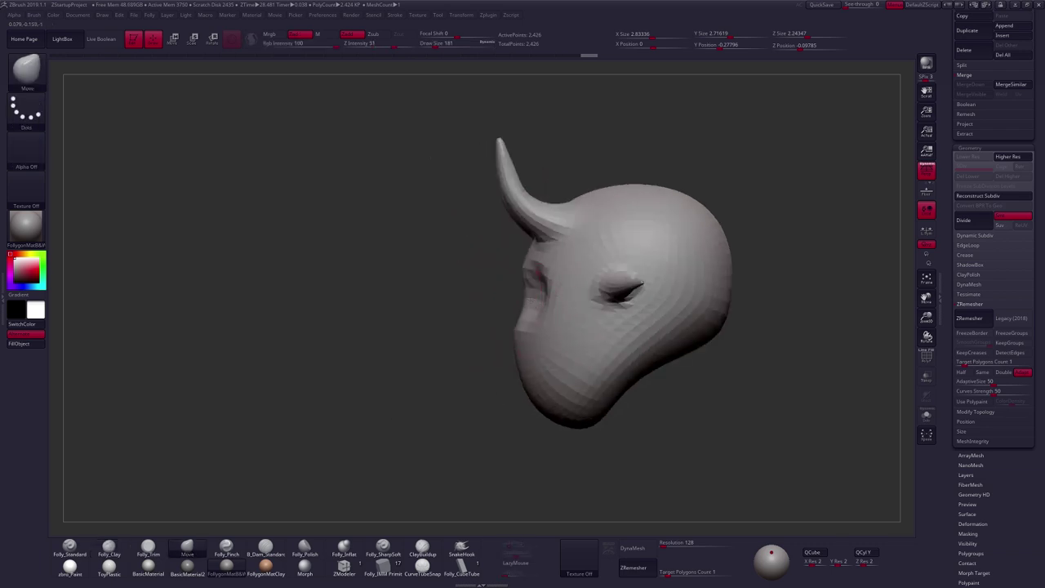
# - Reshape the face below the brow with the Move brush at draw size 160, working from side and front
pyautogui.press('space')
pyautogui.moveTo(520, 332); pyautogui.dragTo(513, 332)
pyautogui.moveTo(465, 330); pyautogui.dragTo(533, 328, button='right')
pyautogui.press('space')
pyautogui.moveTo(534, 328); pyautogui.dragTo(538, 328)
pyautogui.moveTo(557, 328)
pyautogui.mouseDown(button='right')
pyautogui.moveTo(532, 326)
pyautogui.moveTo(523, 304)
pyautogui.moveTo(572, 384)
pyautogui.moveTo(605, 416)
pyautogui.moveTo(630, 370)
pyautogui.mouseUp(button='right')
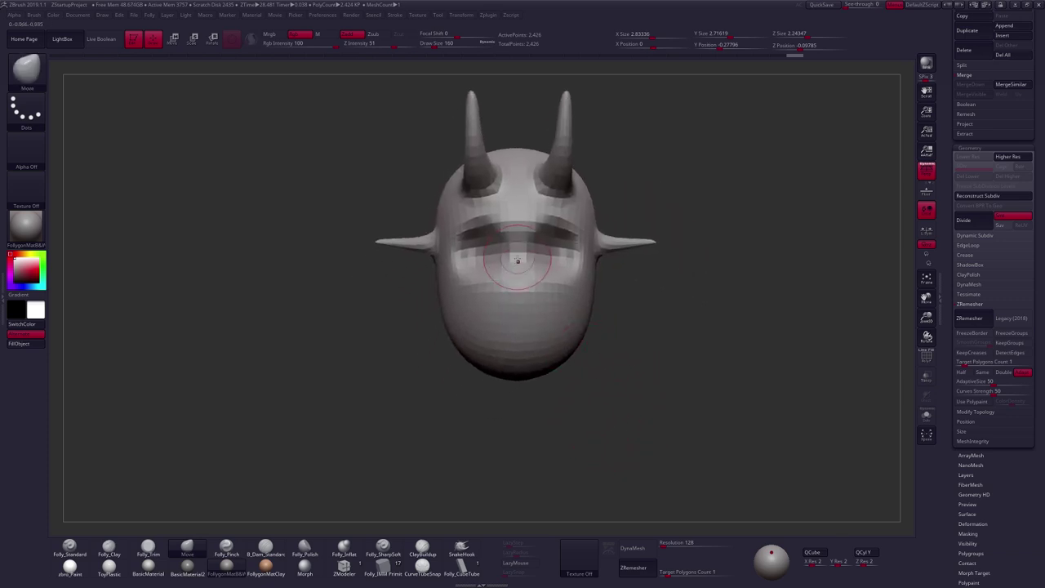
# - Adjust the muzzle beneath the eye sockets with the Move brush at draw size 170
pyautogui.press('space')
pyautogui.moveTo(550, 363)
pyautogui.mouseDown(button='right')
pyautogui.moveTo(574, 356)
pyautogui.moveTo(553, 312)
pyautogui.mouseUp(button='right')
pyautogui.press('space')
pyautogui.moveTo(566, 280); pyautogui.dragTo(560, 281)
pyautogui.moveTo(571, 275); pyautogui.dragTo(545, 283, button='right')
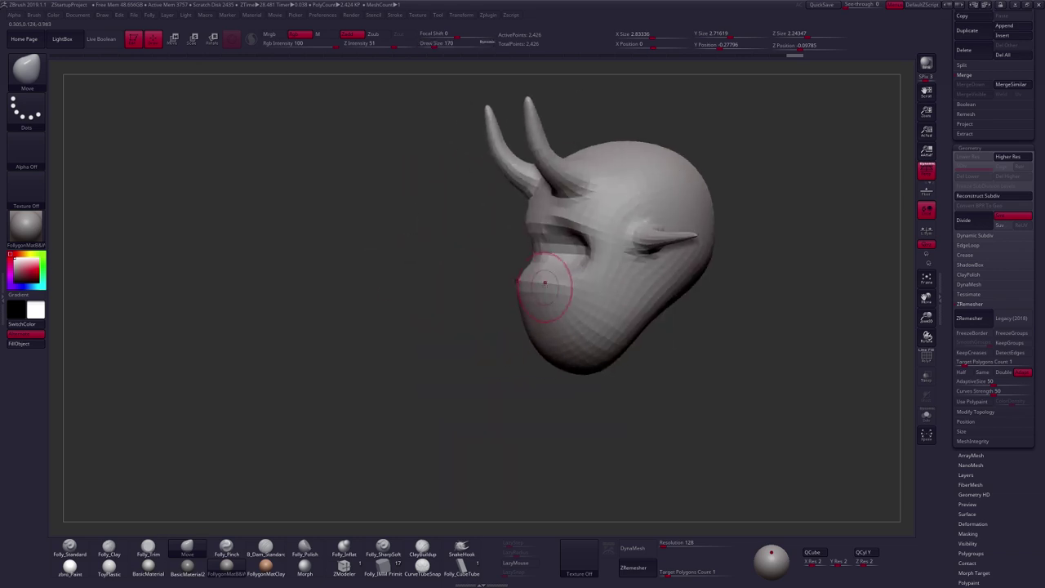
# - Shape the inner cheeks and nose bridge below the eye sockets with the Move brush at draw size 140
pyautogui.press('space')
pyautogui.moveTo(561, 274); pyautogui.dragTo(554, 273)
pyautogui.moveTo(546, 339); pyautogui.dragTo(577, 344, button='right')
pyautogui.moveTo(579, 257); pyautogui.dragTo(575, 252)
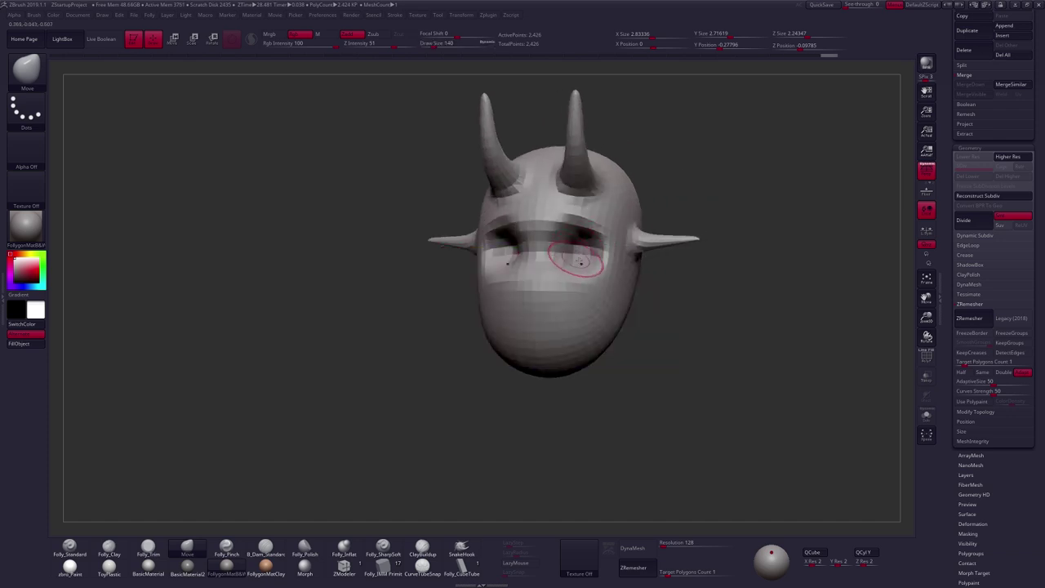
pyautogui.keyDown('shift'); pyautogui.moveTo(579, 260); pyautogui.dragTo(603, 261, button='right'); pyautogui.keyUp('shift')
pyautogui.moveTo(568, 251); pyautogui.dragTo(563, 249)
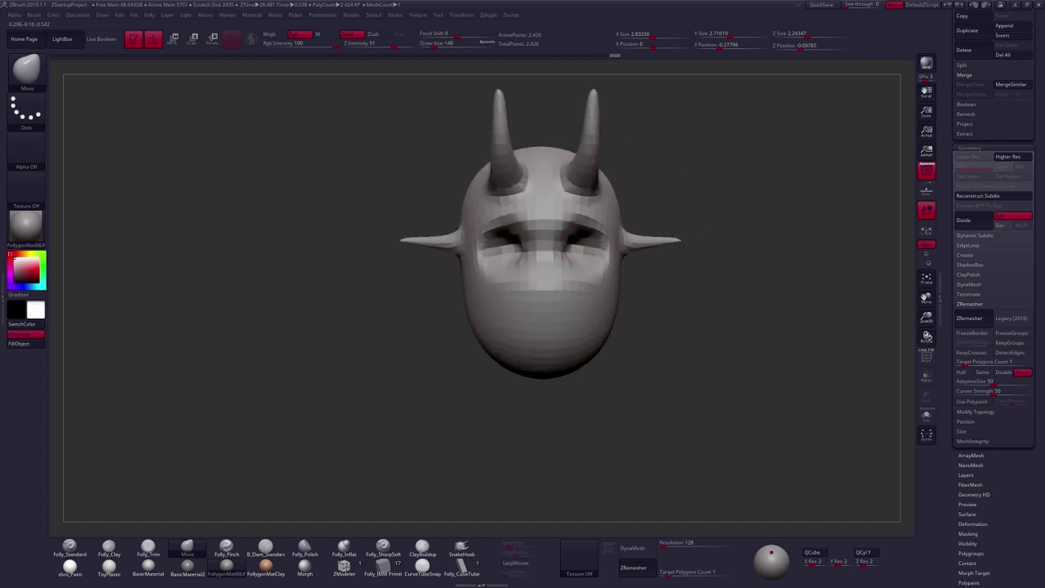
# - Refine the eye socket rims and cheeks with the Move brush at draw size 170
pyautogui.hotkey('ctrl', 'shift', 'z')
pyautogui.press('space')
pyautogui.moveTo(570, 276); pyautogui.dragTo(589, 279)
pyautogui.moveTo(595, 279); pyautogui.dragTo(534, 278, button='right')
pyautogui.moveTo(601, 279); pyautogui.dragTo(601, 273)
pyautogui.moveTo(606, 268)
pyautogui.mouseDown(button='right')
pyautogui.moveTo(595, 262)
pyautogui.moveTo(561, 358)
pyautogui.mouseUp(button='right')
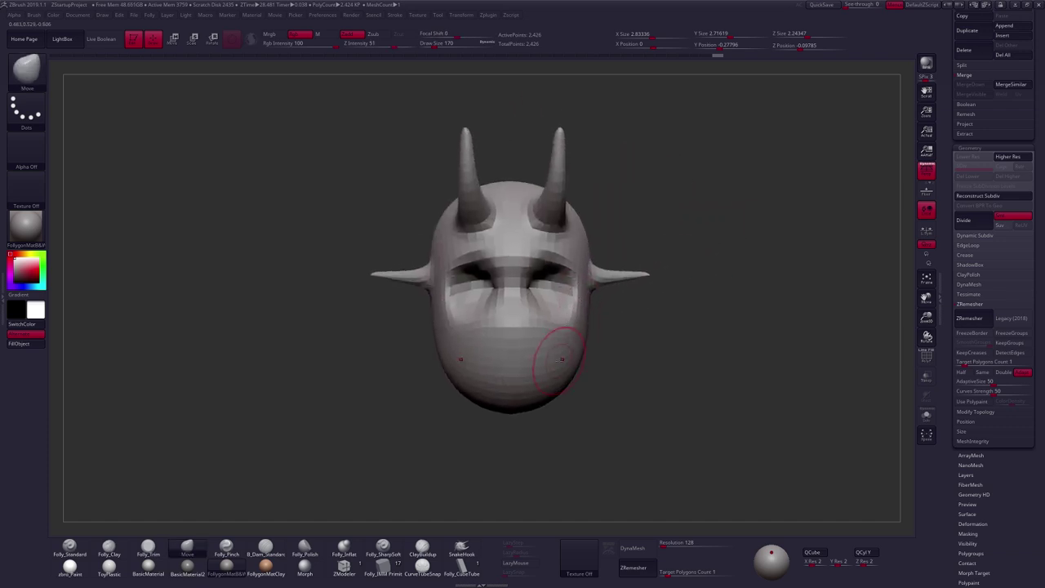
pyautogui.moveTo(628, 431); pyautogui.dragTo(656, 402, button='right')
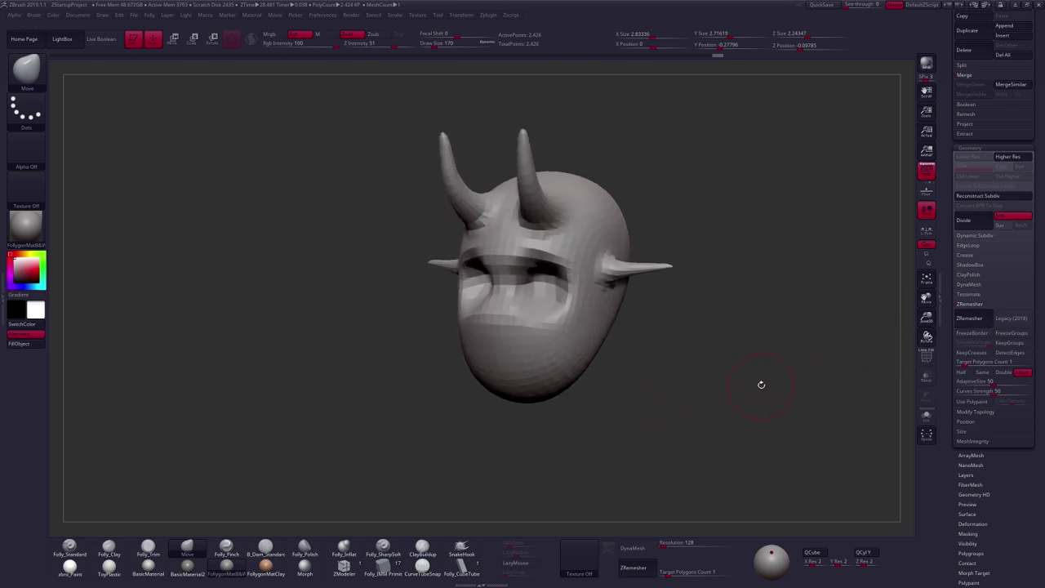
# - Divide the head once and compare subdivision levels 1 and 2, ending on level 2
pyautogui.hotkey('ctrl', 'd')
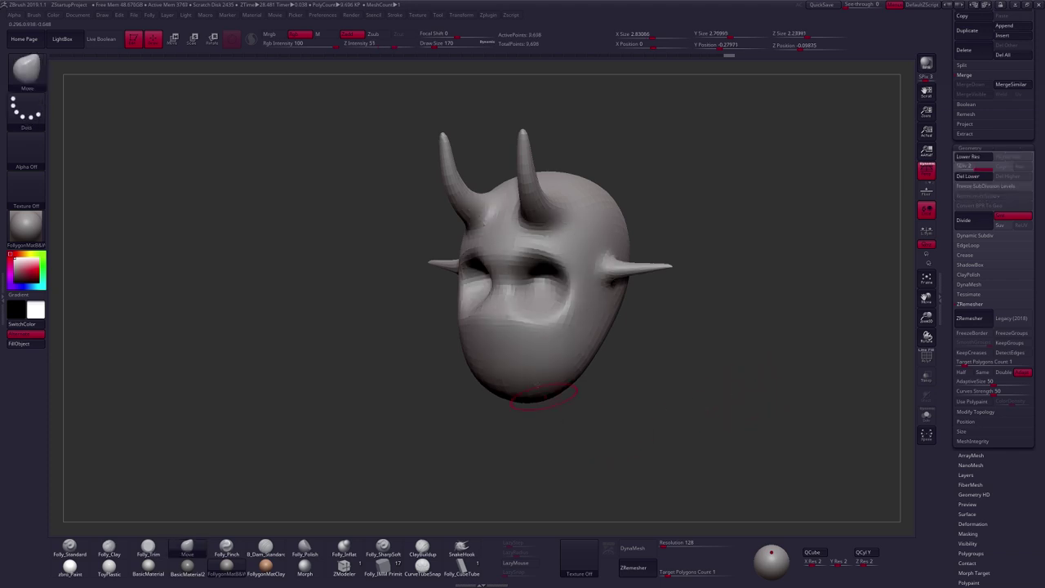
pyautogui.keyDown('ctrl'); pyautogui.moveTo(539, 295); pyautogui.dragTo(555, 311, button='right'); pyautogui.keyUp('ctrl')
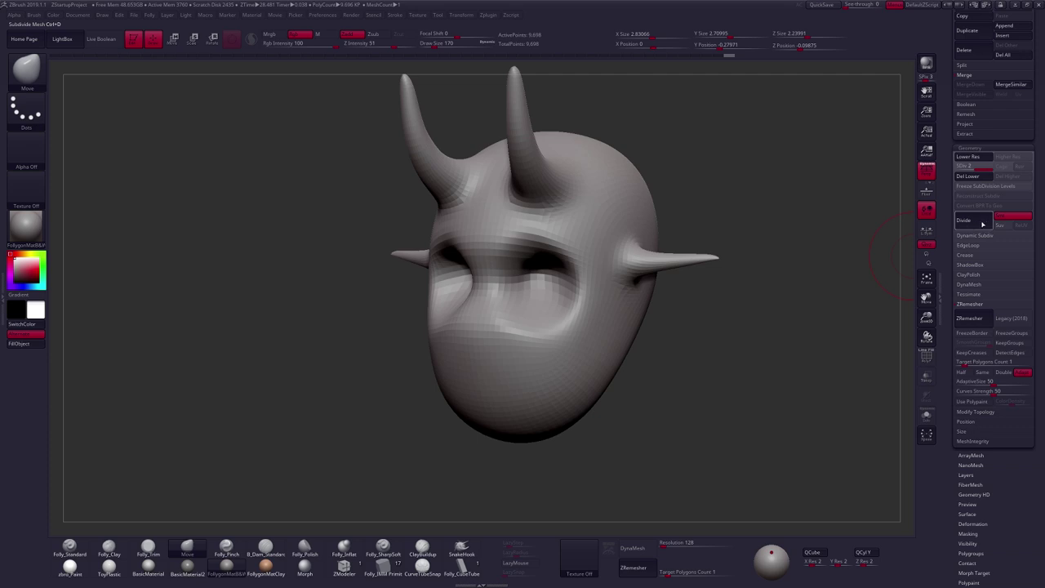
pyautogui.hotkey('shift', 'd')
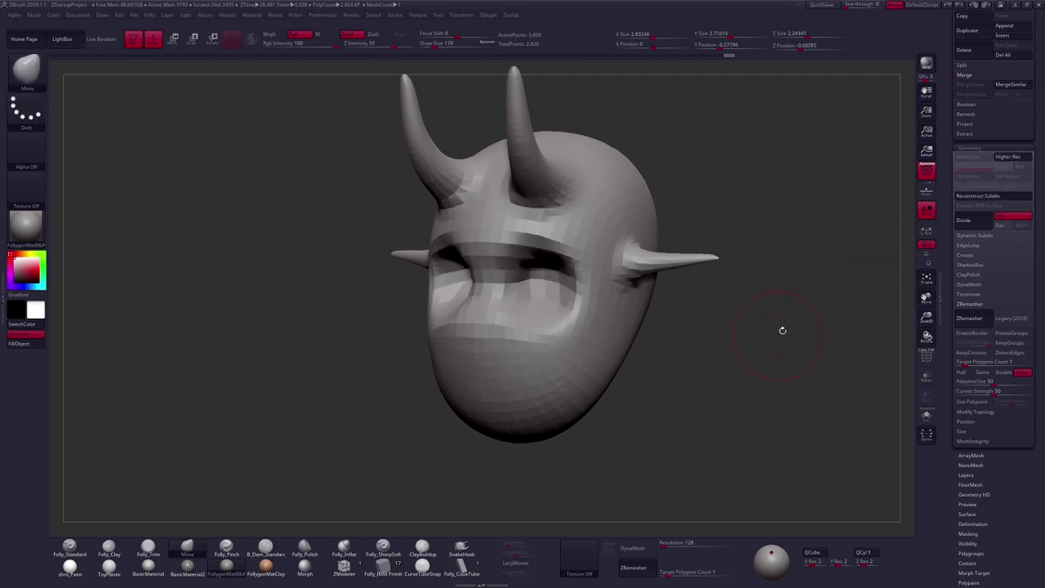
pyautogui.press('d')
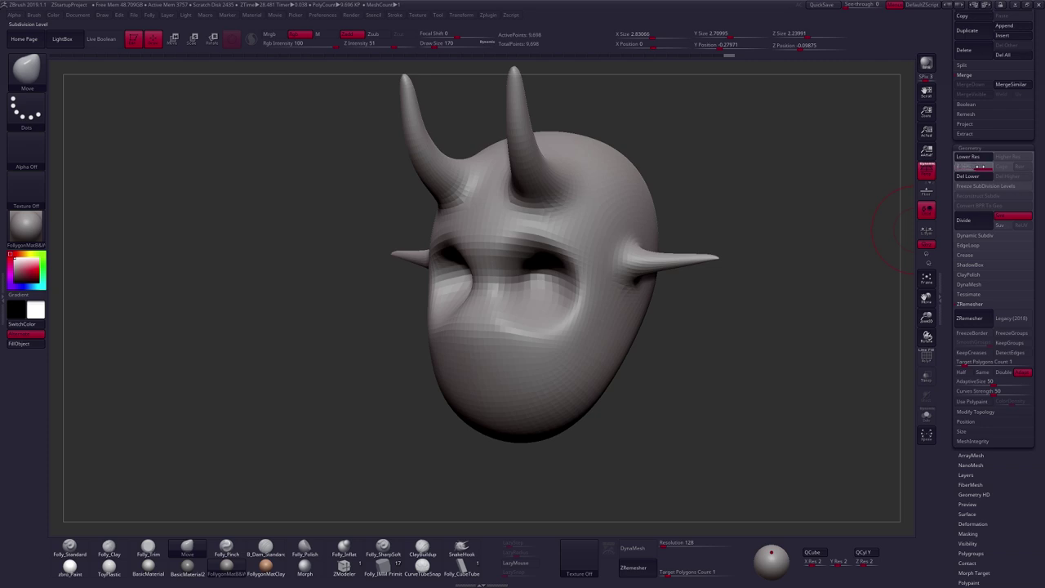
pyautogui.click(960, 168)
pyautogui.click(984, 167)
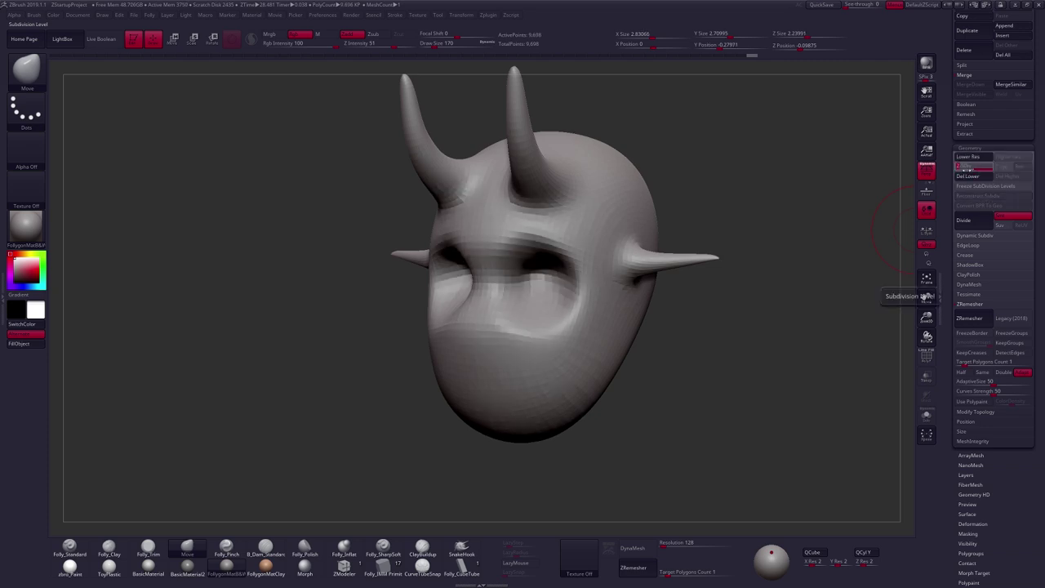
pyautogui.hotkey('shift', 'd')
pyautogui.press('d')
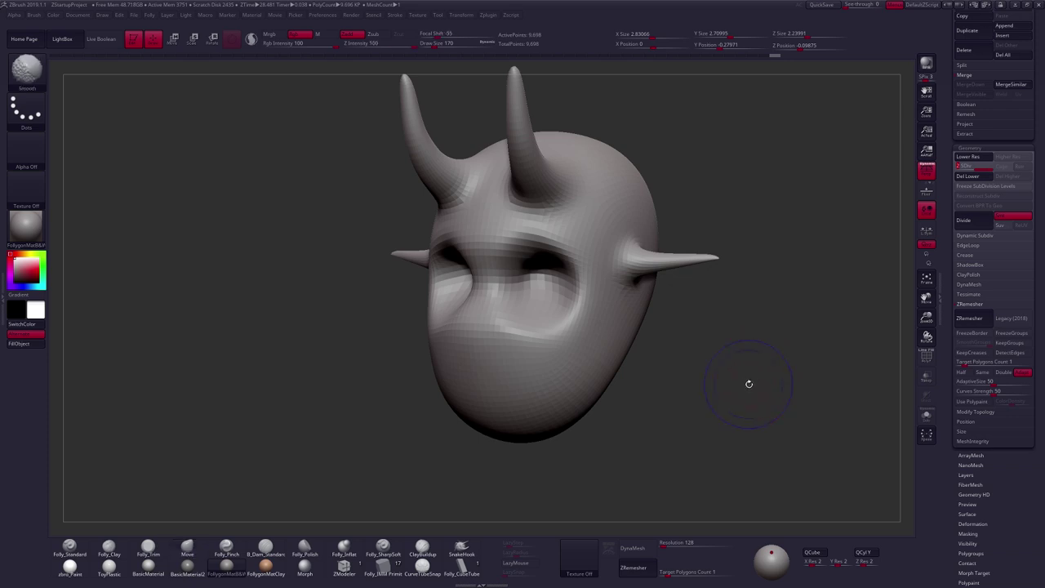
pyautogui.hotkey('shift', 'd')
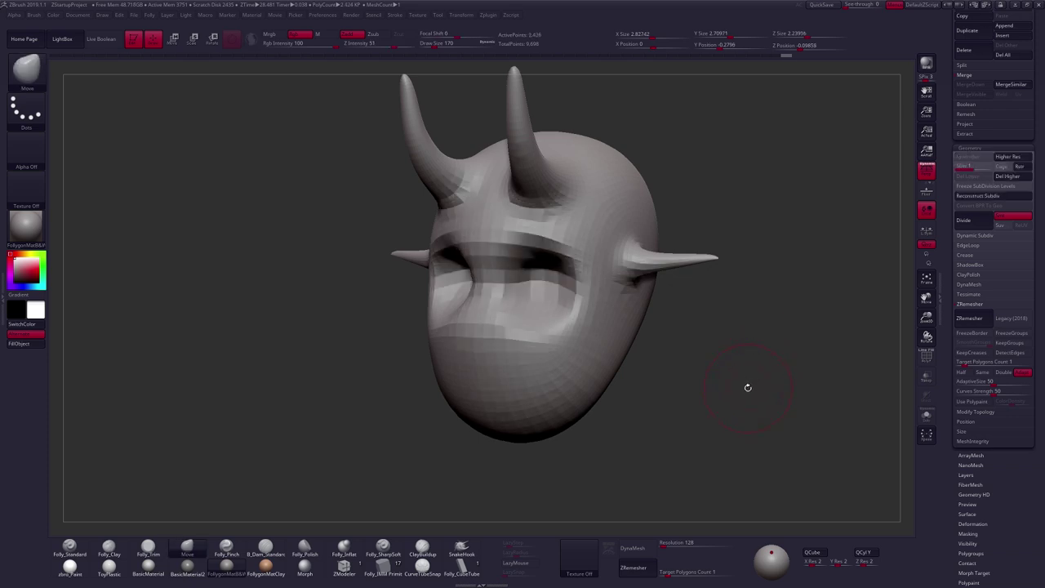
pyautogui.press('d')
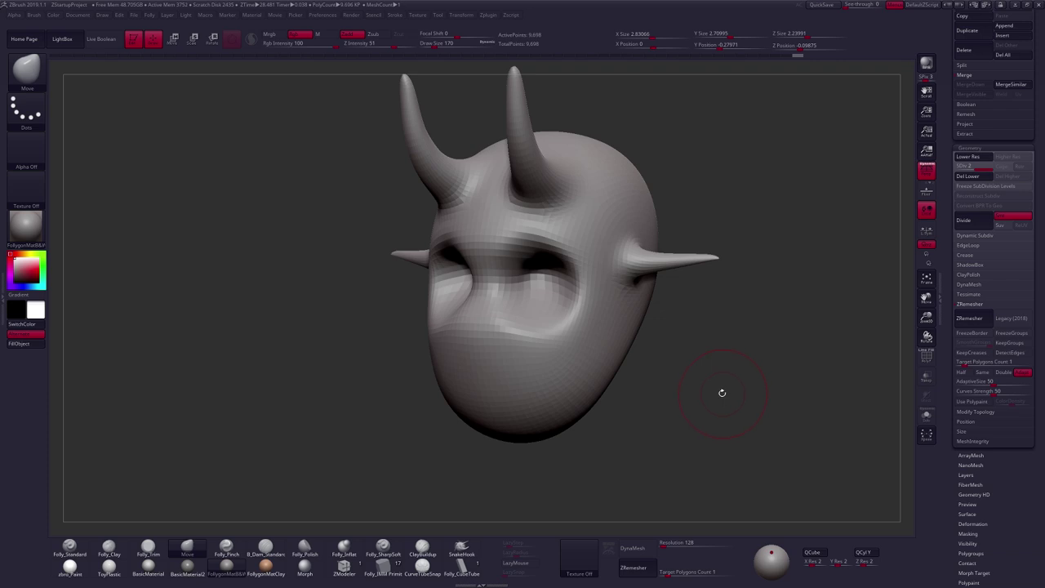
# - Divide the head up to subdivision level 5 and rake diagonal ClayBuildup strokes across the cheeks at draw size 61
pyautogui.hotkey('ctrl', 'd')
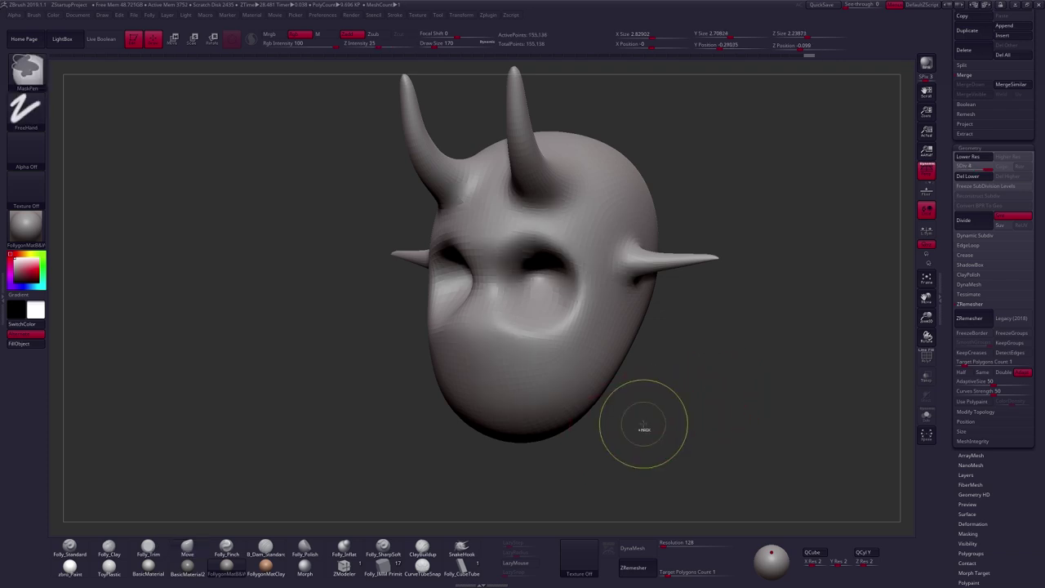
pyautogui.press('space')
pyautogui.click(622, 297)
pyautogui.click(422, 548)
pyautogui.moveTo(535, 348)
pyautogui.mouseDown()
pyautogui.moveTo(524, 352)
pyautogui.moveTo(578, 336)
pyautogui.mouseUp()
pyautogui.moveTo(534, 395); pyautogui.dragTo(583, 339)
pyautogui.moveTo(537, 389); pyautogui.dragTo(588, 336)
pyautogui.moveTo(542, 410); pyautogui.dragTo(601, 343)
pyautogui.moveTo(563, 400); pyautogui.dragTo(609, 351)
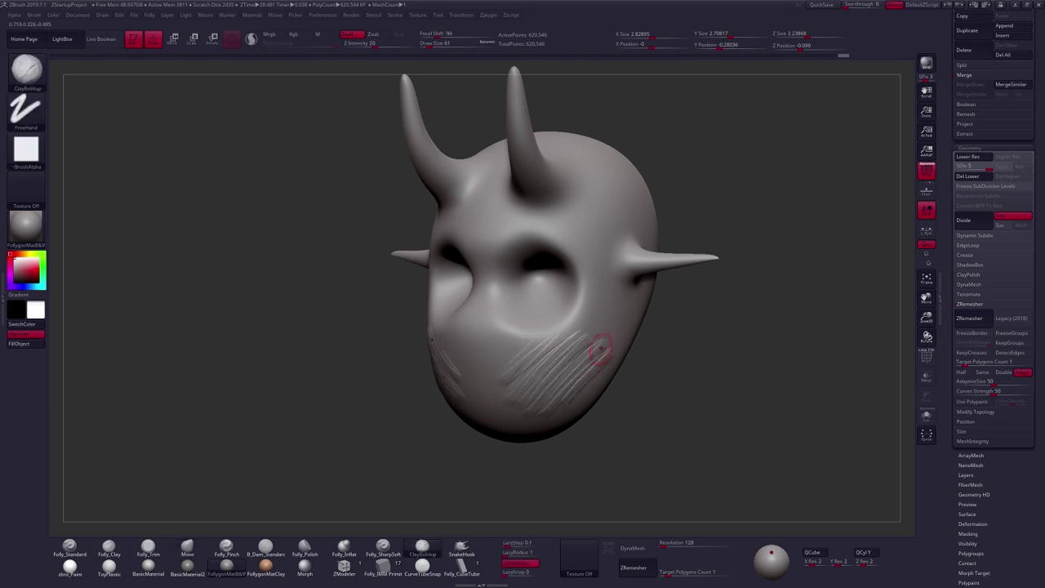
pyautogui.moveTo(599, 335); pyautogui.dragTo(540, 341, button='right')
pyautogui.moveTo(523, 405); pyautogui.dragTo(593, 344)
pyautogui.moveTo(541, 408); pyautogui.dragTo(599, 360)
pyautogui.moveTo(555, 410)
pyautogui.mouseDown()
pyautogui.moveTo(607, 367)
pyautogui.moveTo(598, 378)
pyautogui.mouseUp()
# - Switch back to the Move brush and examine the cheek strokes from the front and side
pyautogui.moveTo(555, 448)
pyautogui.keyDown('shift'); pyautogui.mouseDown(button='right')
pyautogui.moveTo(645, 444)
pyautogui.moveTo(657, 454)
pyautogui.mouseUp(button='right'); pyautogui.keyUp('shift')
pyautogui.press('b')
pyautogui.press('m')
pyautogui.press('v')
pyautogui.press('space')
pyautogui.moveTo(666, 332); pyautogui.dragTo(671, 333)
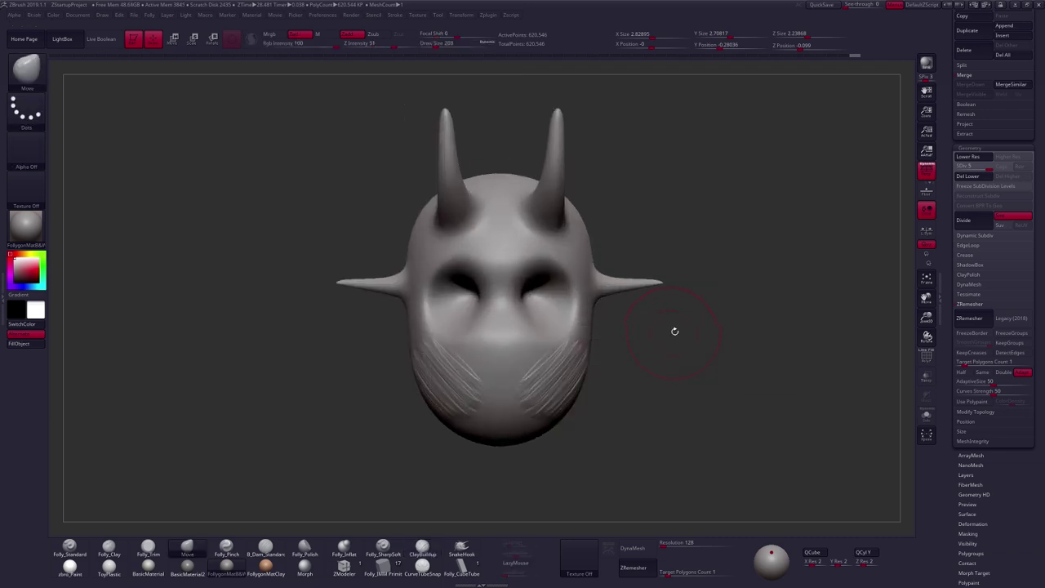
pyautogui.moveTo(655, 413); pyautogui.dragTo(644, 419, button='right')
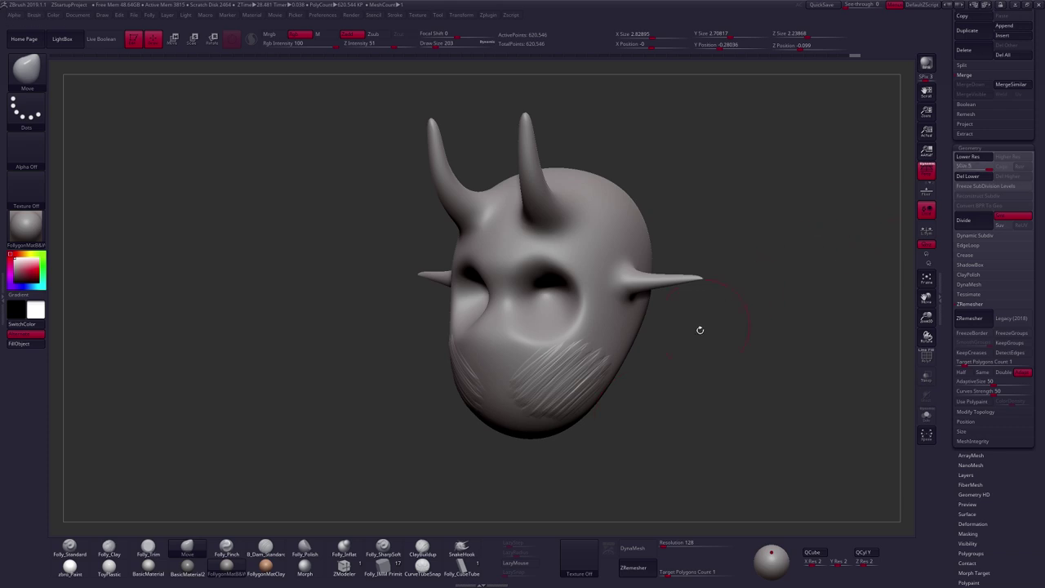
pyautogui.keyDown('alt'); pyautogui.moveTo(681, 415); pyautogui.dragTo(654, 410, button='right'); pyautogui.keyUp('alt')
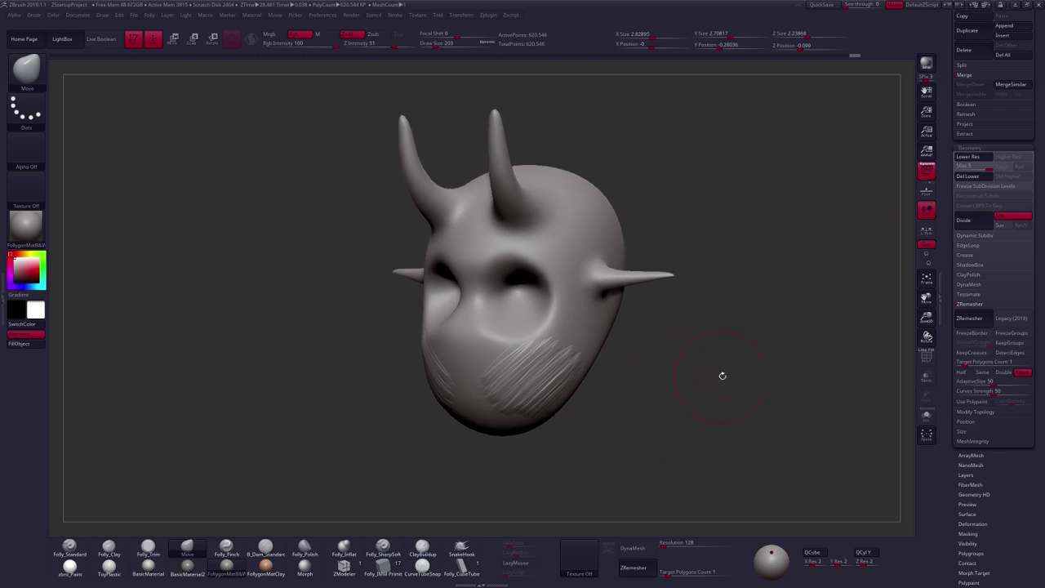
# - Undo the ClayBuildup strokes and the added subdivisions back to level 2
pyautogui.hotkey('ctrl', 'z')
pyautogui.hotkey('ctrl', 'z')
pyautogui.hotkey('ctrl', 'z')
pyautogui.hotkey('ctrl', 'z')
pyautogui.hotkey('ctrl', 'z')
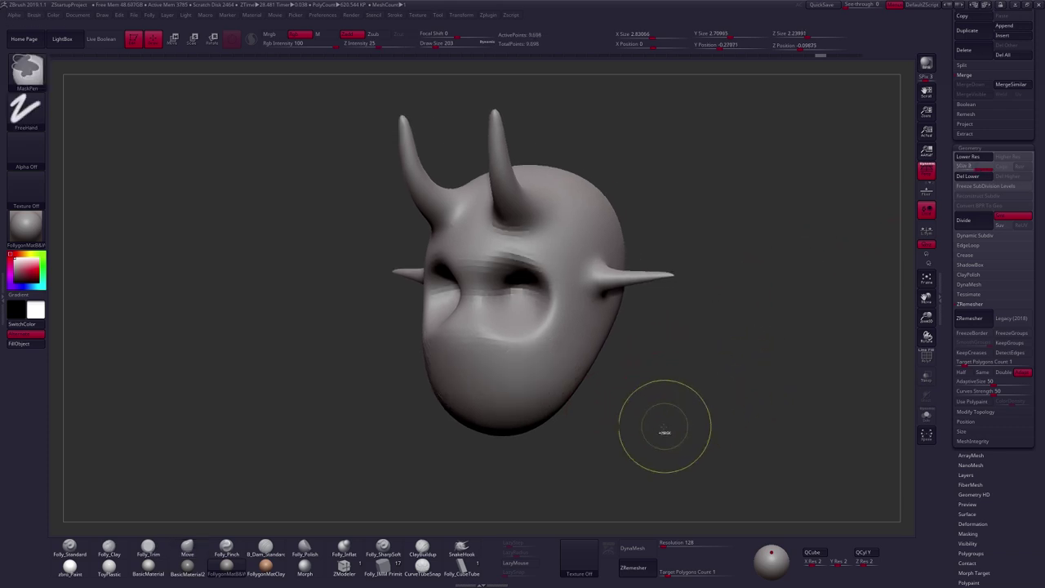
# - Pull a nose out from between the eye sockets with the Move brush at draw size 96
pyautogui.moveTo(518, 345)
pyautogui.mouseDown(button='right')
pyautogui.moveTo(489, 344)
pyautogui.moveTo(478, 328)
pyautogui.moveTo(478, 345)
pyautogui.moveTo(479, 334)
pyautogui.moveTo(464, 336)
pyautogui.moveTo(489, 316)
pyautogui.mouseUp(button='right')
pyautogui.press('space')
pyautogui.moveTo(497, 317); pyautogui.dragTo(492, 316)
pyautogui.moveTo(499, 319)
pyautogui.mouseDown(button='right')
pyautogui.moveTo(483, 340)
pyautogui.moveTo(546, 324)
pyautogui.moveTo(544, 303)
pyautogui.moveTo(566, 320)
pyautogui.mouseUp(button='right')
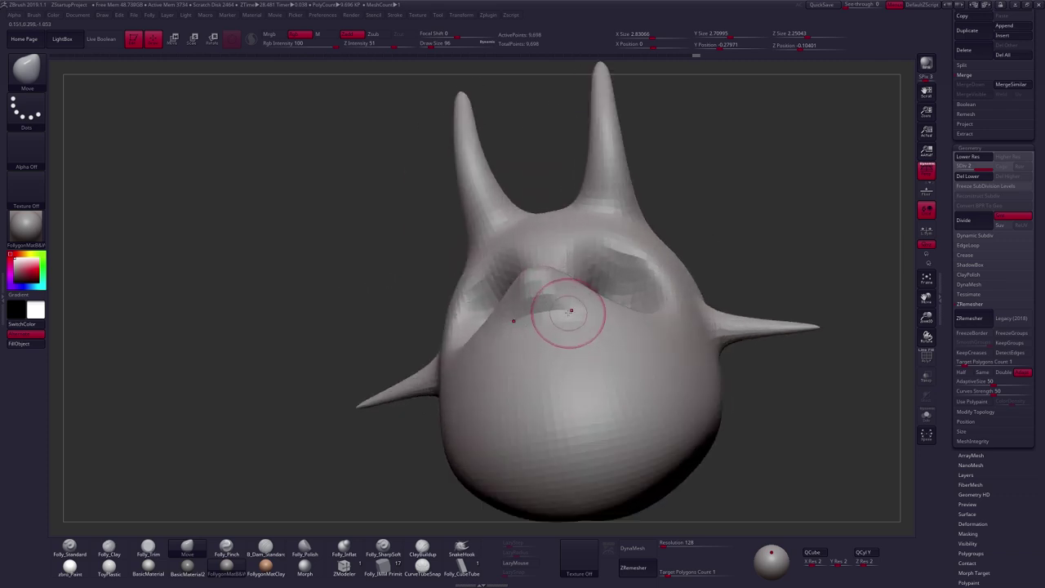
# - Divide the head to subdivision level 3 and sculpt the underside of the nose with Folly_Standard, using Zadd with Mrgb off
pyautogui.hotkey('ctrl', 'd')
pyautogui.press('space')
pyautogui.moveTo(564, 305); pyautogui.dragTo(561, 304)
pyautogui.press('1')
pyautogui.moveTo(552, 301); pyautogui.dragTo(539, 297, button='right')
pyautogui.keyDown('ctrl'); pyautogui.moveTo(510, 240); pyautogui.dragTo(519, 255, button='right'); pyautogui.keyUp('ctrl')
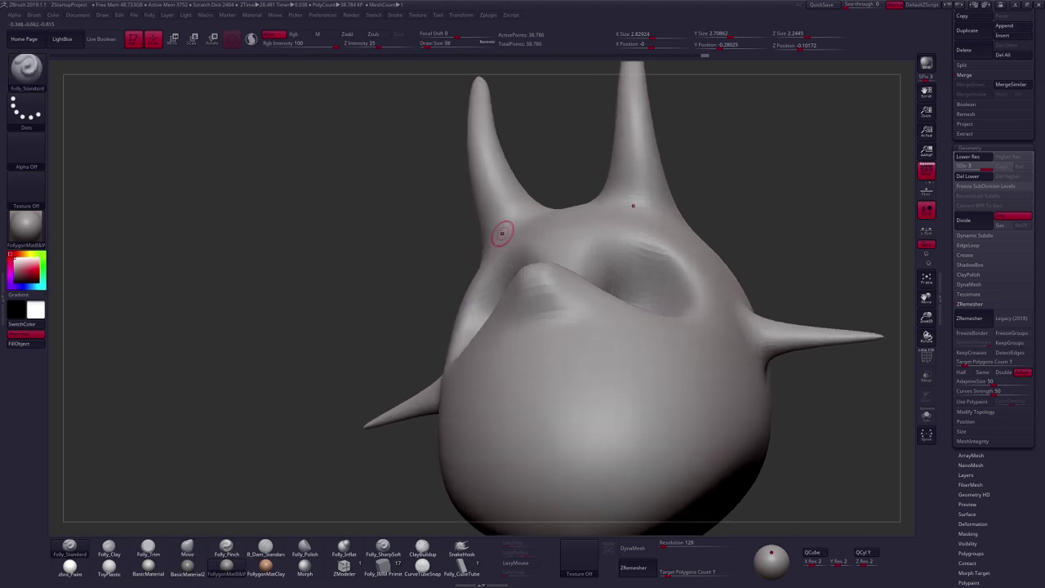
pyautogui.click(276, 36)
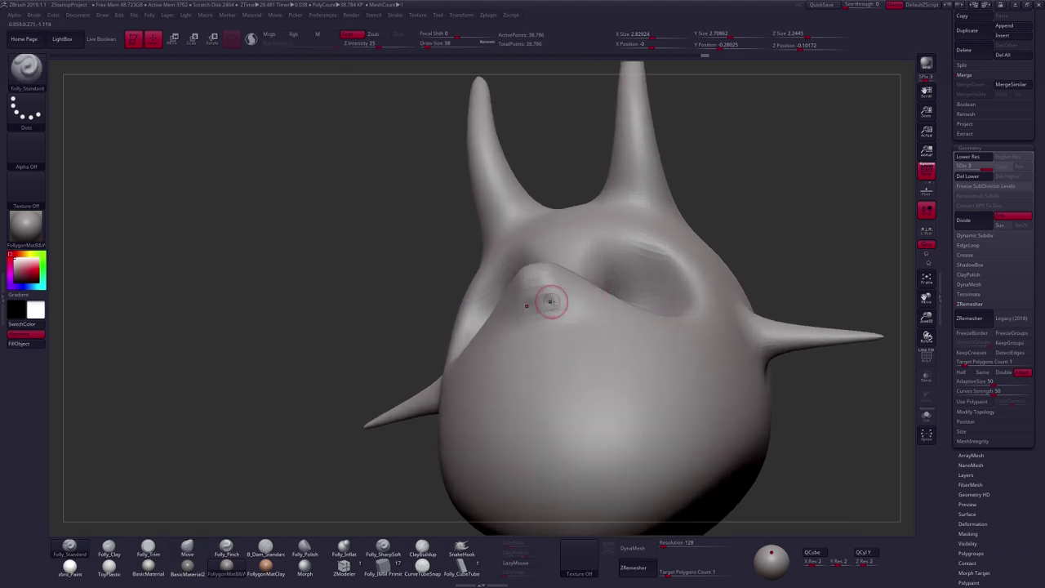
pyautogui.moveTo(547, 304); pyautogui.dragTo(611, 352, button='right')
# - Divide the head up to subdivision level 5 and deepen the nostrils
pyautogui.keyDown('alt'); pyautogui.moveTo(652, 421); pyautogui.dragTo(662, 391, button='right'); pyautogui.keyUp('alt')
pyautogui.hotkey('ctrl', 'd')
pyautogui.moveTo(590, 369); pyautogui.dragTo(562, 346, button='right')
pyautogui.press('d')
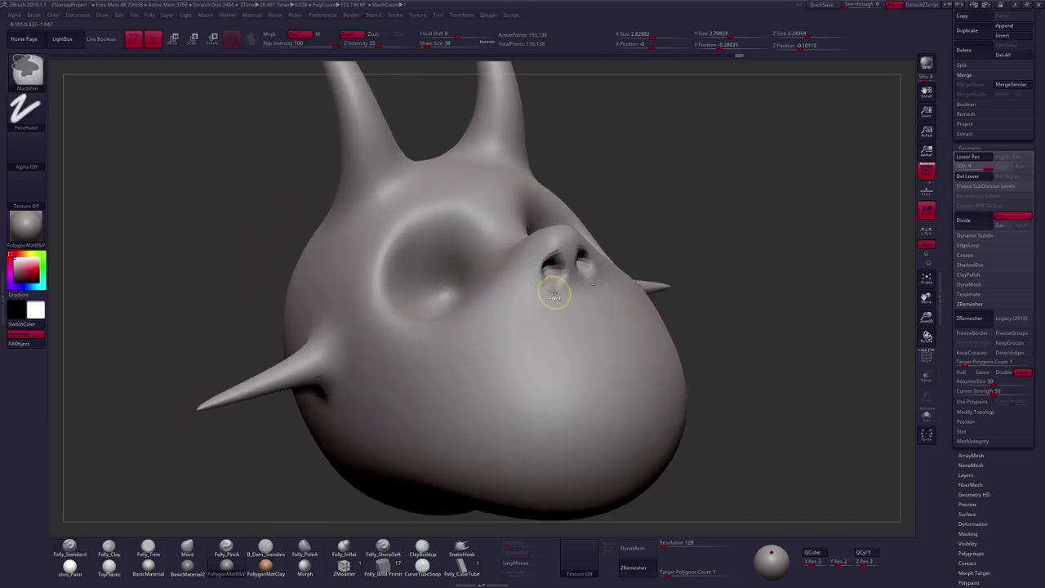
pyautogui.moveTo(657, 304); pyautogui.dragTo(586, 276, button='right')
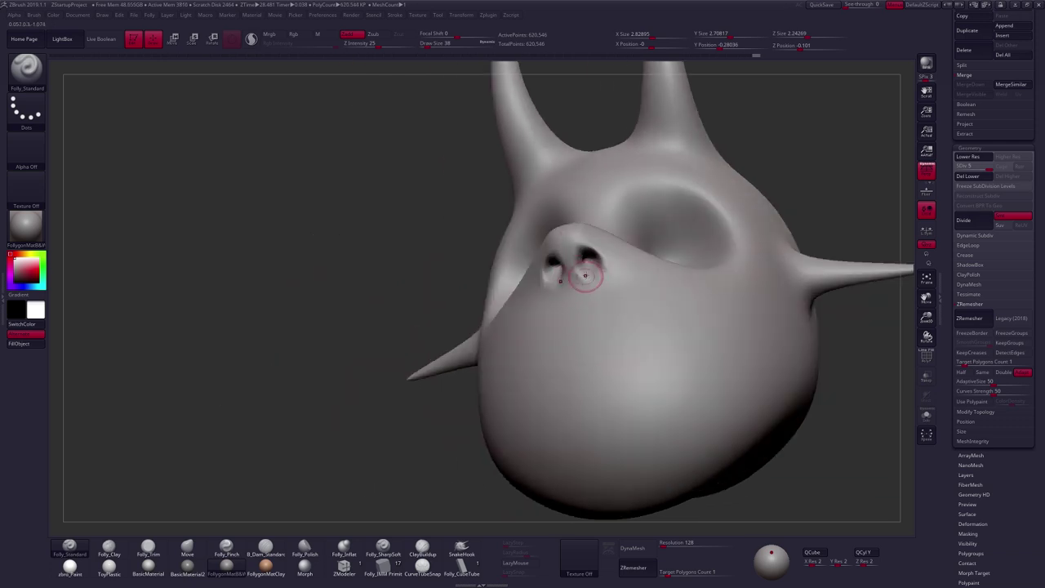
# - Refine and smooth the nostrils and nose tip at draw size 54, finishing with Folly_Clay selected
pyautogui.press('2')
pyautogui.moveTo(571, 270); pyautogui.dragTo(593, 274, button='right')
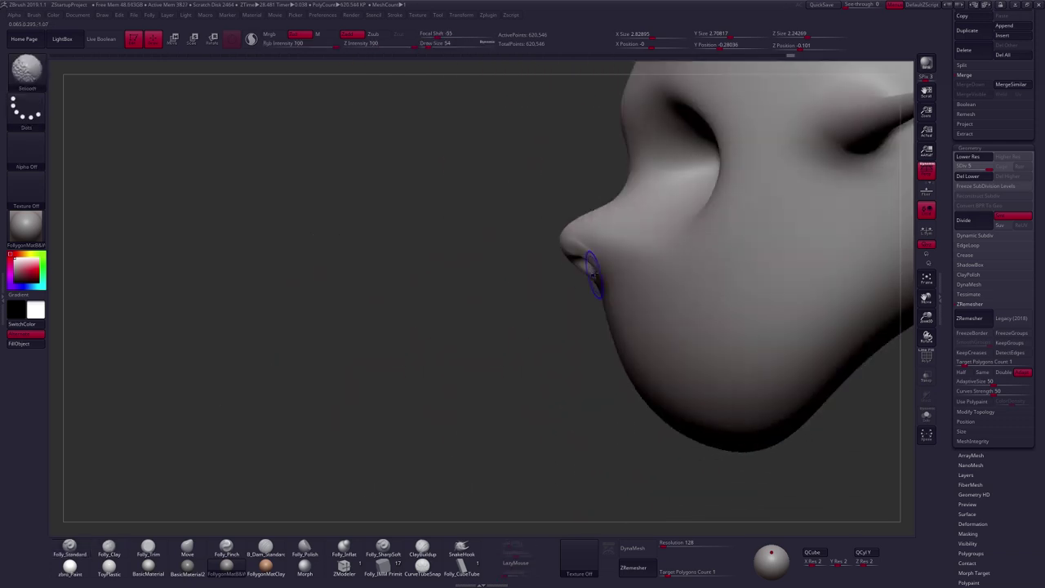
pyautogui.press('4')
pyautogui.press('s')
pyautogui.moveTo(588, 273)
pyautogui.mouseDown(button='right')
pyautogui.moveTo(629, 280)
pyautogui.moveTo(626, 270)
pyautogui.mouseUp(button='right')
pyautogui.press('s')
pyautogui.moveTo(625, 270); pyautogui.dragTo(611, 273)
pyautogui.moveTo(614, 281)
pyautogui.mouseDown(button='right')
pyautogui.moveTo(603, 289)
pyautogui.moveTo(634, 303)
pyautogui.moveTo(697, 368)
pyautogui.moveTo(610, 392)
pyautogui.moveTo(649, 446)
pyautogui.moveTo(670, 430)
pyautogui.moveTo(624, 434)
pyautogui.mouseUp(button='right')
pyautogui.press('2')
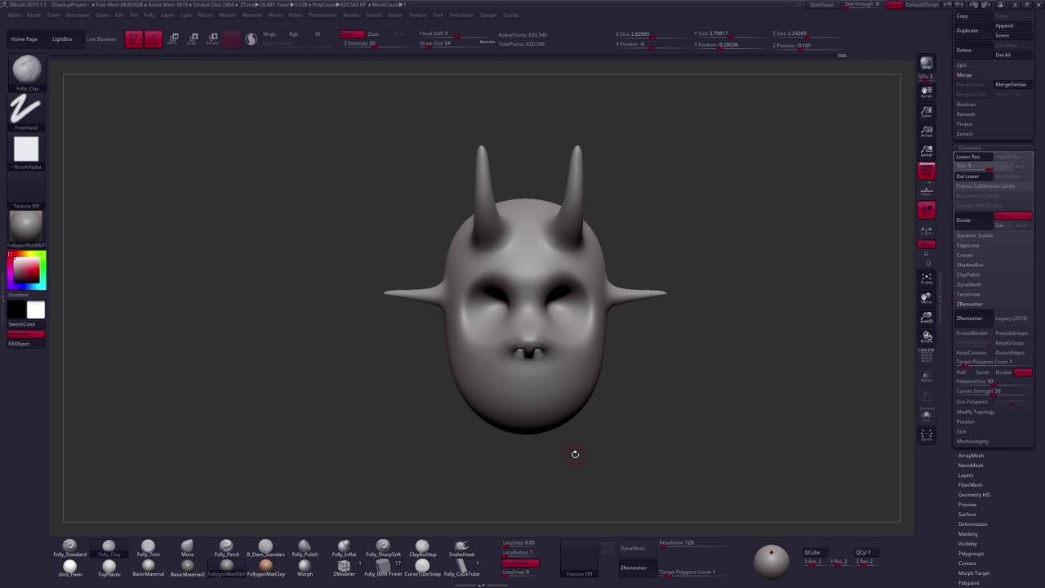
# - Inspect the head's topology at an angle with the polyframe on, and hide the polyframe again
pyautogui.moveTo(574, 454); pyautogui.dragTo(602, 354)
pyautogui.hotkey('shift', 'f')
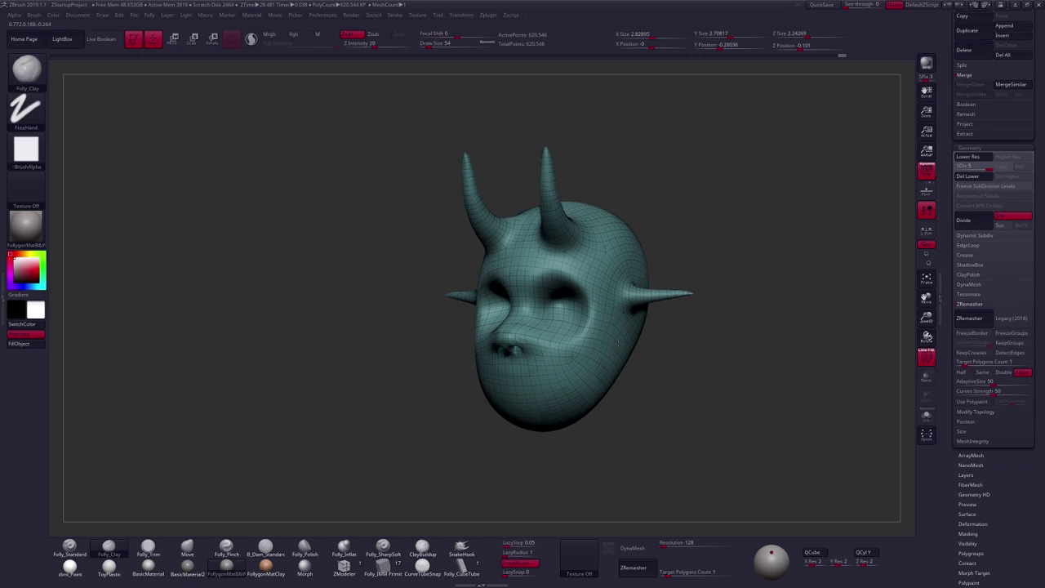
pyautogui.keyDown('alt'); pyautogui.moveTo(713, 356); pyautogui.dragTo(699, 338); pyautogui.keyUp('alt')
pyautogui.hotkey('shift', 'f')
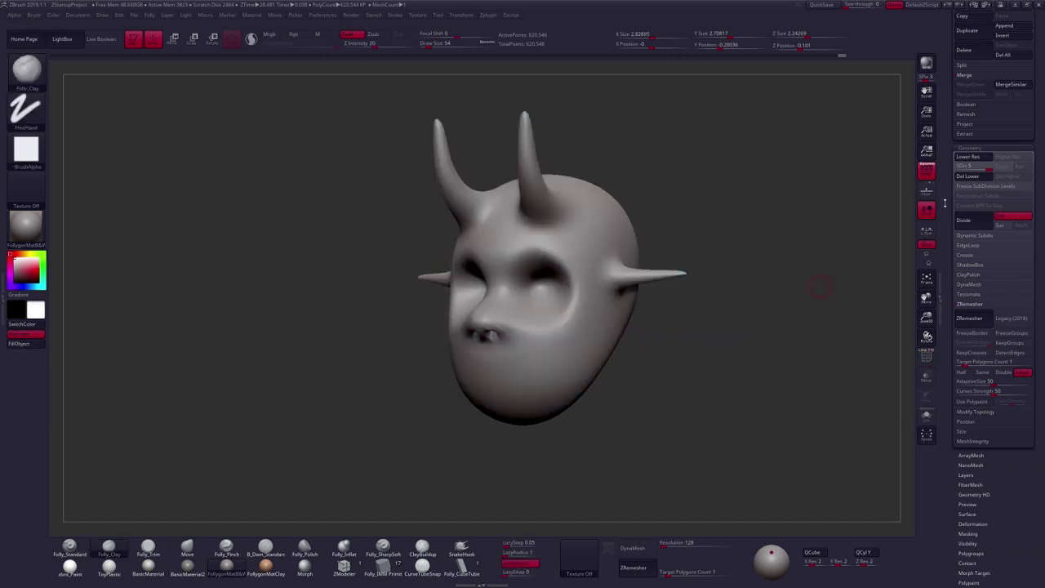
# - Switch to the head tool PM3D_Sphere3D_4 and apply the grey Folygon material to it
pyautogui.moveTo(942, 204); pyautogui.dragTo(942, 554)
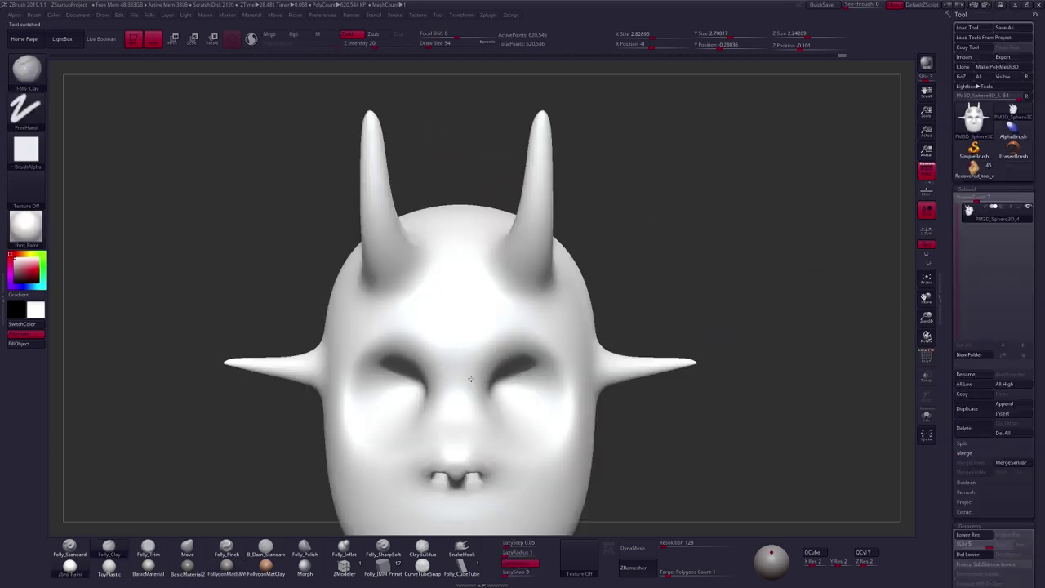
pyautogui.keyDown('ctrl'); pyautogui.moveTo(471, 379); pyautogui.dragTo(202, 524, button='right'); pyautogui.keyUp('ctrl')
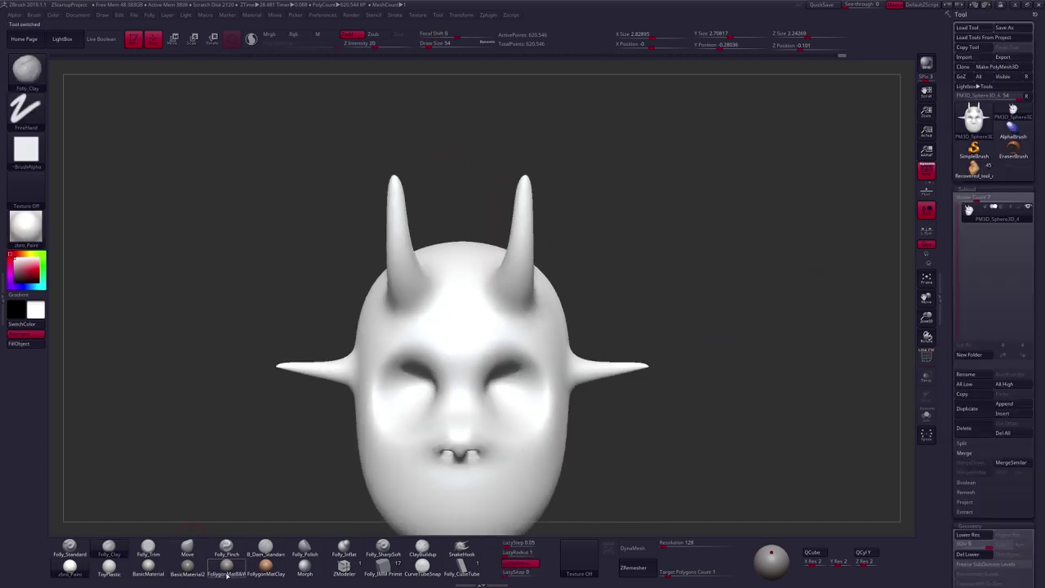
pyautogui.click(227, 574)
pyautogui.keyDown('alt'); pyautogui.moveTo(558, 400); pyautogui.dragTo(591, 292, button='right'); pyautogui.keyUp('alt')
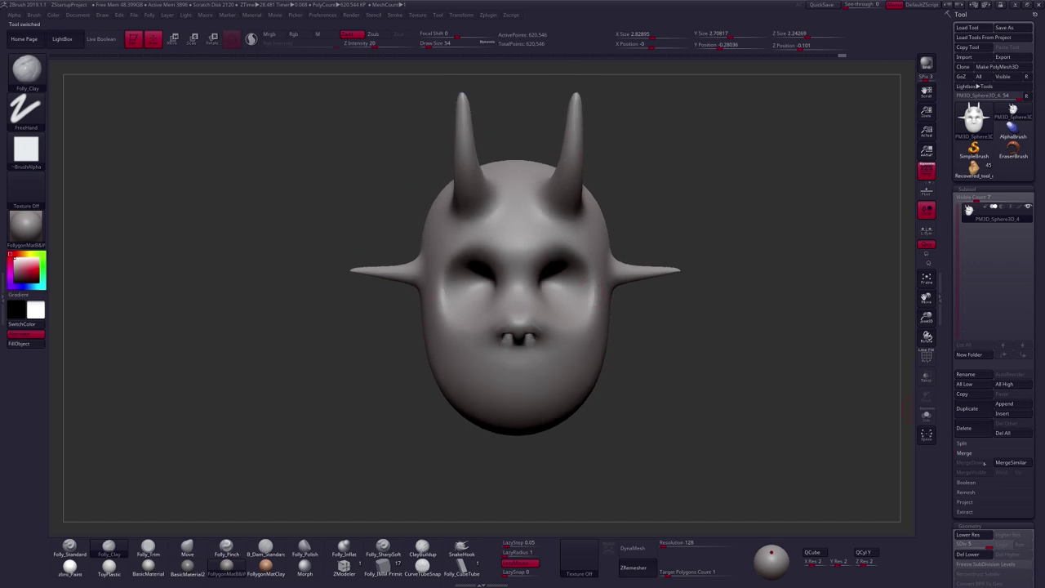
# - Collapse the Merge options, show the polyframe and delete the head's lower subdivision levels
pyautogui.click(983, 456)
pyautogui.keyDown('alt'); pyautogui.moveTo(647, 330); pyautogui.dragTo(629, 310); pyautogui.keyUp('alt')
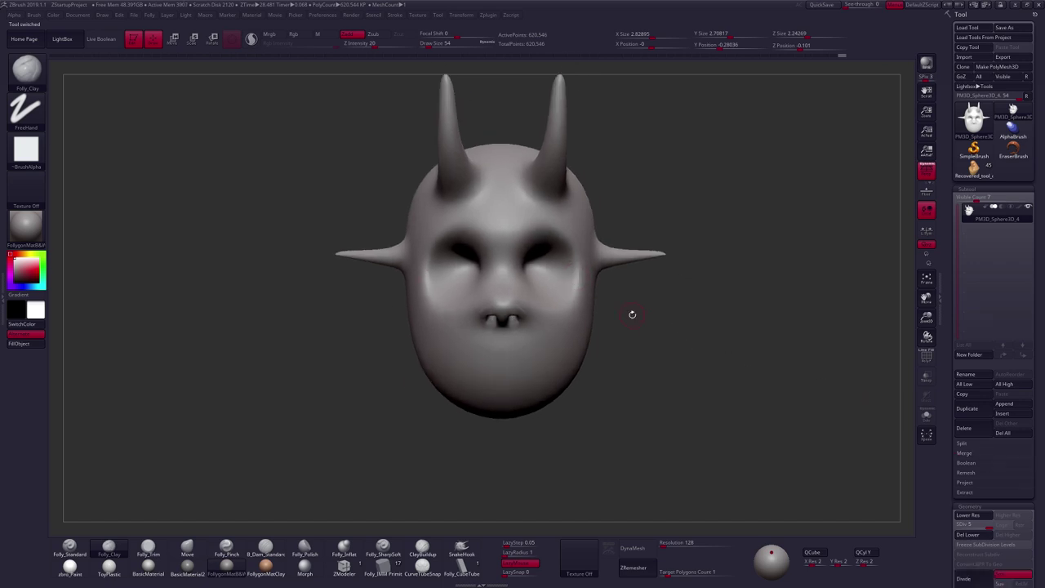
pyautogui.hotkey('shift', 'f')
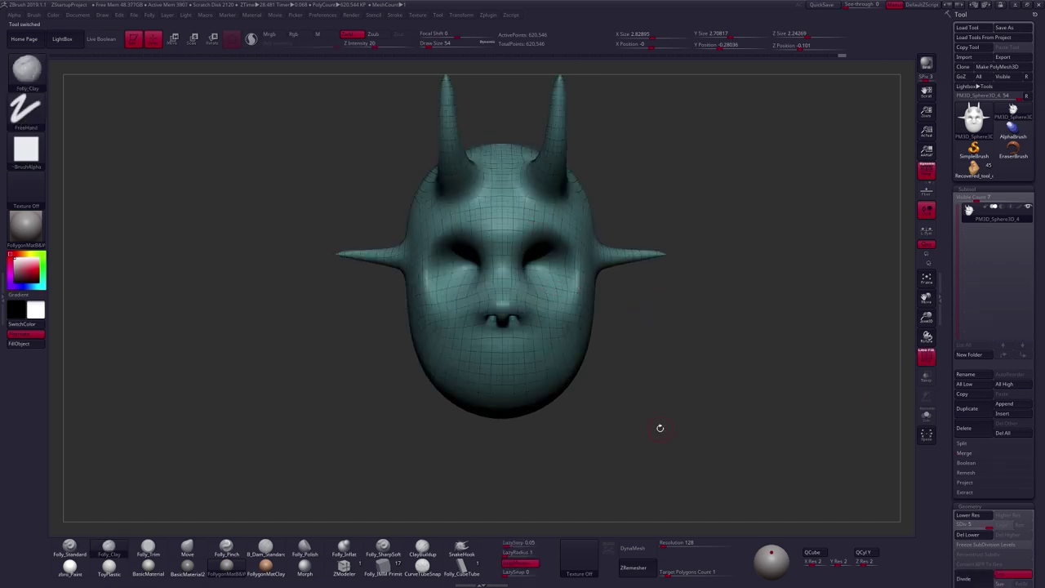
pyautogui.click(972, 535)
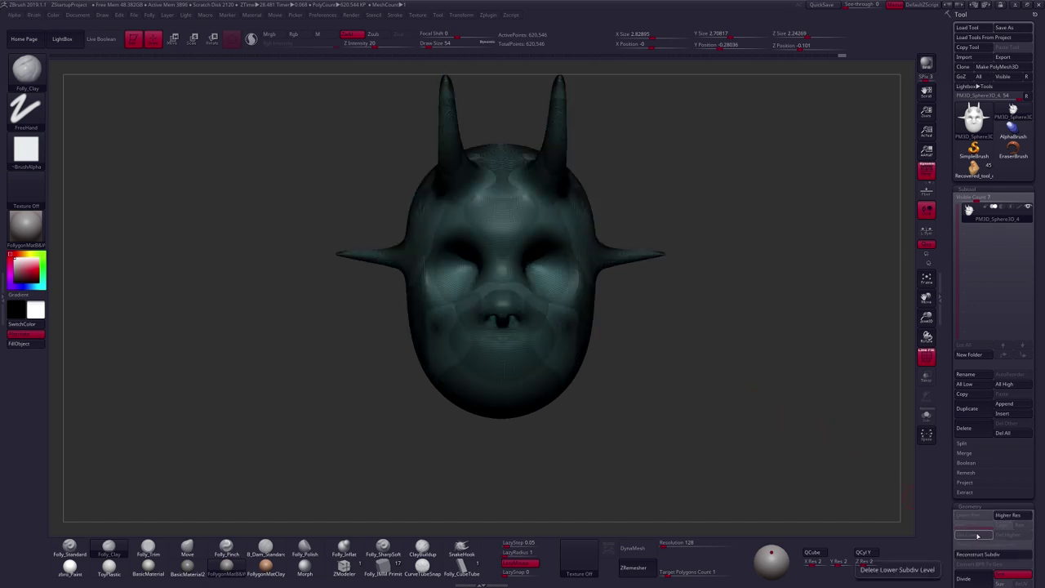
# - Rebuild the head with DynaMesh at resolution 128 and inspect the new mesh with the polyframe on
pyautogui.moveTo(684, 357); pyautogui.dragTo(723, 411)
pyautogui.hotkey('shift', 'f')
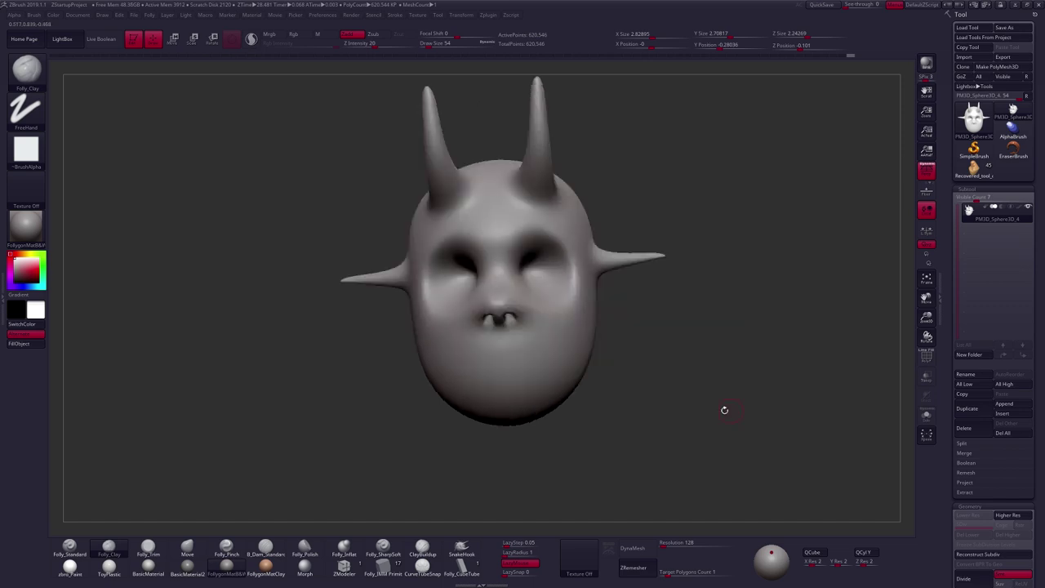
pyautogui.click(636, 549)
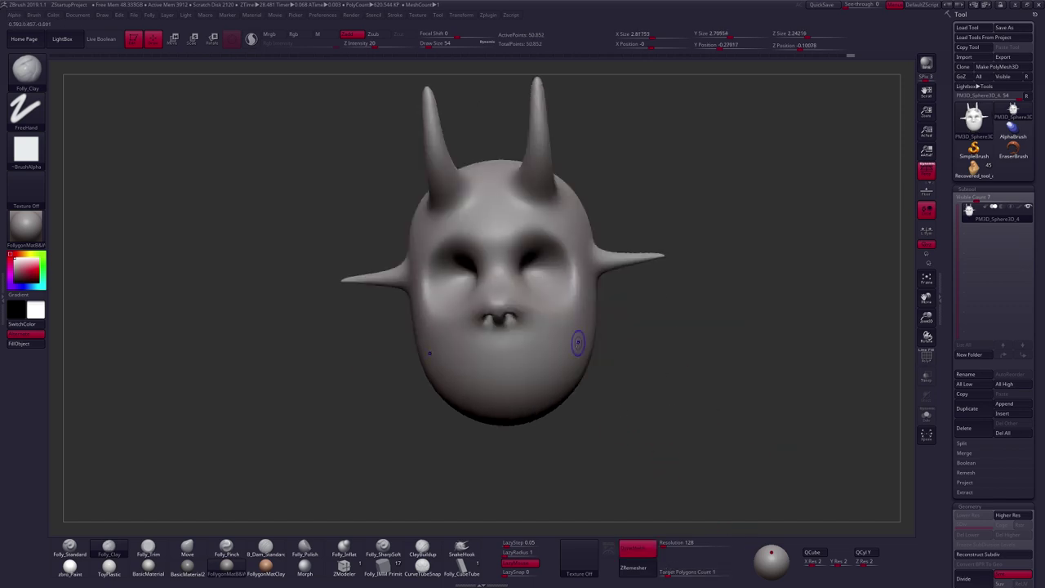
pyautogui.hotkey('shift', 'f')
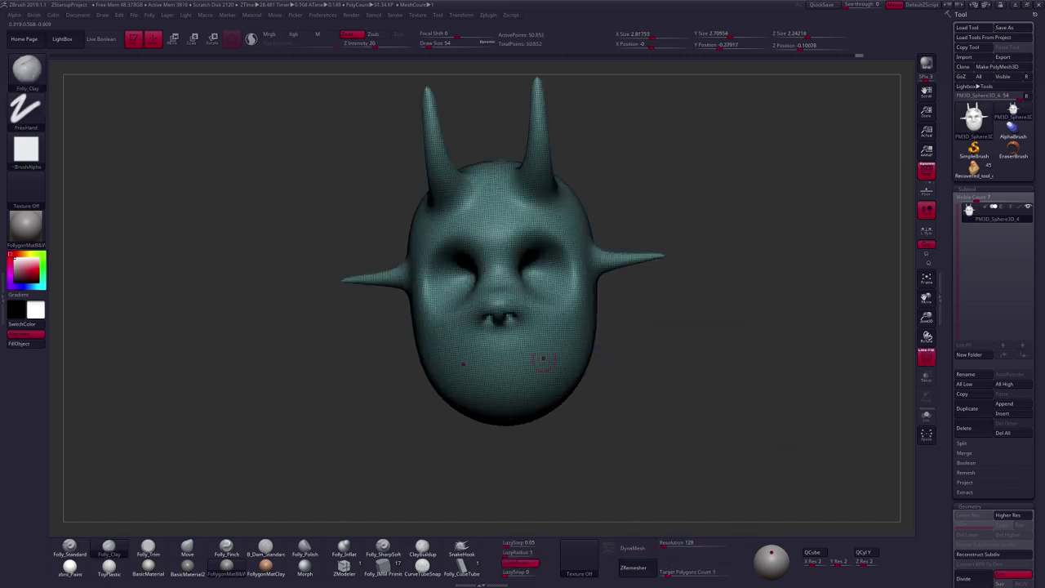
pyautogui.moveTo(565, 371); pyautogui.dragTo(439, 259)
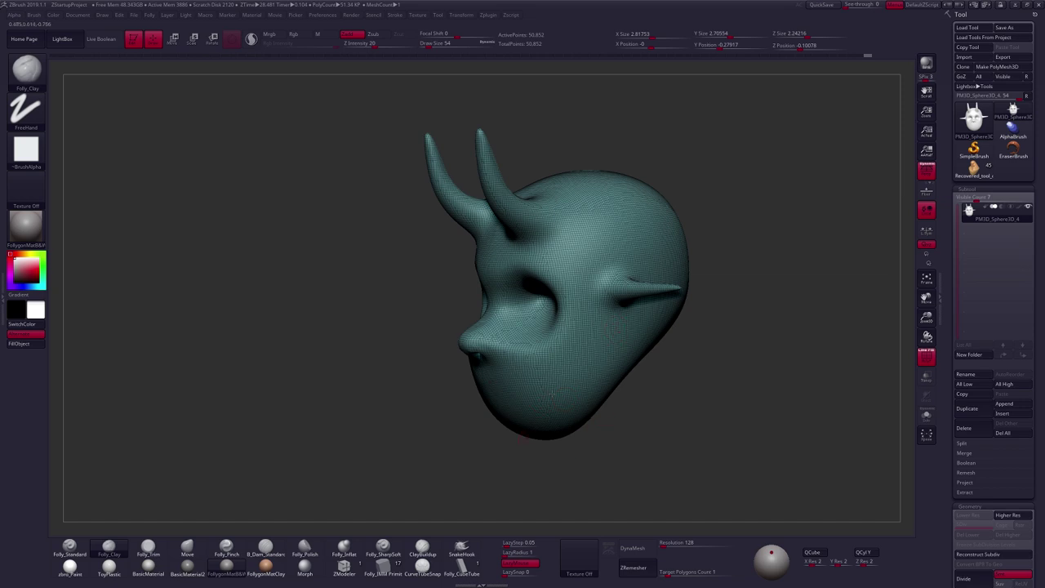
pyautogui.keyDown('shift'); pyautogui.moveTo(523, 438); pyautogui.dragTo(550, 392); pyautogui.keyUp('shift')
# - Try to remesh the head with ZRemesher at a target polygons count of 1 and check the nostrils from below
pyautogui.scroll(-6, 971, 384)
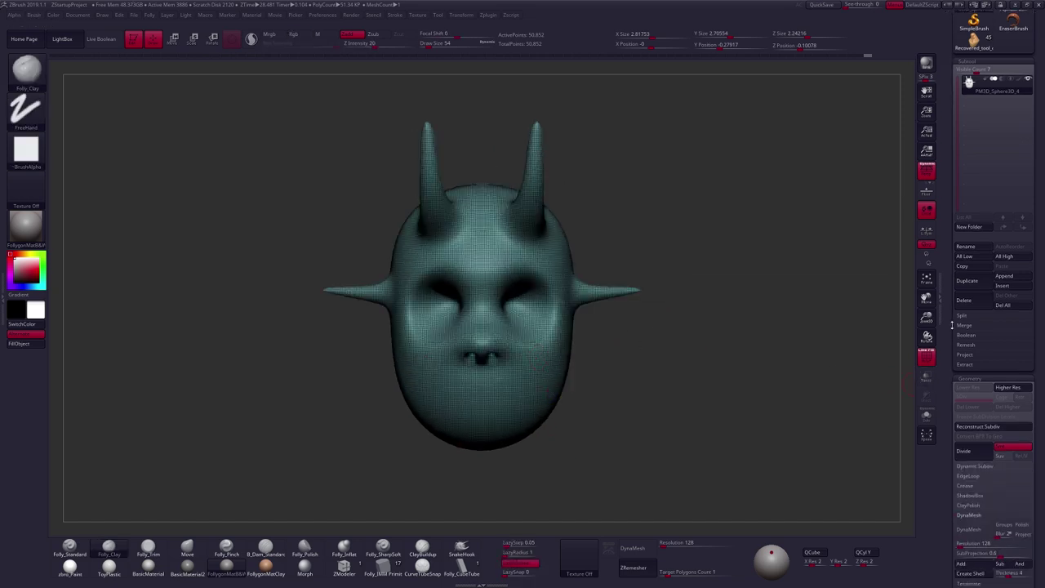
pyautogui.click(970, 437)
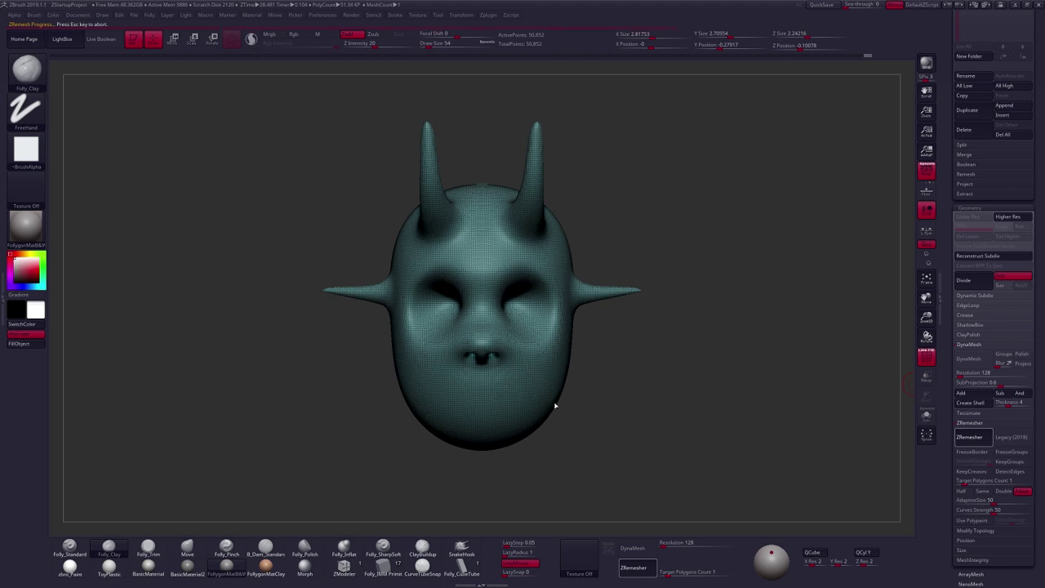
pyautogui.moveTo(521, 405); pyautogui.dragTo(526, 289, button='right')
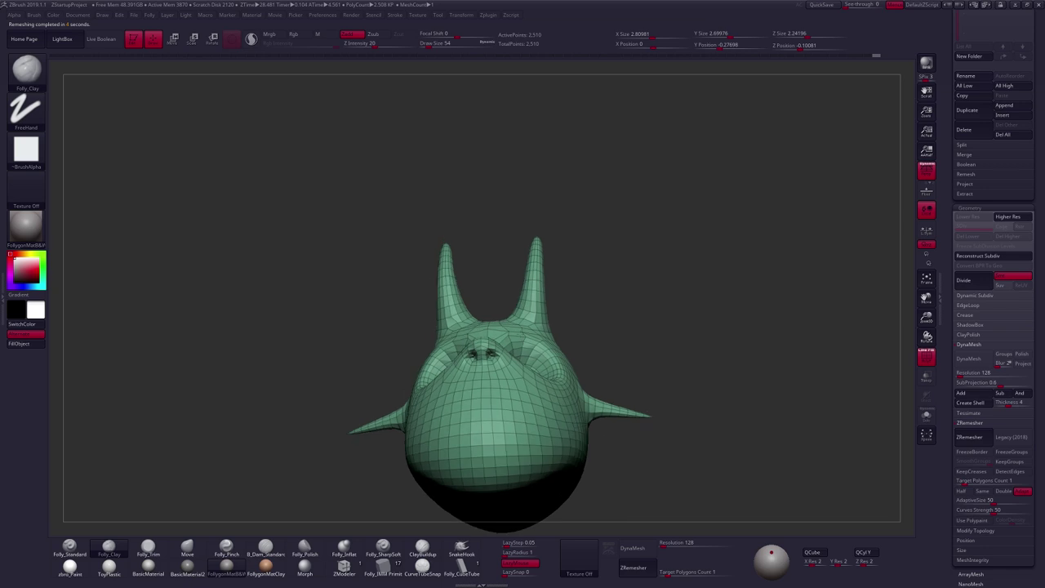
pyautogui.moveTo(493, 338); pyautogui.dragTo(514, 417, button='right')
pyautogui.keyDown('ctrl'); pyautogui.moveTo(515, 416); pyautogui.dragTo(542, 307, button='right'); pyautogui.keyUp('ctrl')
pyautogui.moveTo(531, 370)
pyautogui.mouseDown(button='right')
pyautogui.moveTo(543, 302)
pyautogui.moveTo(560, 334)
pyautogui.moveTo(586, 326)
pyautogui.moveTo(537, 312)
pyautogui.mouseUp(button='right')
pyautogui.moveTo(508, 296)
pyautogui.keyDown('shift'); pyautogui.mouseDown()
pyautogui.moveTo(495, 273)
pyautogui.moveTo(511, 296)
pyautogui.mouseUp(); pyautogui.keyUp('shift')
pyautogui.hotkey('ctrl', 'z')
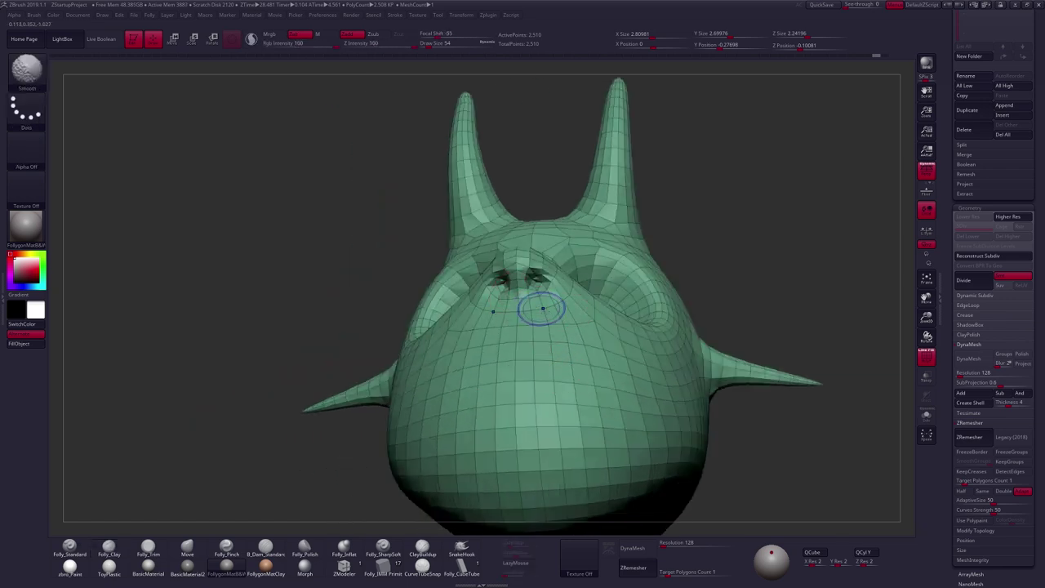
# - Hide the polyframe and paint a mask over both nostrils at draw size 49
pyautogui.hotkey('shift', 'f')
pyautogui.press('d')
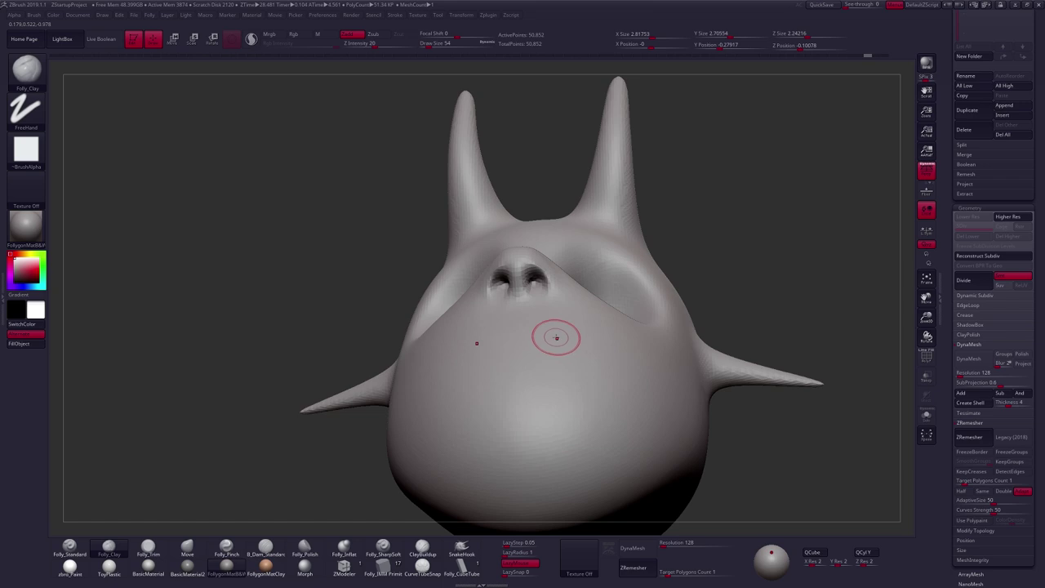
pyautogui.press('ctrl')
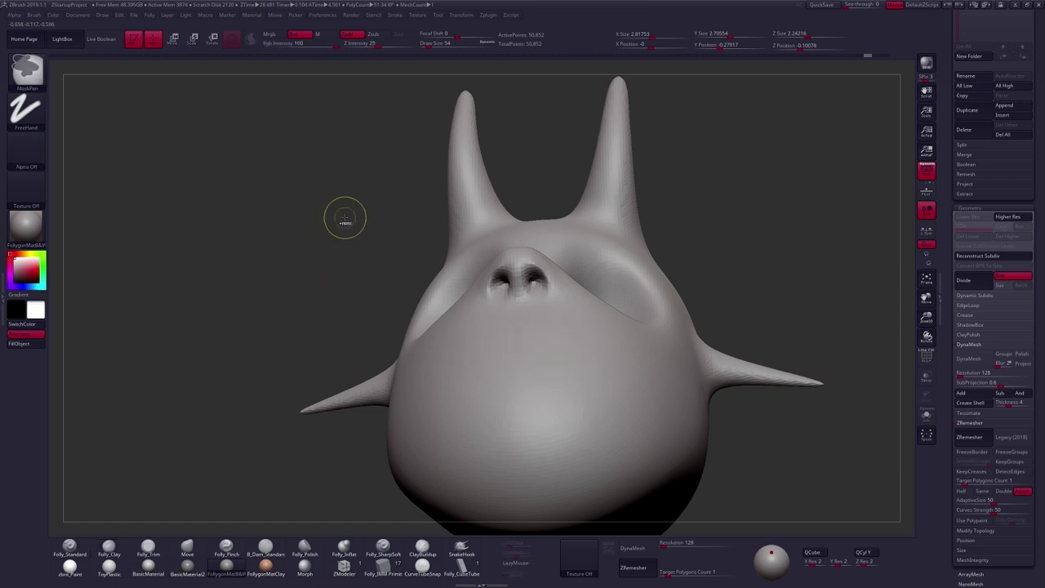
pyautogui.keyDown('ctrl'); pyautogui.moveTo(539, 280); pyautogui.dragTo(539, 318, button='right'); pyautogui.keyUp('ctrl')
pyautogui.press('s')
pyautogui.moveTo(539, 282); pyautogui.dragTo(533, 282)
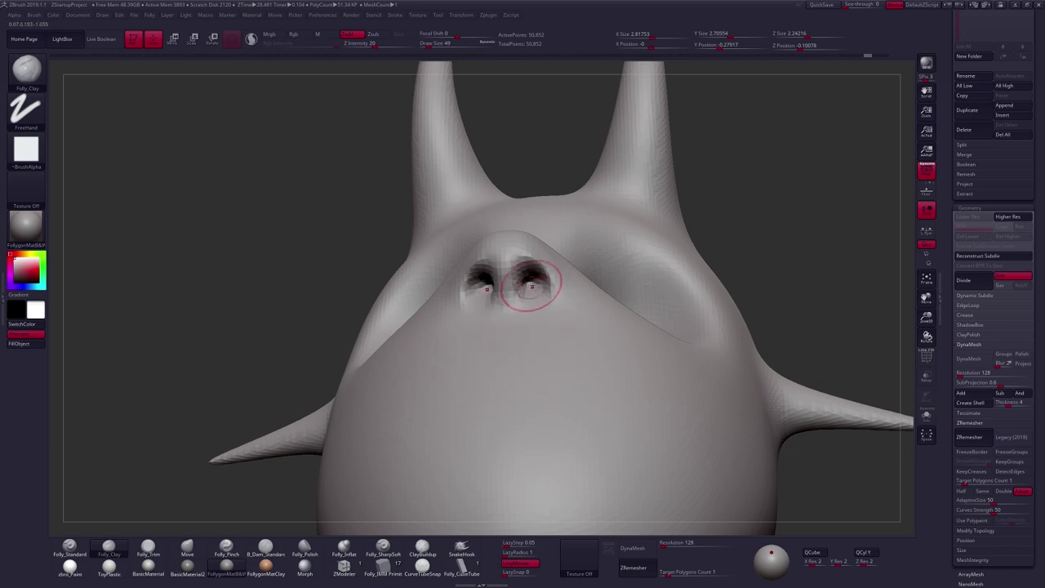
pyautogui.press('ctrl')
pyautogui.moveTo(532, 285)
pyautogui.keyDown('ctrl'); pyautogui.mouseDown()
pyautogui.moveTo(523, 288)
pyautogui.moveTo(530, 283)
pyautogui.mouseUp(); pyautogui.keyUp('ctrl')
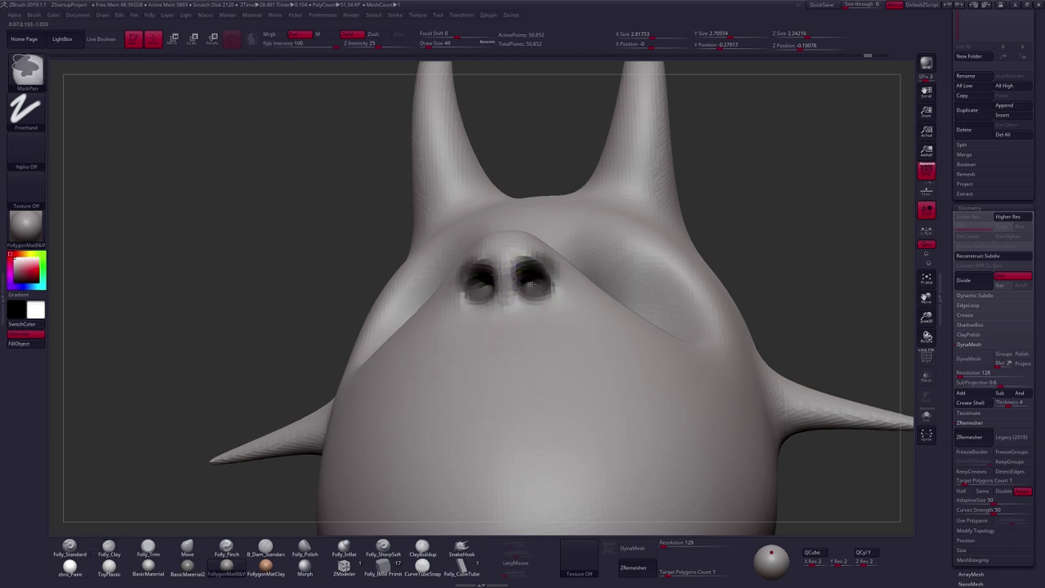
pyautogui.moveTo(560, 280)
pyautogui.mouseDown(button='right')
pyautogui.moveTo(544, 263)
pyautogui.moveTo(569, 258)
pyautogui.moveTo(593, 326)
pyautogui.moveTo(567, 303)
pyautogui.mouseUp(button='right')
pyautogui.moveTo(569, 335)
pyautogui.keyDown('ctrl'); pyautogui.mouseDown()
pyautogui.moveTo(575, 350)
pyautogui.moveTo(583, 327)
pyautogui.moveTo(528, 346)
pyautogui.moveTo(530, 380)
pyautogui.moveTo(613, 371)
pyautogui.moveTo(599, 350)
pyautogui.moveTo(533, 352)
pyautogui.moveTo(589, 351)
pyautogui.moveTo(583, 363)
pyautogui.moveTo(543, 333)
pyautogui.mouseUp(); pyautogui.keyUp('ctrl')
pyautogui.moveTo(543, 334); pyautogui.dragTo(552, 242, button='right')
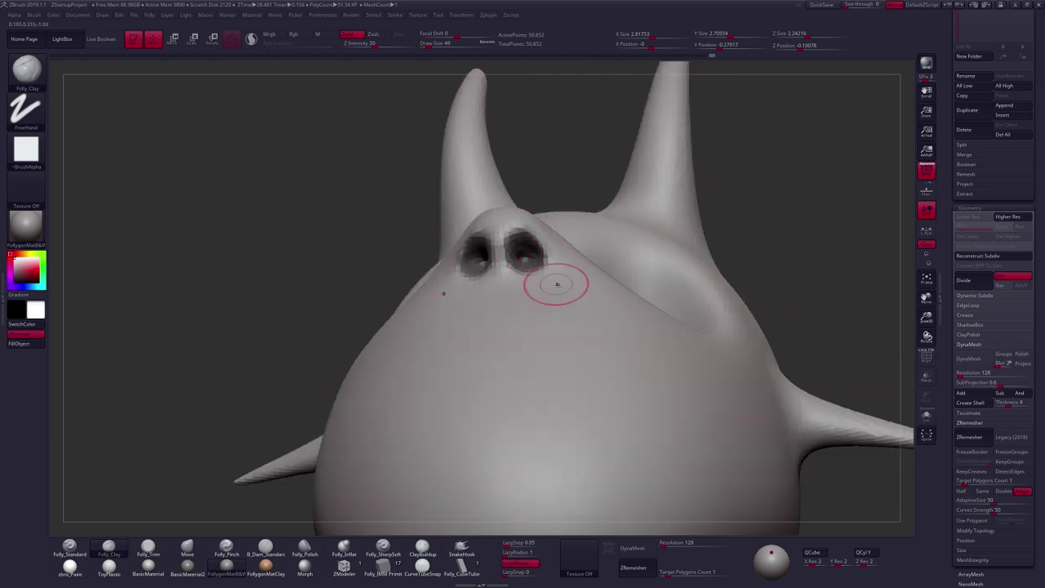
# - Show the polyframe and turn the masked nostrils into their own polygroup
pyautogui.hotkey('shift', 'f')
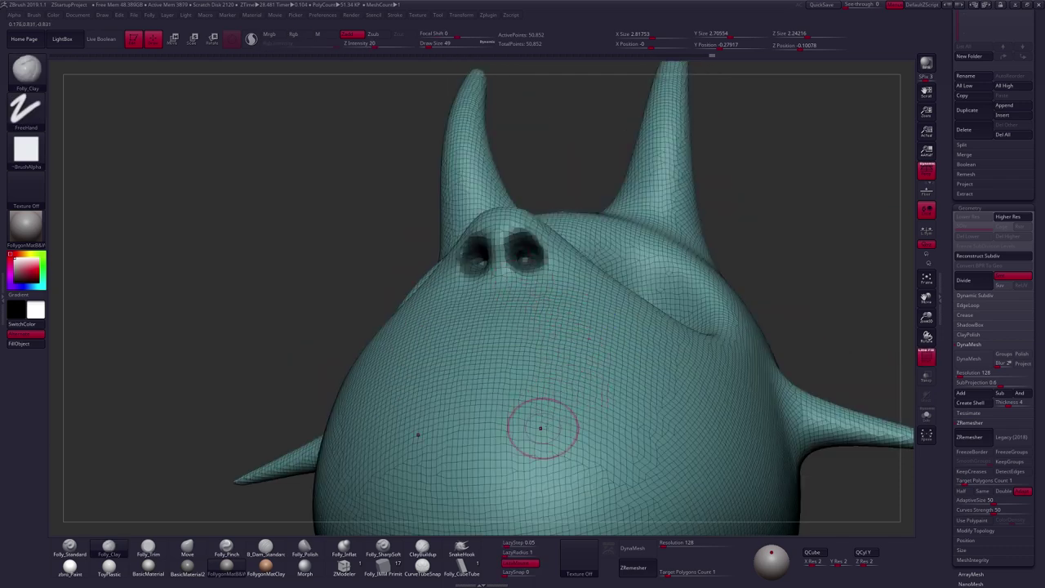
pyautogui.click(926, 358)
pyautogui.click(926, 359)
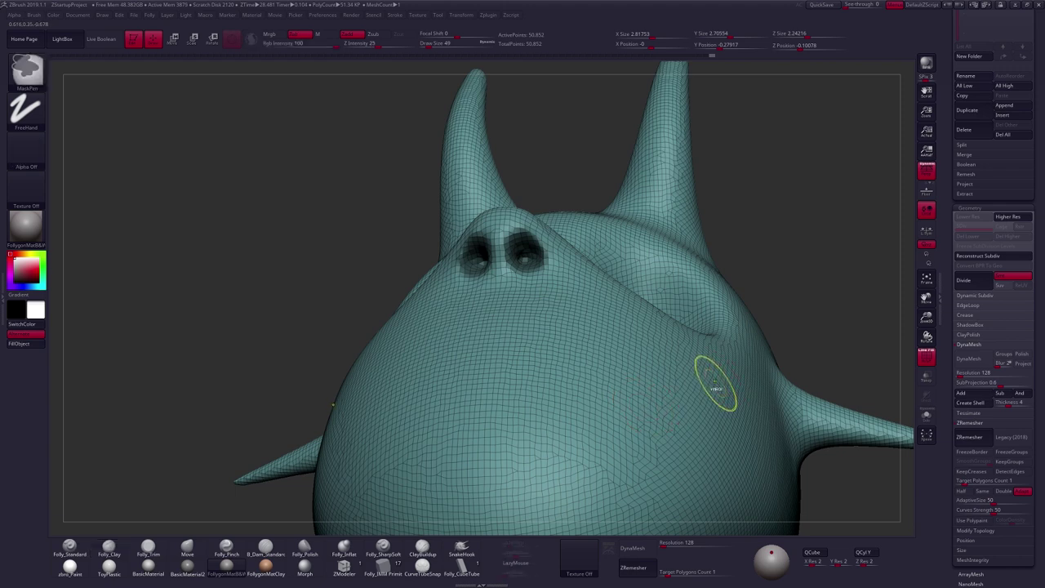
pyautogui.hotkey('ctrl', 'w')
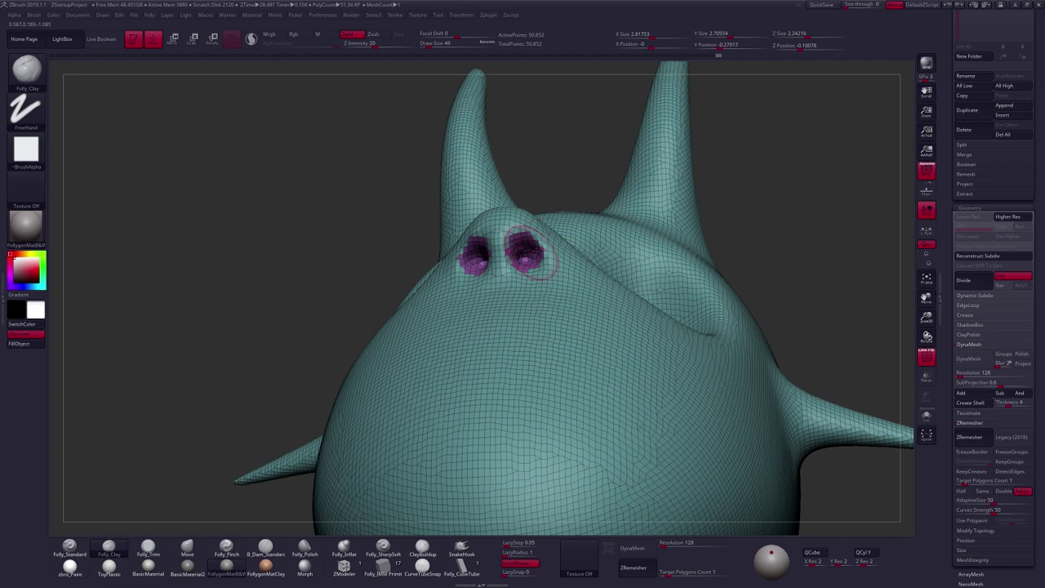
# - Enable KeepGroups for ZRemesher, try a remesh at a target polygons count of 1 and undo that remesh
pyautogui.keyDown('ctrl'); pyautogui.moveTo(682, 408); pyautogui.dragTo(640, 373, button='right'); pyautogui.keyUp('ctrl')
pyautogui.moveTo(667, 435)
pyautogui.mouseDown(button='right')
pyautogui.moveTo(644, 361)
pyautogui.moveTo(518, 231)
pyautogui.mouseUp(button='right')
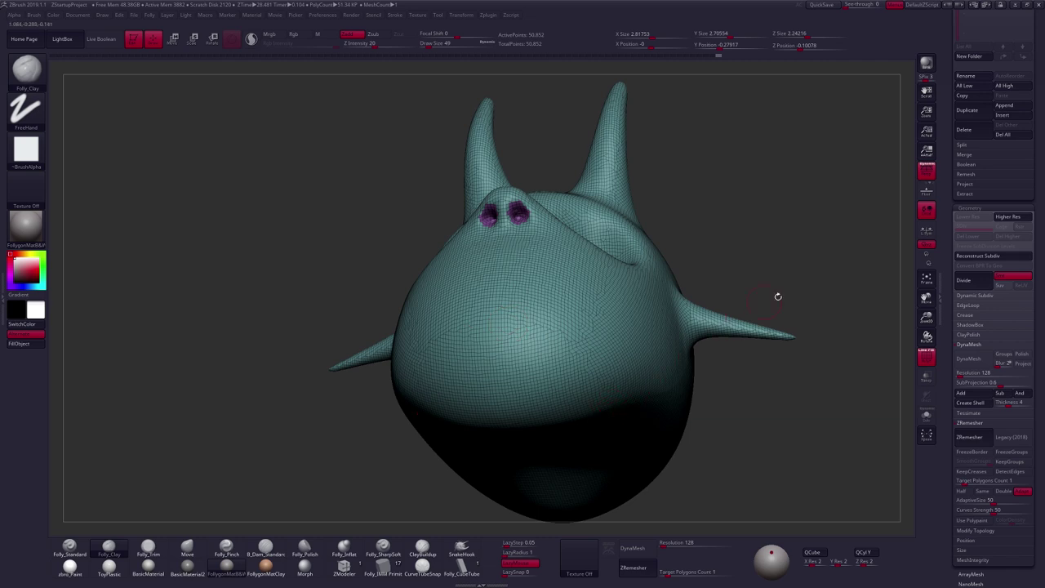
pyautogui.scroll(-5, 945, 334)
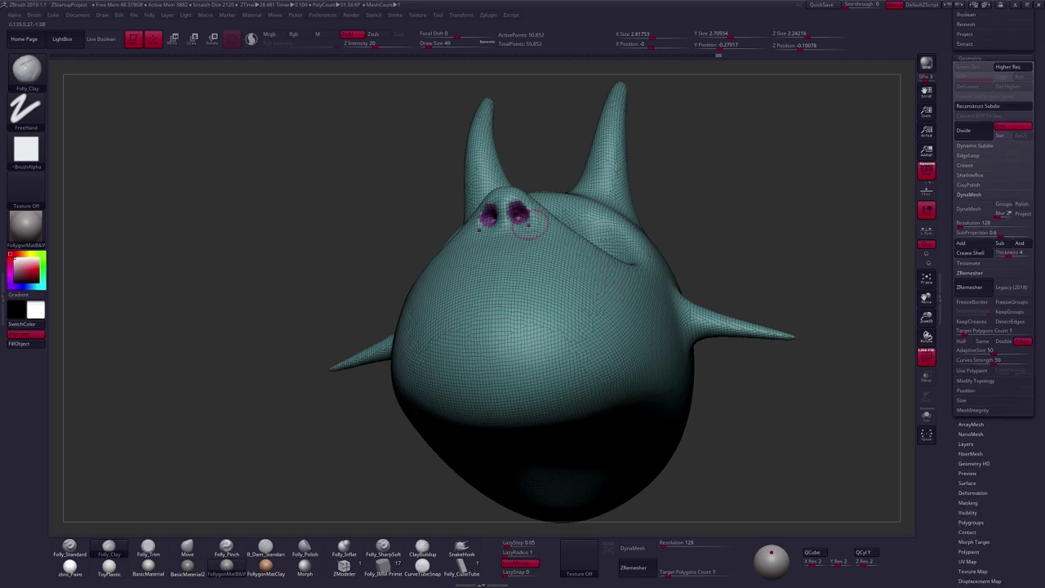
pyautogui.keyDown('ctrl'); pyautogui.moveTo(516, 199); pyautogui.dragTo(530, 214, button='right'); pyautogui.keyUp('ctrl')
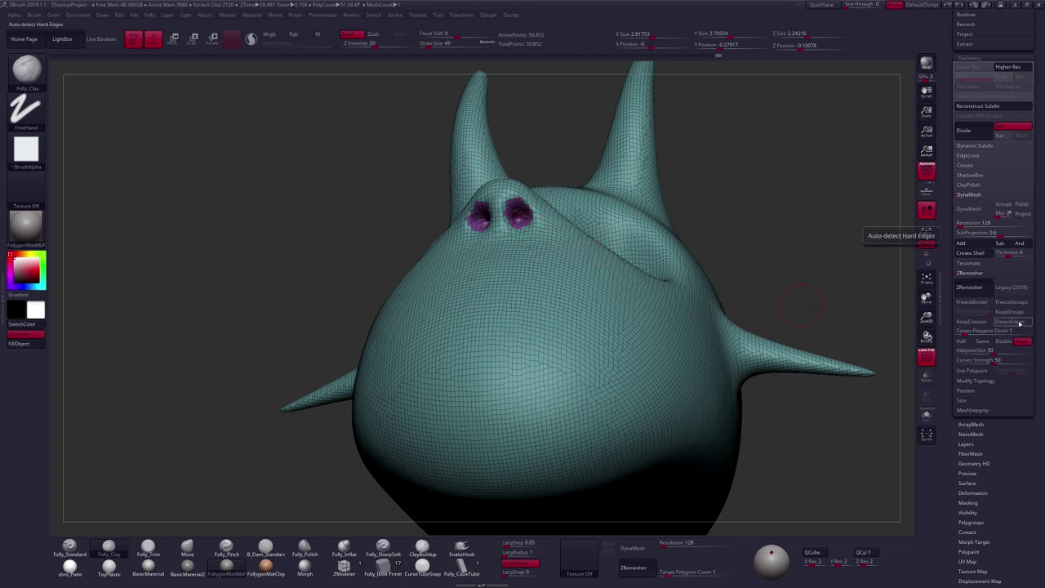
pyautogui.click(1023, 314)
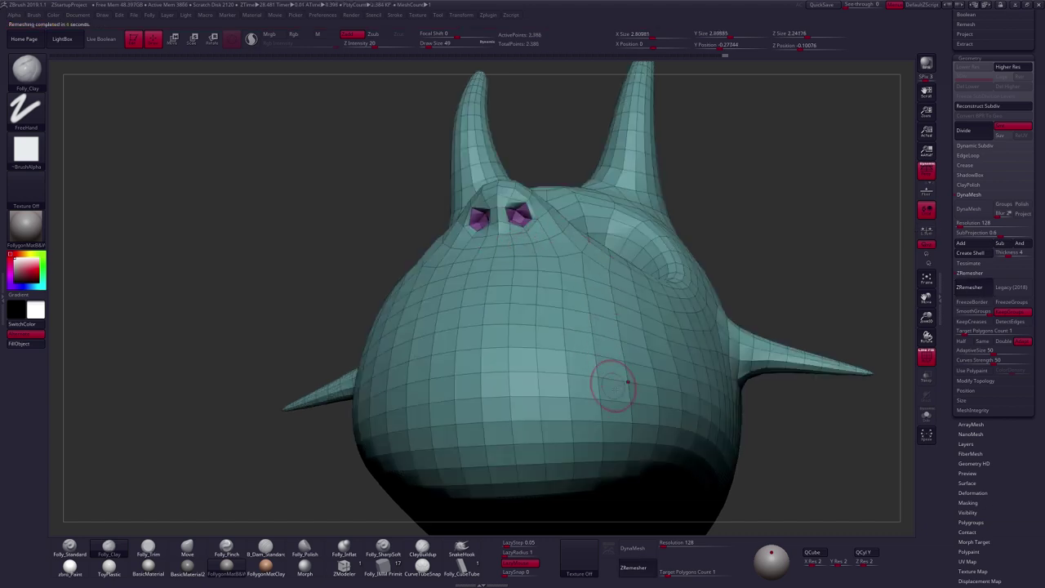
pyautogui.press('ctrl')
pyautogui.hotkey('ctrl', 'z')
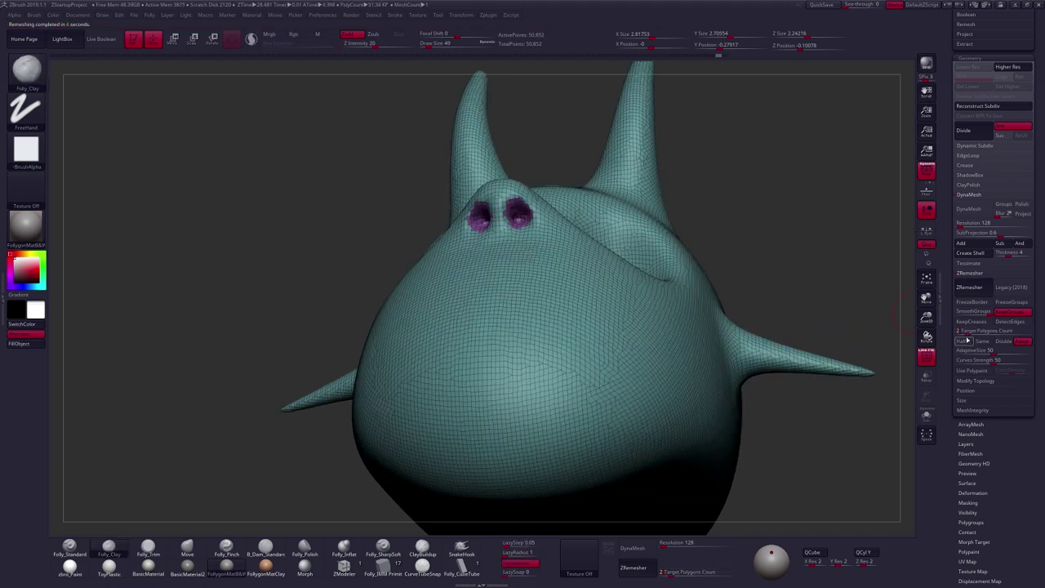
# - Remesh the head with ZRemesher at a target polygons count of 2, keeping the nostril polygroup
pyautogui.click(970, 288)
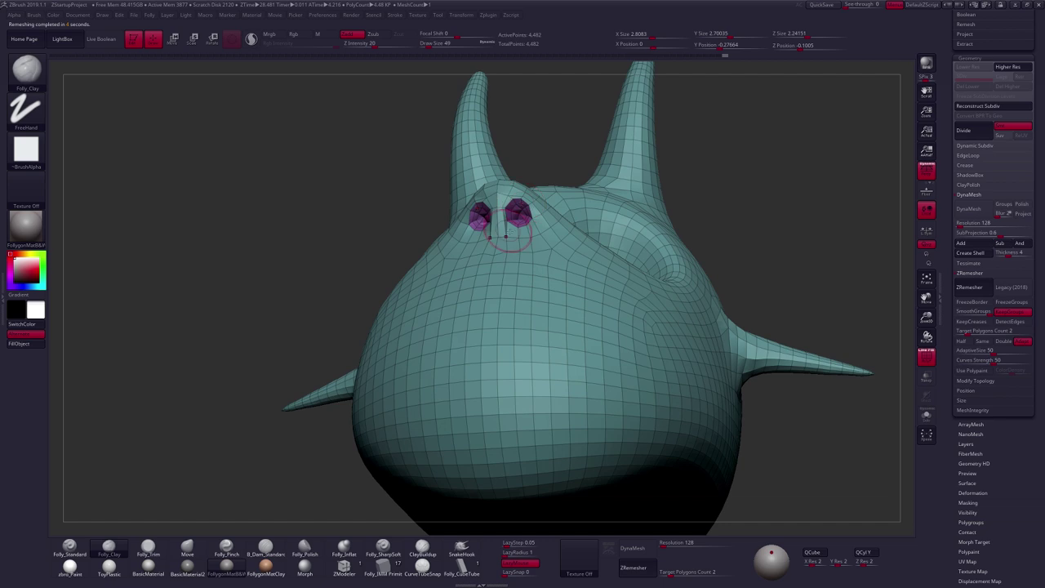
pyautogui.moveTo(519, 217)
pyautogui.mouseDown(button='right')
pyautogui.moveTo(555, 220)
pyautogui.moveTo(572, 237)
pyautogui.moveTo(531, 229)
pyautogui.moveTo(526, 217)
pyautogui.mouseUp(button='right')
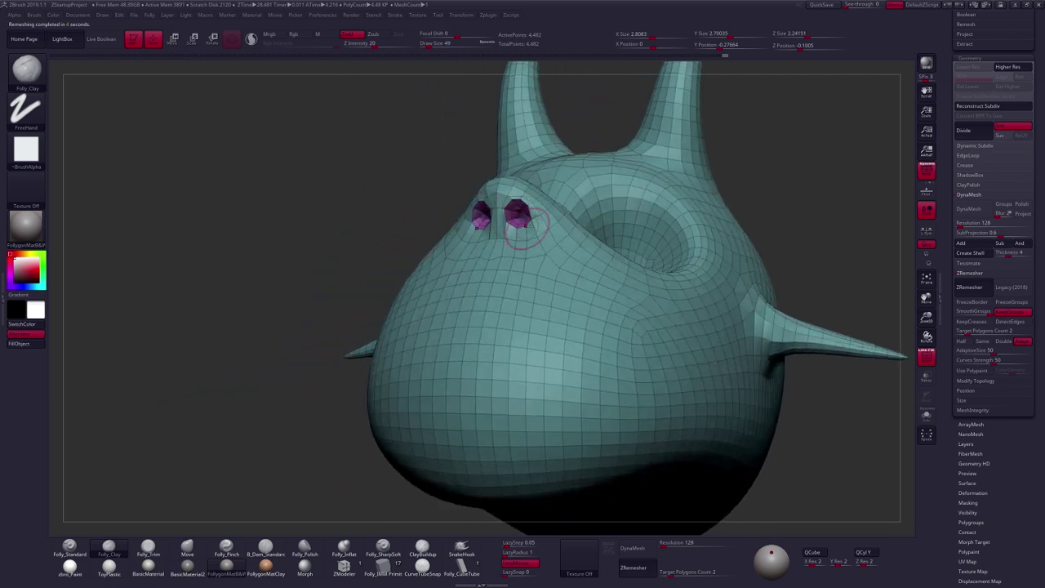
pyautogui.moveTo(509, 221)
pyautogui.mouseDown(button='right')
pyautogui.moveTo(502, 255)
pyautogui.moveTo(527, 240)
pyautogui.moveTo(531, 263)
pyautogui.moveTo(510, 216)
pyautogui.mouseUp(button='right')
# - Hide the polyframe, preview the nose with dynamic subdivision and switch the preview off again
pyautogui.hotkey('shift', 'f')
pyautogui.press('d')
pyautogui.click(523, 183)
pyautogui.moveTo(533, 253)
pyautogui.mouseDown(button='right')
pyautogui.moveTo(520, 233)
pyautogui.moveTo(536, 273)
pyautogui.mouseUp(button='right')
pyautogui.hotkey('shift', 'd')
# - Try subdividing the remeshed head twice and compare its subdivision levels
pyautogui.hotkey('ctrl', 'd')
pyautogui.hotkey('ctrl', 'd')
pyautogui.moveTo(530, 282); pyautogui.dragTo(651, 371, button='right')
pyautogui.hotkey('shift', 'd')
pyautogui.hotkey('shift', 'd')
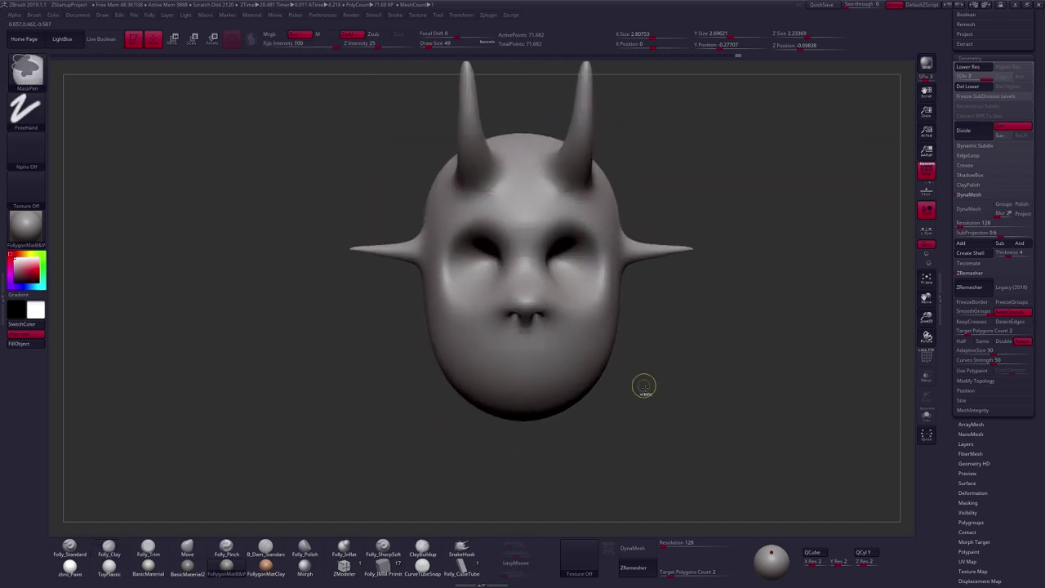
pyautogui.moveTo(695, 408); pyautogui.dragTo(643, 411, button='right')
pyautogui.hotkey('shift', 'f')
pyautogui.moveTo(557, 354); pyautogui.dragTo(605, 409, button='right')
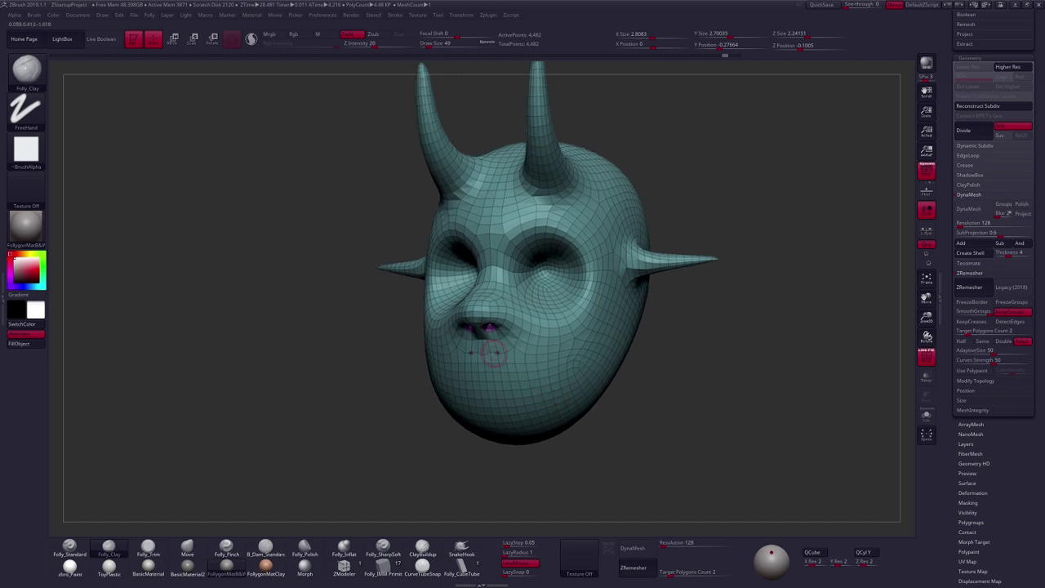
# - Undo the remesh back to the dense head and mask both eye sockets at draw size 140
pyautogui.press('space')
pyautogui.moveTo(566, 314); pyautogui.dragTo(575, 313)
pyautogui.keyDown('ctrl'); pyautogui.moveTo(802, 383); pyautogui.dragTo(729, 405); pyautogui.keyUp('ctrl')
pyautogui.press('space')
pyautogui.hotkey('shift', 'f')
pyautogui.press('ctrl')
pyautogui.moveTo(532, 271)
pyautogui.keyDown('ctrl'); pyautogui.mouseDown()
pyautogui.moveTo(563, 277)
pyautogui.moveTo(526, 245)
pyautogui.moveTo(571, 249)
pyautogui.moveTo(586, 276)
pyautogui.mouseUp(); pyautogui.keyUp('ctrl')
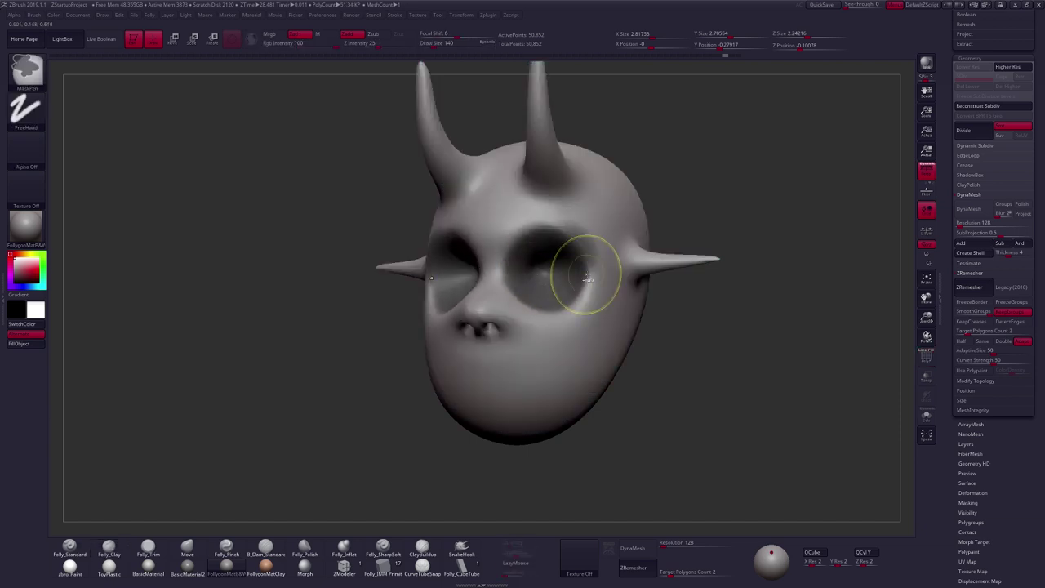
pyautogui.moveTo(586, 278); pyautogui.dragTo(522, 268, button='right')
# - Trim the edges of the eye socket masks at draw size 96
pyautogui.press('space')
pyautogui.moveTo(562, 286); pyautogui.dragTo(554, 286)
pyautogui.keyDown('ctrl'); pyautogui.keyDown('alt'); pyautogui.moveTo(555, 213); pyautogui.dragTo(610, 280); pyautogui.keyUp('alt'); pyautogui.keyUp('ctrl')
# - Turn the masked eye sockets into a polygroup and remesh the head with ZRemesher at a target polygons count of 2
pyautogui.moveTo(600, 299); pyautogui.dragTo(670, 308, button='right')
pyautogui.hotkey('shift', 'f')
pyautogui.hotkey('ctrl', 'w')
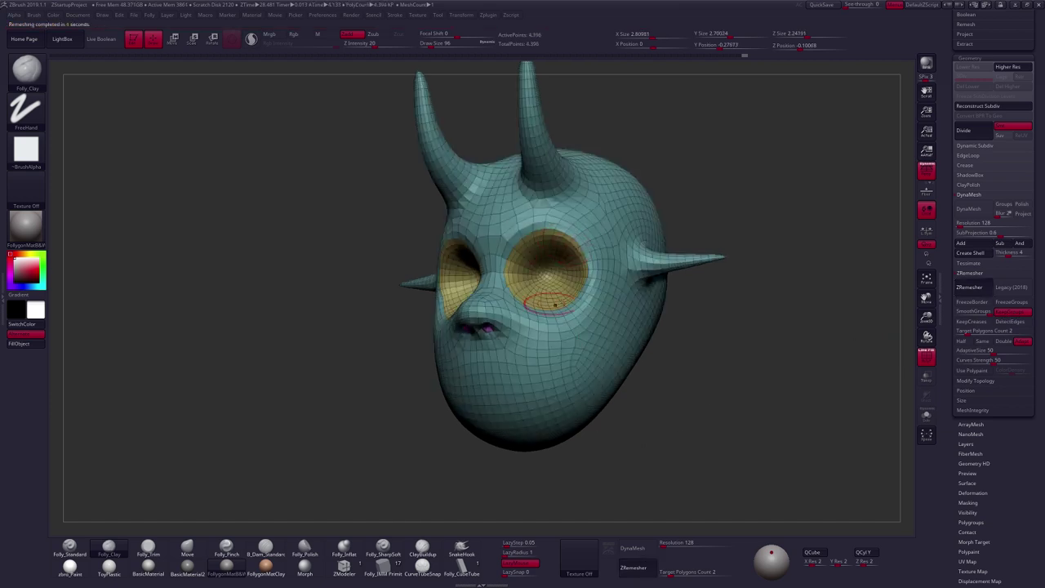
# - Examine the edge flow around the eye sockets and nostrils from several angles with the polyframe on and off
pyautogui.moveTo(617, 380); pyautogui.dragTo(620, 422, button='right')
pyautogui.hotkey('shift', 'f')
pyautogui.moveTo(530, 390); pyautogui.dragTo(569, 397)
pyautogui.keyDown('ctrl'); pyautogui.moveTo(569, 397); pyautogui.dragTo(597, 408, button='right'); pyautogui.keyUp('ctrl')
pyautogui.hotkey('shift', 'f')
pyautogui.moveTo(516, 298); pyautogui.dragTo(568, 361)
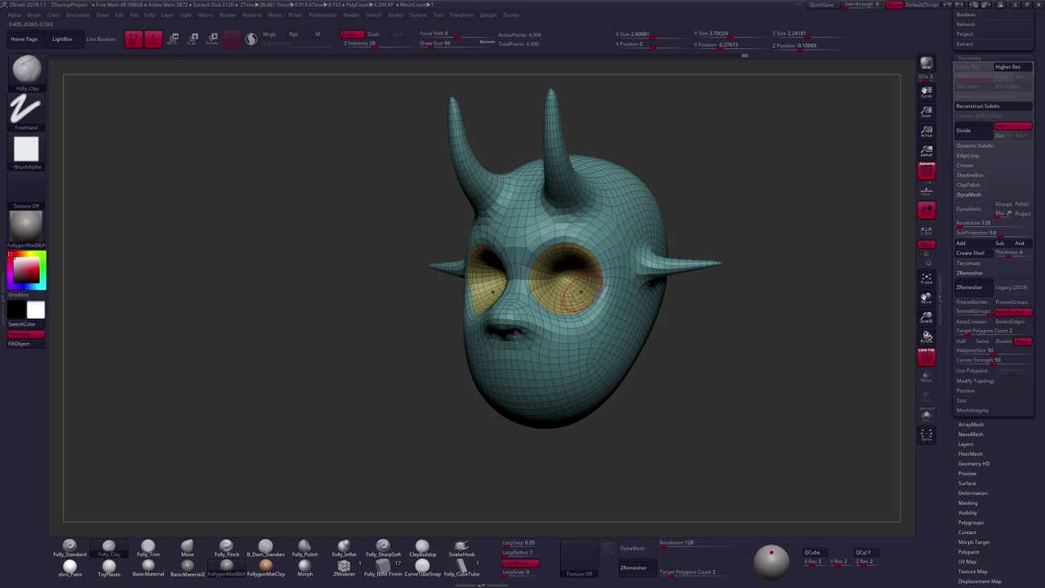
pyautogui.moveTo(685, 391); pyautogui.dragTo(682, 377)
pyautogui.hotkey('shift', 'f')
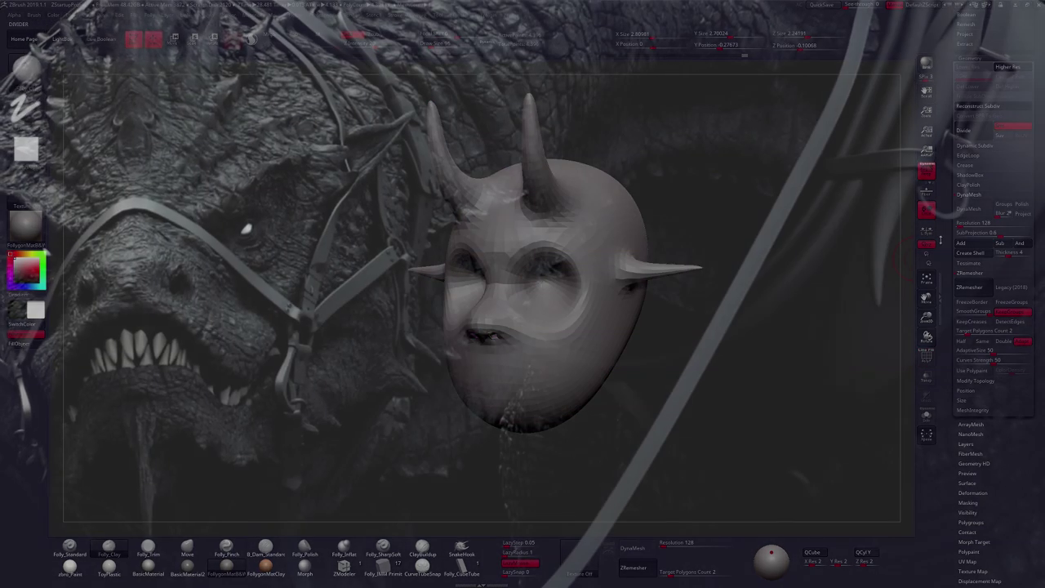